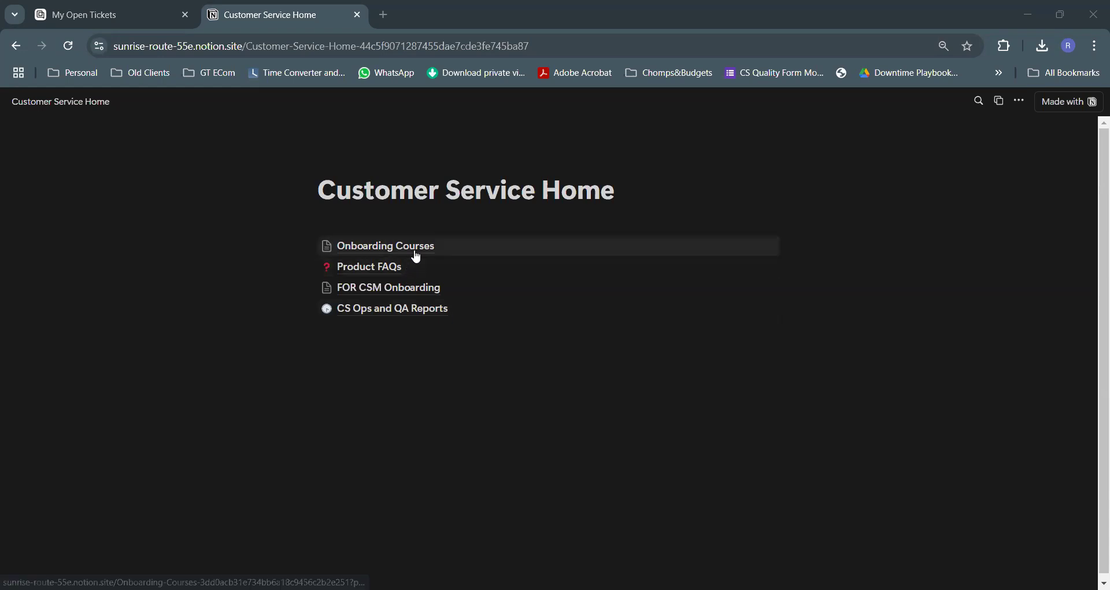
Open the PayPal Disputes tracker from Notion's Onboarding Courses > CS Important Documents table
left_click(404, 246)
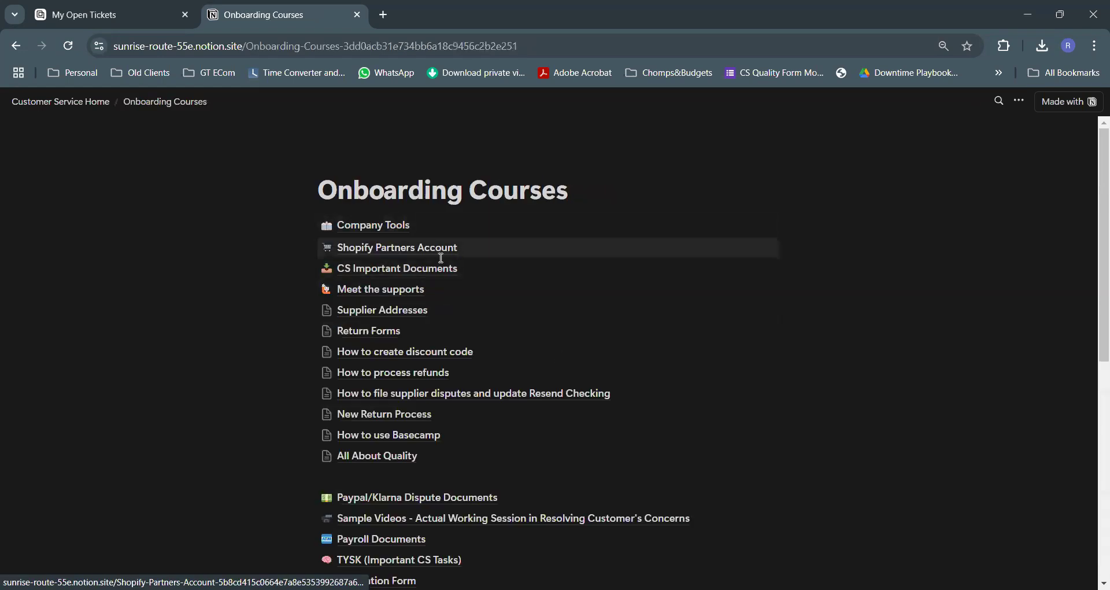
left_click(428, 279)
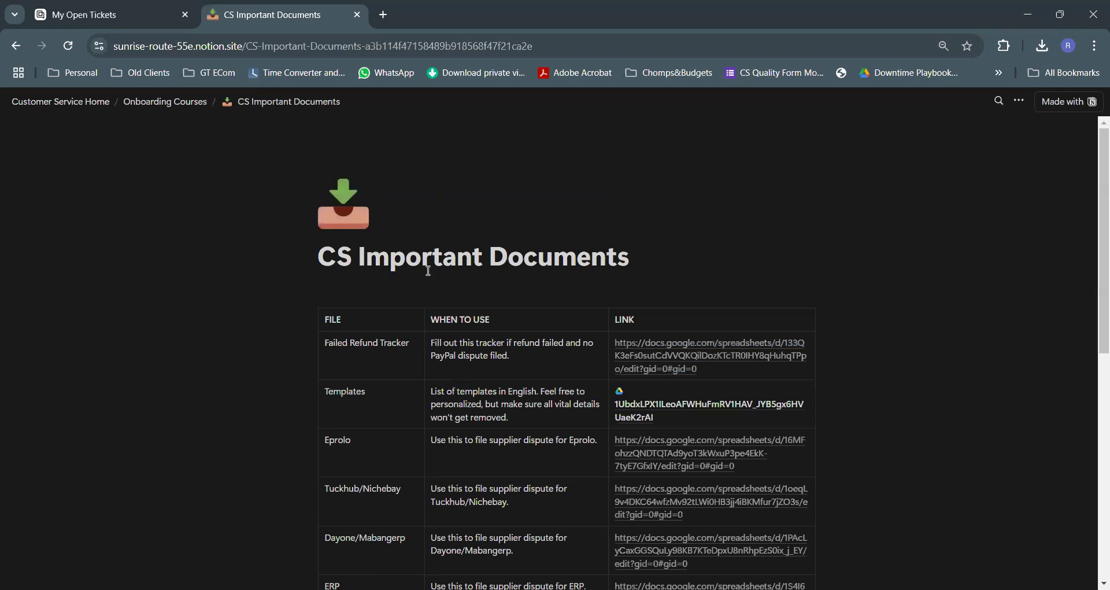
scroll(432, 401, "down", 6)
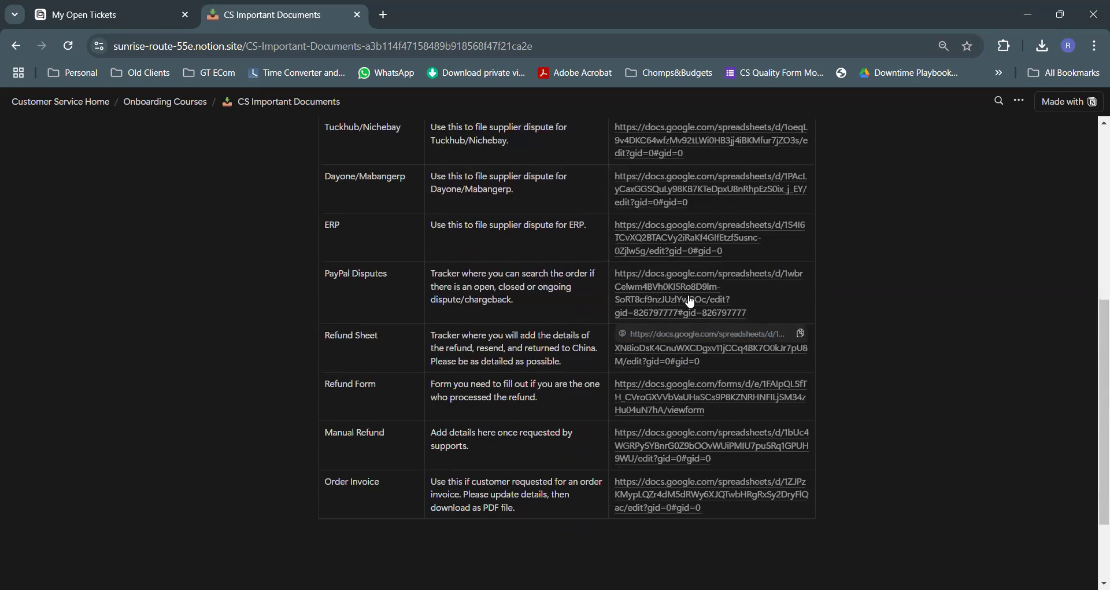
left_click(690, 301)
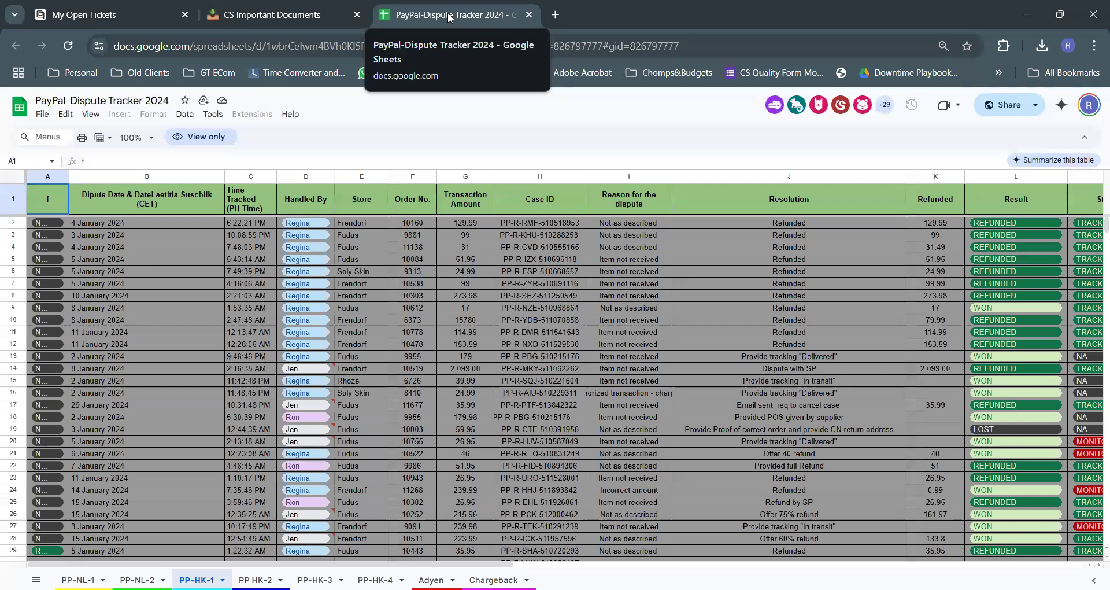
Move the PayPal-Dispute Tracker tab to the front and close the CS Important Documents tab
left_click_drag(450, 17, 110, 16)
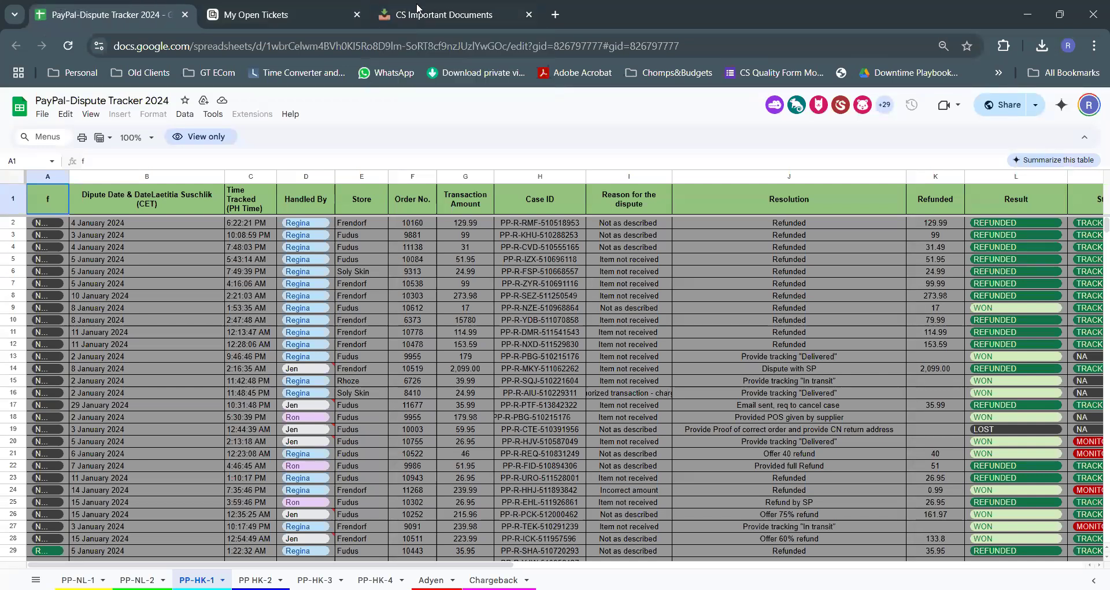
left_click(280, 17)
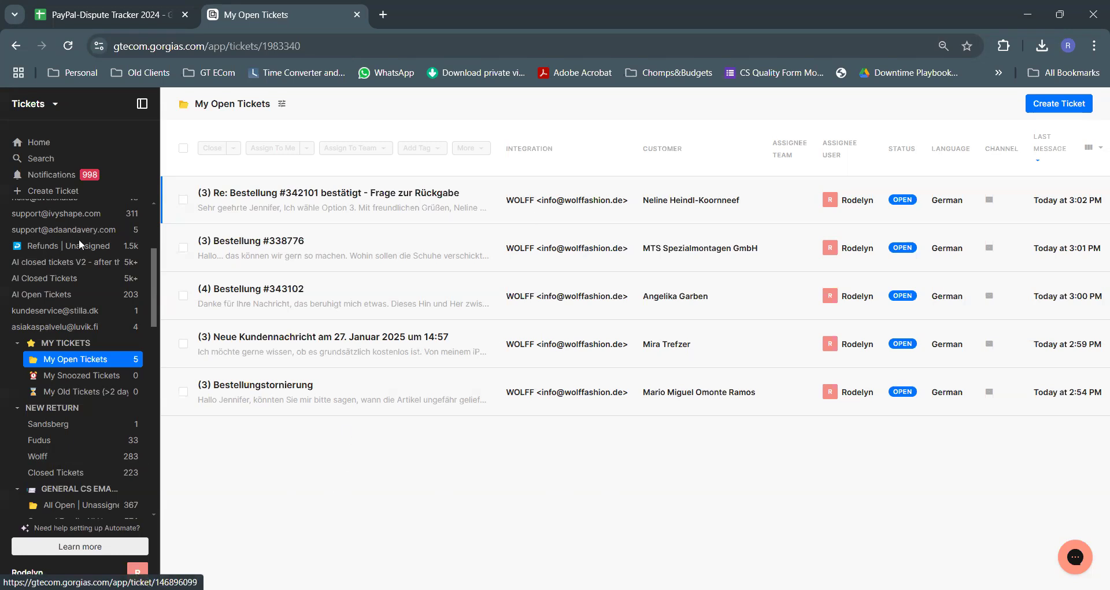
scroll(88, 231, "up", 3)
left_click(87, 223)
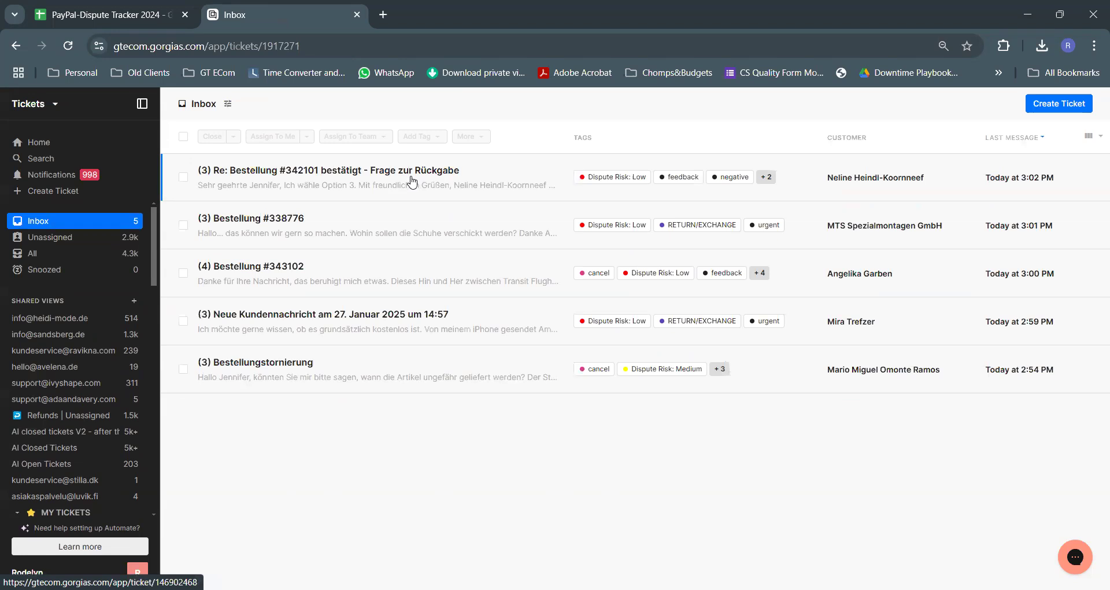
left_click(411, 182)
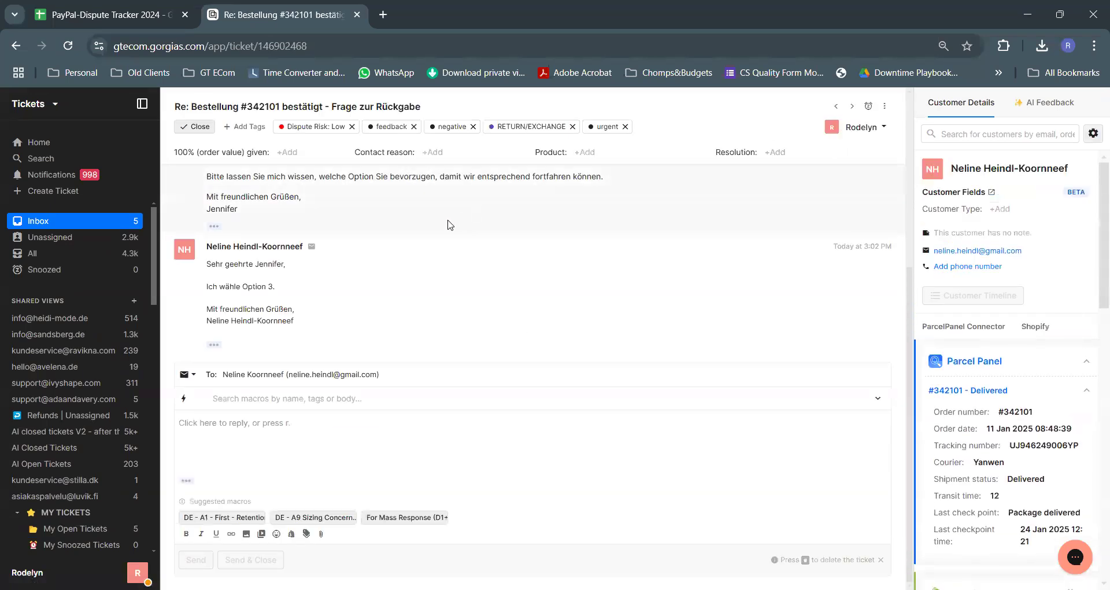
Translate the German ticket conversation into English
scroll(495, 235, "up", 4)
scroll(506, 312, "up", 1)
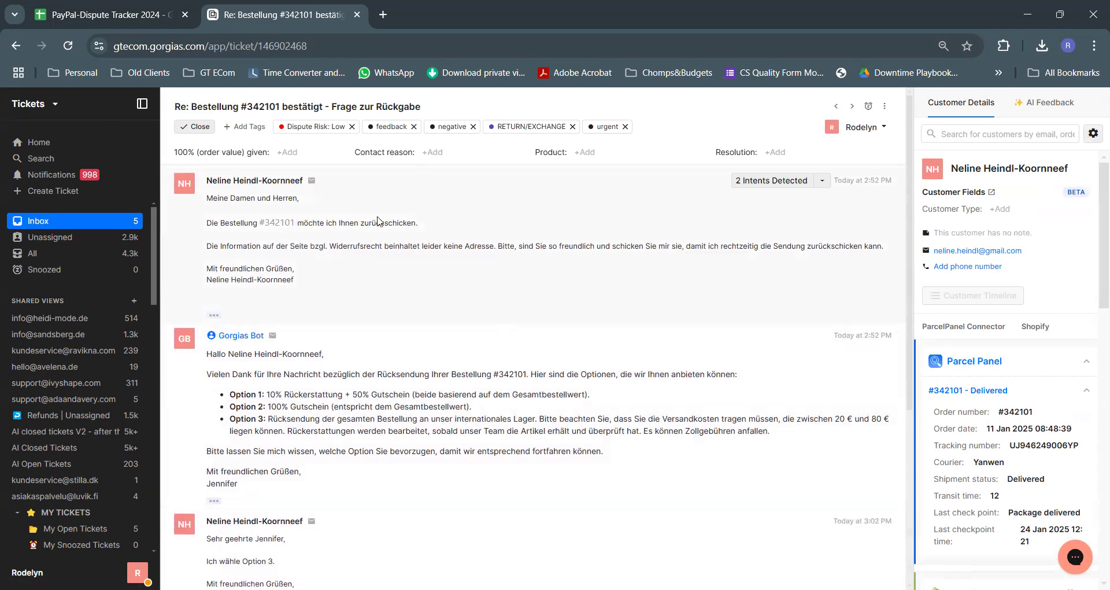
right_click(483, 225)
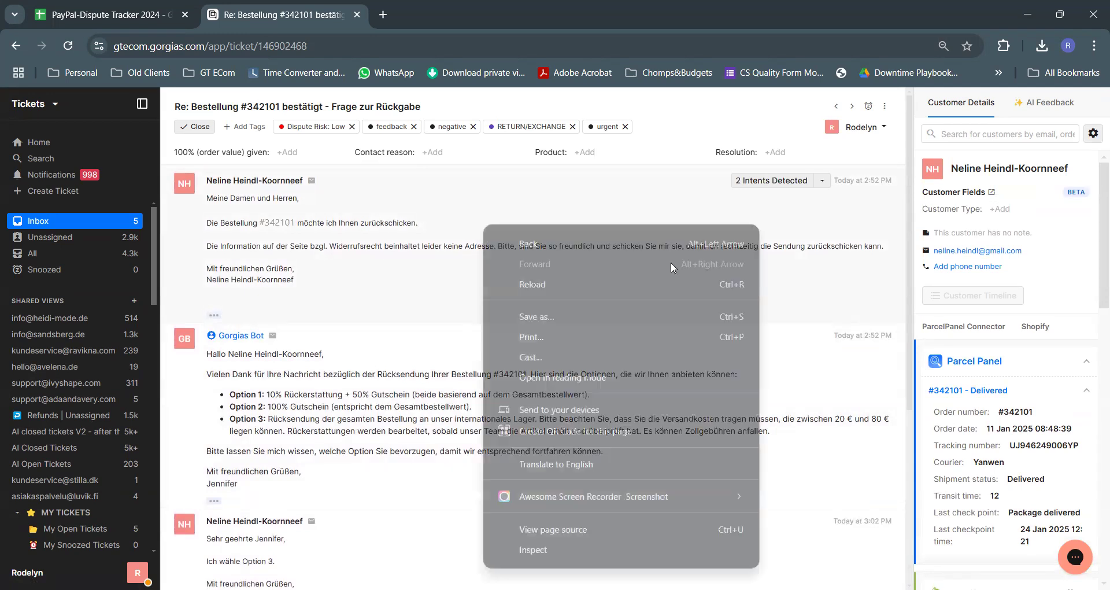
left_click(591, 466)
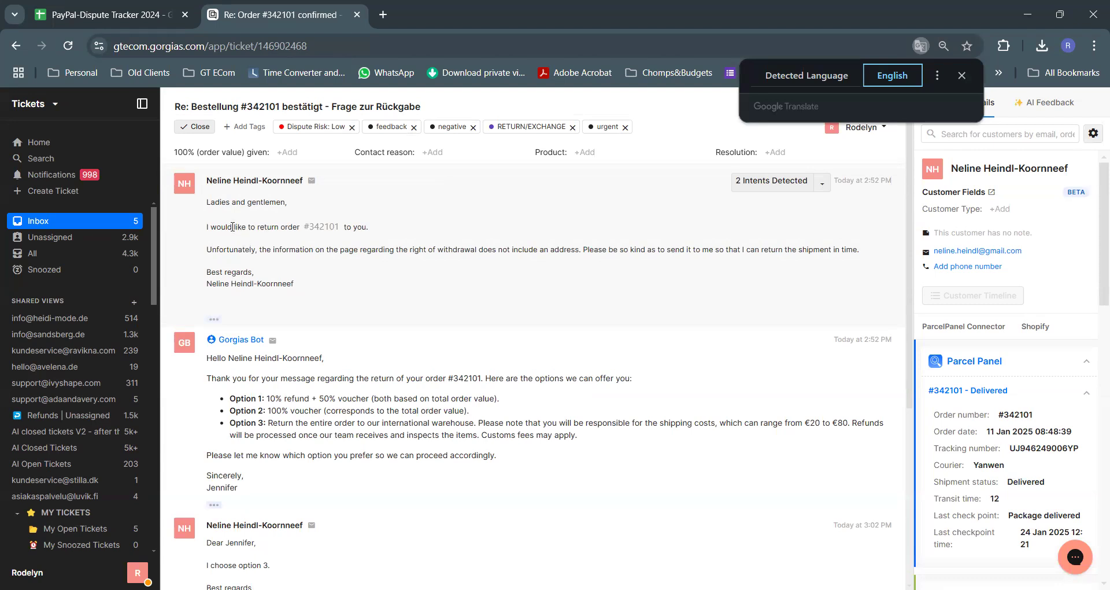
Highlight the customer's reply choosing Option 3 and the Option 3 warehouse return details
left_click_drag(232, 227, 472, 260)
left_click(583, 282)
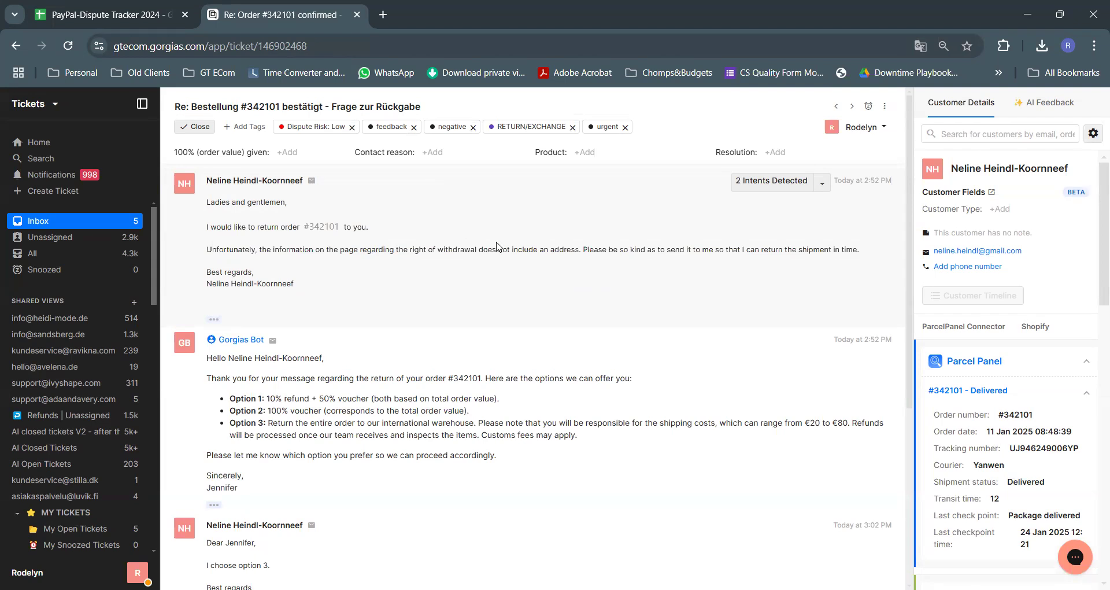
scroll(496, 247, "down", 3)
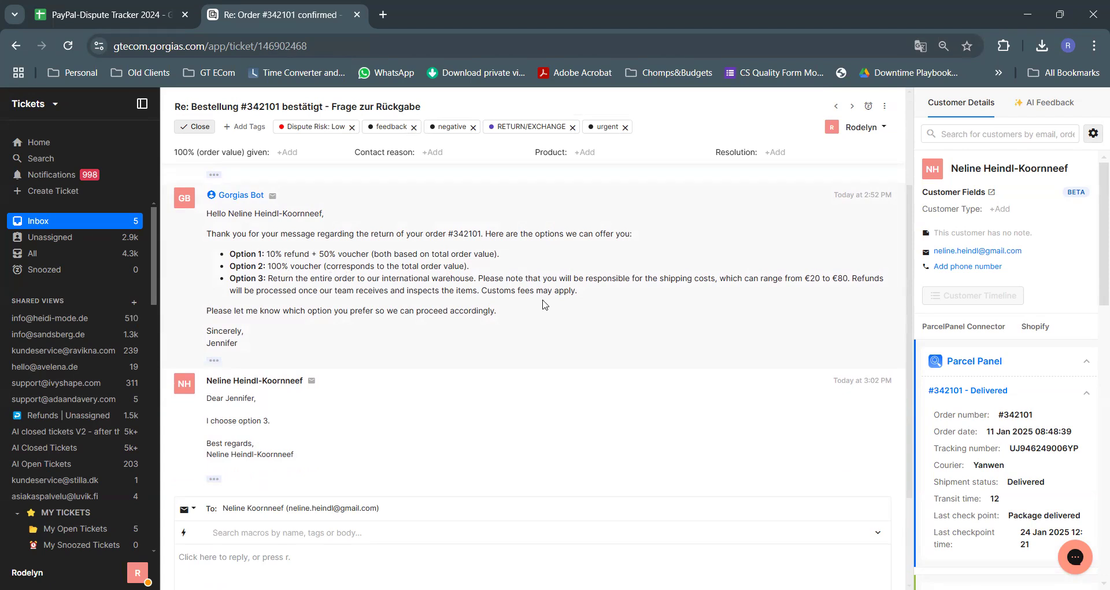
scroll(596, 320, "down", 1)
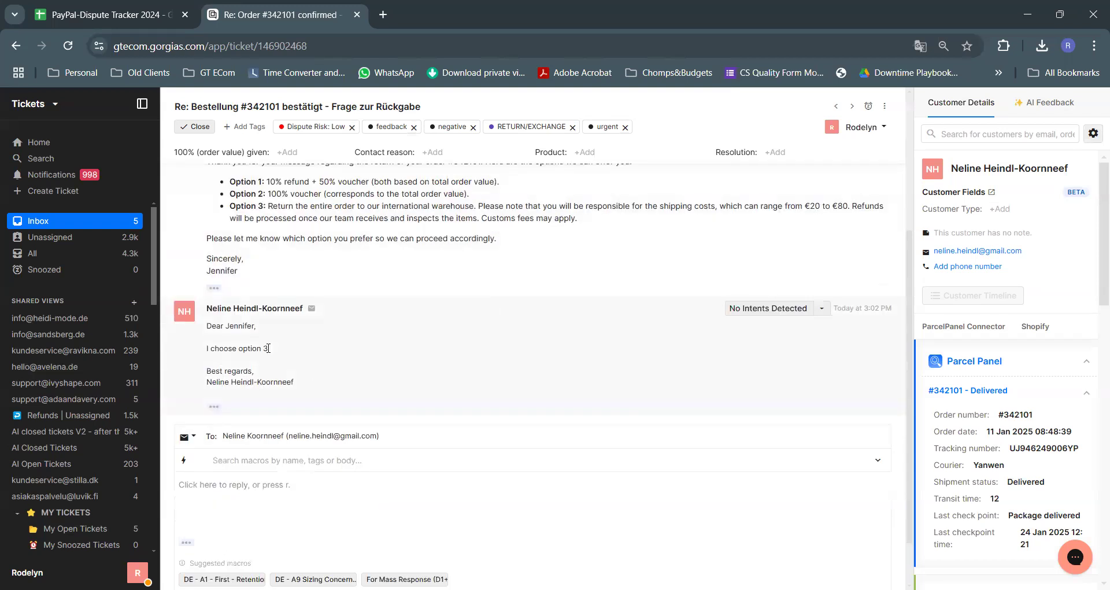
left_click_drag(210, 347, 454, 354)
left_click(454, 355)
left_click_drag(383, 207, 517, 229)
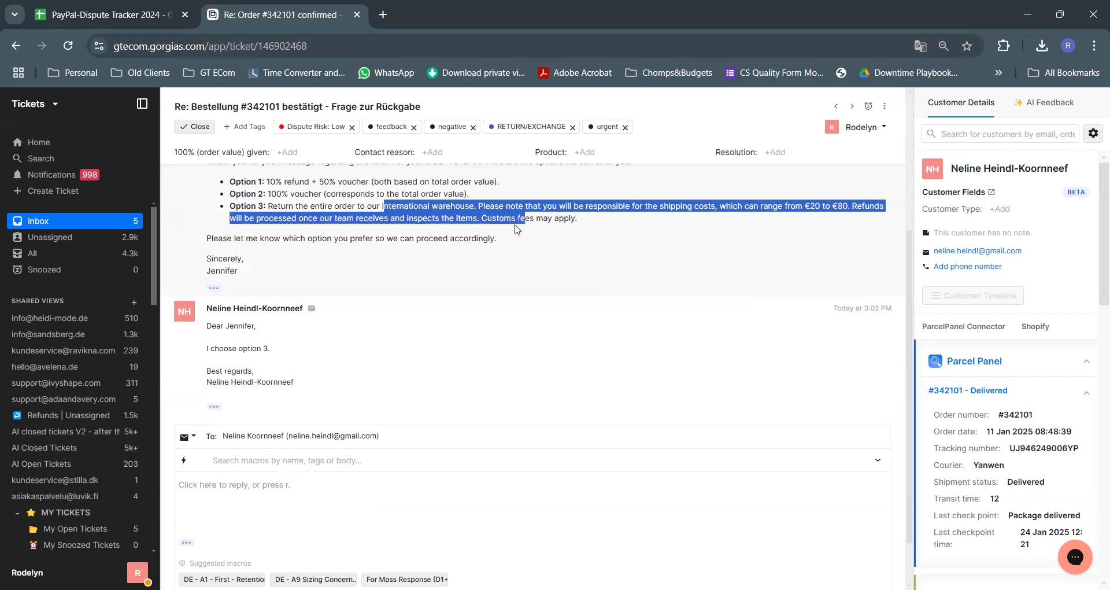
scroll(1052, 358, "down", 1)
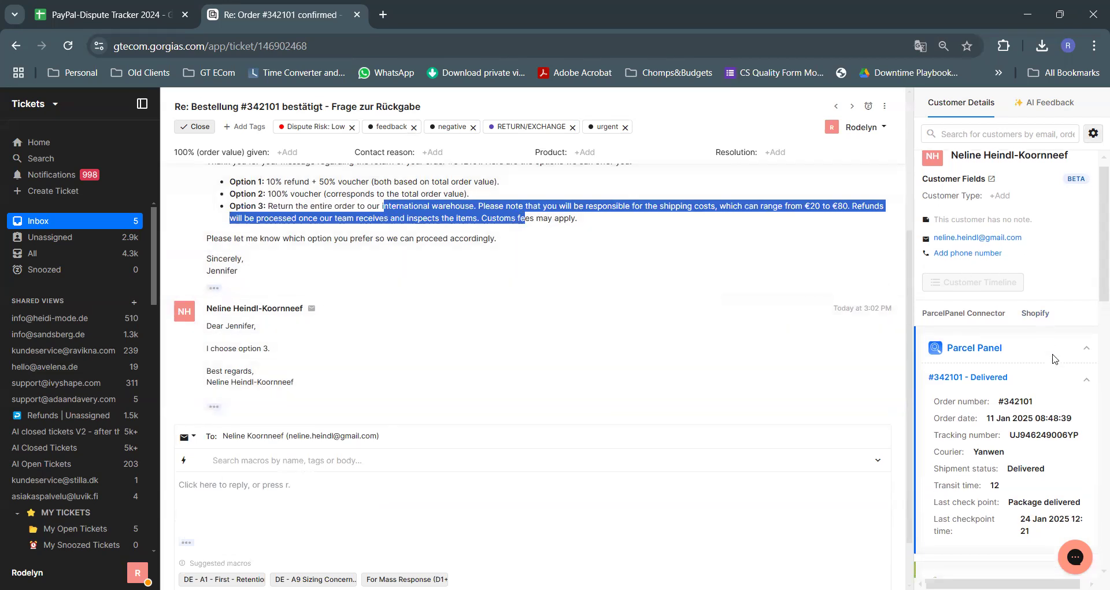
scroll(1052, 358, "down", 6)
left_click(971, 379)
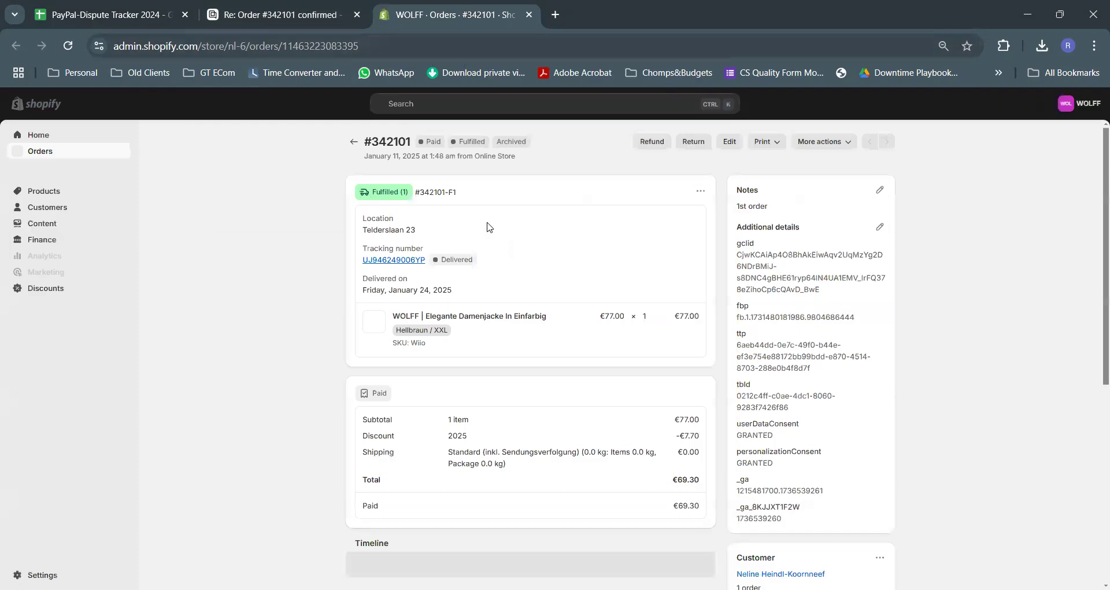
double_click(392, 145)
key("ctrl+c")
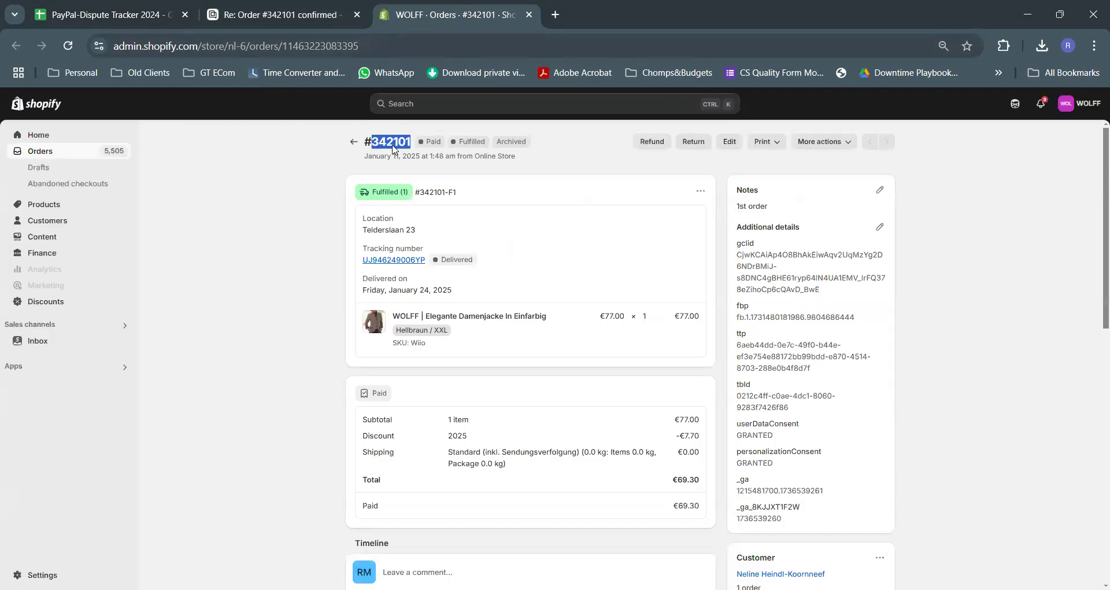
left_click(121, 13)
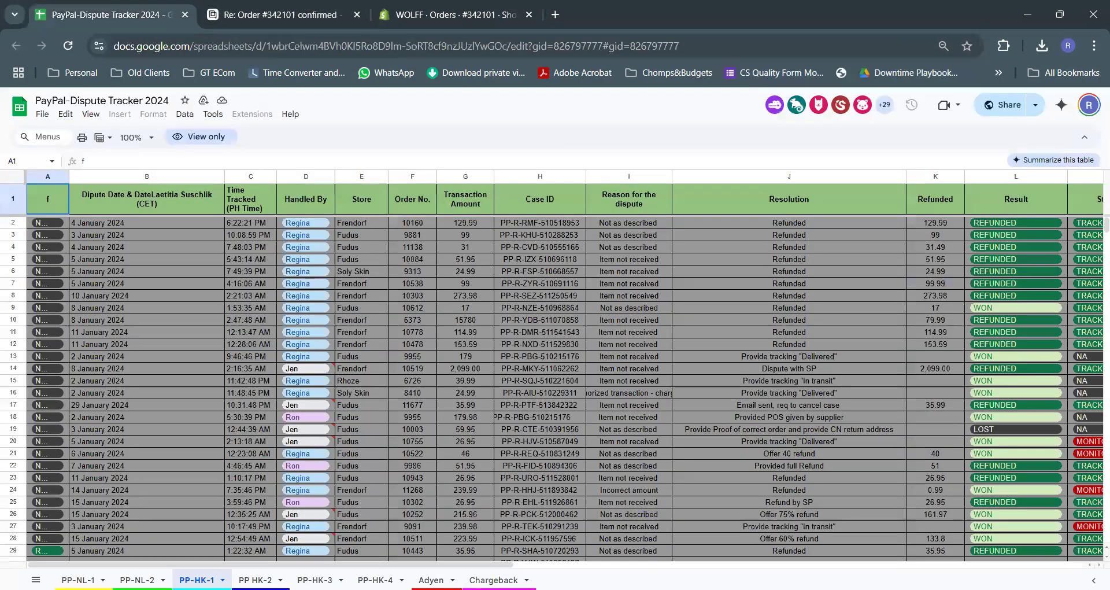
left_click(78, 579)
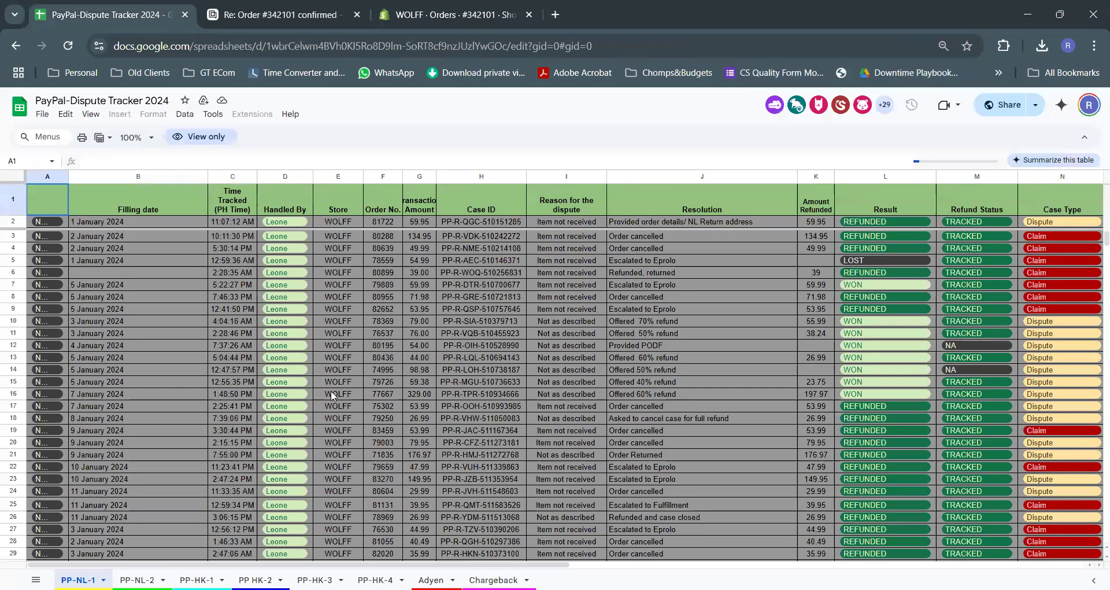
key("ctrl+f")
key("ctrl+v")
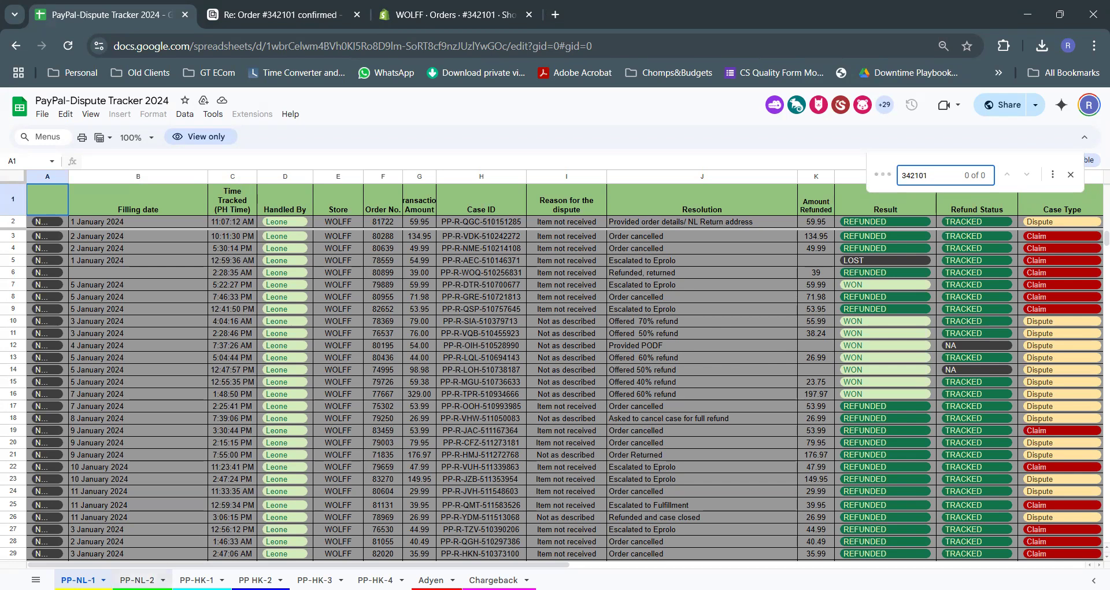
left_click(137, 579)
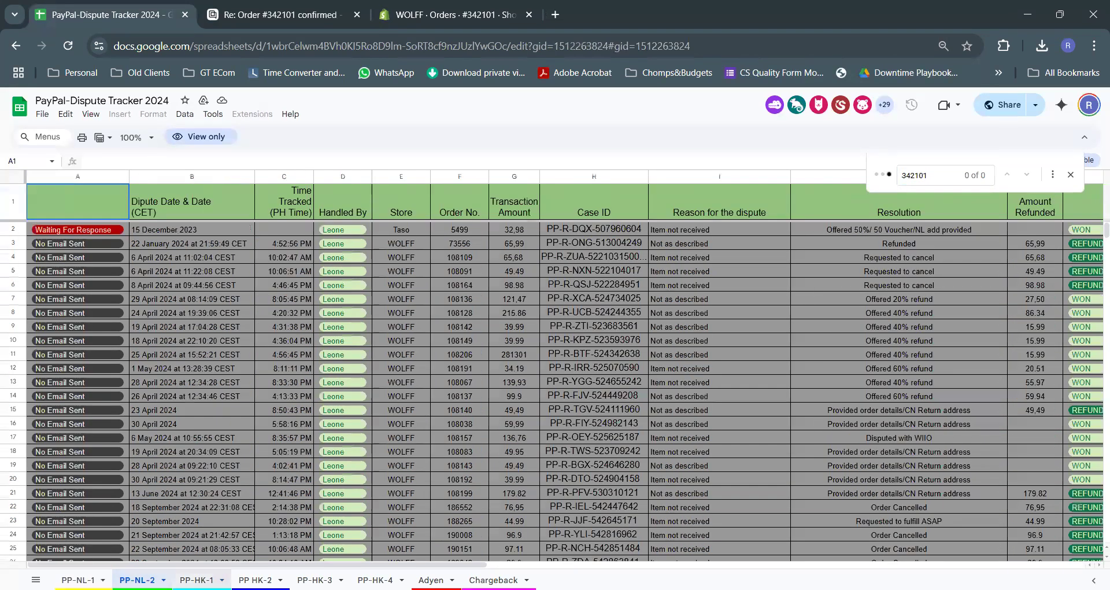
left_click(196, 580)
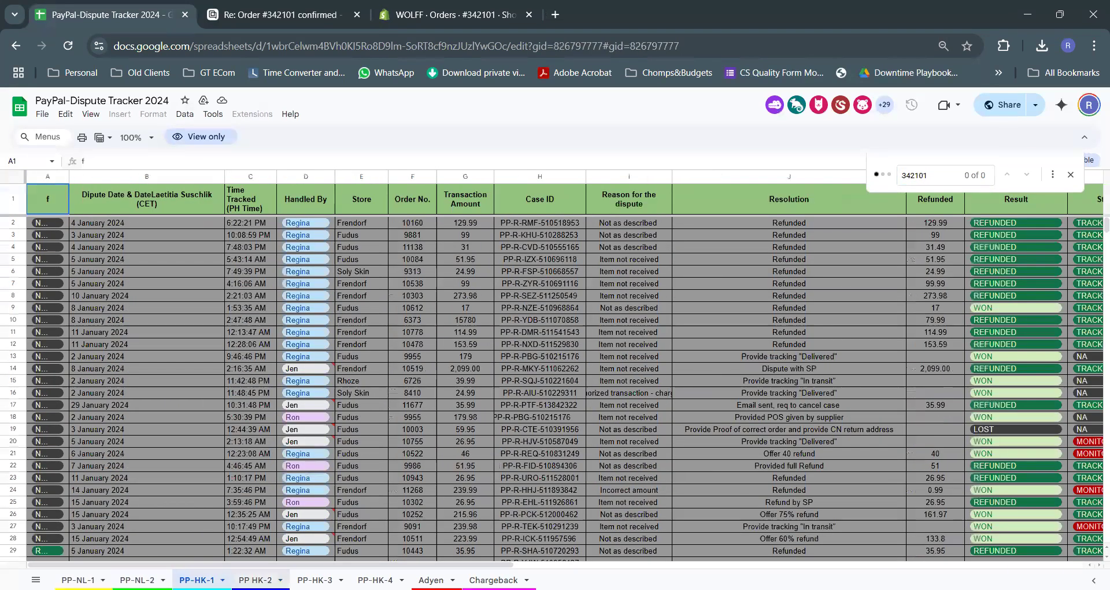
left_click(254, 579)
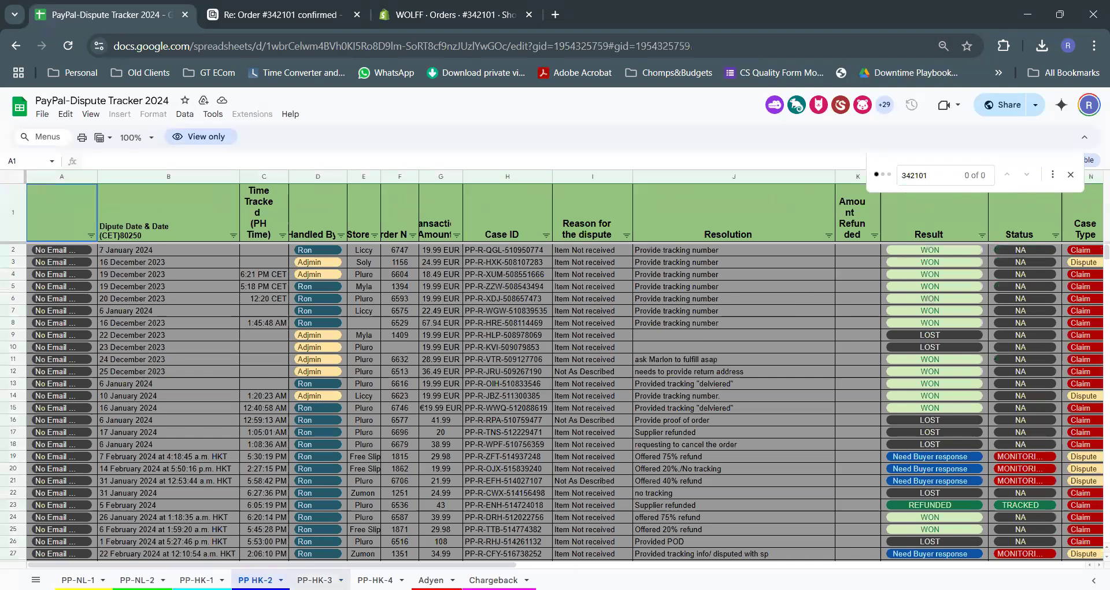
left_click(314, 579)
left_click(375, 580)
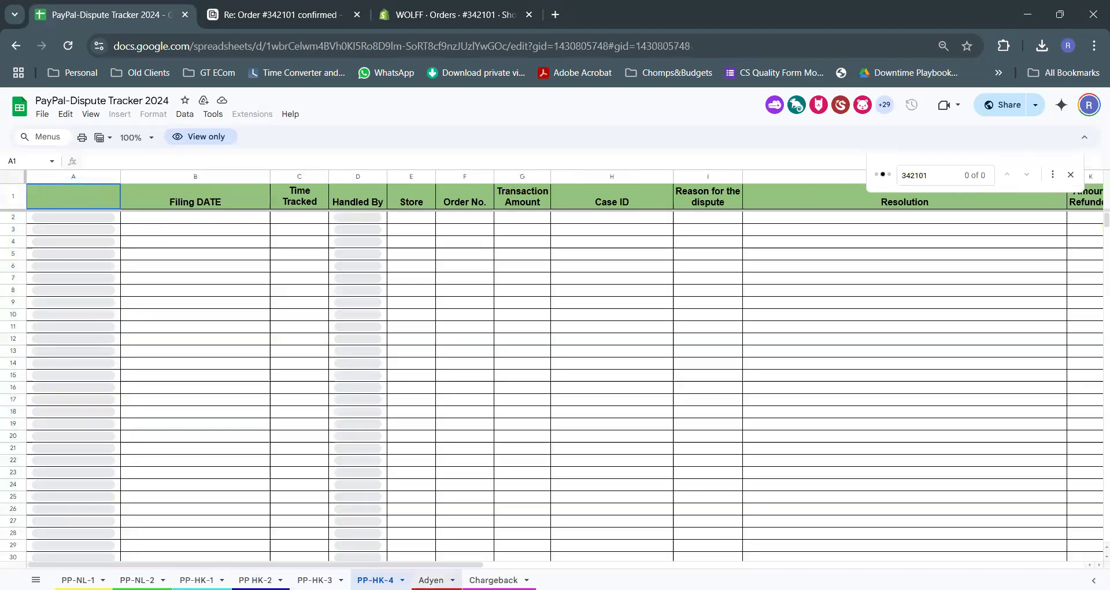
left_click(431, 579)
key("ctrl+Page_Down")
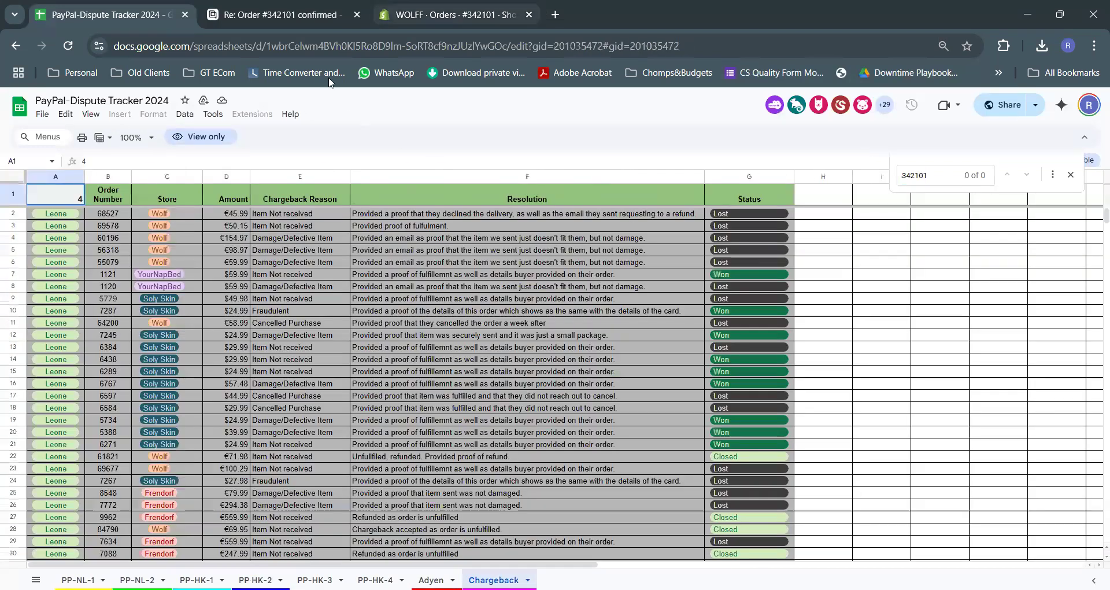
left_click(274, 10)
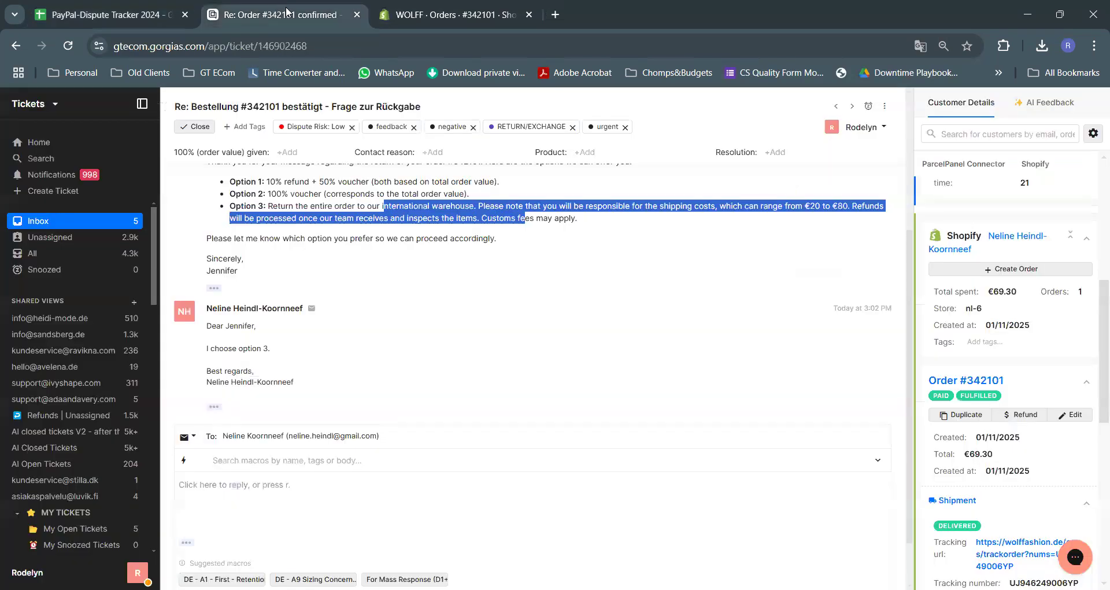
Open the GT Ecom Miro board in a new tab, then return to the ticket
left_click(466, 14)
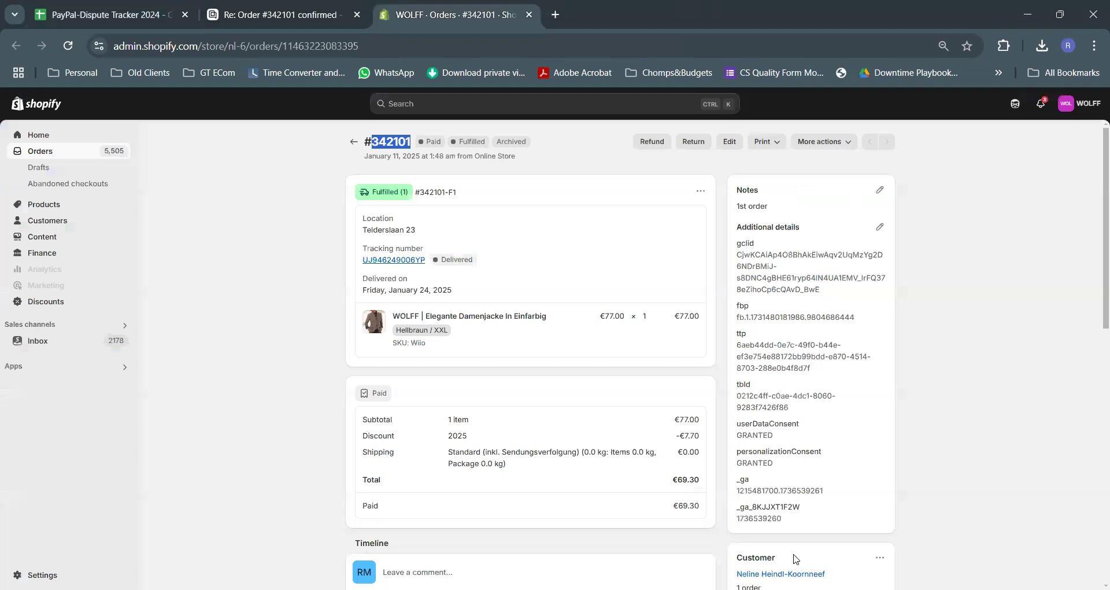
left_click(555, 16)
type("mir")
key("Return")
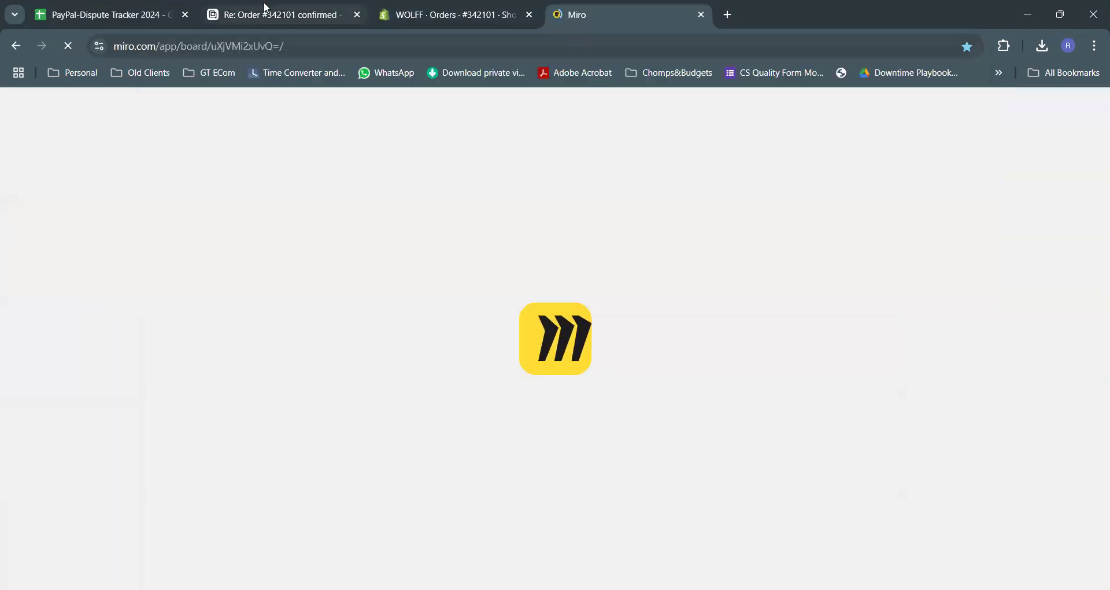
left_click(266, 13)
Review the customer's Option 3 reply and scroll down to the empty reply editor
scroll(455, 248, "up", 4)
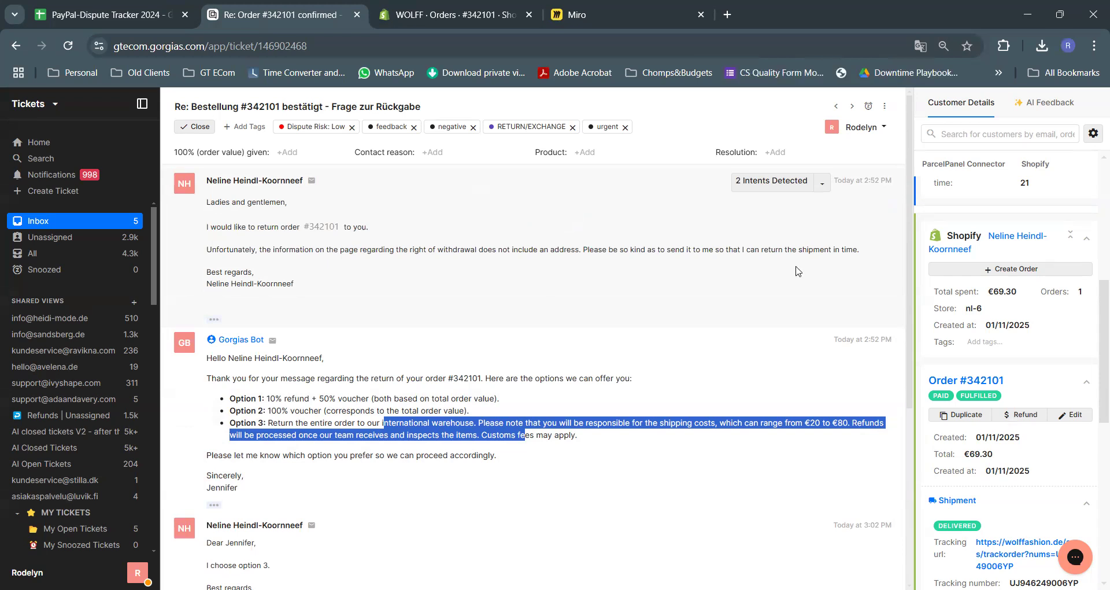
left_click_drag(228, 223, 587, 278)
left_click(572, 302)
scroll(514, 305, "down", 1)
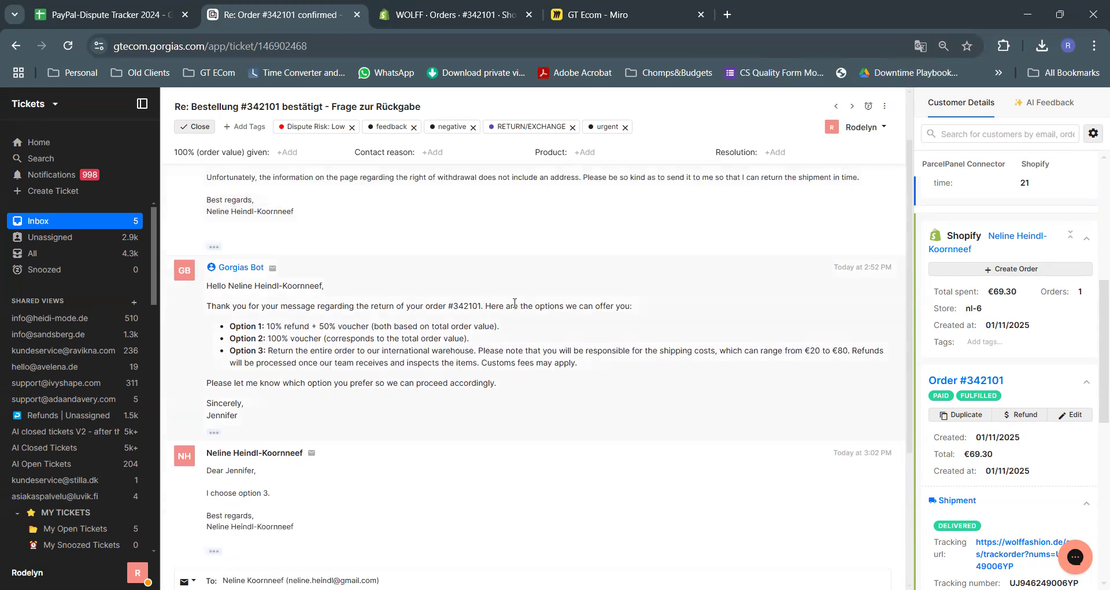
scroll(462, 332, "down", 1)
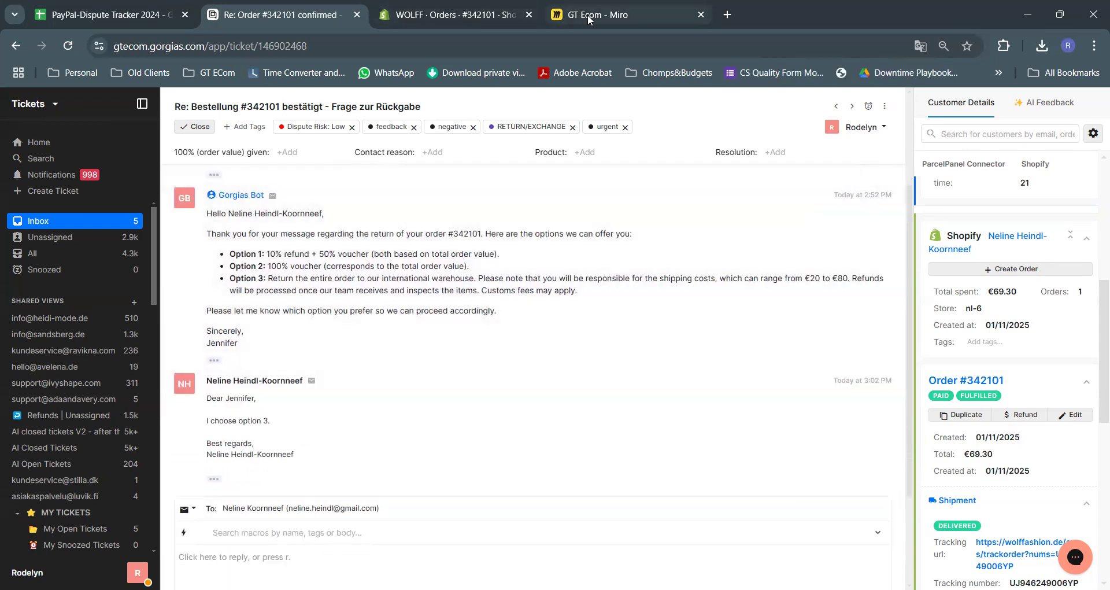
Open the QuillBot translator in a new tab and type 'Thanks for reaching out.'
left_click(729, 16)
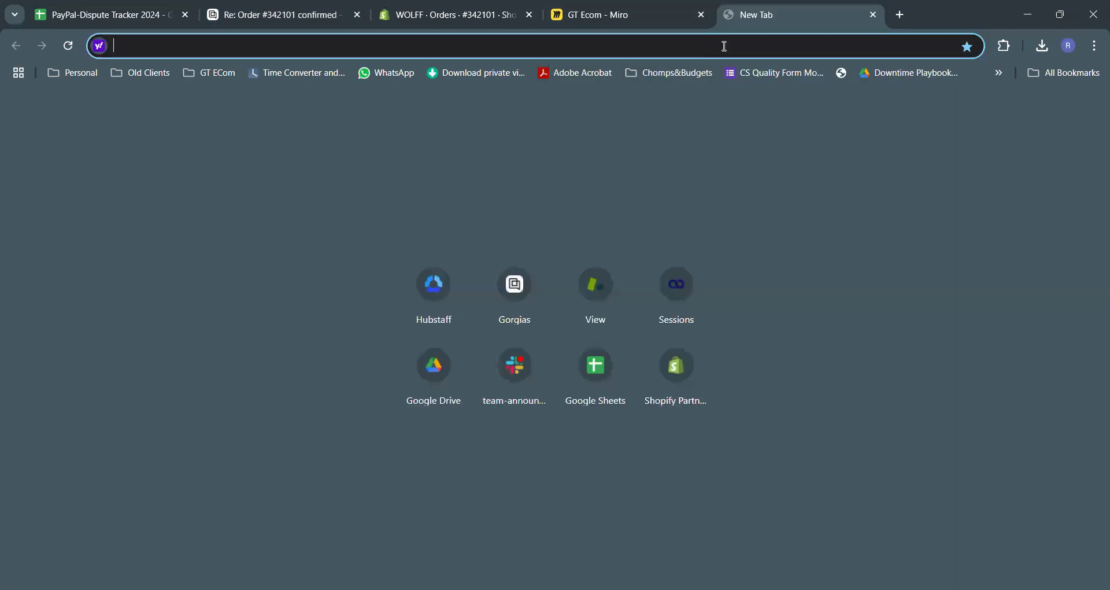
type("qui")
key("Return")
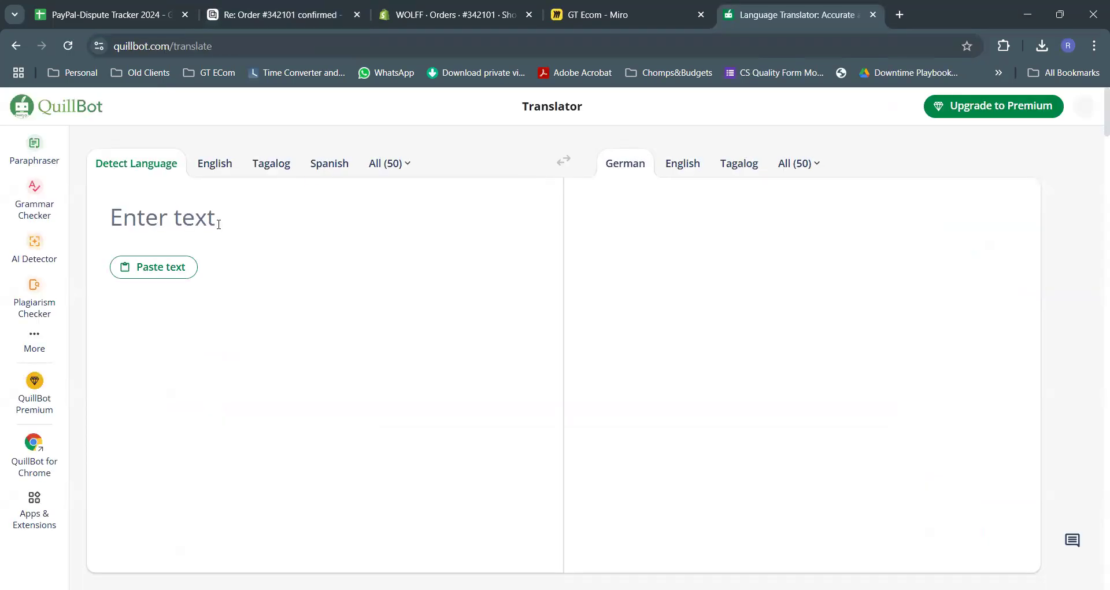
type("Than")
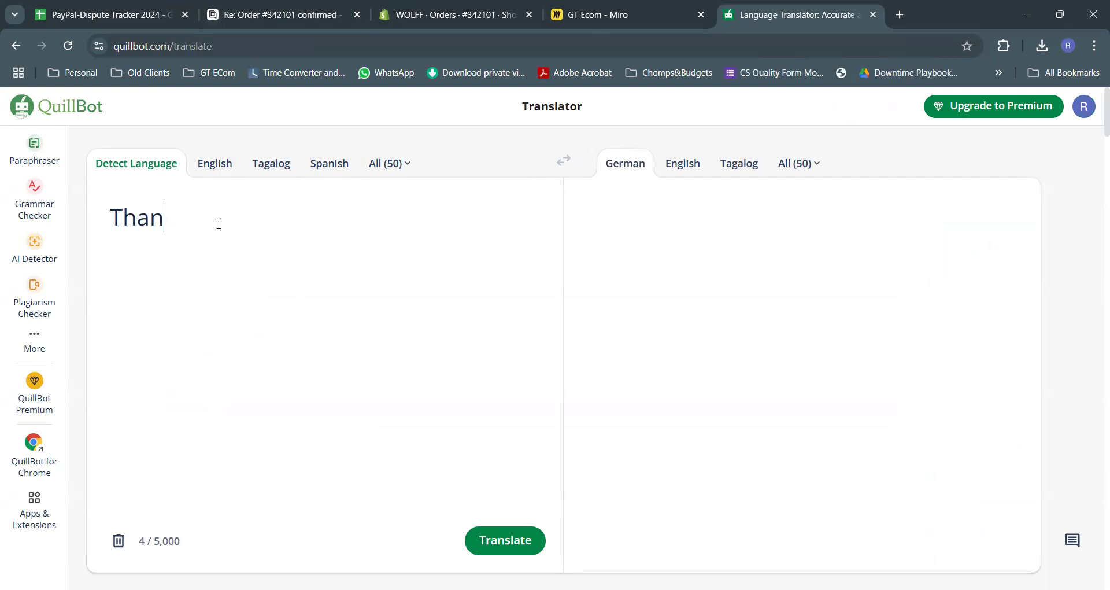
type("ks for reaching out.")
key("Return")
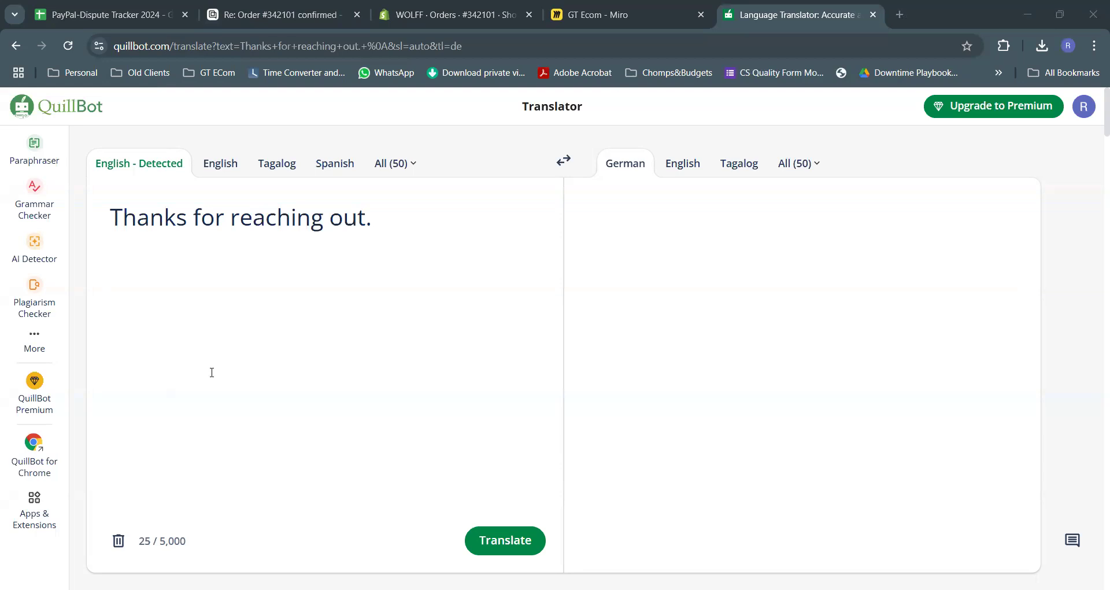
Add the line 'We are sorry to know you want to return your order.'
left_click(158, 258)
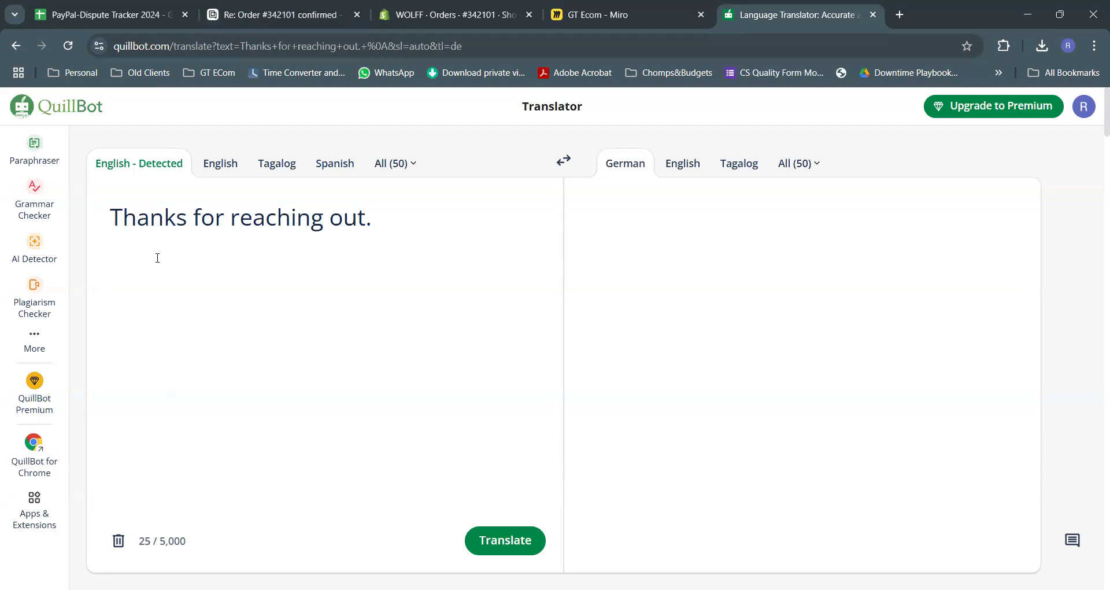
type("We are sorry to ko")
key("BackSpace")
type("now you want t")
type("o return the")
key("BackSpace")
key("BackSpace")
key("BackSpace")
key("BackSpace")
type("your order.")
key("Return")
type("M")
key("BackSpace")
Ask for the customer's reason for return so the team can provide the best resolution
type("I")
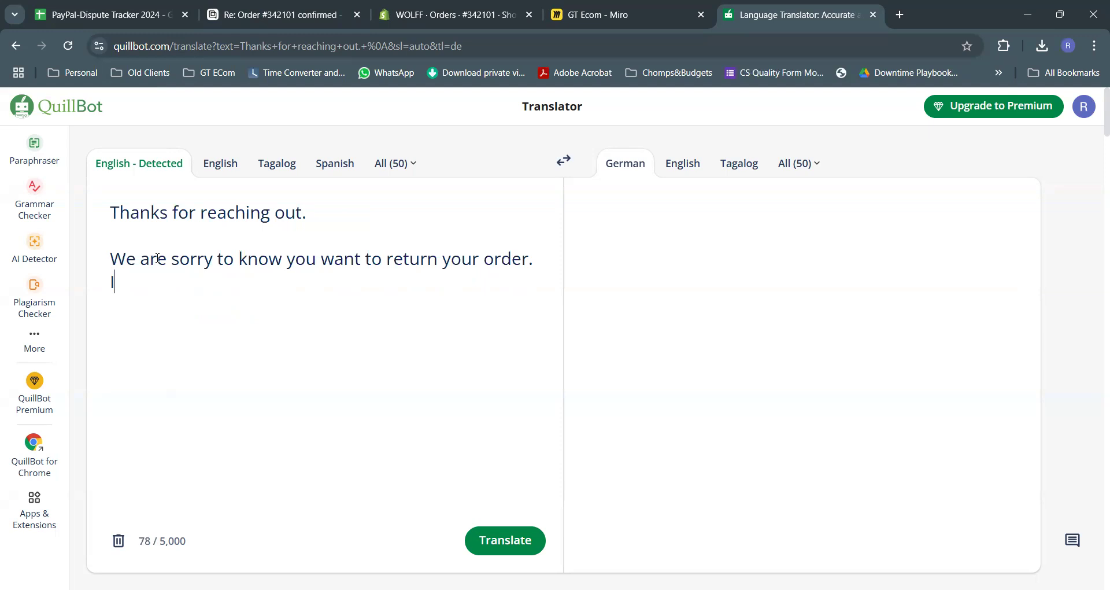
type("n order for us to assist")
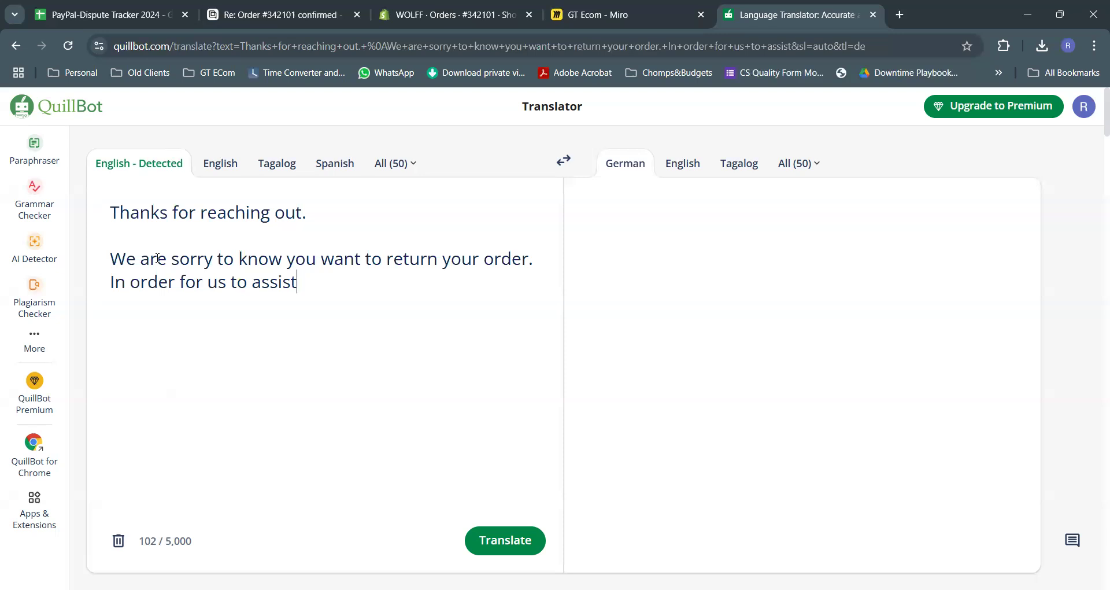
type("you")
key("BackSpace")
key("BackSpace")
key("BackSpace")
key("BackSpace")
key("BackSpace")
key("BackSpace")
key("BackSpace")
key("BackSpace")
key("BackSpace")
key("BackSpace")
key("BackSpace")
key("BackSpace")
key("BackSpace")
key("BackSpace")
key("BackSpace")
key("BackSpace")
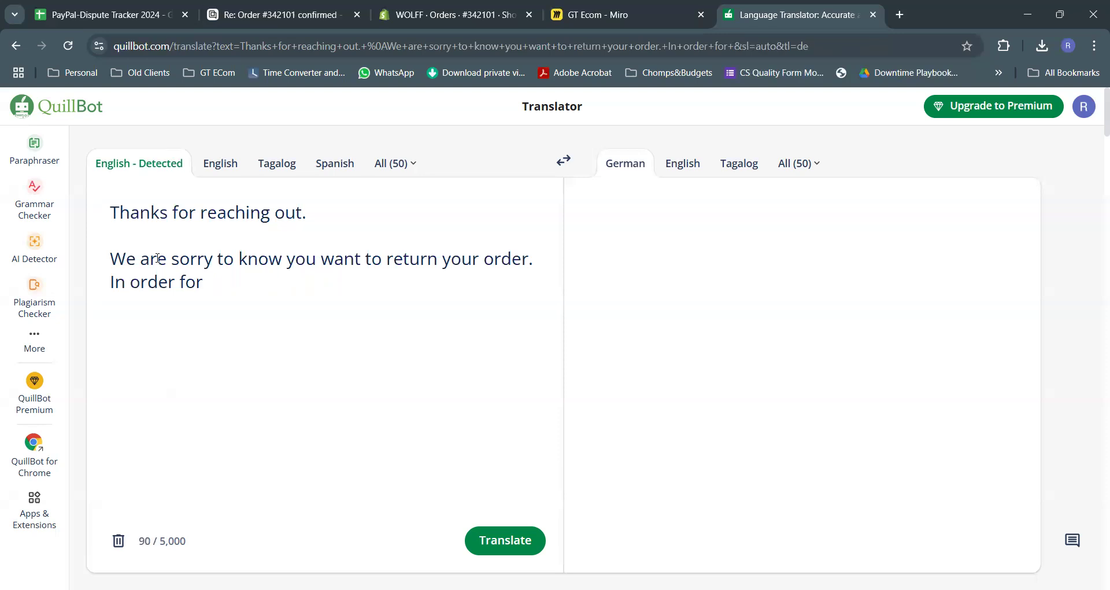
type("us to provide you with the best s")
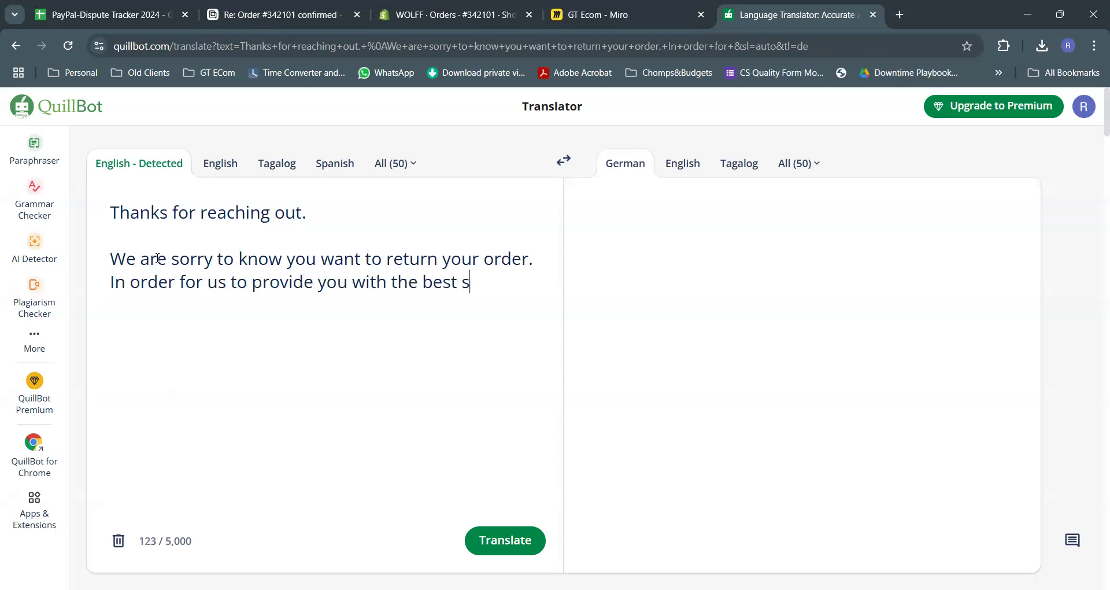
key("BackSpace")
type("resolution, could y")
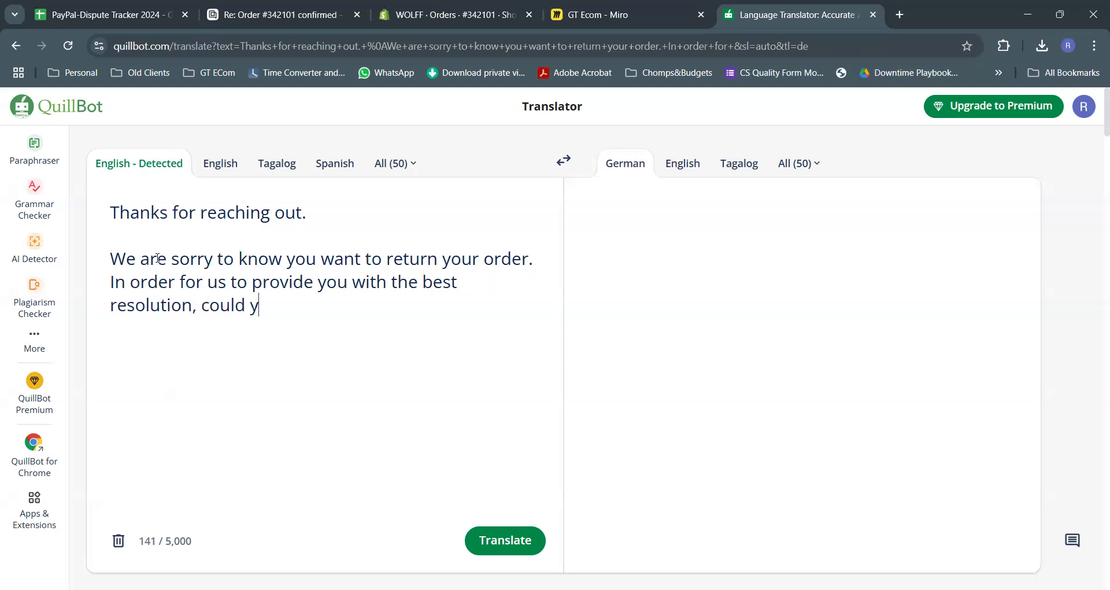
type("ou please let us knw")
key("ctrl+BackSpace")
type("know your res")
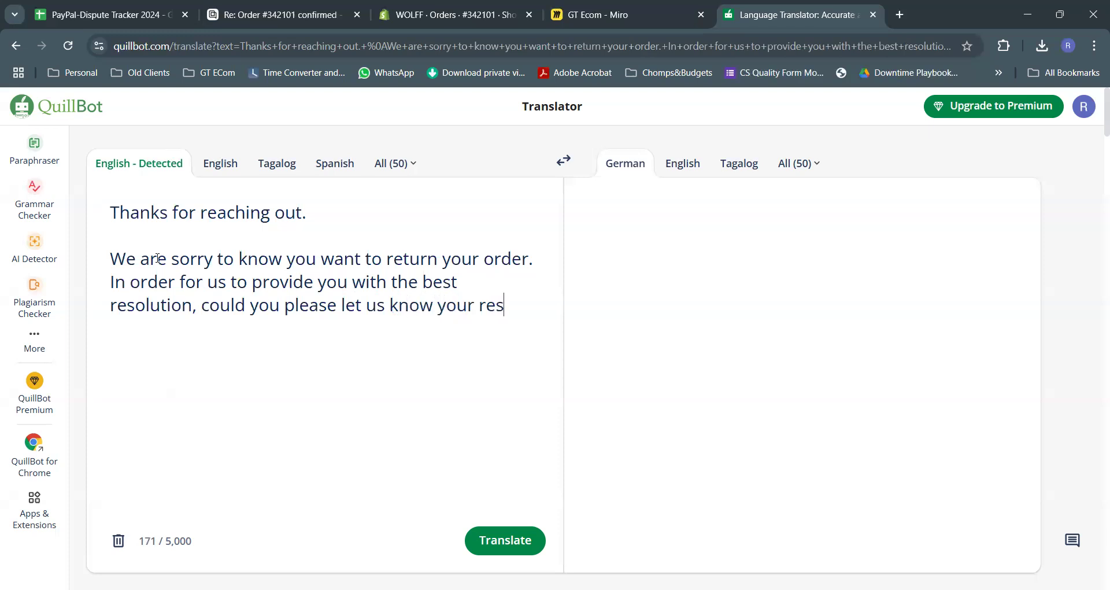
key("BackSpace")
type("ason for return?")
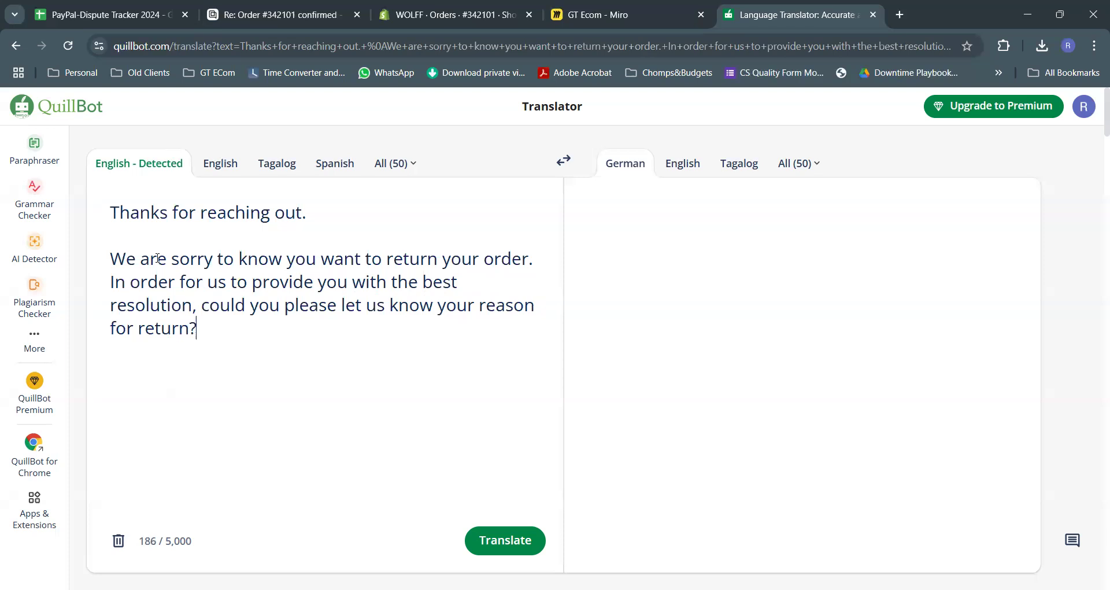
type(" Once we have t")
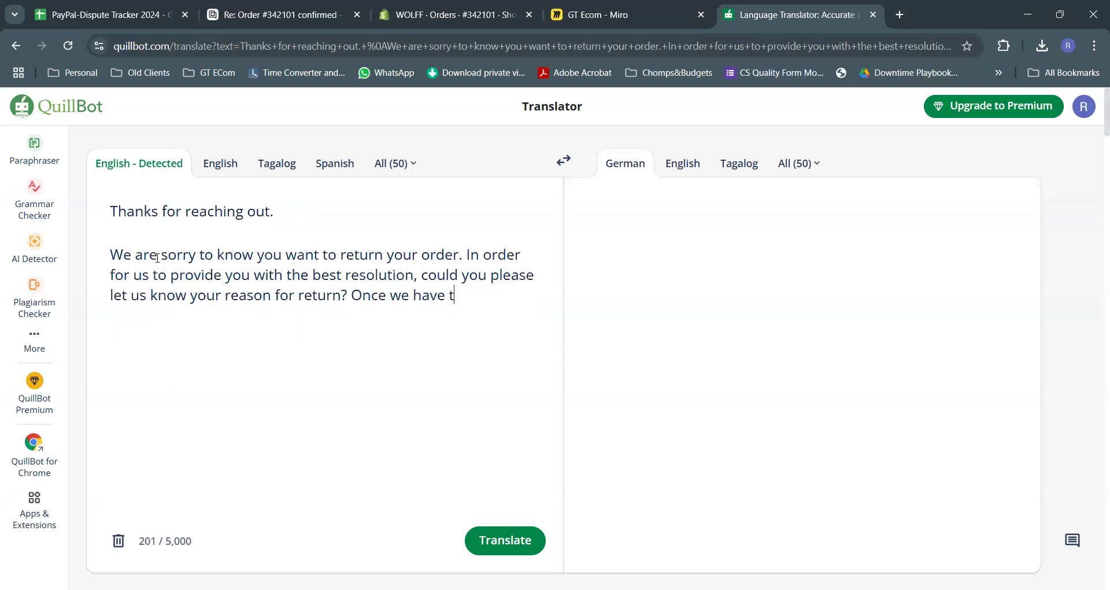
type("his")
type("information, we")
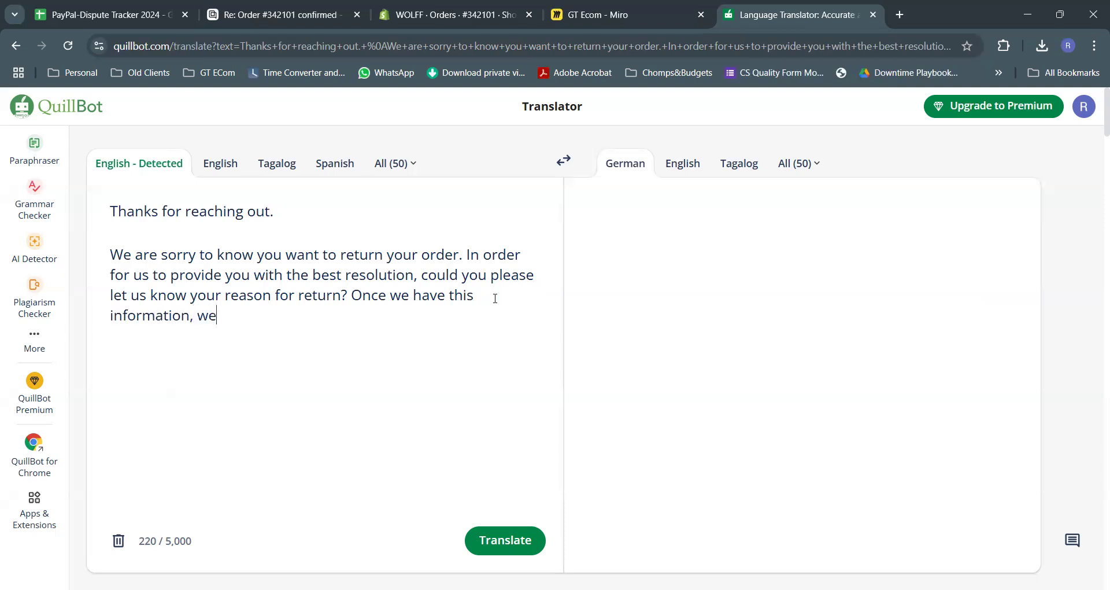
type(" will then be able t")
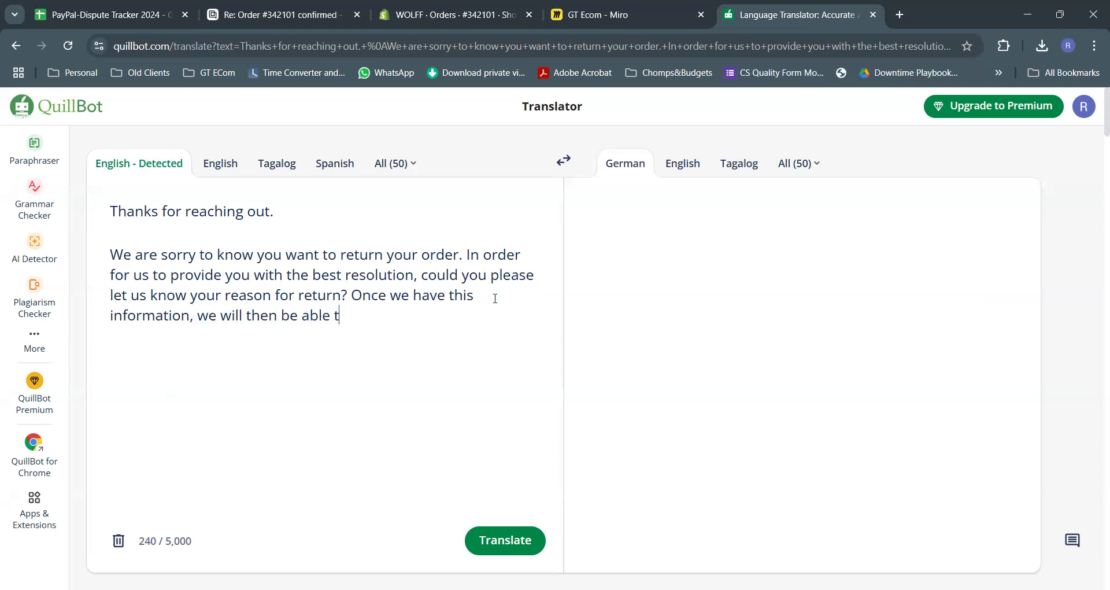
type("o provide you ")
type("our r")
key("BackSpace")
key("BackSpace")
type("youre")
key("BackSpace")
key("BackSpace")
type("r request.")
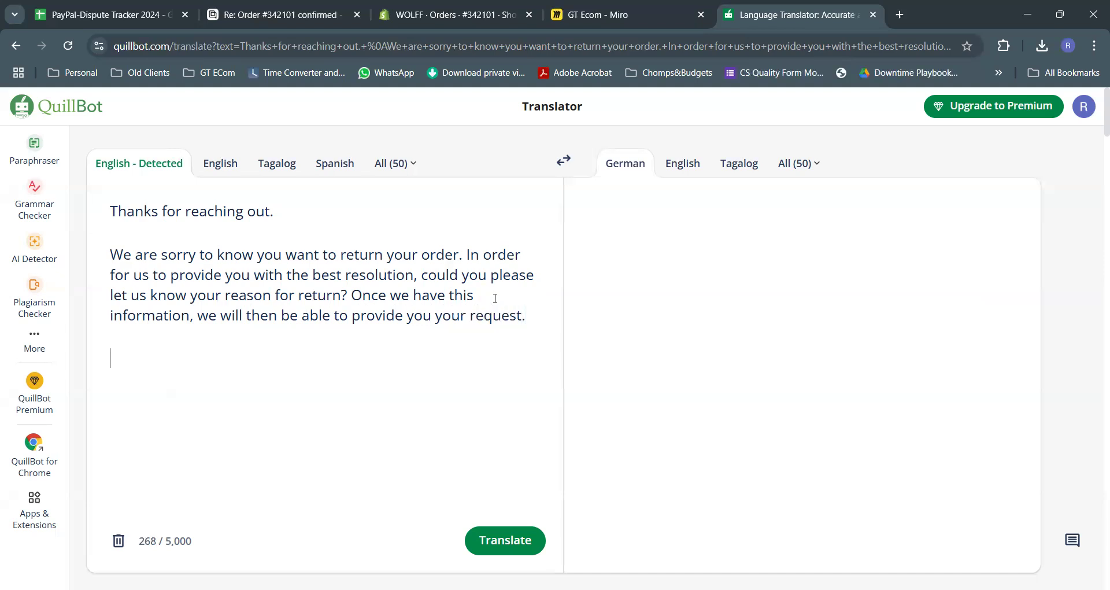
key("Return")
Add a closing line looking forward to the customer's response
type("We will look forward to you")
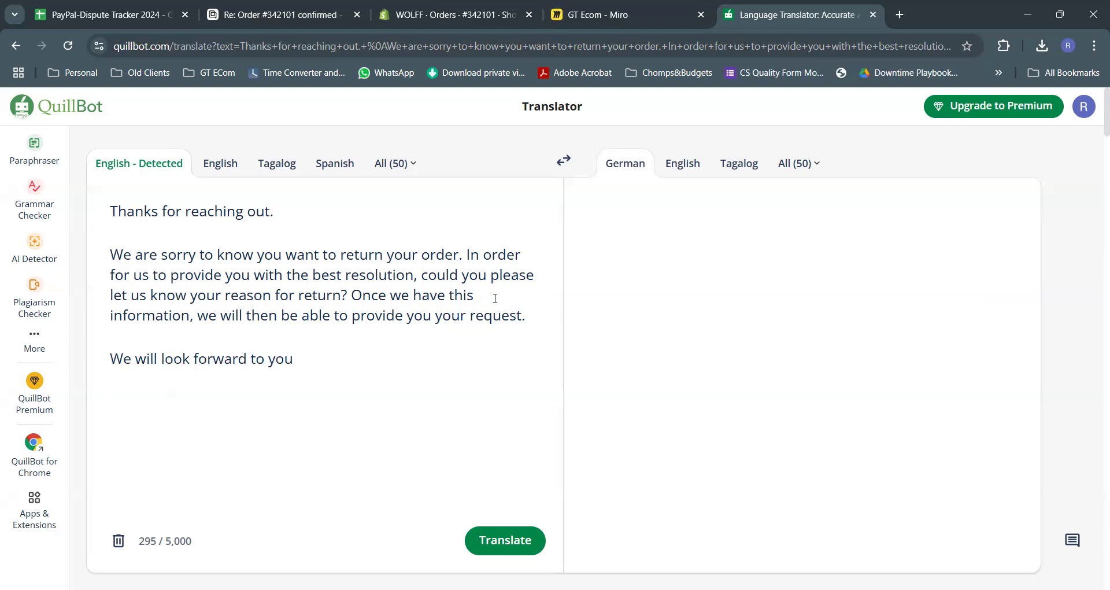
type("r respose")
key("BackSpace")
key("BackSpace")
type("nse.")
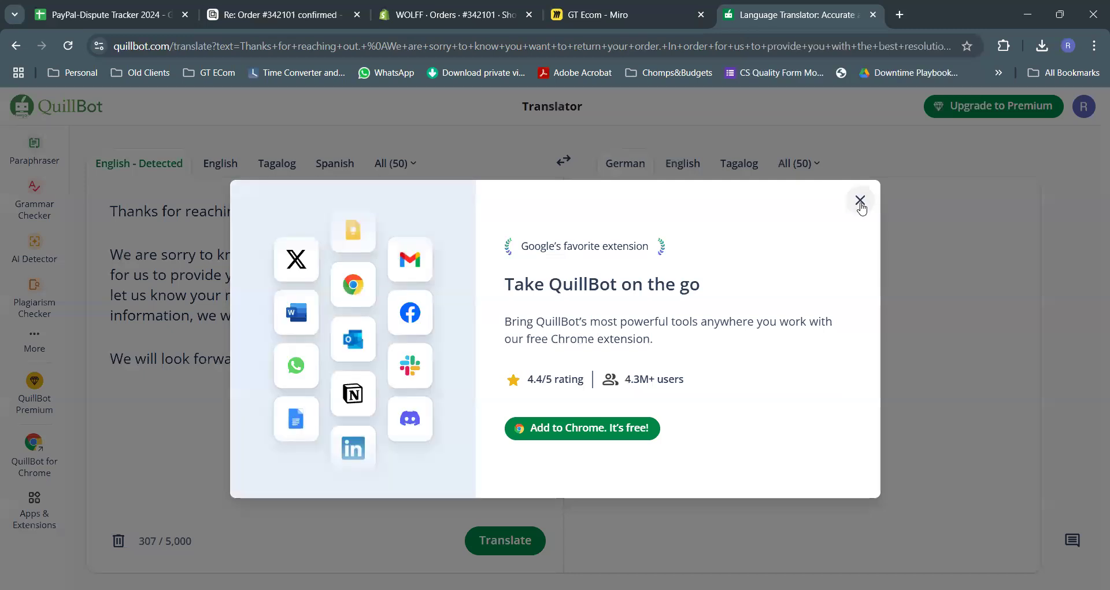
Dismiss the Chrome extension promo and translate the English reply into German
left_click(861, 200)
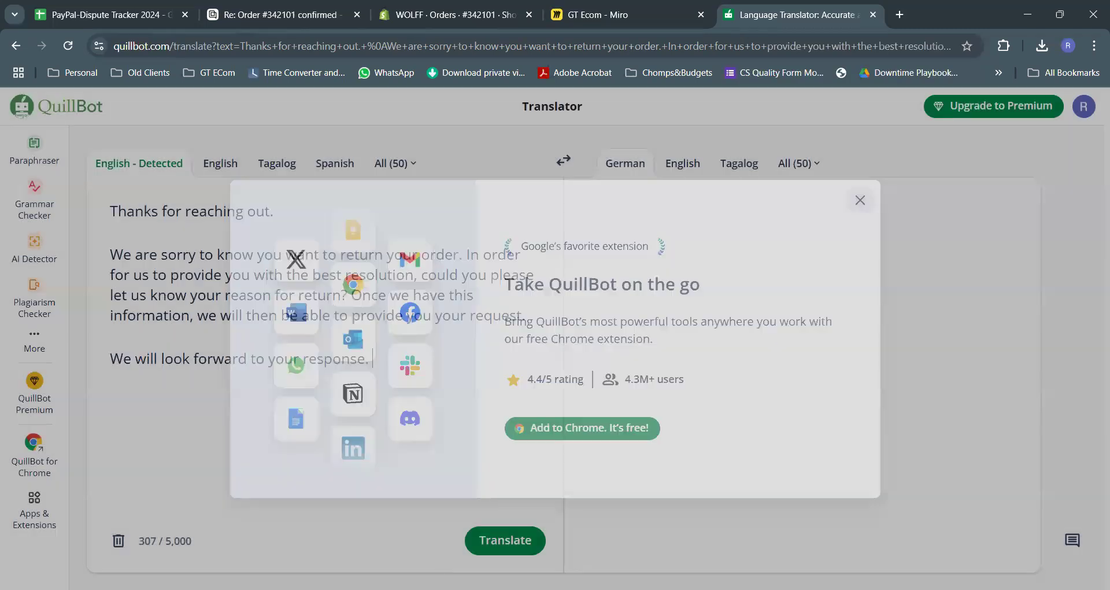
left_click(509, 543)
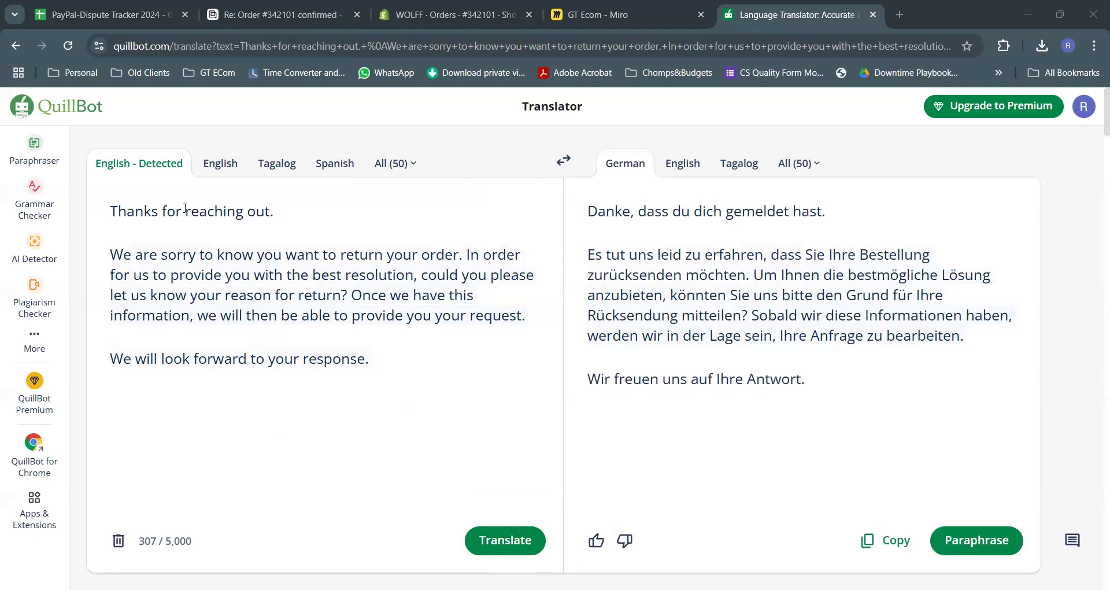
left_click(268, 16)
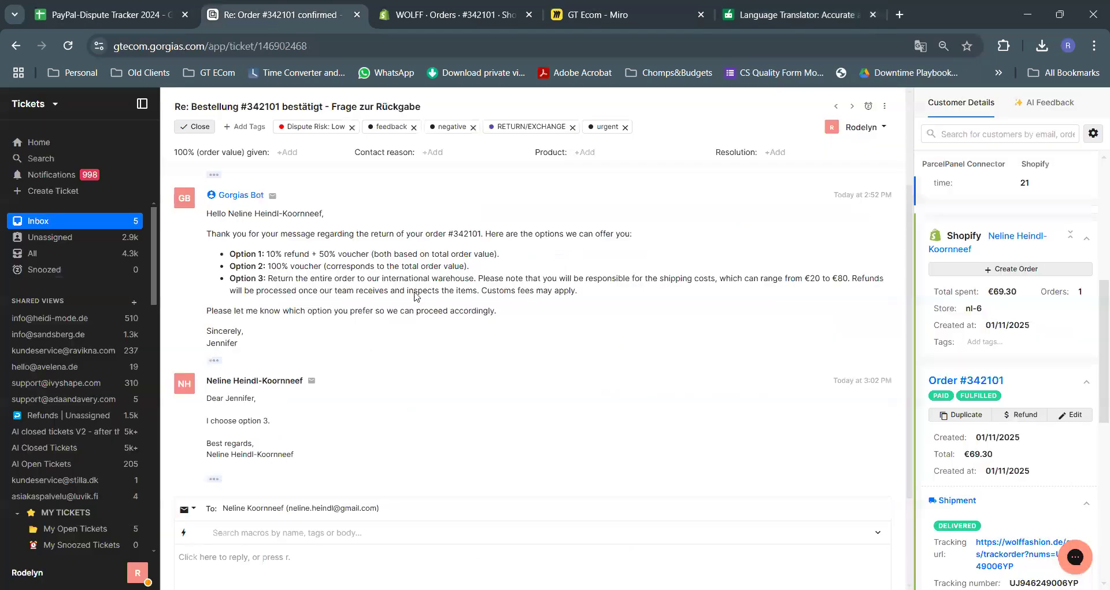
Revert the ticket to original German, select the customer's first message, and open a blank tab
right_click(502, 290)
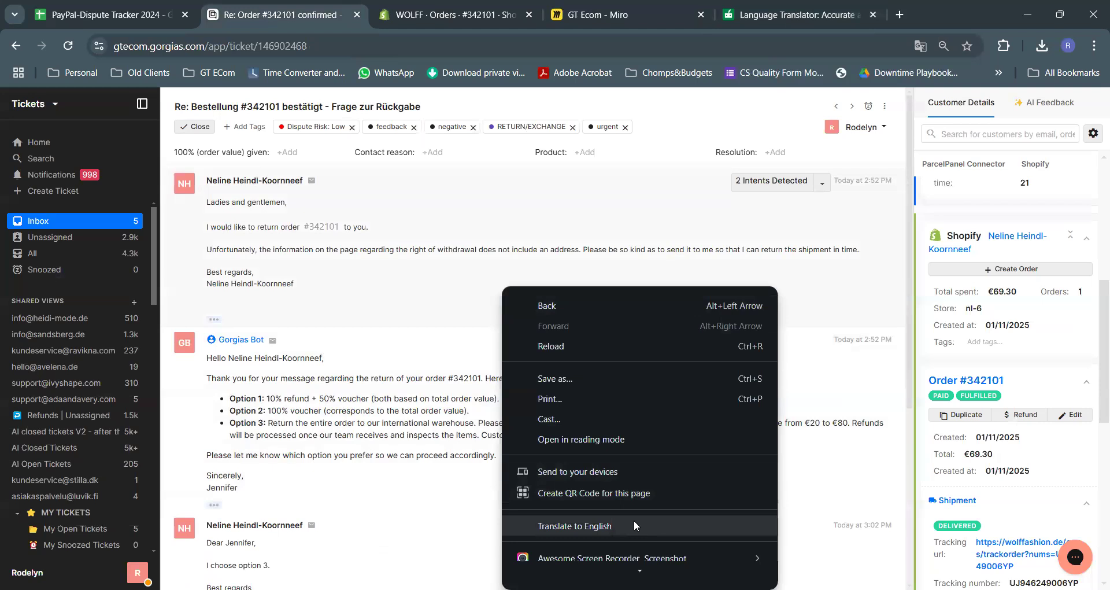
left_click(574, 525)
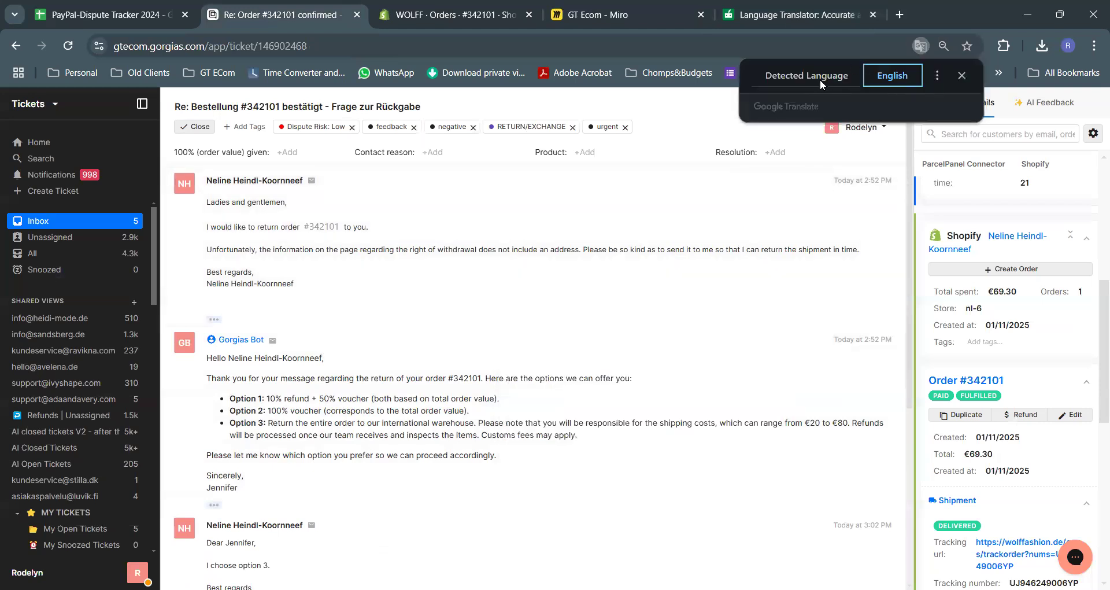
left_click(821, 78)
left_click_drag(318, 282, 209, 198)
key("ctrl+c")
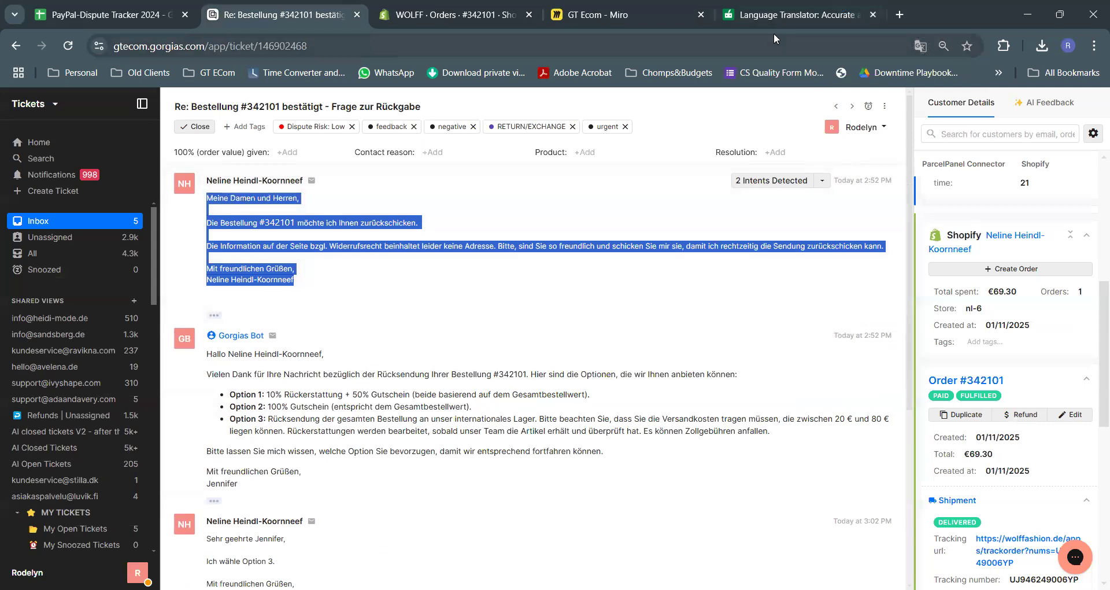
left_click(905, 9)
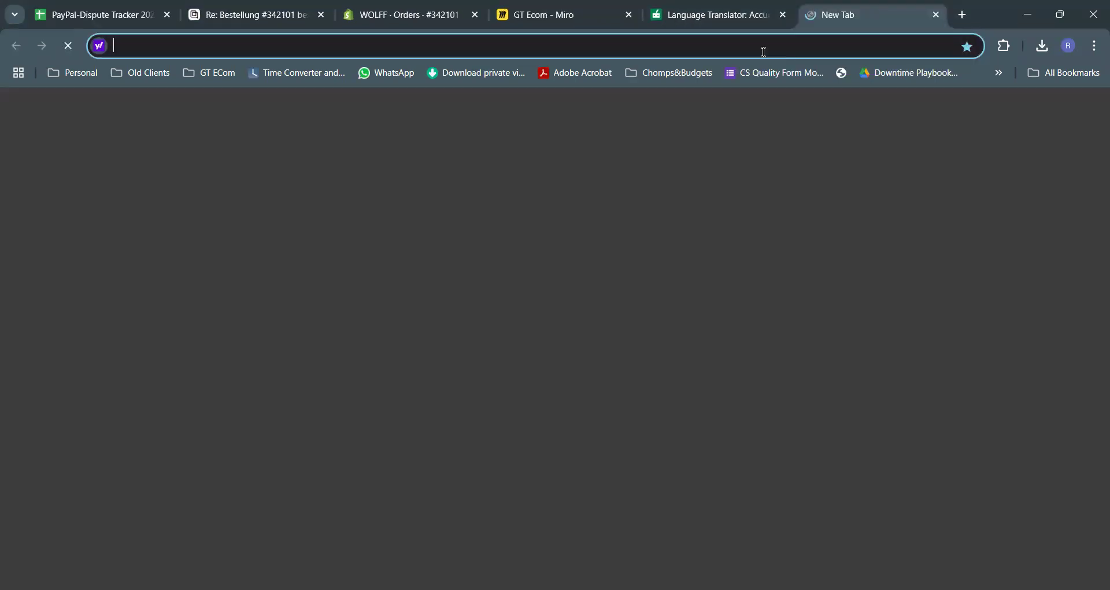
Paste the customer's German message into Google Translate to read it in English
type("t")
key("Return")
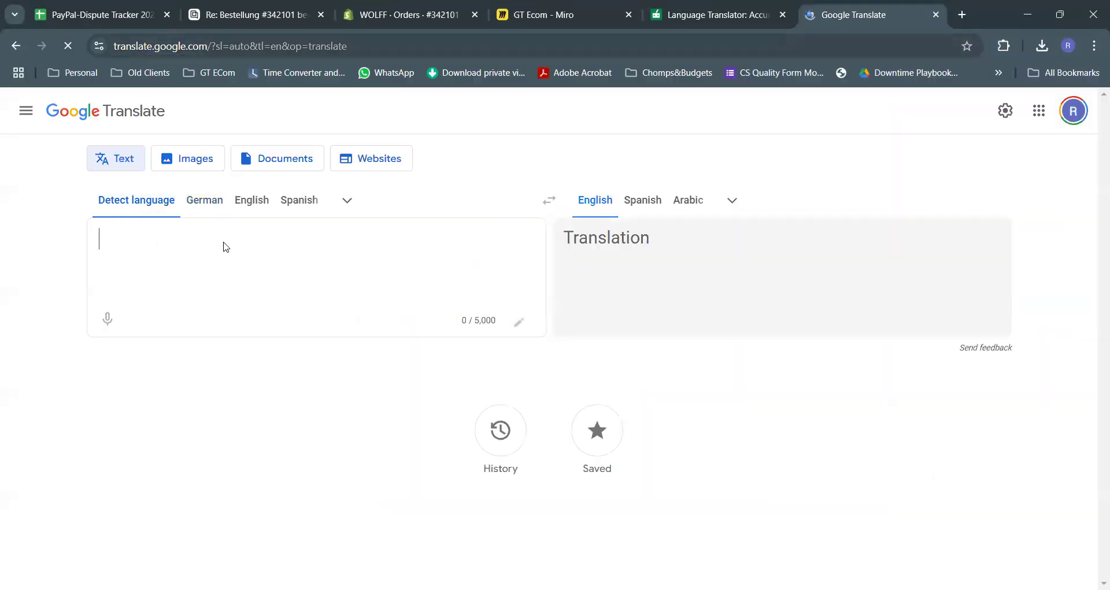
key("ctrl+v")
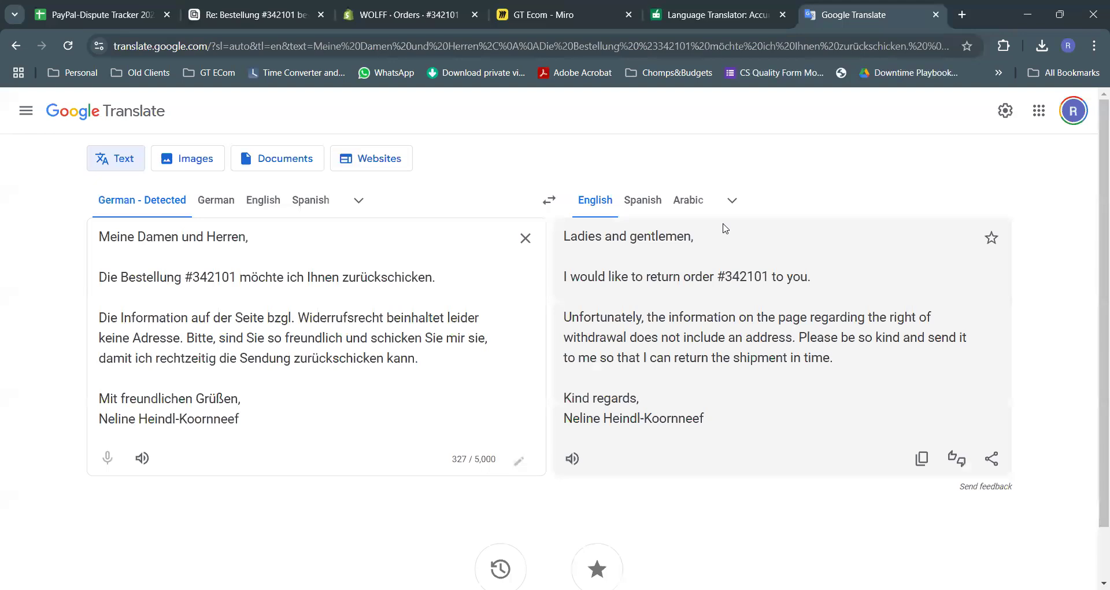
left_click(732, 201)
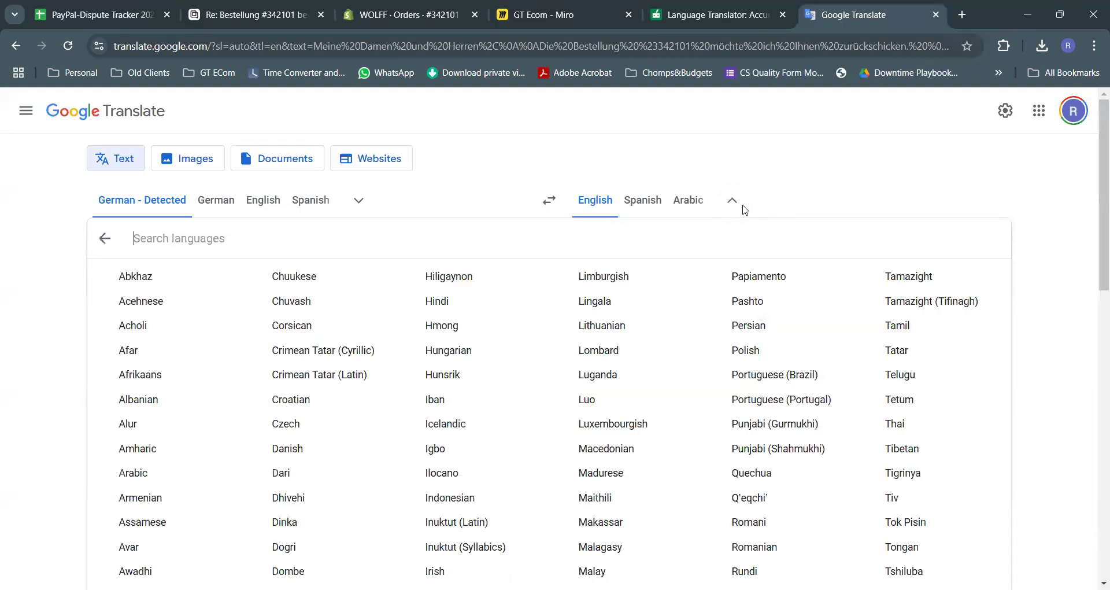
left_click(514, 176)
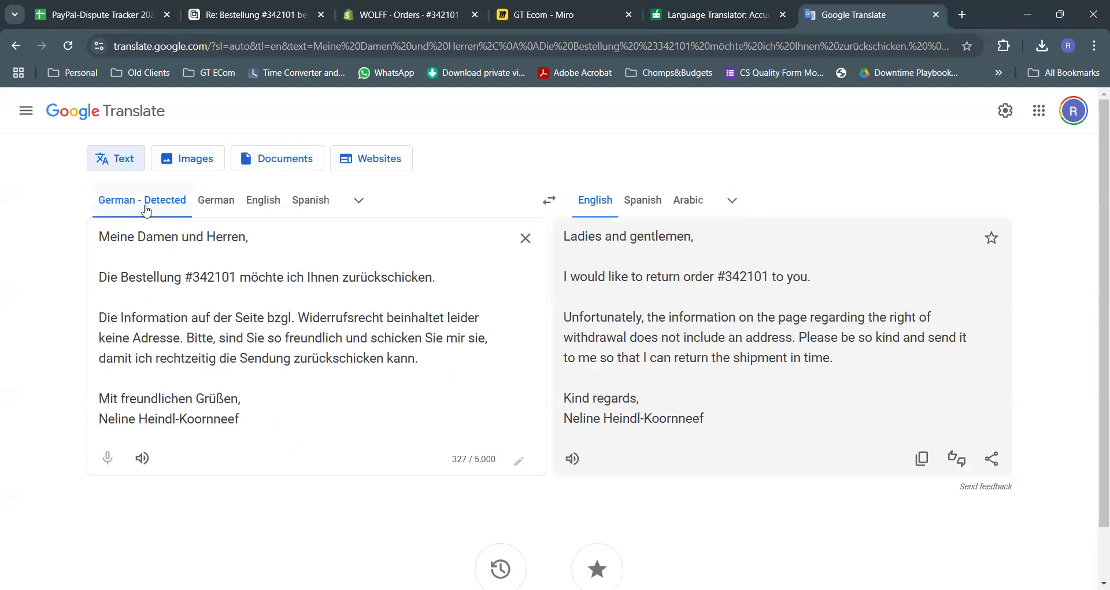
Copy QuillBot's German translation and place the cursor in the ticket's reply box
left_click(701, 20)
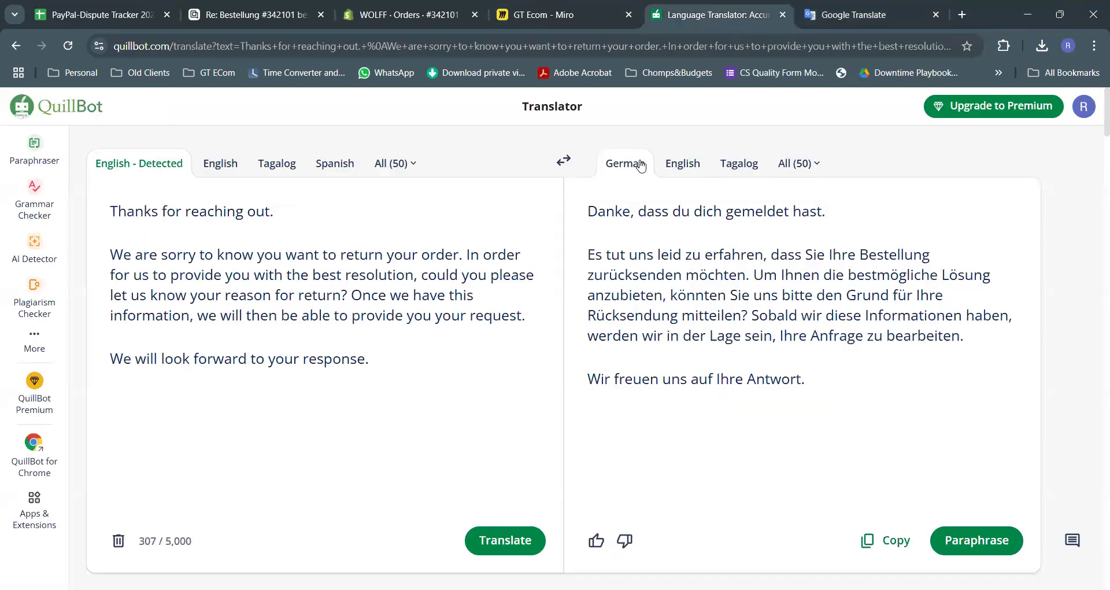
scroll(854, 428, "down", 1)
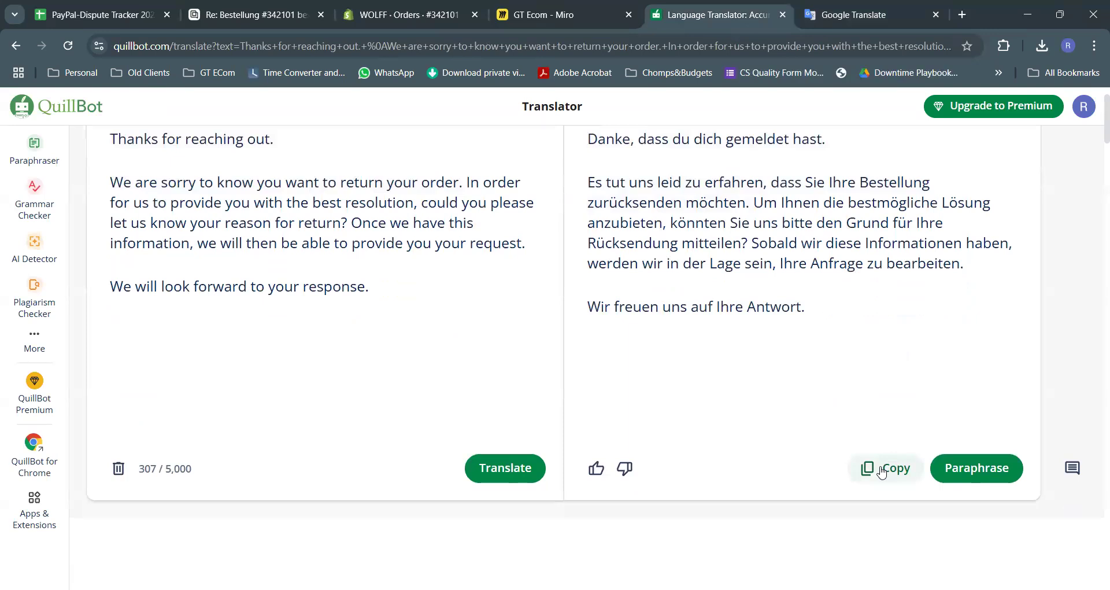
left_click(885, 468)
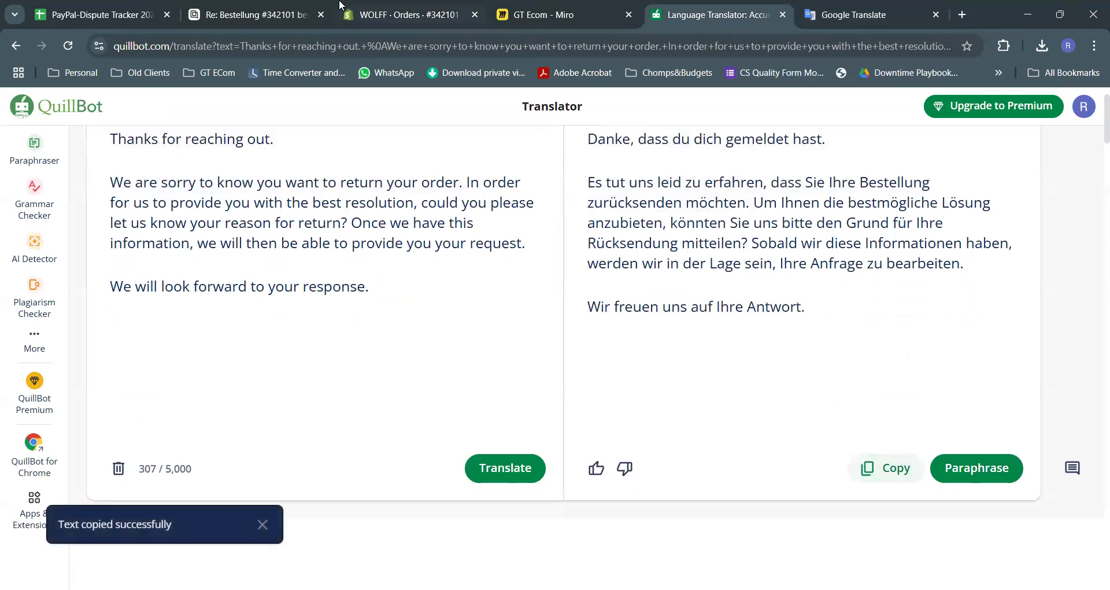
left_click(254, 14)
left_click(299, 432)
Greet the customer by first name in German, paste the translated reply, then Send & Close
type("Hallo ")
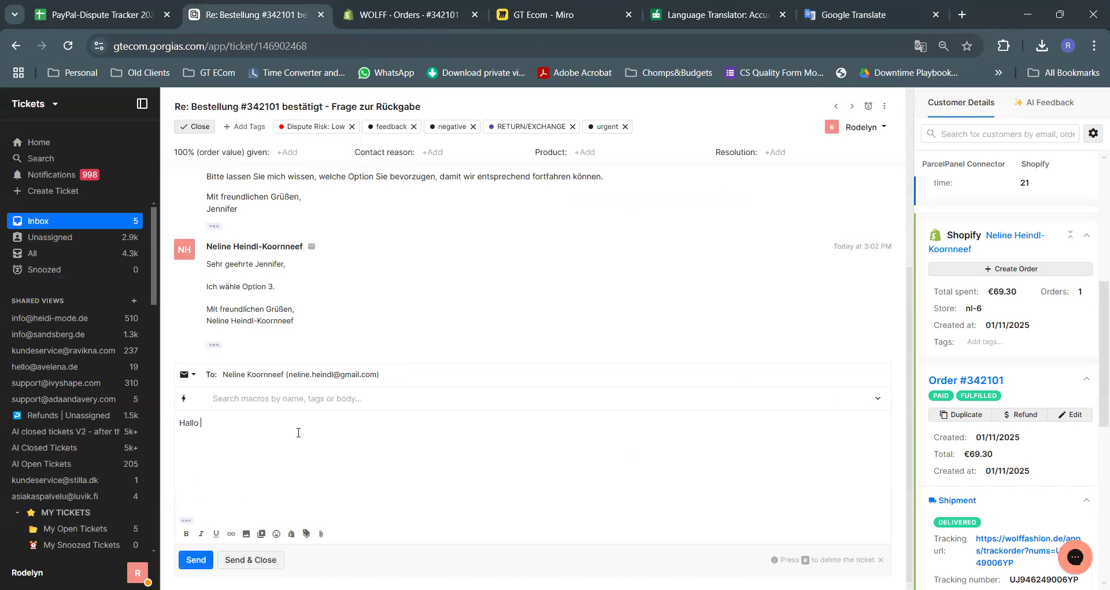
type("Neline,")
key("ctrl+v")
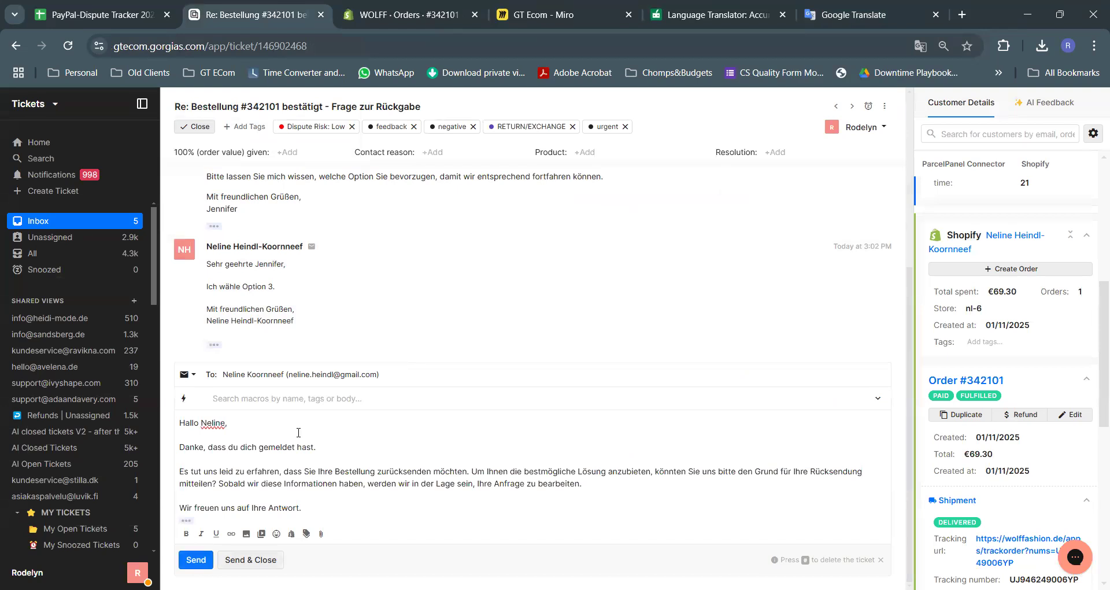
scroll(442, 329, "up", 4)
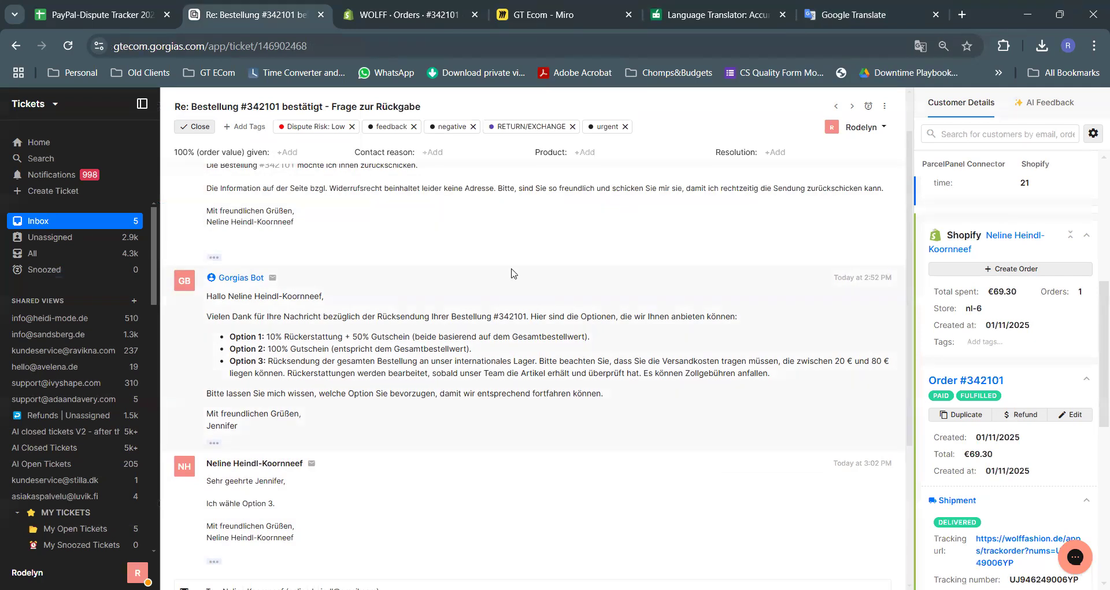
scroll(512, 271, "up", 1)
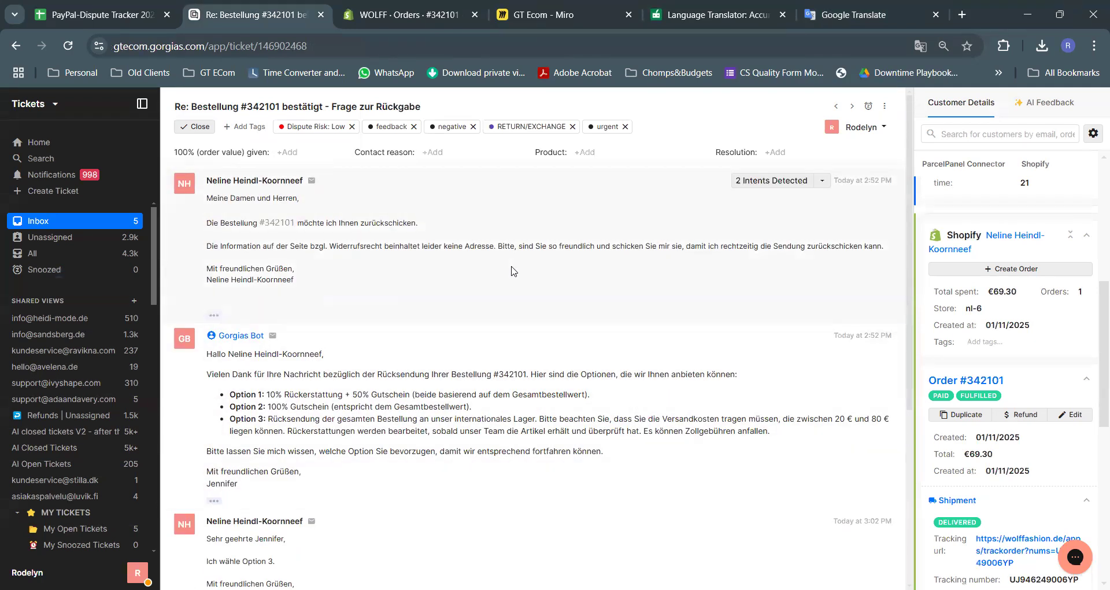
scroll(512, 272, "down", 5)
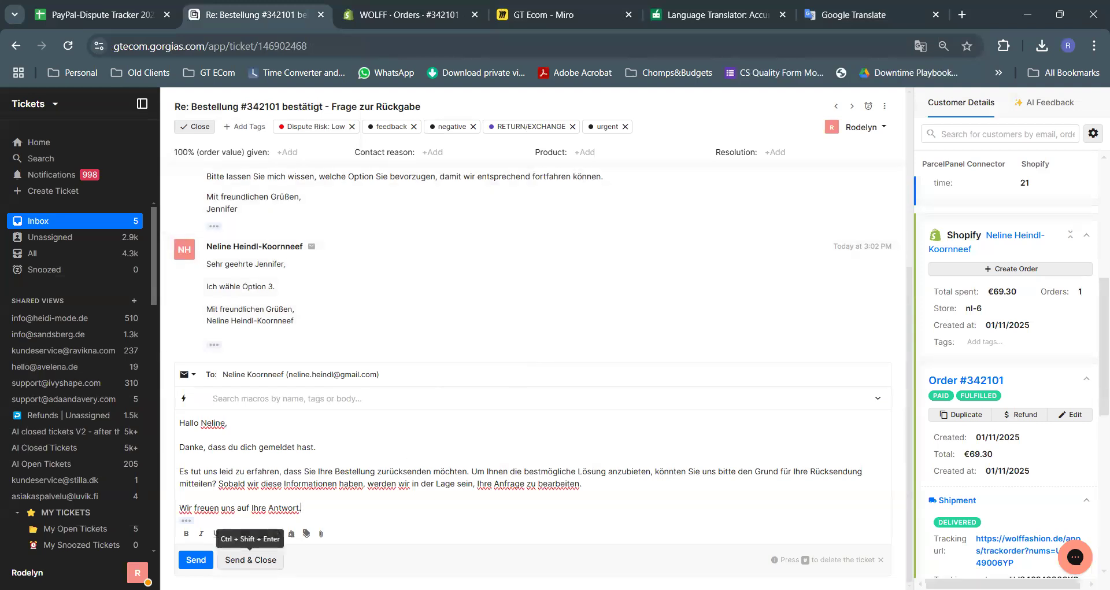
left_click(250, 559)
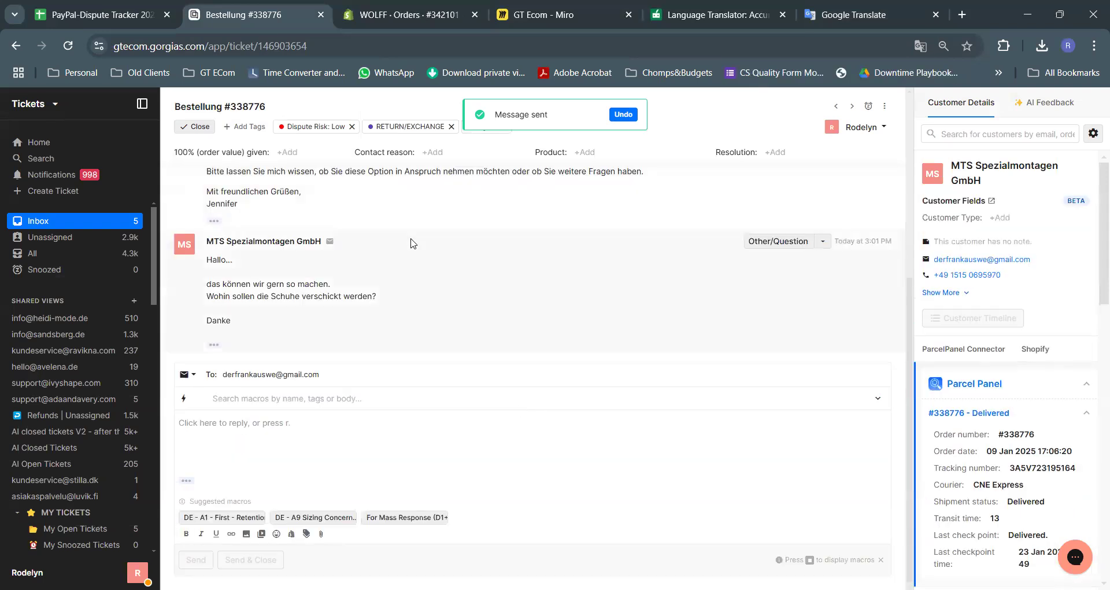
Translate the ticket into English and read the customer's return reason and where-to-ship question
scroll(381, 245, "up", 5)
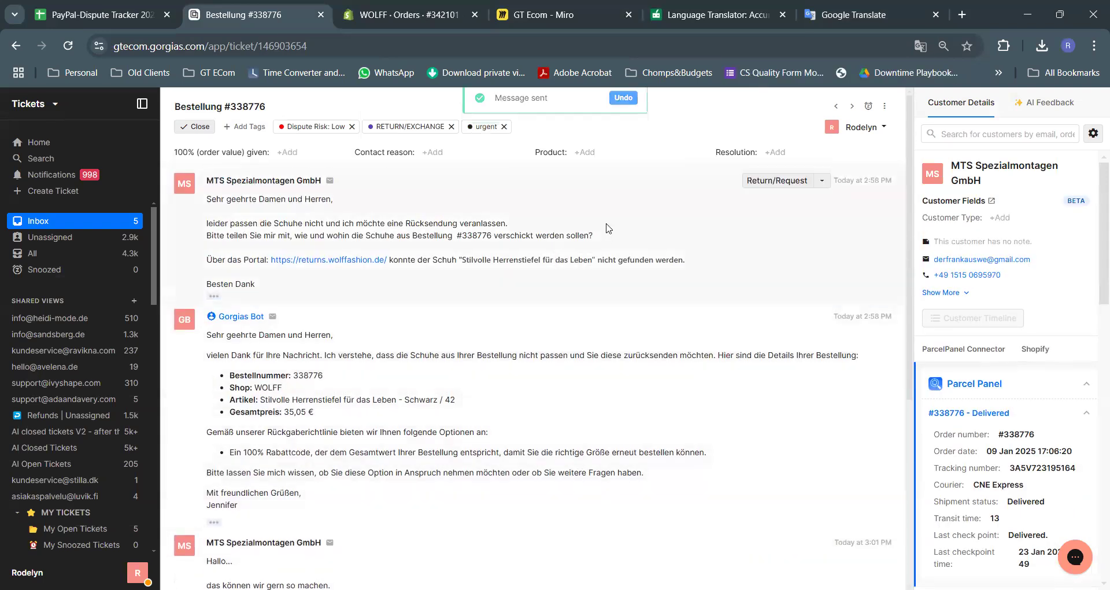
right_click(607, 225)
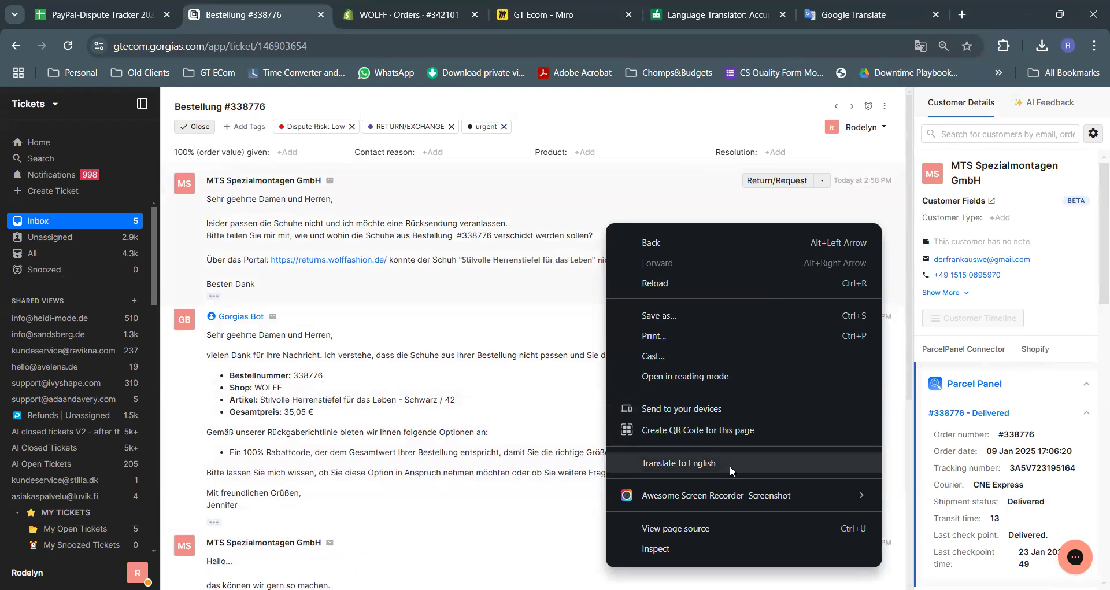
key("Return")
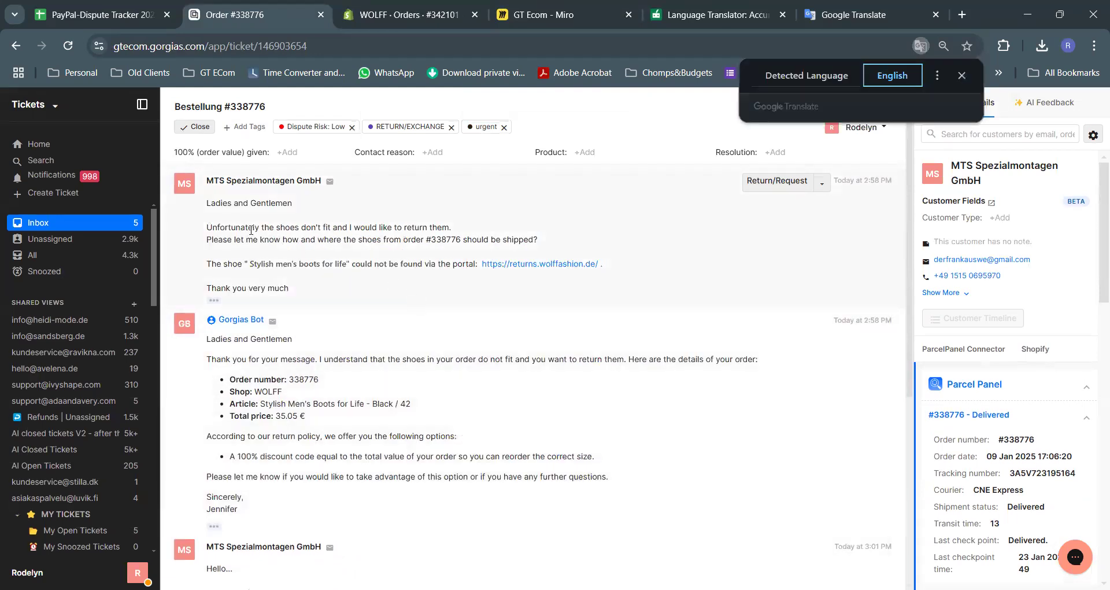
left_click(741, 374)
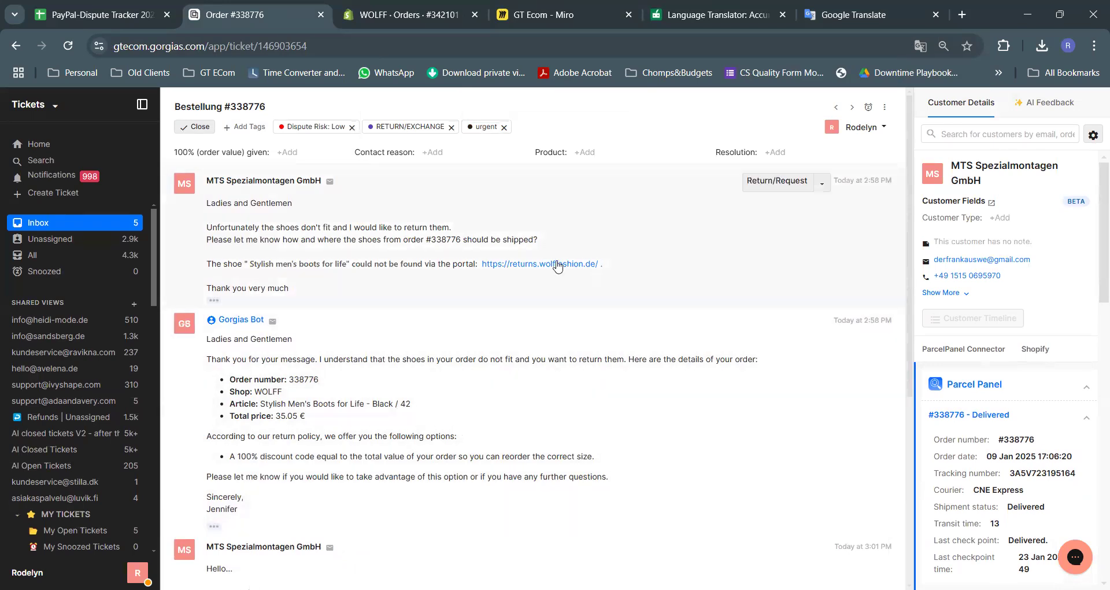
left_click_drag(233, 239, 207, 227)
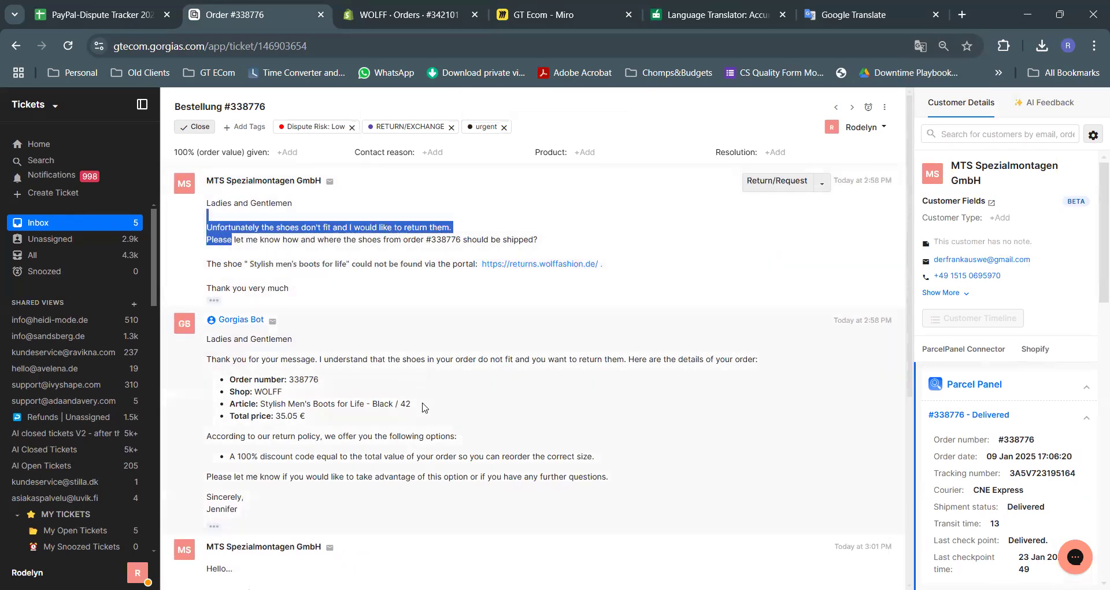
left_click(401, 242)
left_click_drag(376, 240, 538, 239)
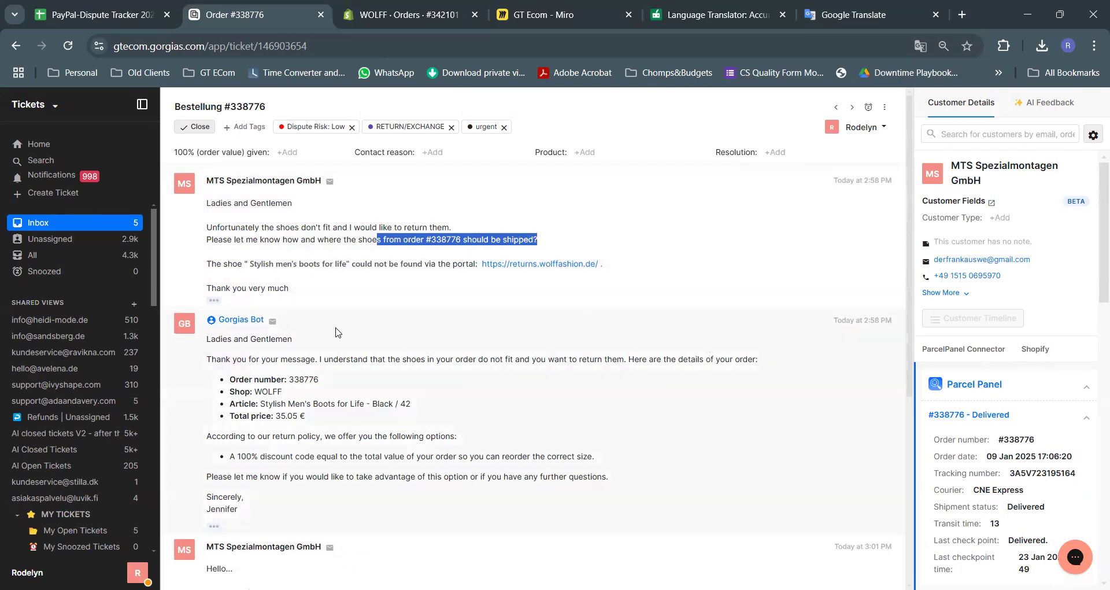
Read the bot's reply about the return further down the thread
scroll(341, 337, "down", 1)
left_click_drag(241, 286, 596, 370)
left_click(597, 370)
scroll(597, 370, "down", 1)
left_click_drag(250, 311, 499, 311)
left_click(627, 325)
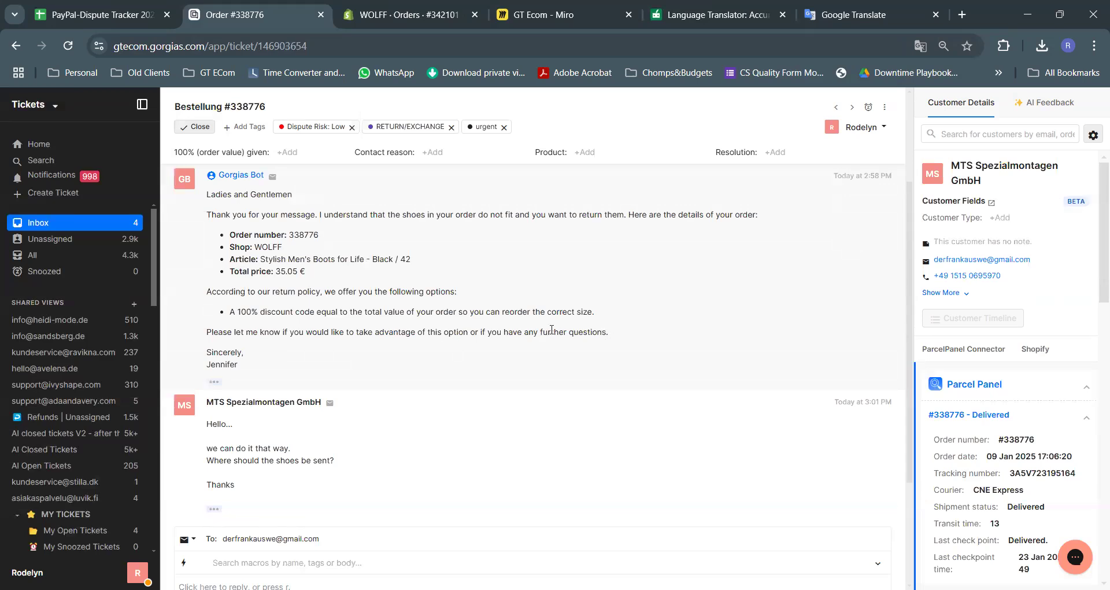
scroll(480, 373, "down", 1)
left_click_drag(220, 380, 347, 392)
left_click(499, 412)
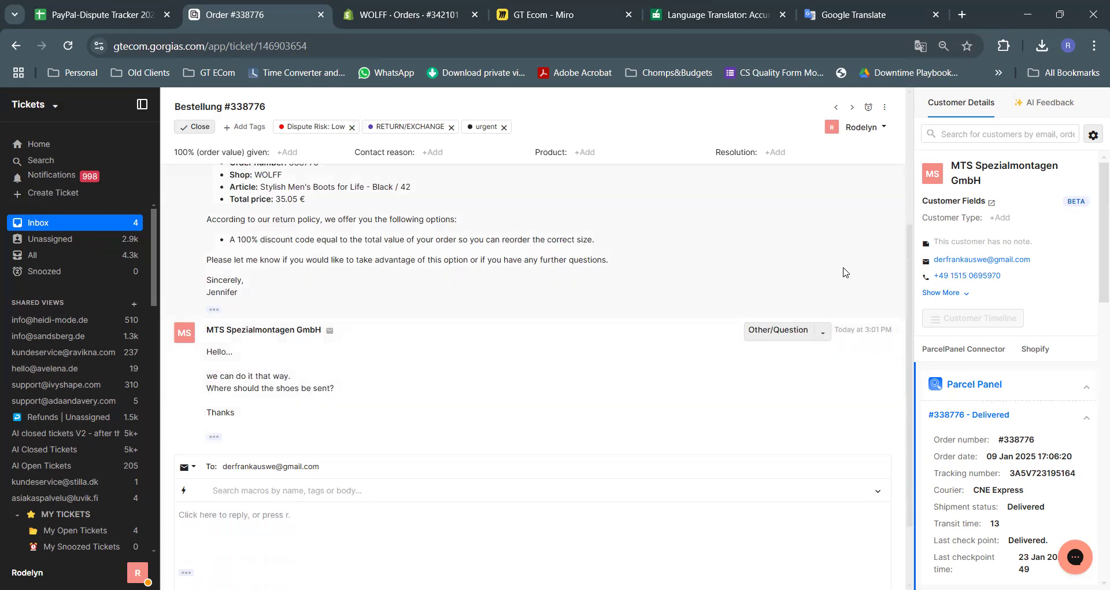
left_click_drag(215, 375, 393, 402)
left_click(399, 405)
scroll(976, 329, "down", 5)
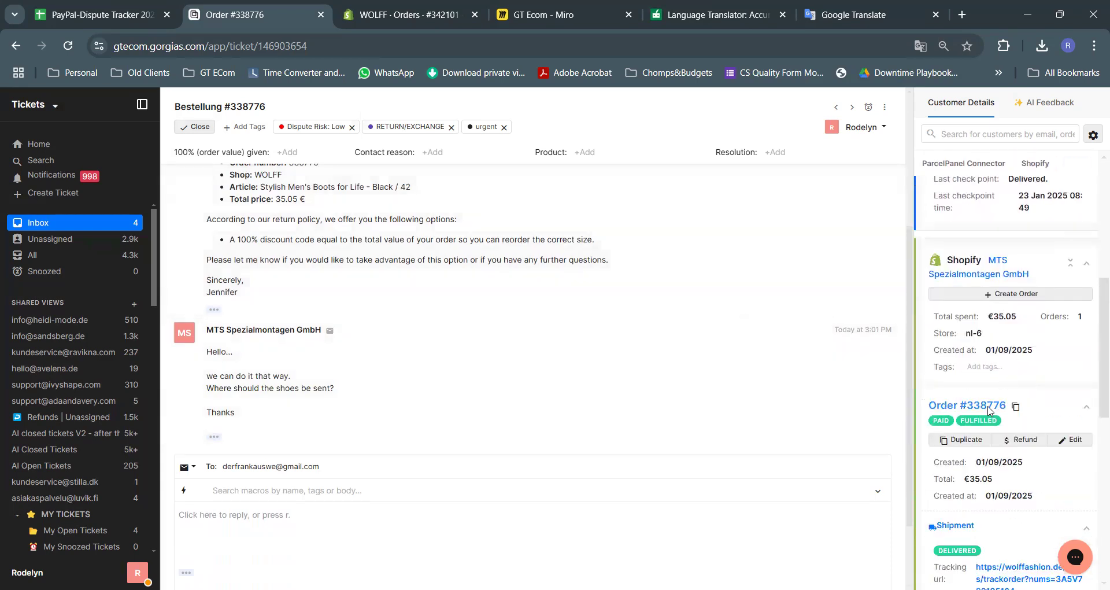
left_click(977, 411)
middle_click(471, 17)
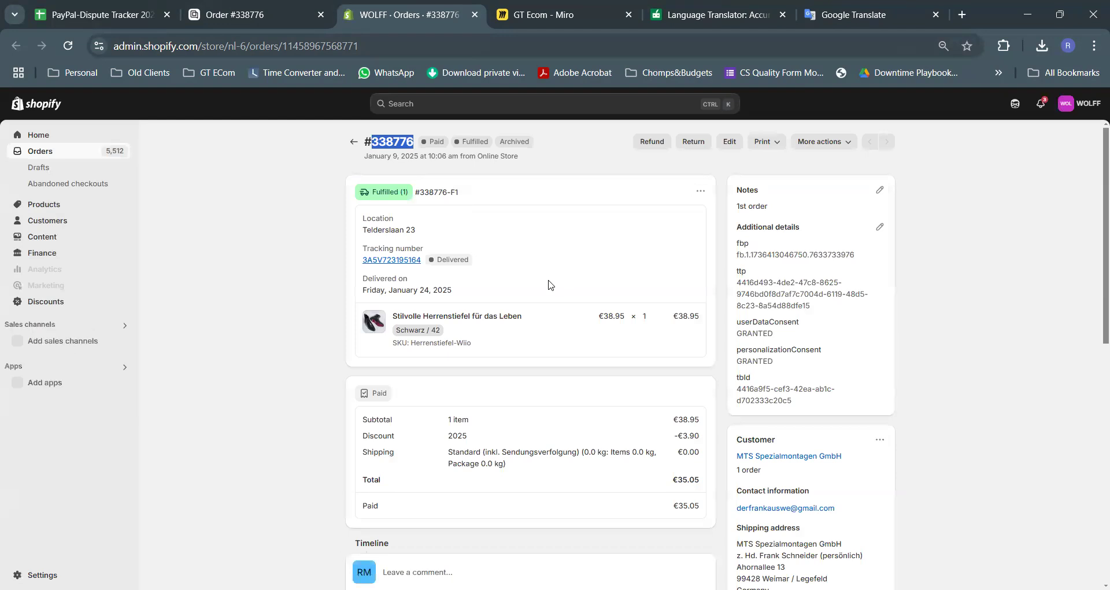
Bring the PayPal-Dispute Tracker spreadsheet to the front
key("ctrl+1")
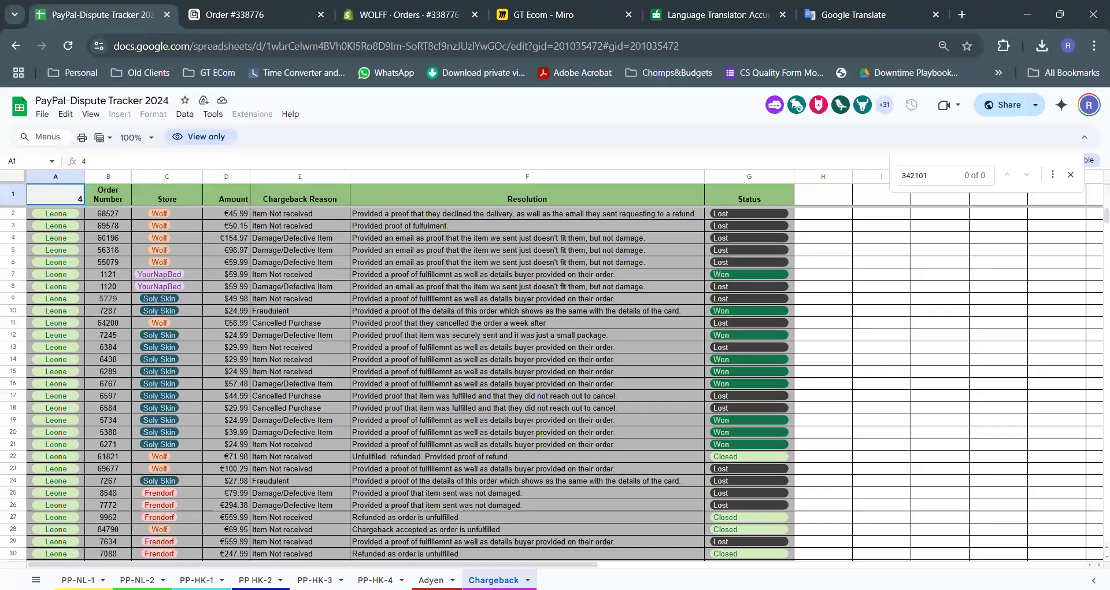
left_click(78, 579)
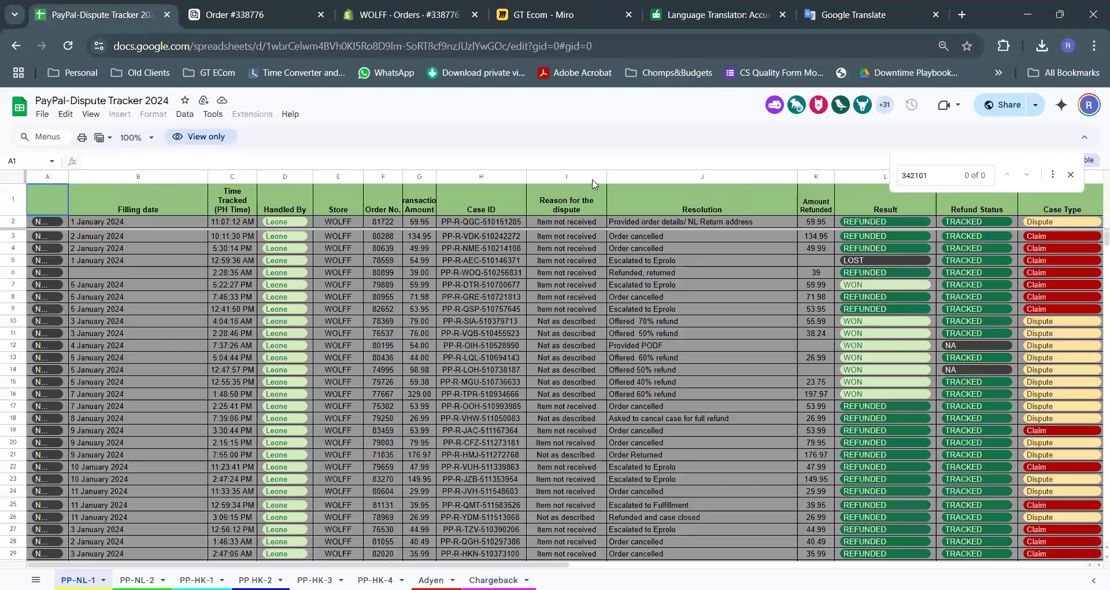
double_click(908, 173)
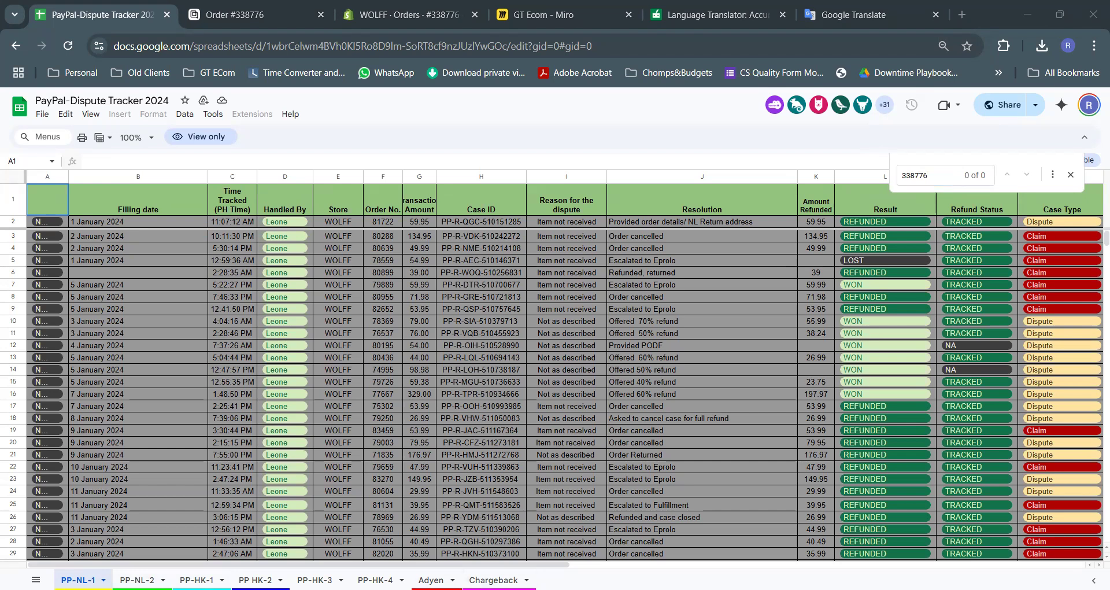
left_click(137, 579)
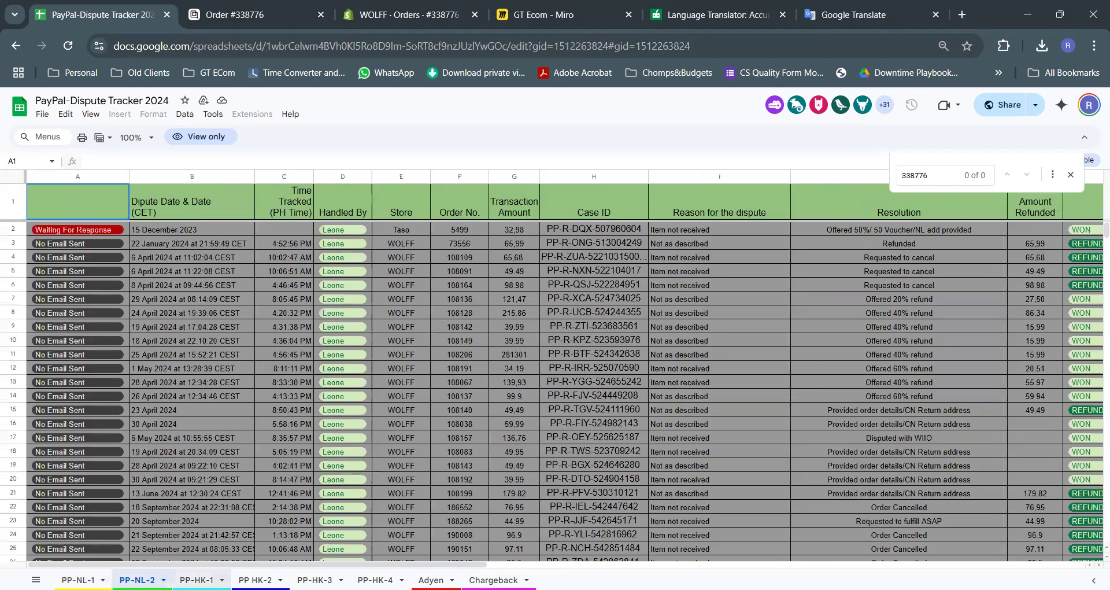
left_click(197, 579)
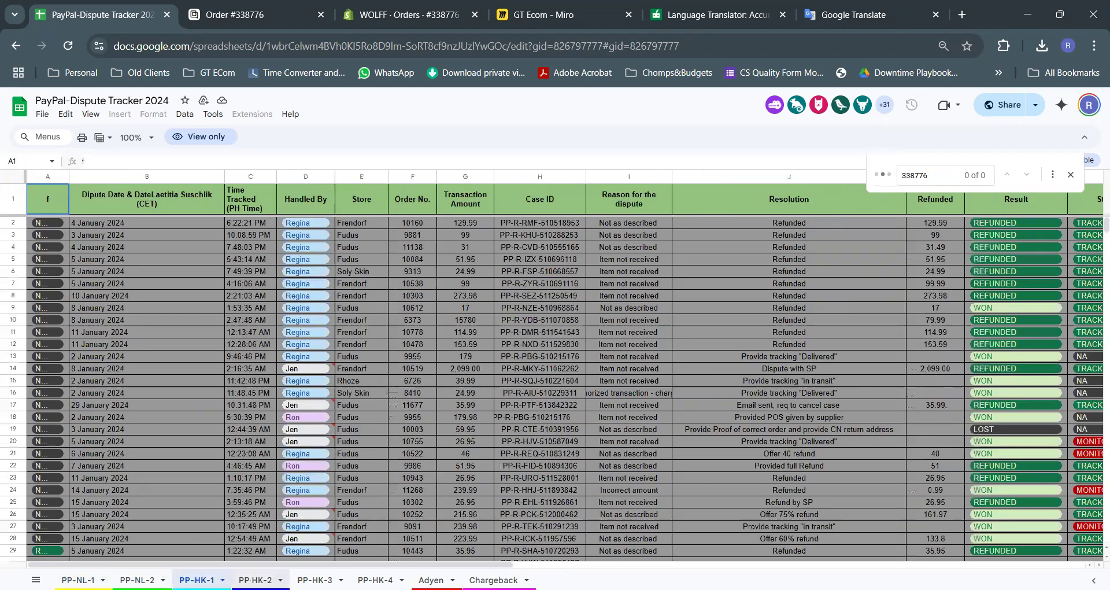
left_click(255, 579)
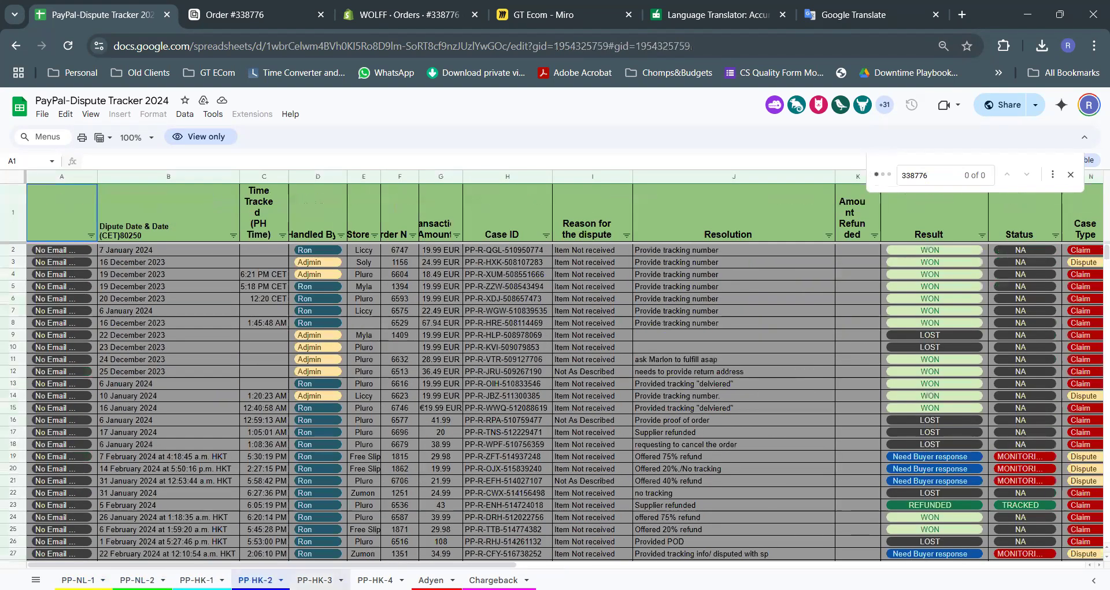
left_click(314, 579)
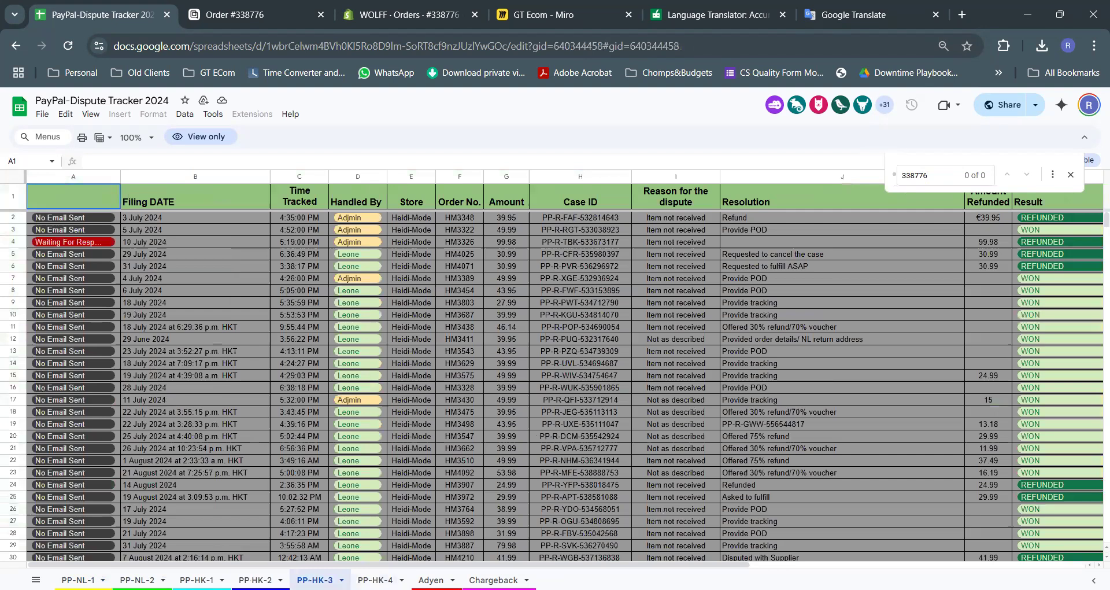
left_click(375, 579)
key("ctrl+shift+Page_Down")
key("ctrl+shift+Page_Down")
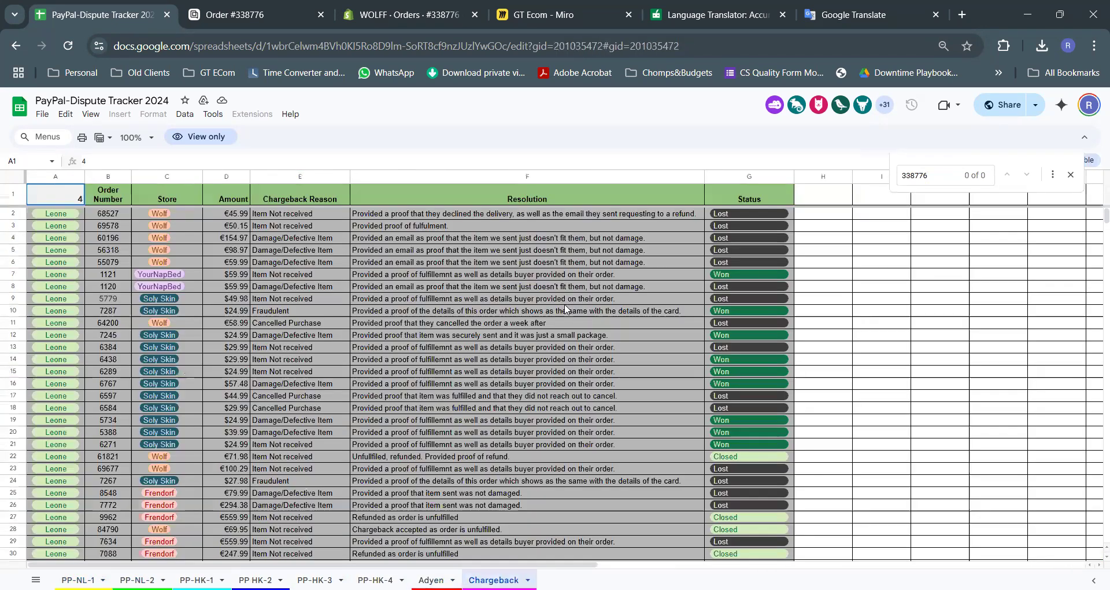
left_click(405, 14)
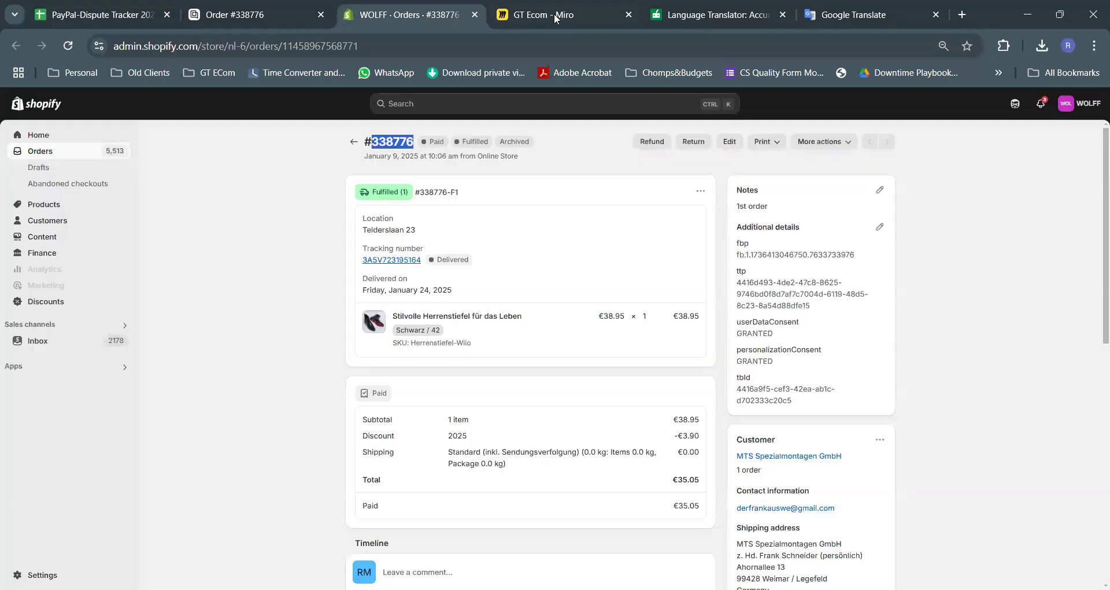
Close the note on the GT Ecom Miro board and zoom into the 'Right size, but doesn't fit' flowchart
left_click(554, 14)
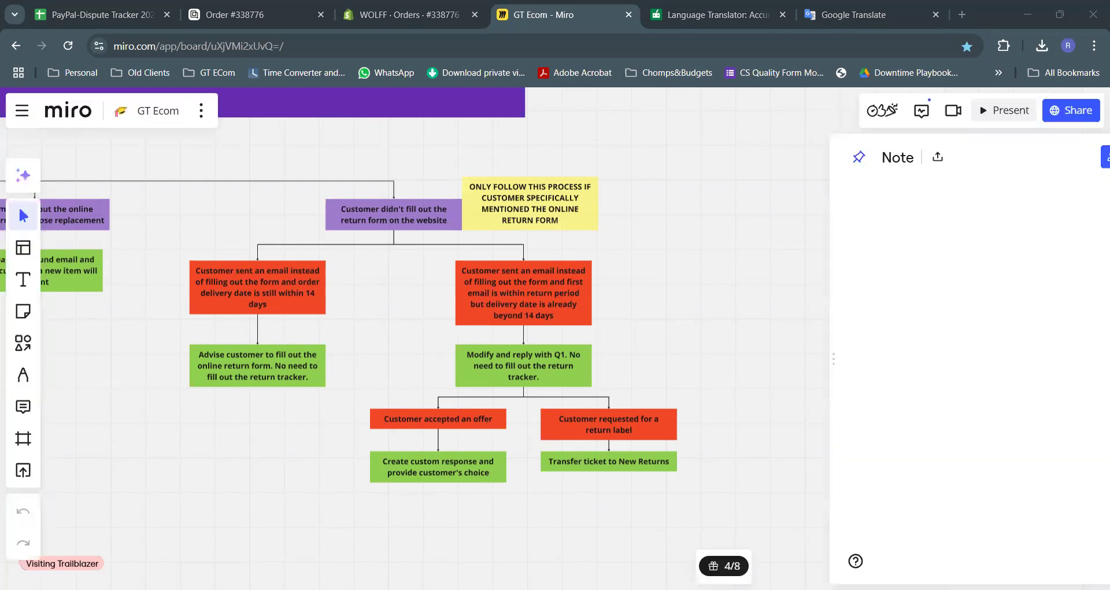
left_click(1074, 160)
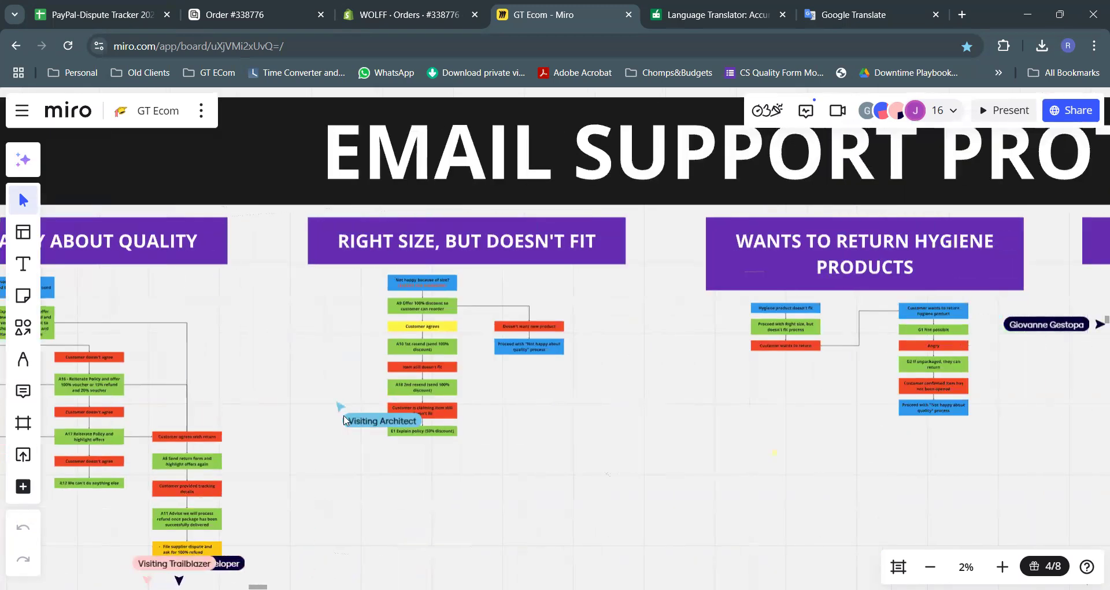
scroll(392, 266, "up", 3)
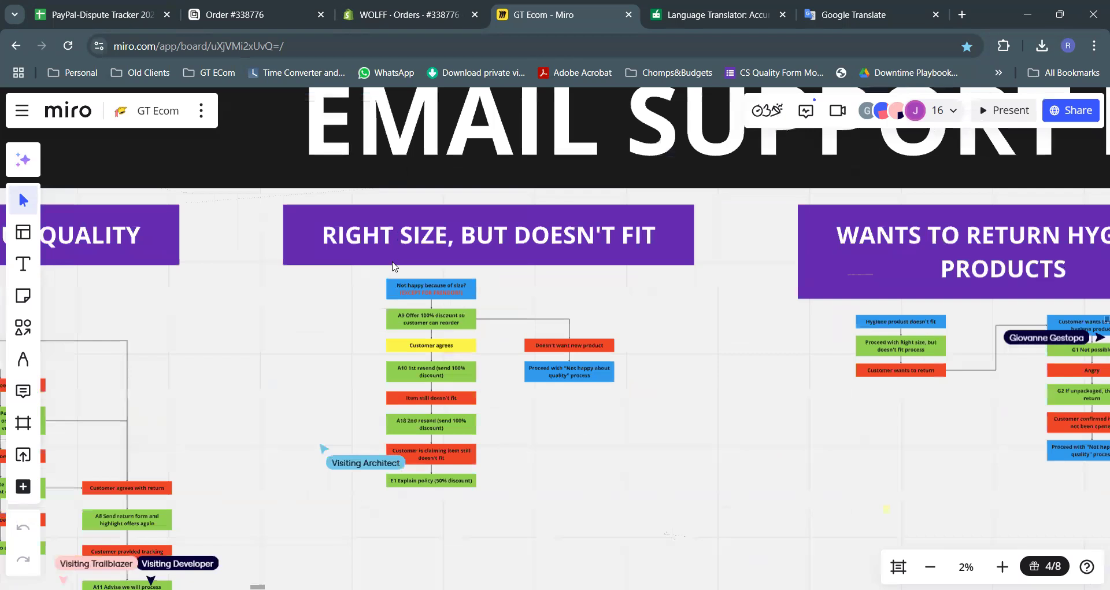
scroll(467, 292, "up", 4)
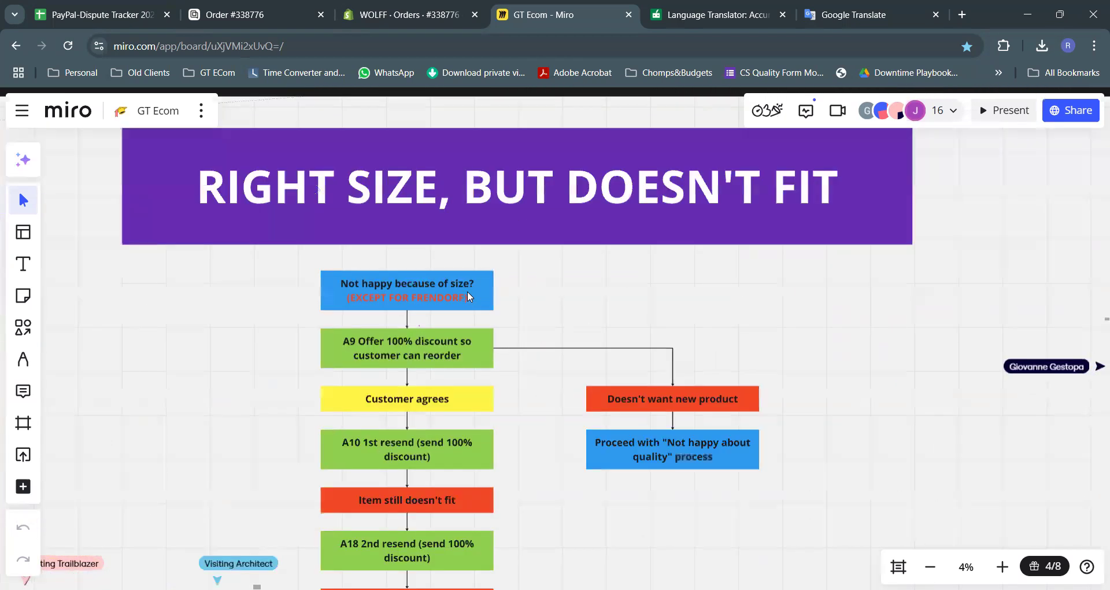
scroll(506, 337, "down", 3)
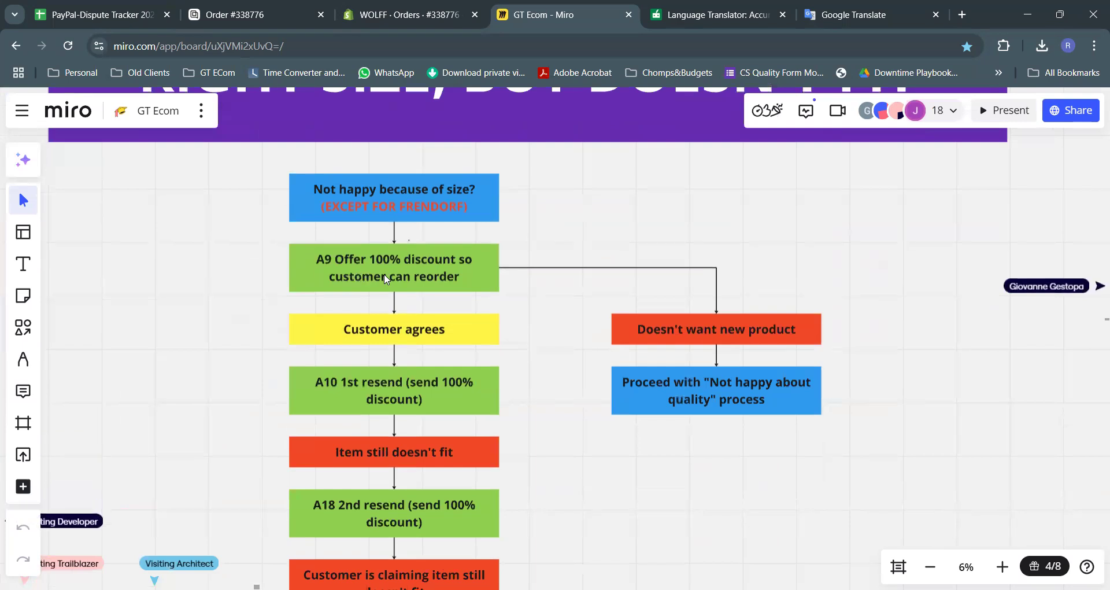
scroll(386, 279, "down", 2)
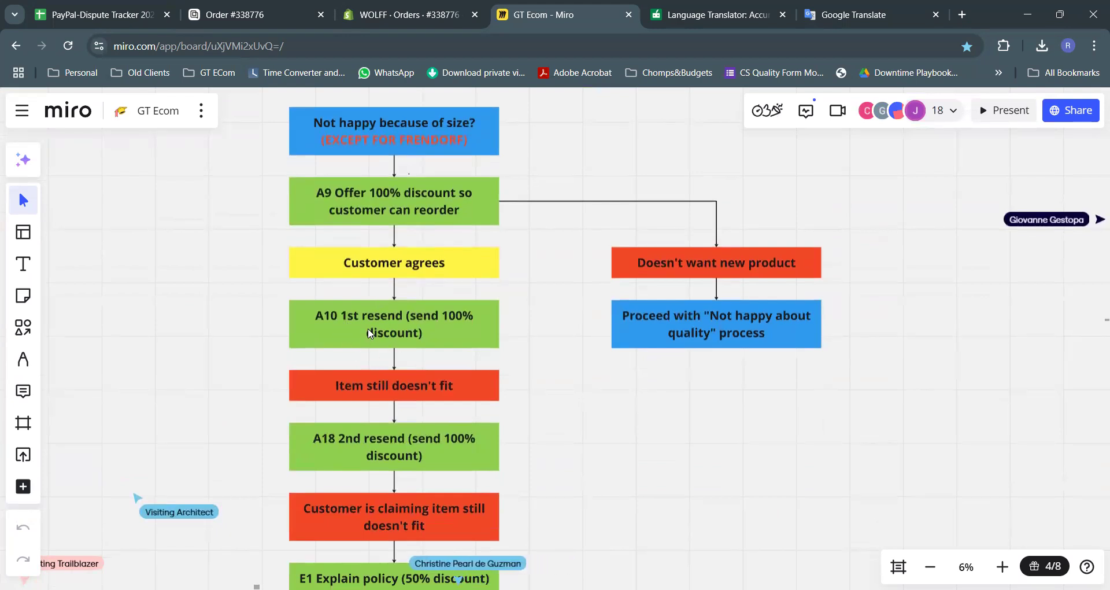
left_click(251, 8)
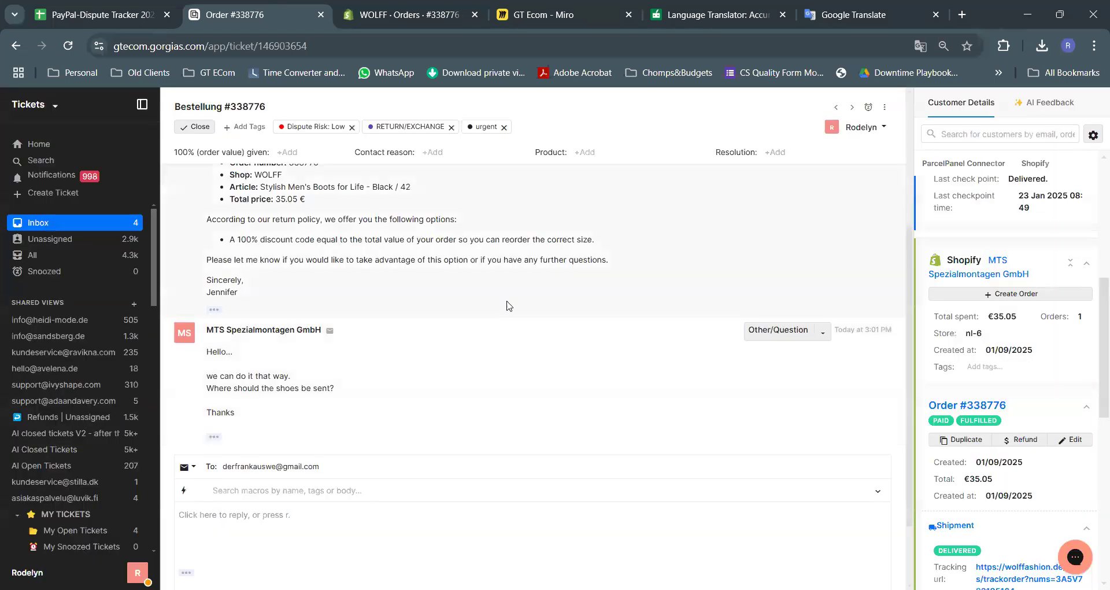
Translate the ticket page to English, then revert it to the original German
scroll(510, 304, "up", 4)
right_click(377, 234)
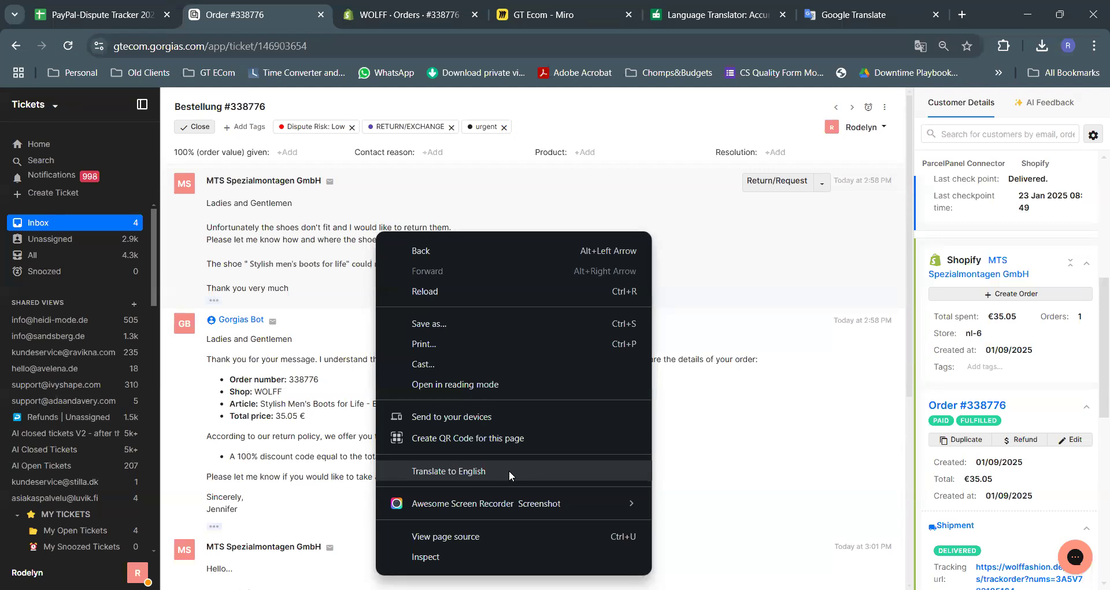
key("Return")
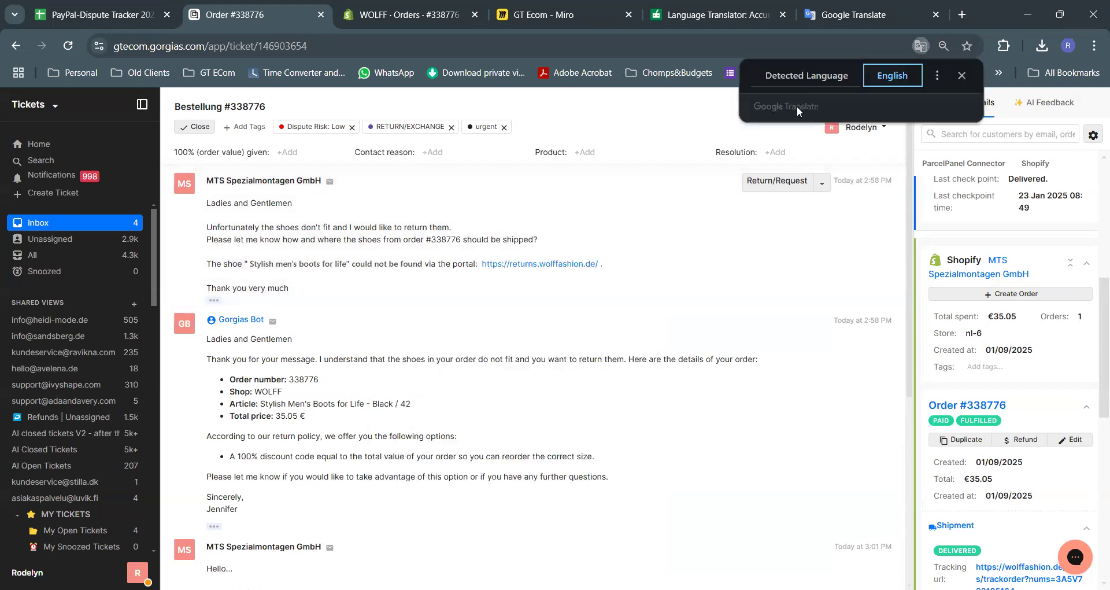
left_click(809, 75)
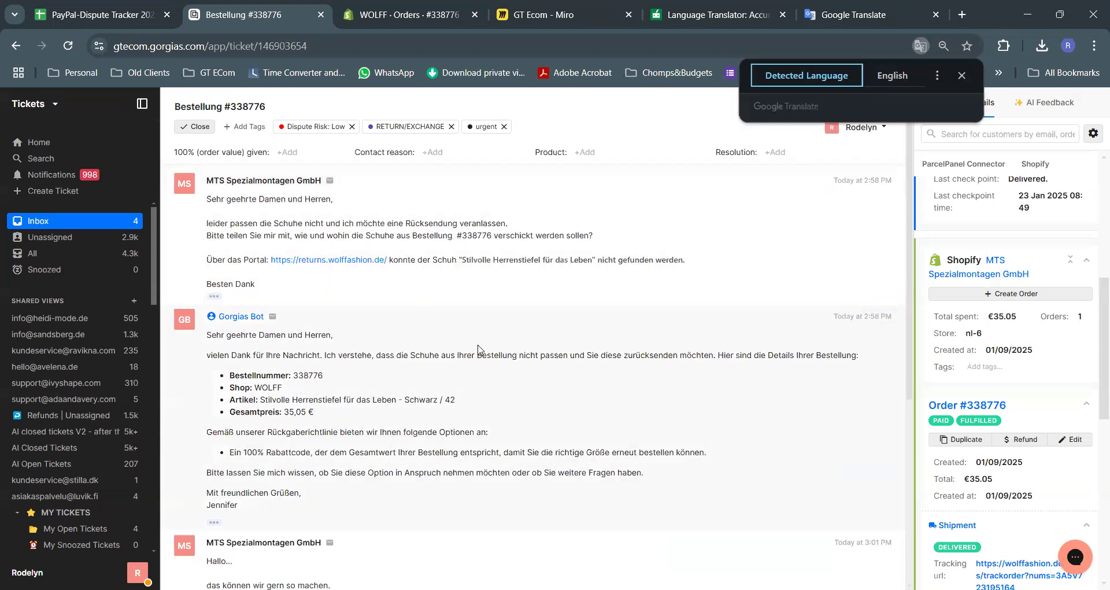
left_click(513, 399)
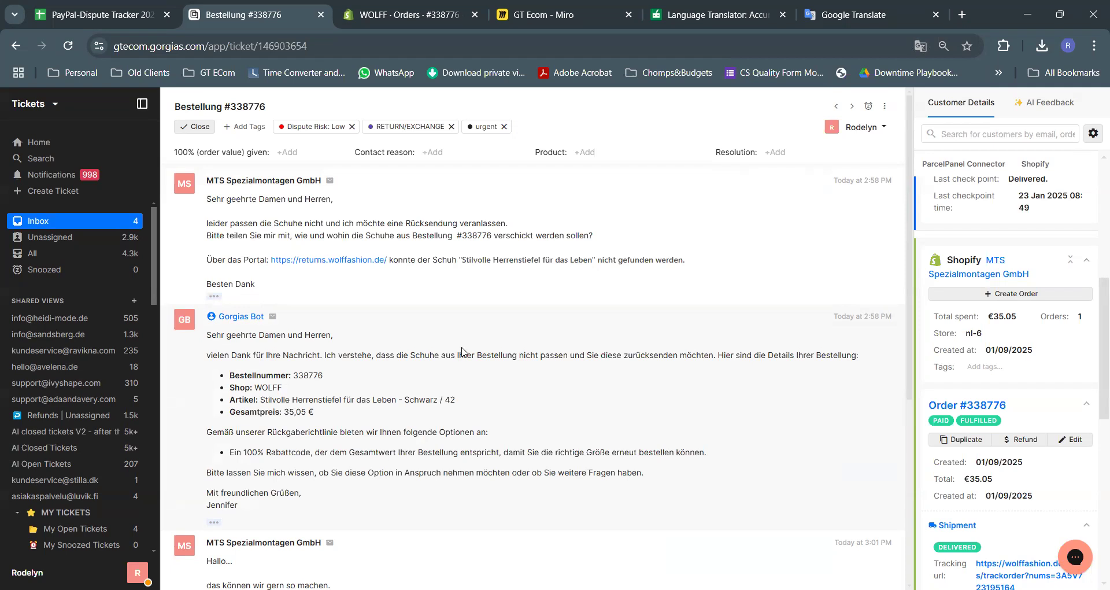
Translate the customer's first German message in Google Translate, then bring up the Miro flowchart
left_click_drag(277, 285, 211, 195)
key("ctrl+c")
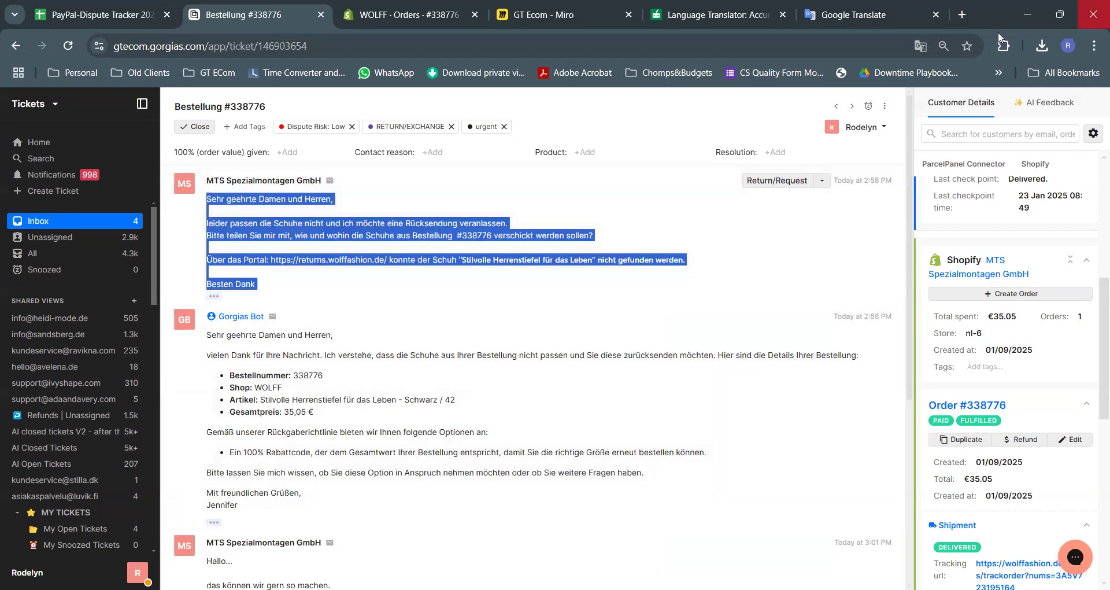
left_click(853, 14)
left_click(528, 248)
key("ctrl+v")
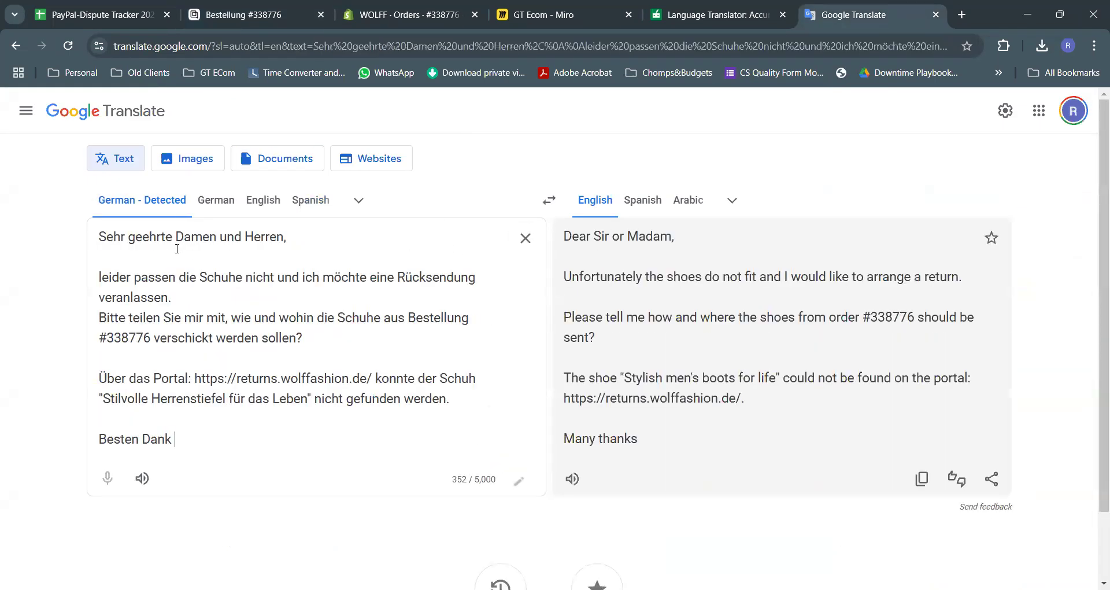
left_click(231, 6)
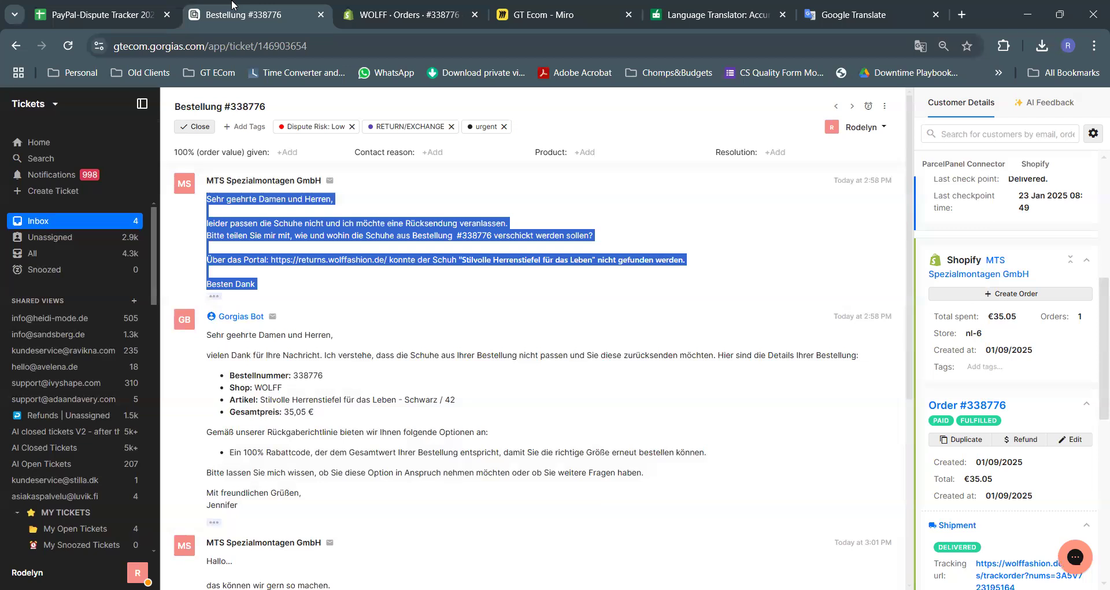
left_click(535, 16)
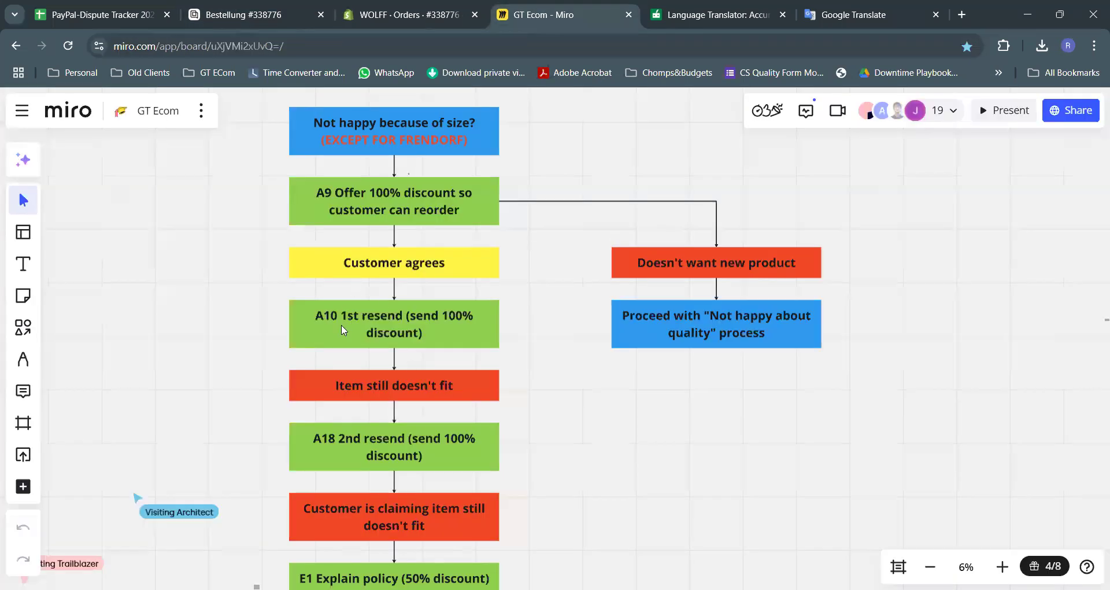
Insert the 'DE - A10 - Replacement Accepted 100% Discount Code' macro found by searching a10
left_click(256, 15)
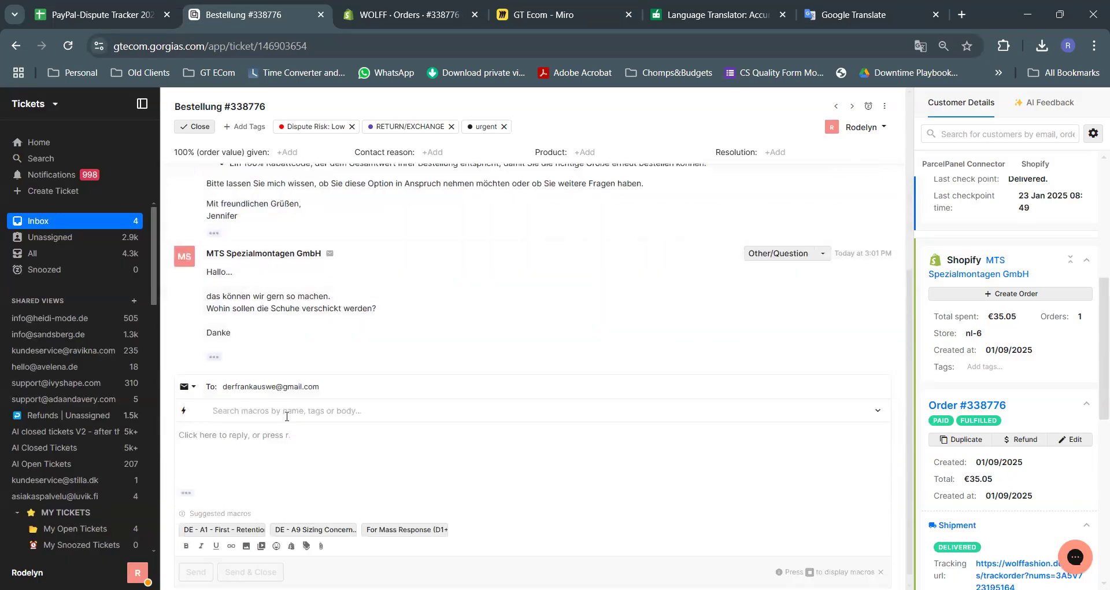
left_click(318, 408)
type("a10")
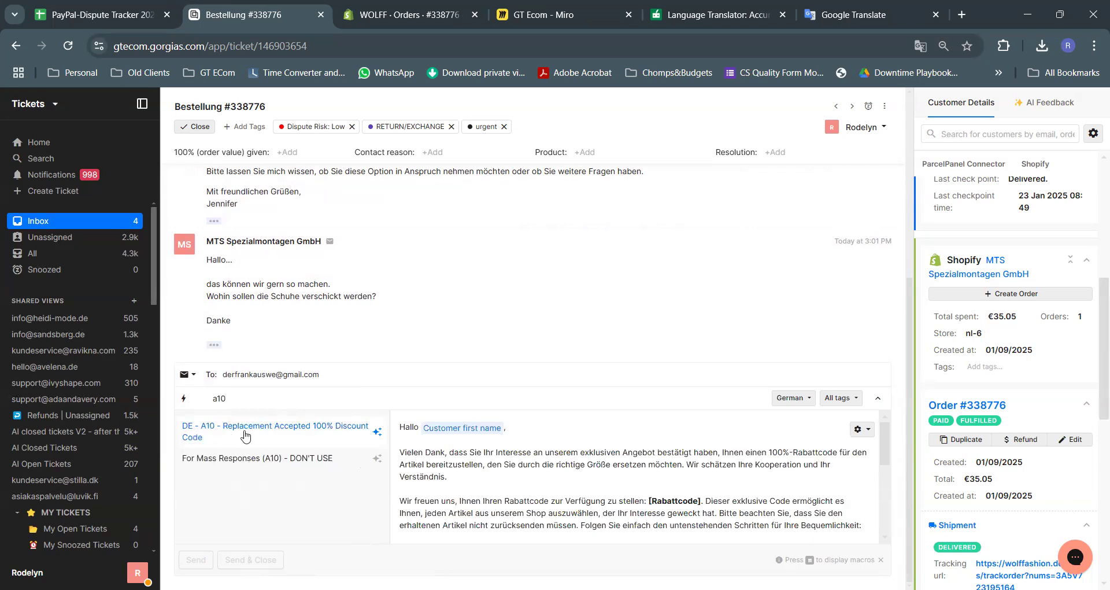
left_click(245, 433)
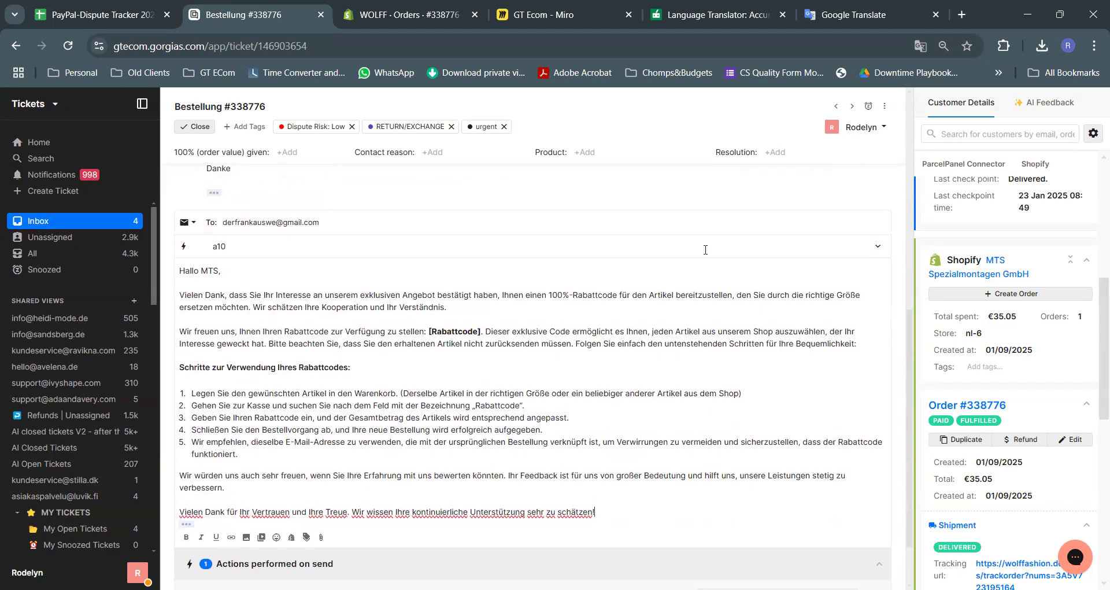
left_click(417, 13)
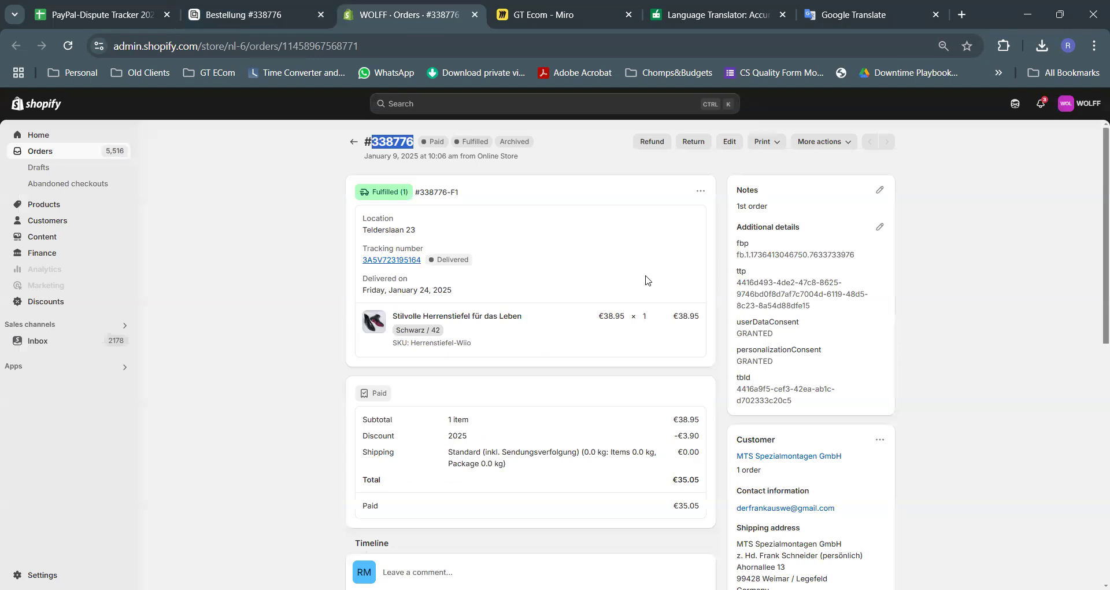
scroll(642, 272, "down", 2)
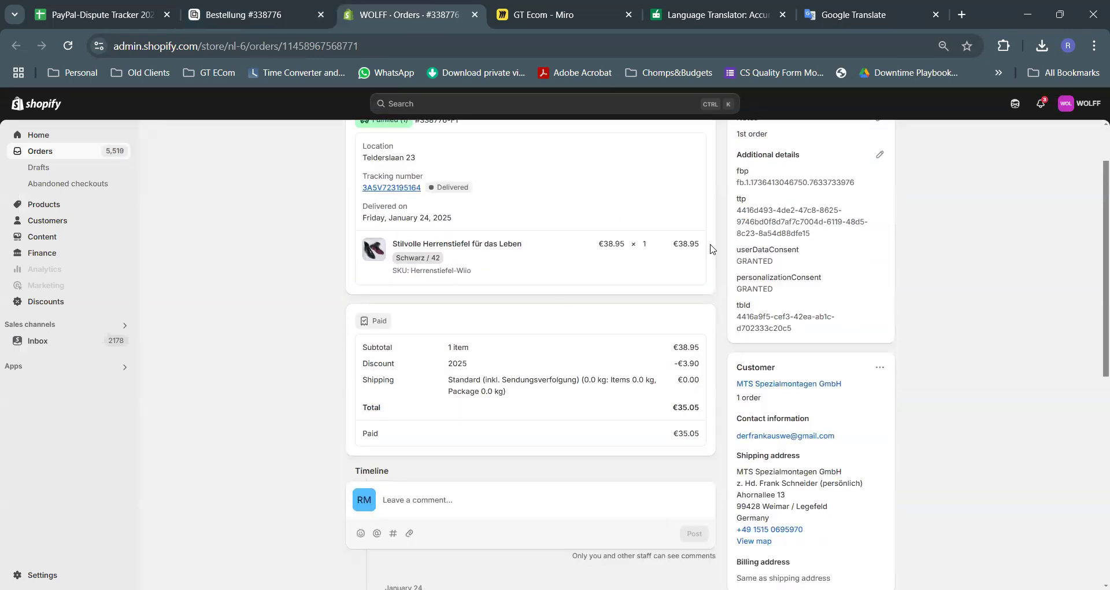
scroll(665, 296, "up", 2)
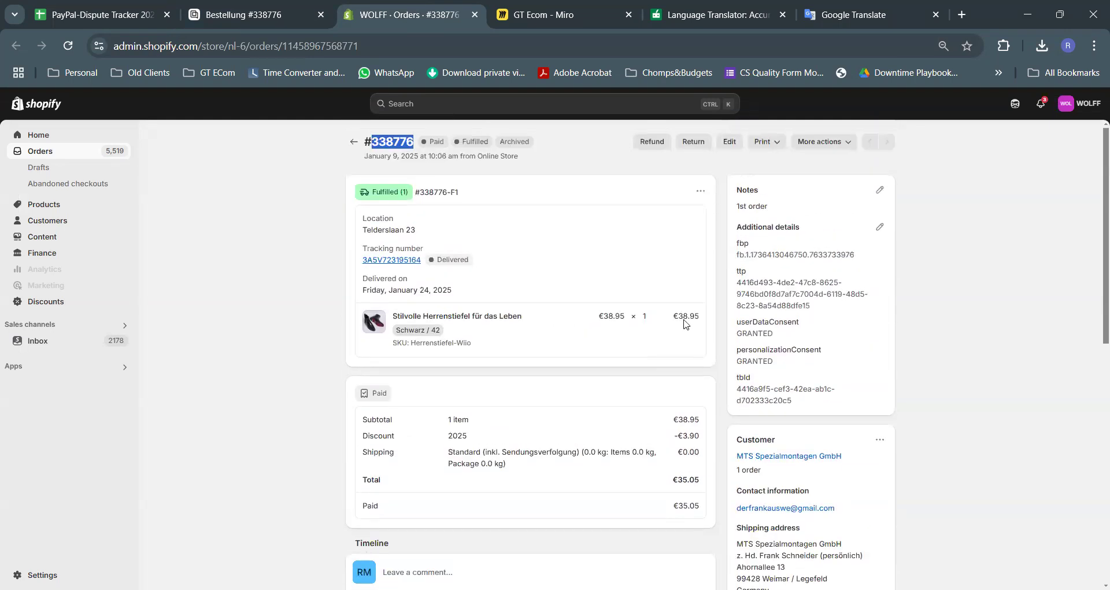
left_click_drag(702, 320, 682, 325)
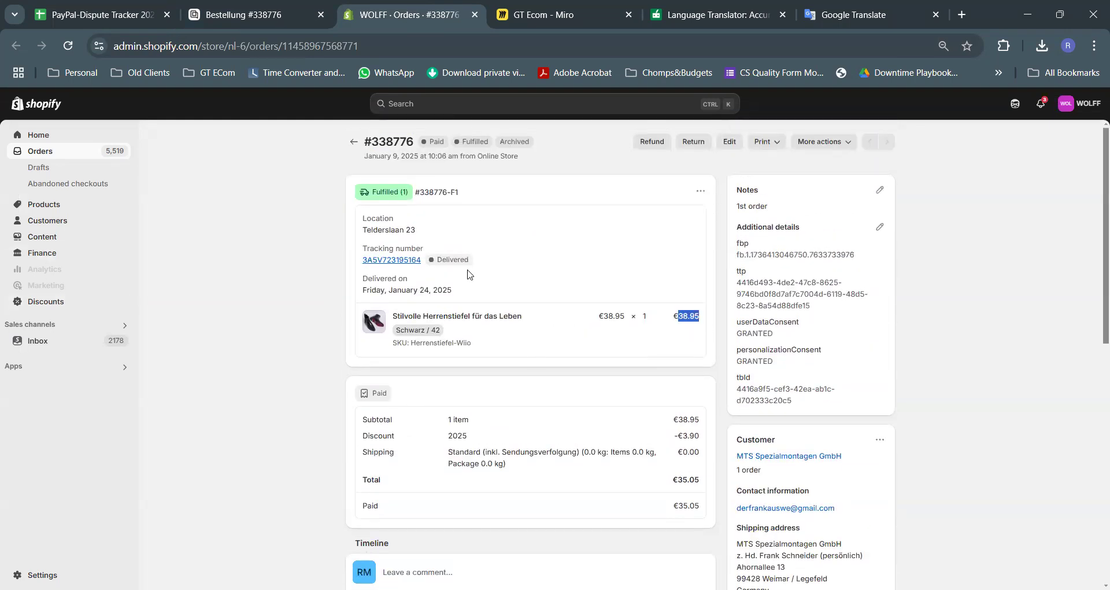
scroll(727, 423, "down", 4)
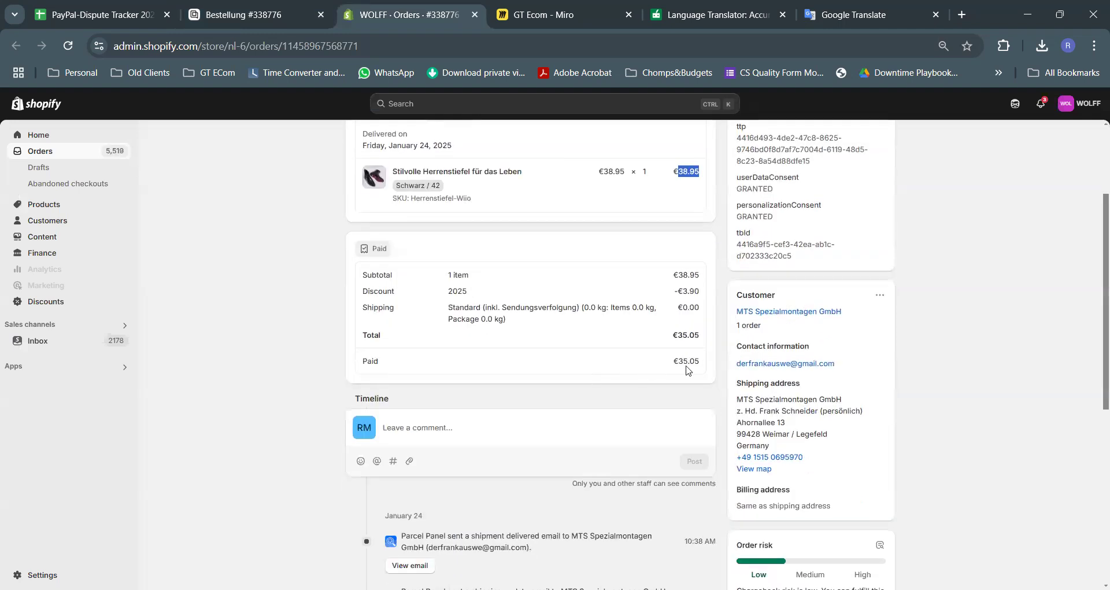
left_click(46, 303)
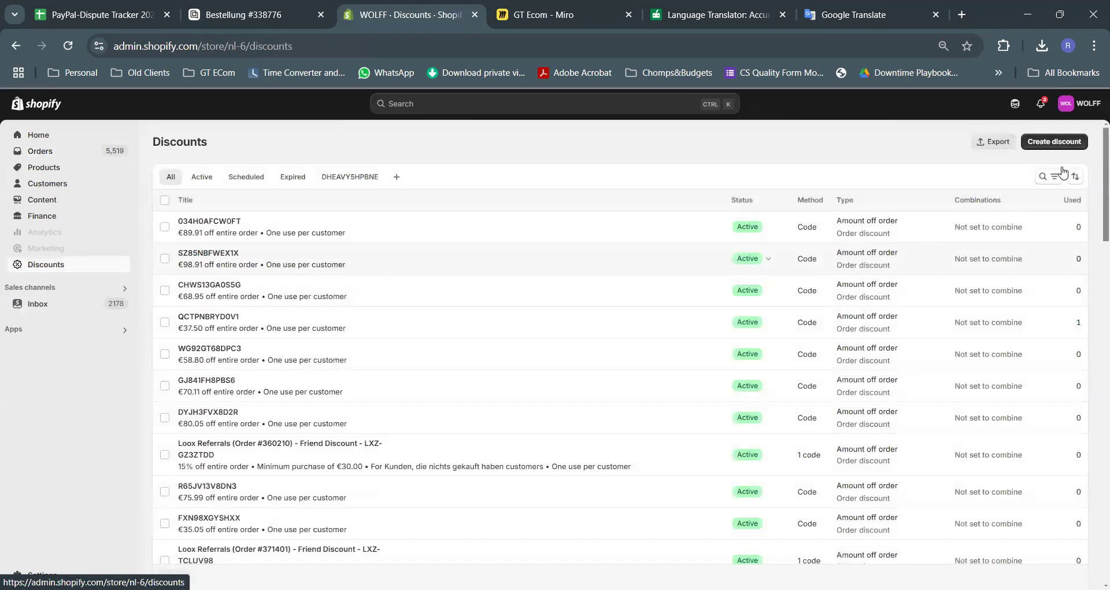
Start an amount-off-order discount with a generated code and a €38.95 fixed value
left_click(1067, 142)
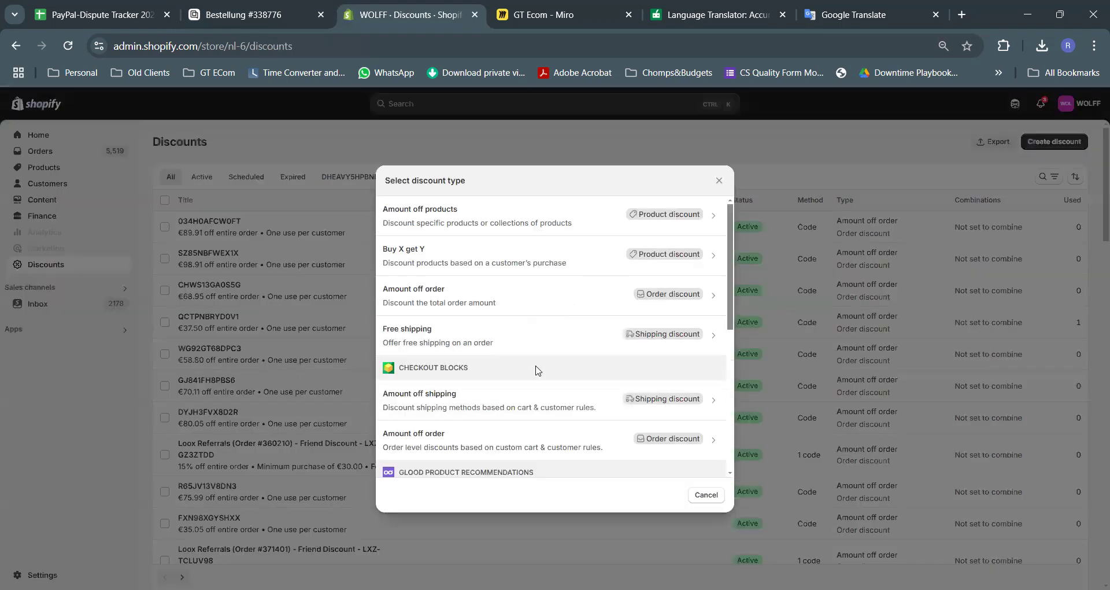
left_click(542, 306)
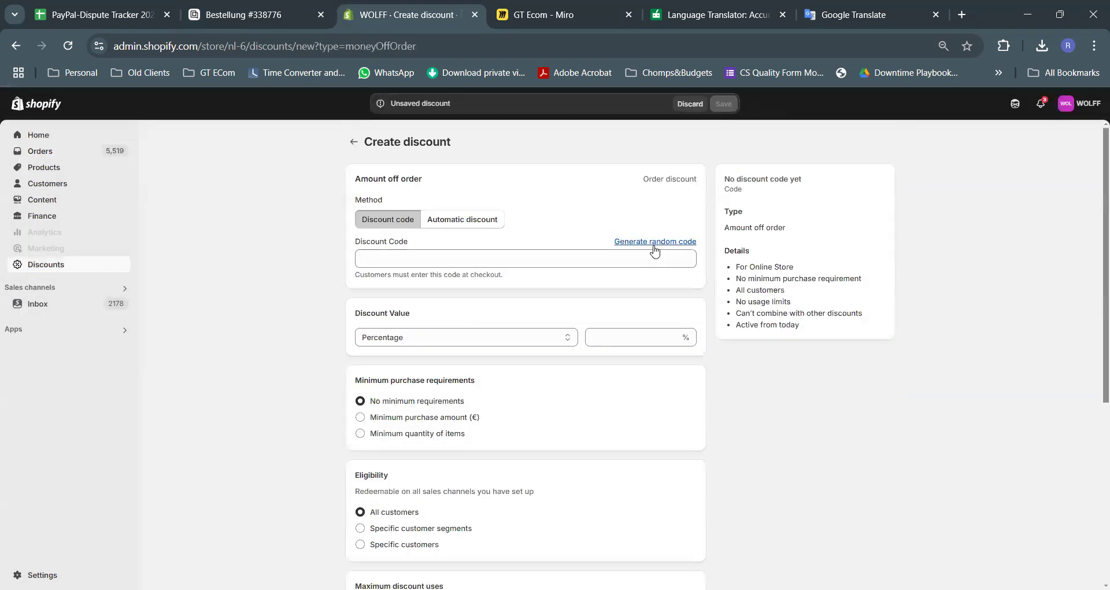
left_click(654, 247)
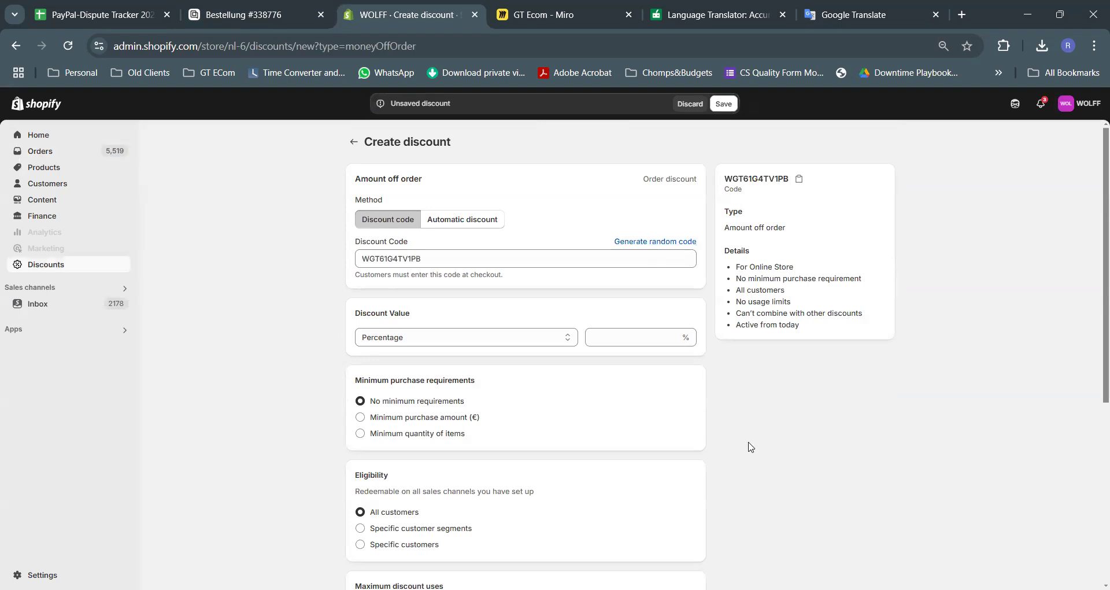
scroll(527, 277, "down", 1)
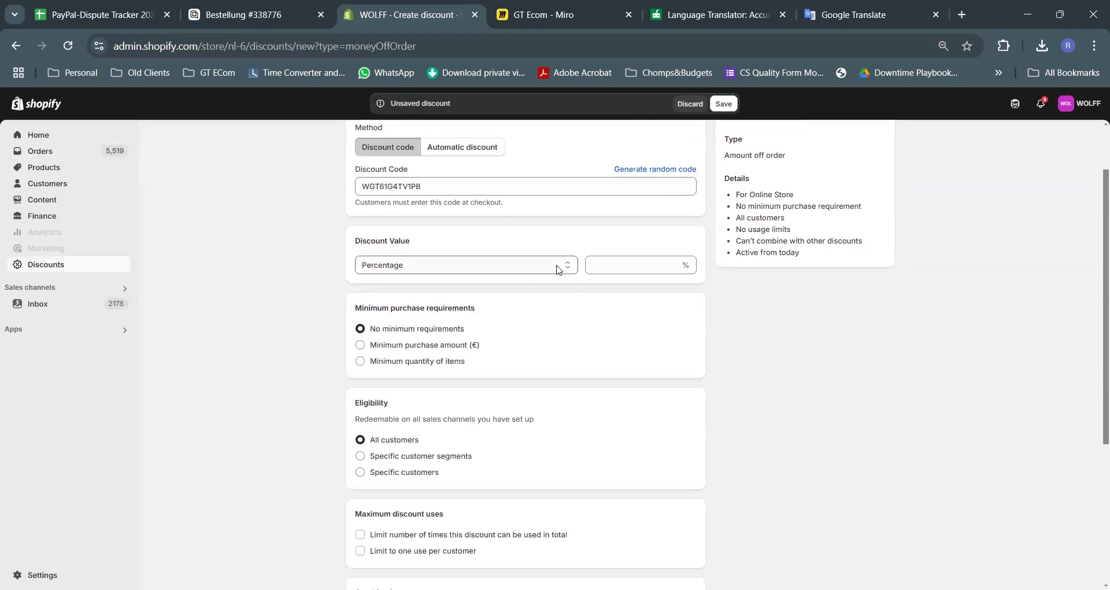
left_click(558, 268)
left_click(637, 265)
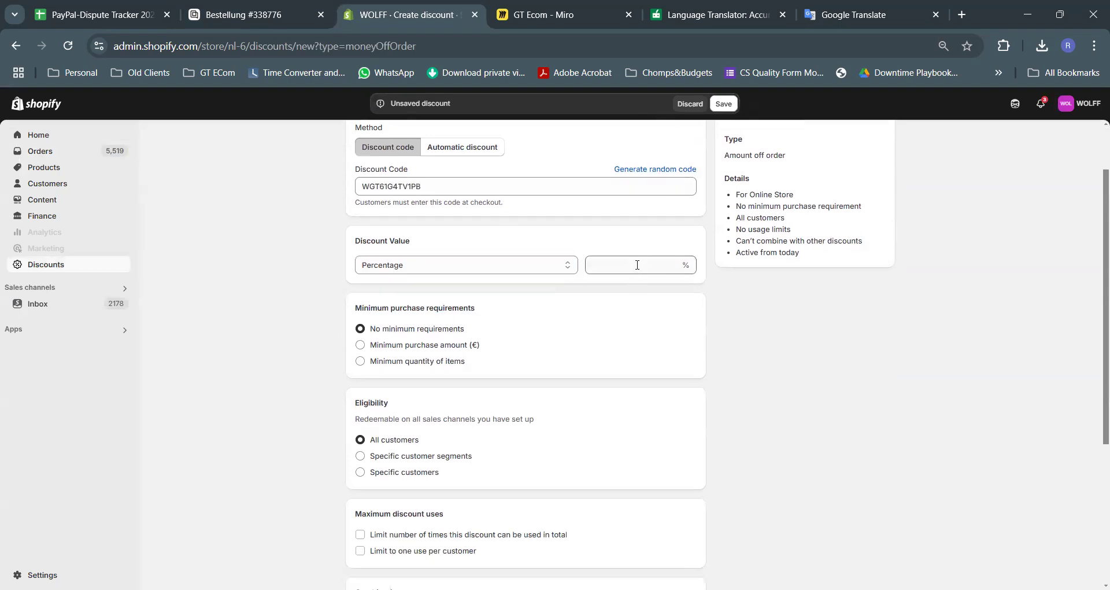
left_click(574, 269)
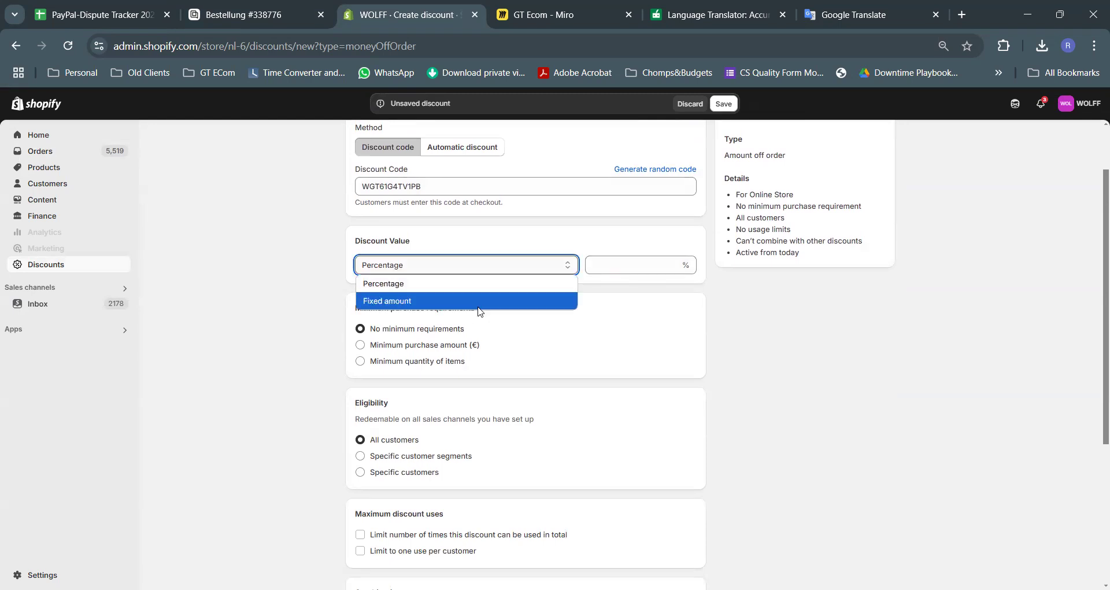
left_click(479, 307)
left_click(637, 266)
type("38.95")
left_click(797, 386)
Limit it to 1 total use and one per customer, save, and copy the code
scroll(500, 405, "down", 3)
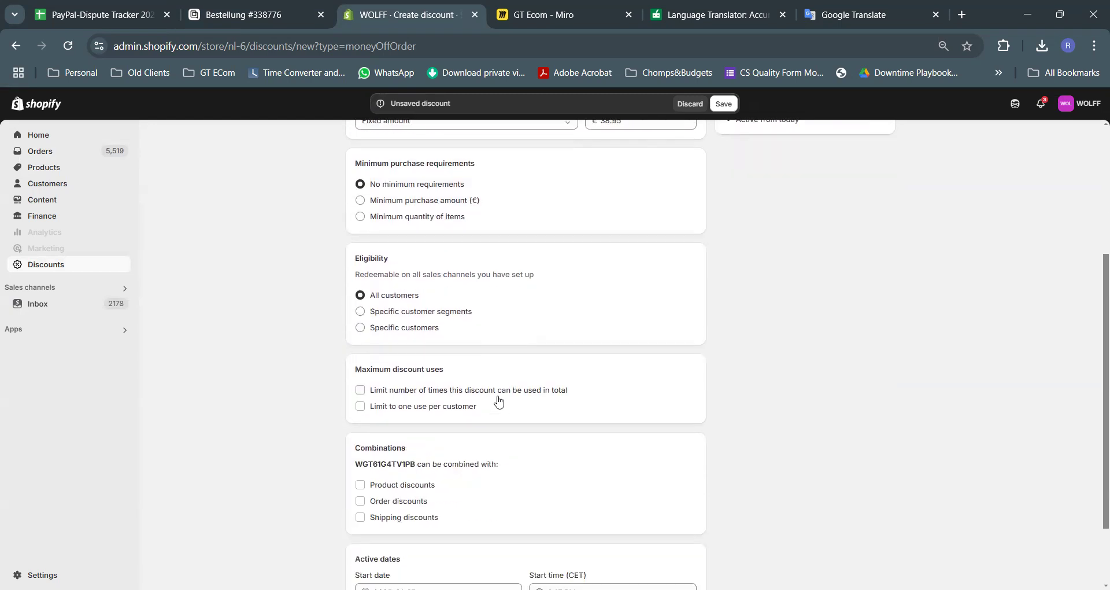
left_click(461, 391)
left_click(392, 414)
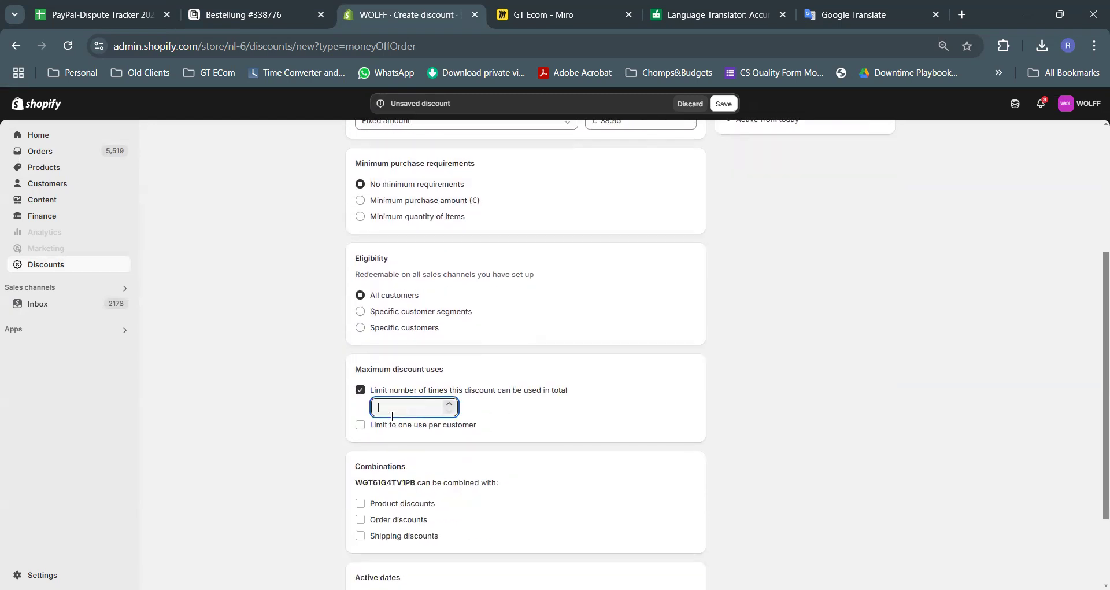
scroll(749, 367, "down", 2)
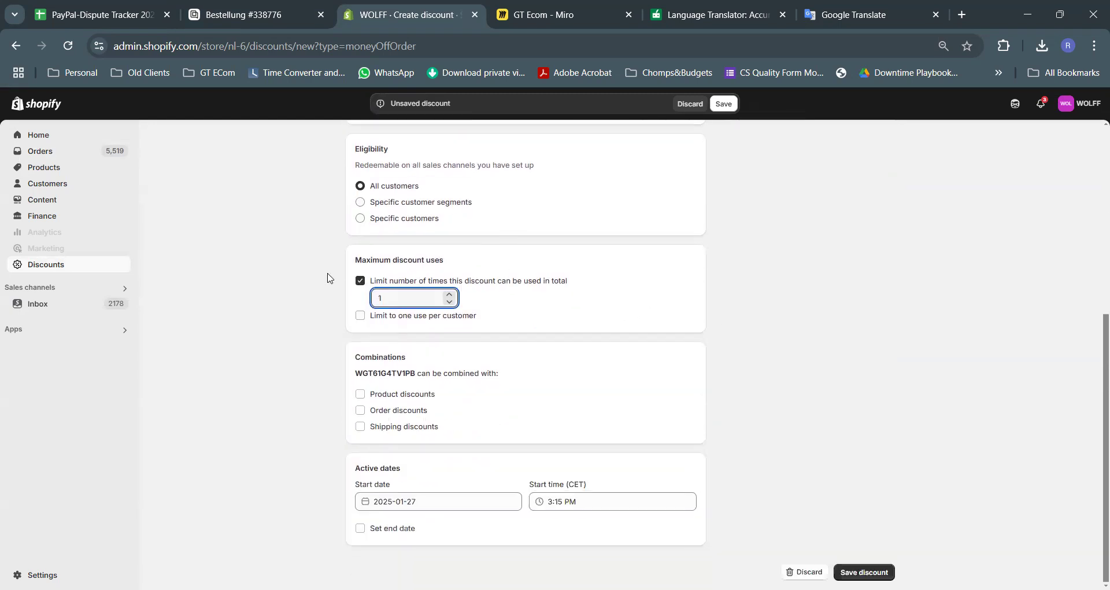
left_click(361, 316)
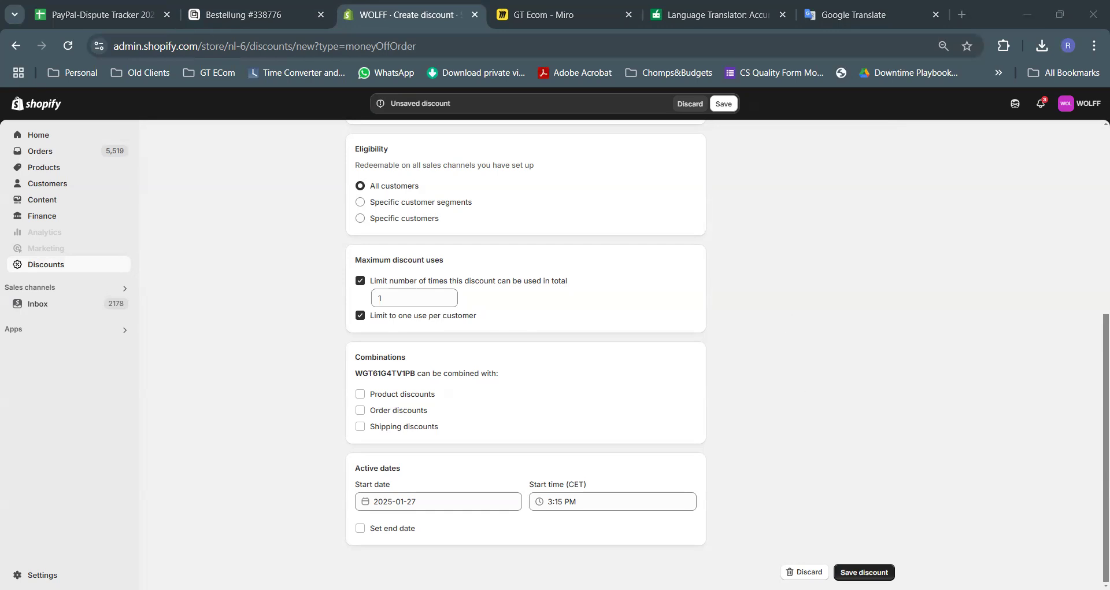
left_click(864, 572)
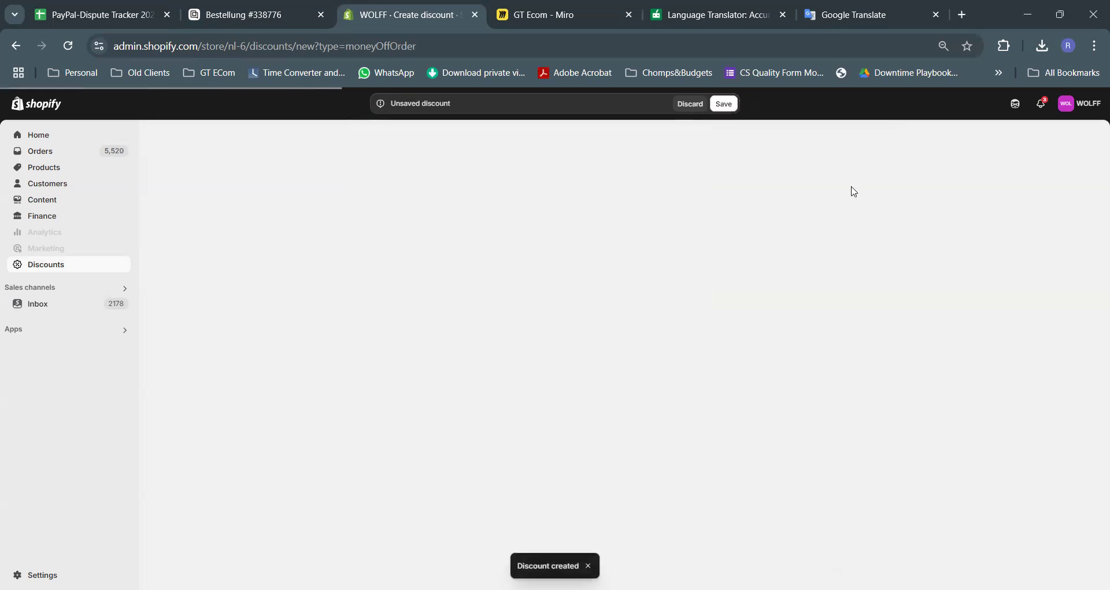
left_click(799, 265)
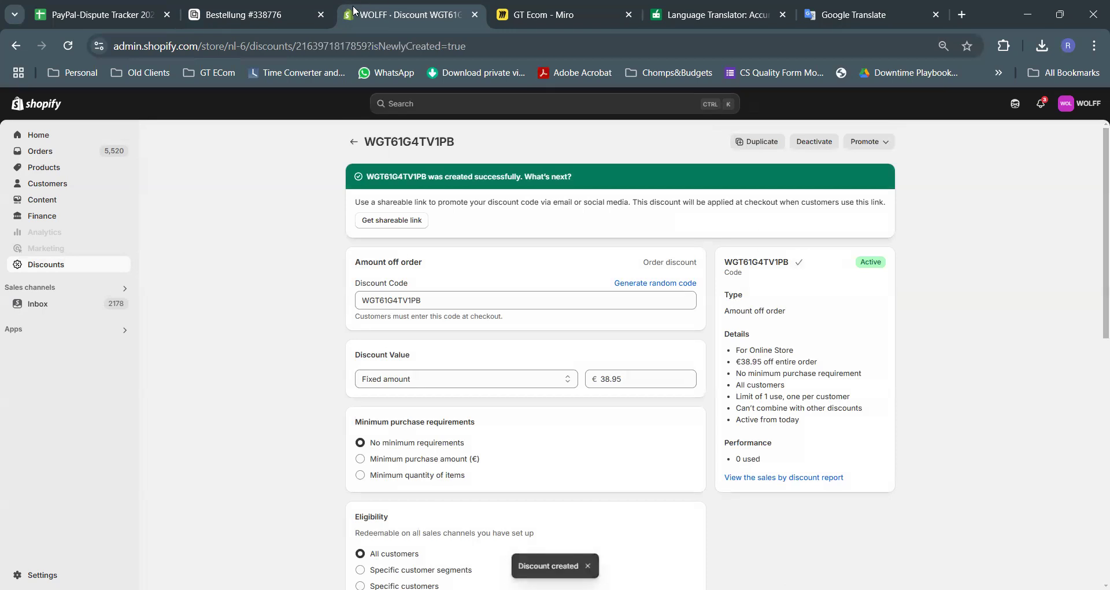
Replace [Rabattcode] in the German reply with the new discount code, formatted bold
left_click(248, 16)
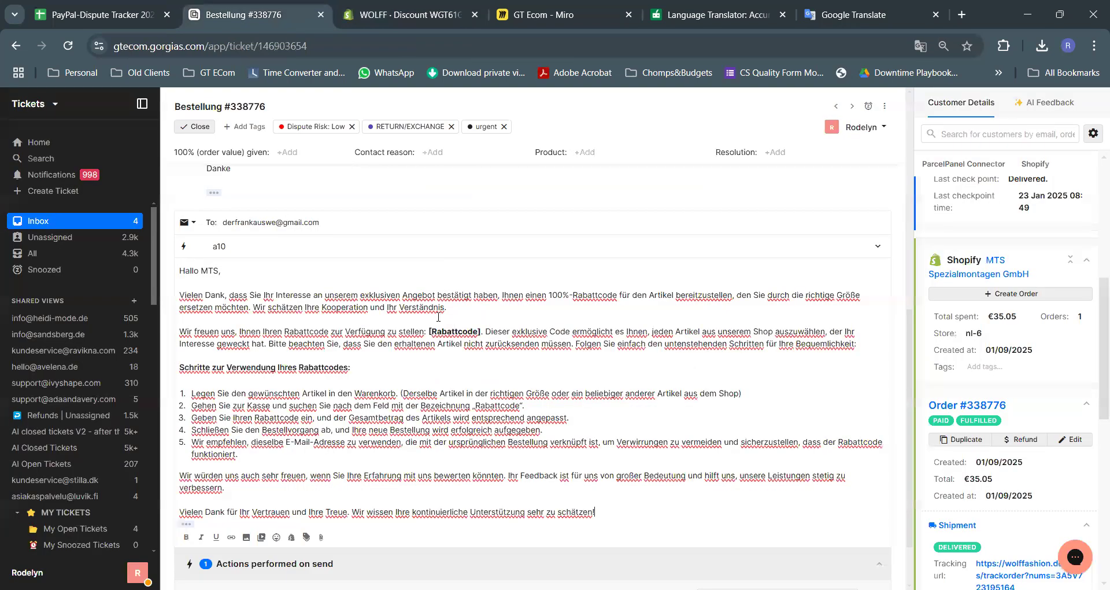
left_click_drag(480, 333, 430, 333)
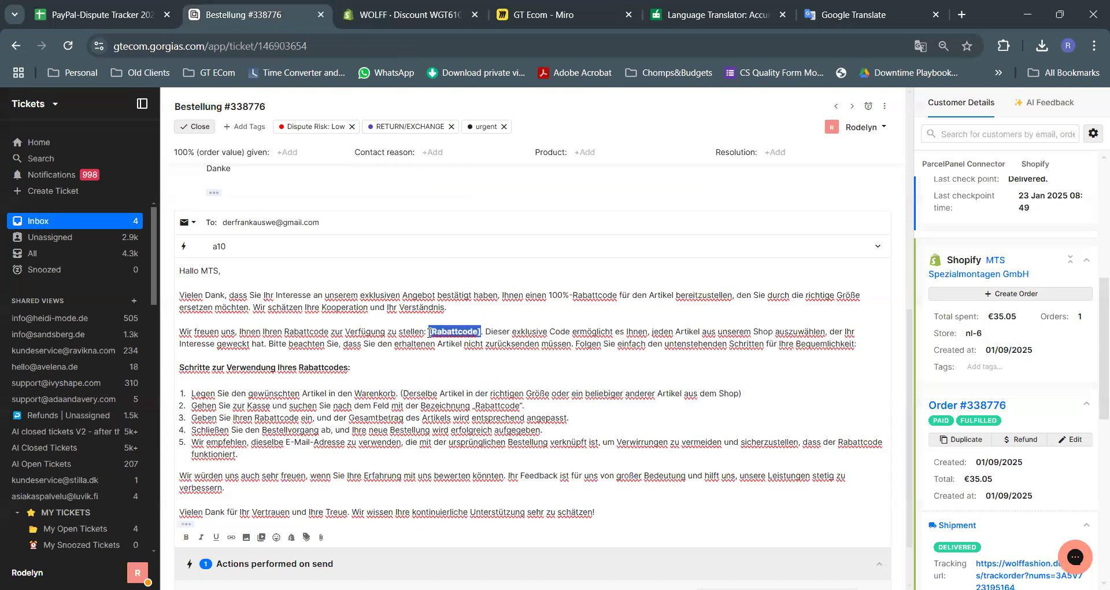
key("ctrl+v")
double_click(458, 334)
key("ctrl+b")
left_click(404, 272)
Translate the ticket page into English and select the reply text
scroll(367, 437, "up", 3)
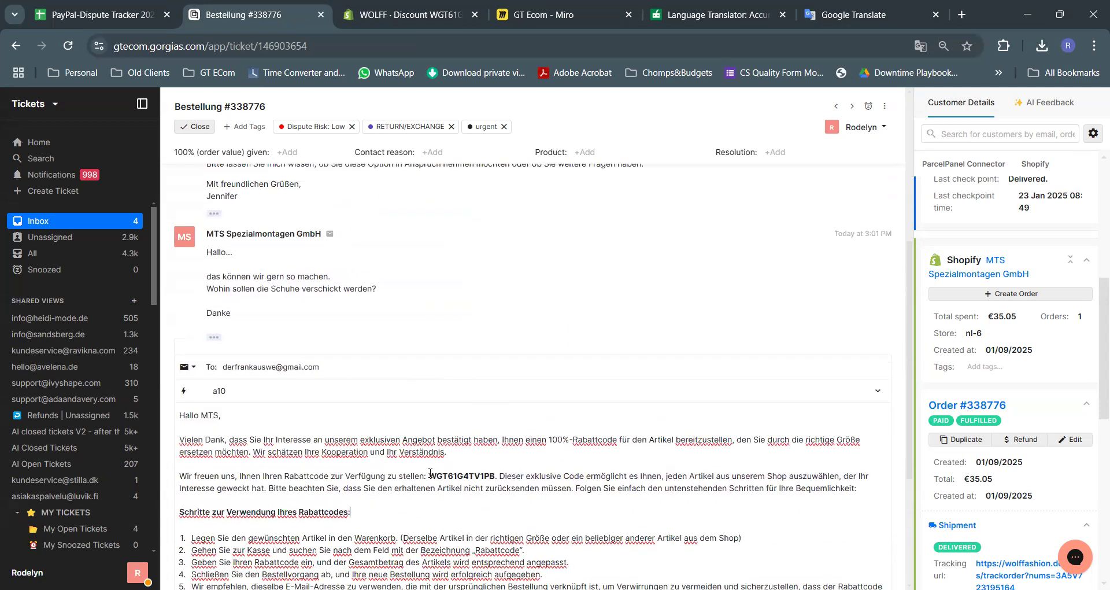
right_click(411, 294)
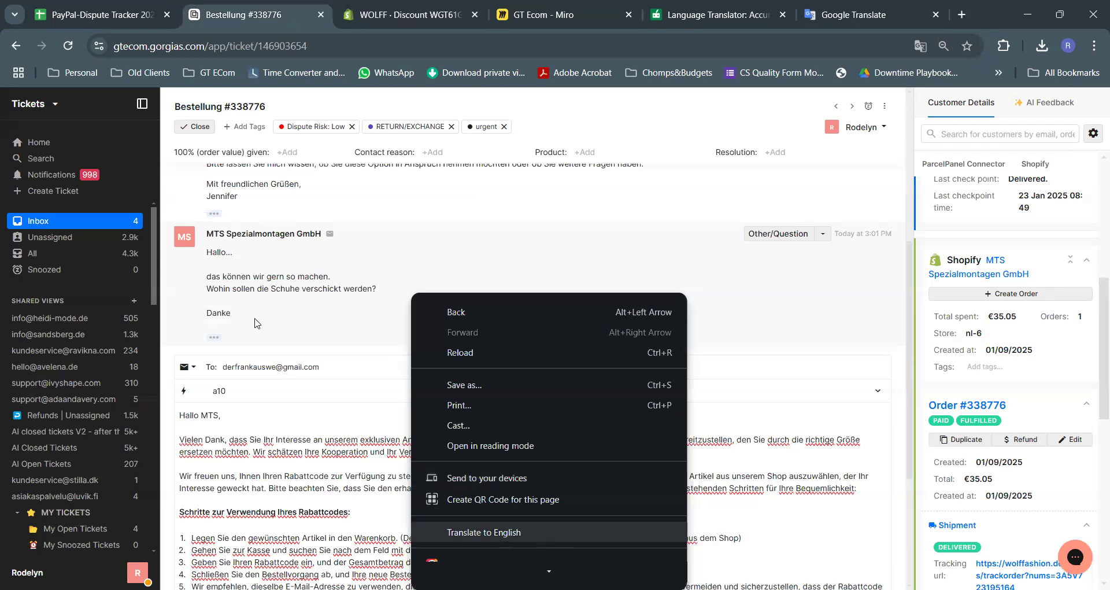
left_click_drag(242, 290, 491, 306)
left_click(494, 306)
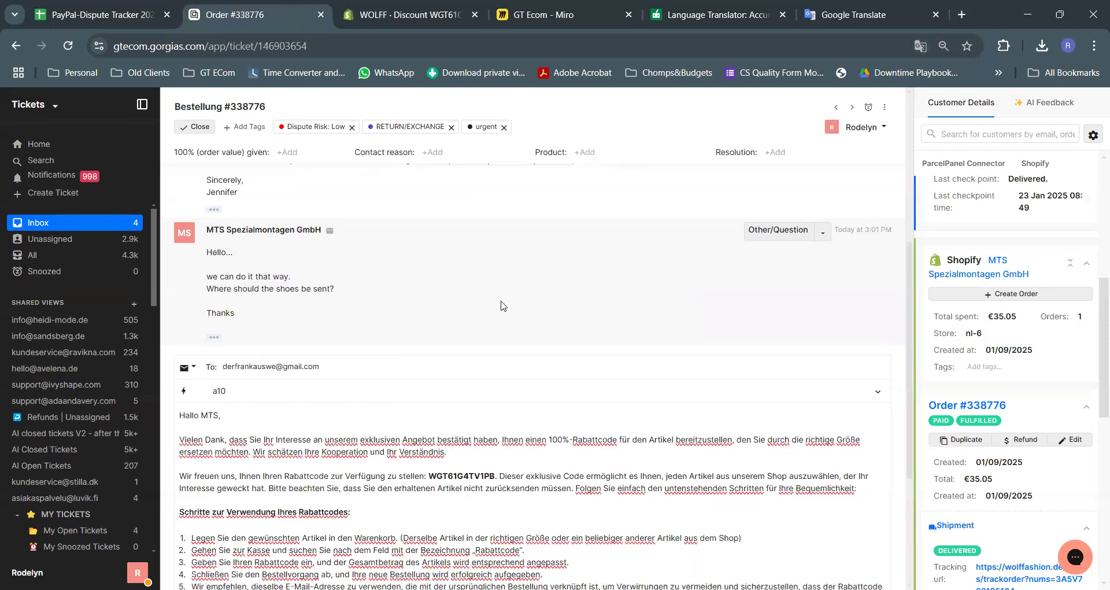
scroll(502, 303, "down", 3)
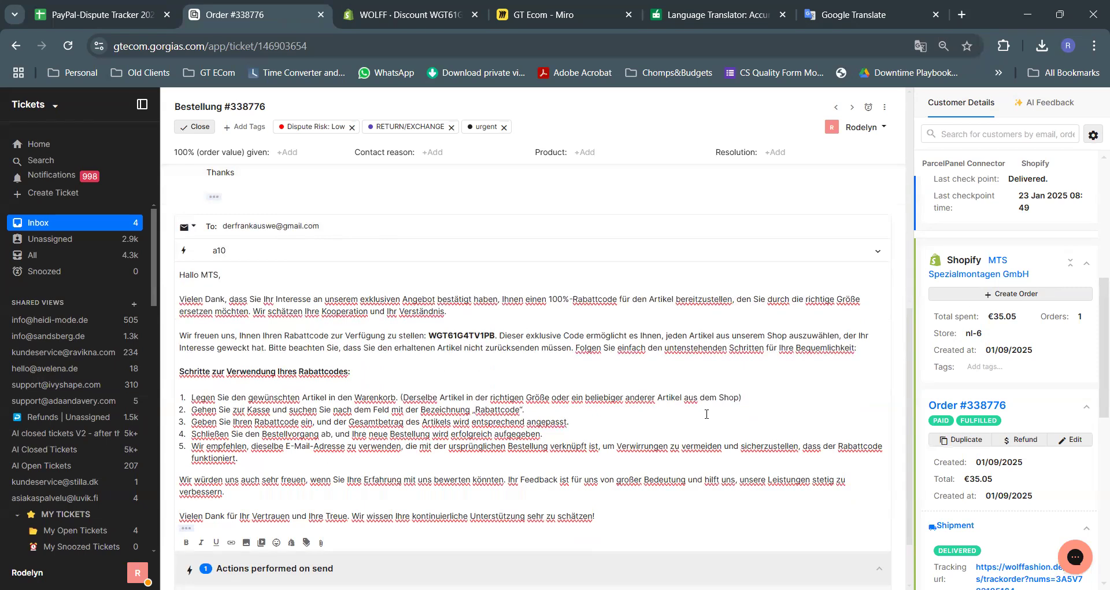
scroll(665, 415, "down", 2)
left_click_drag(620, 440, 170, 422)
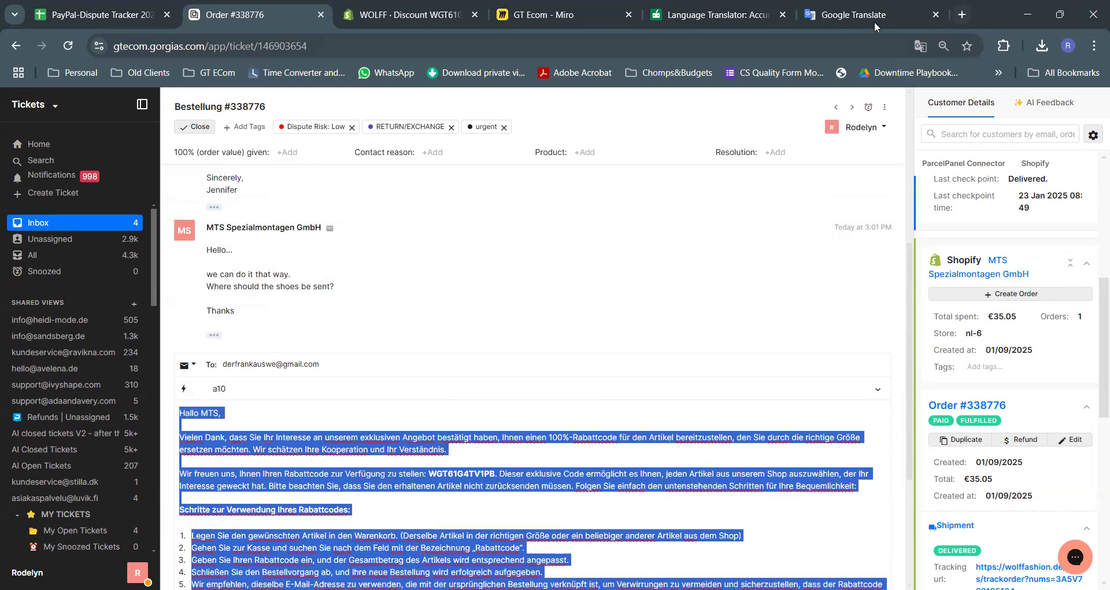
Check the German discount-code reply's English wording in Google Translate, then return to the draft
left_click(853, 14)
left_click(525, 237)
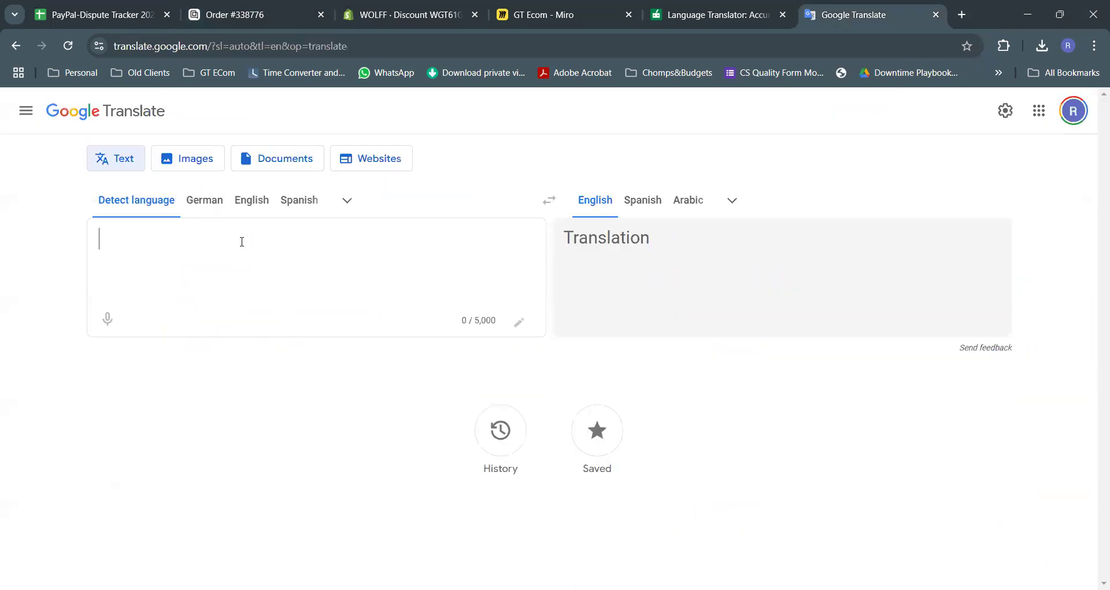
key("ctrl+v")
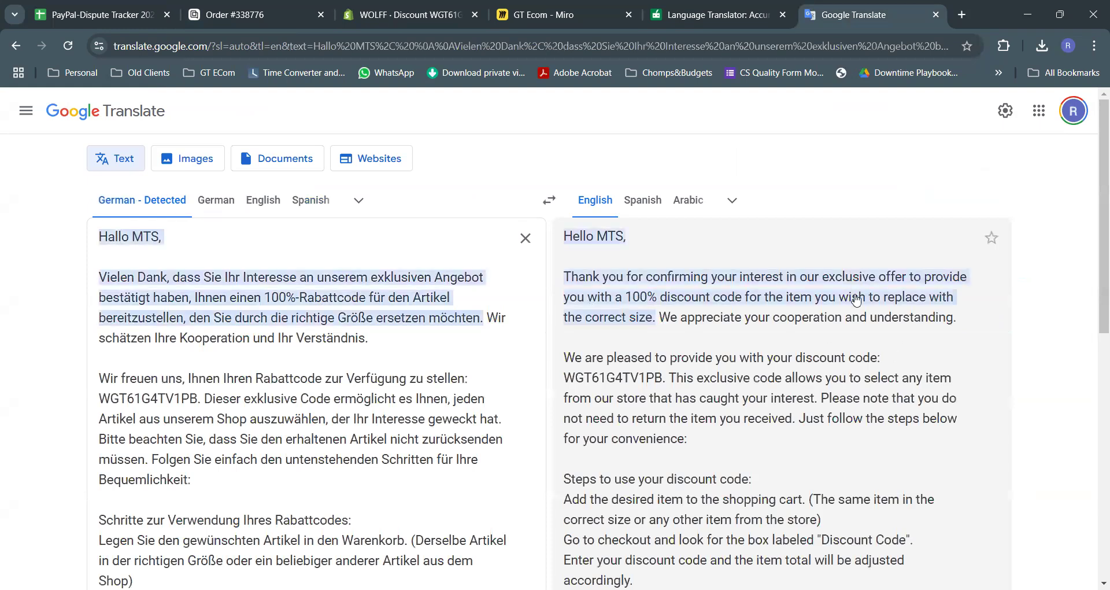
scroll(826, 347, "down", 2)
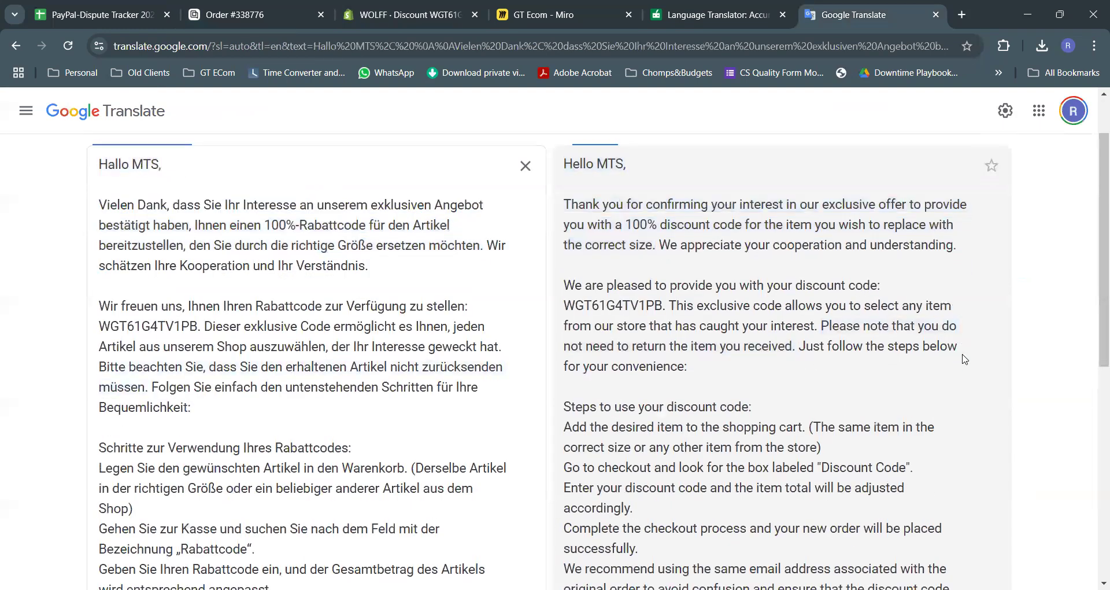
scroll(962, 356, "down", 1)
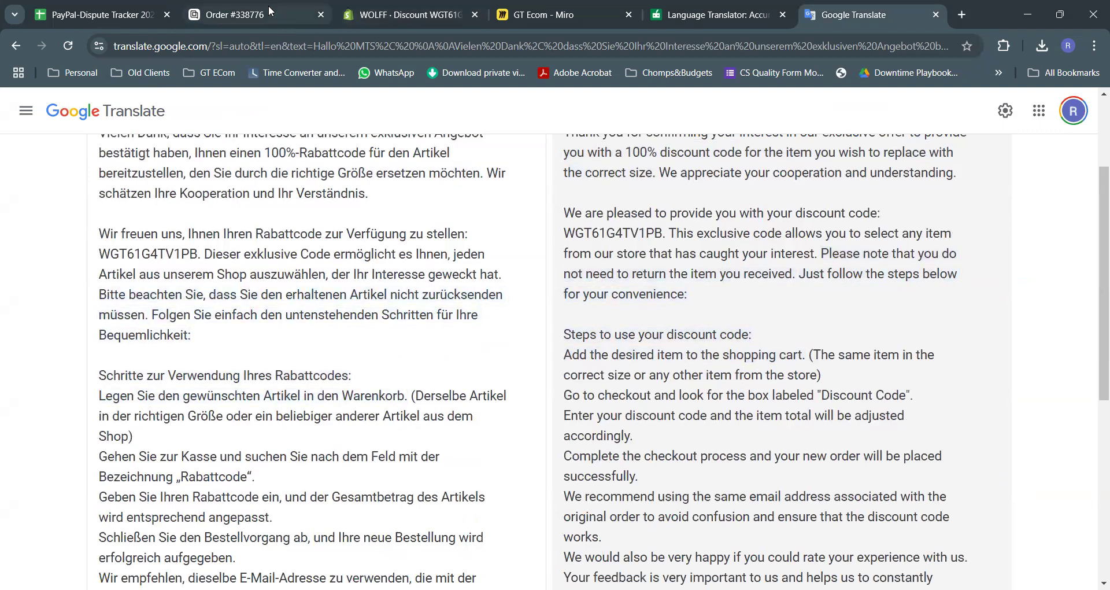
left_click(292, 17)
left_click(305, 376)
scroll(304, 376, "down", 1)
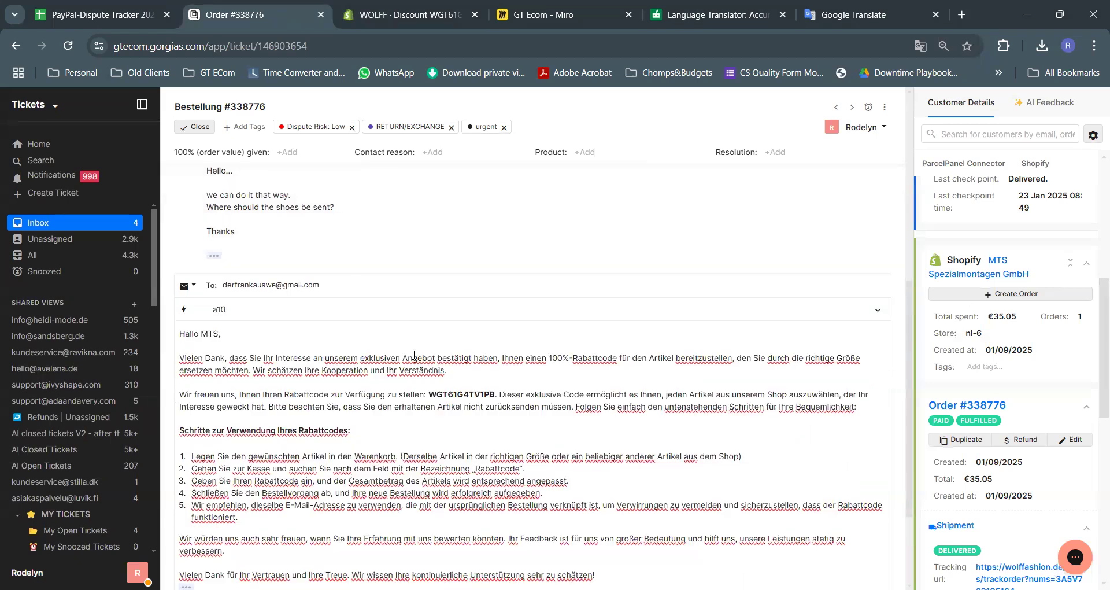
scroll(355, 367, "up", 1)
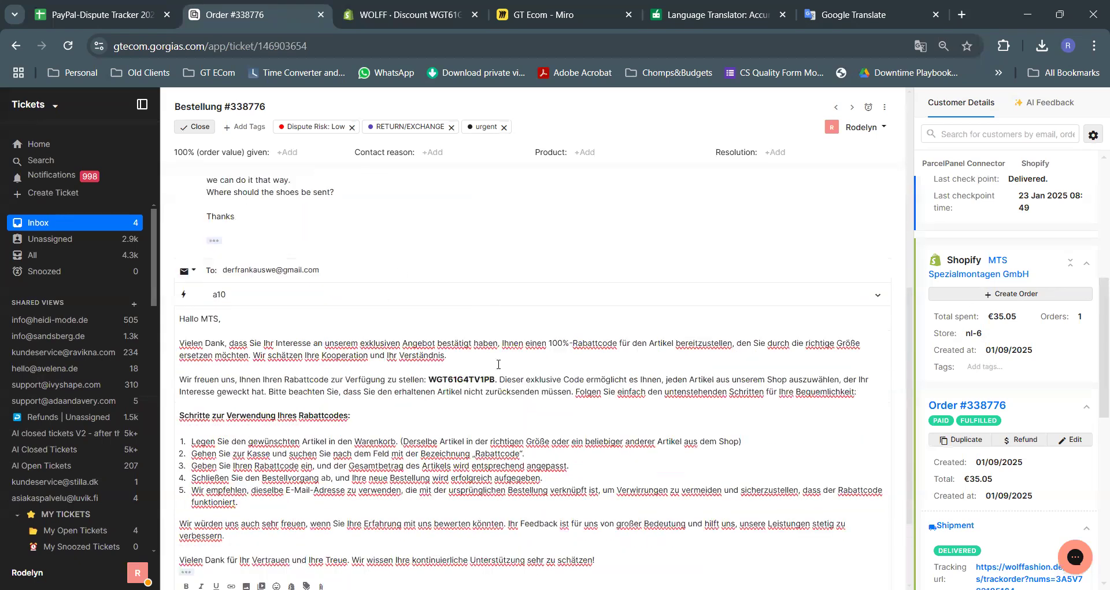
scroll(450, 449, "up", 1)
double_click(240, 205)
left_click(366, 235)
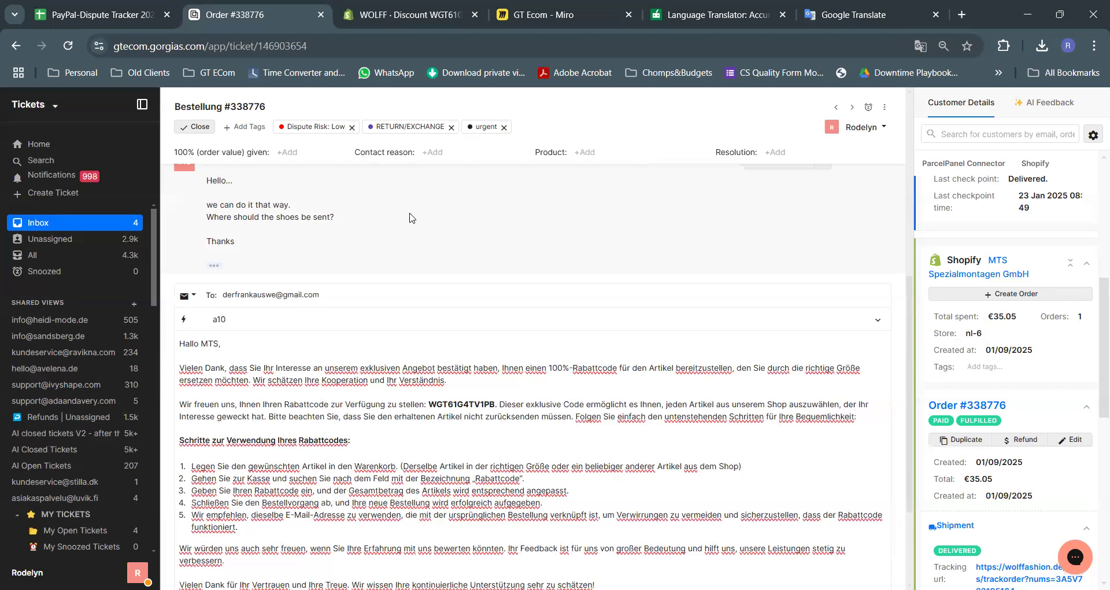
scroll(411, 218, "down", 3)
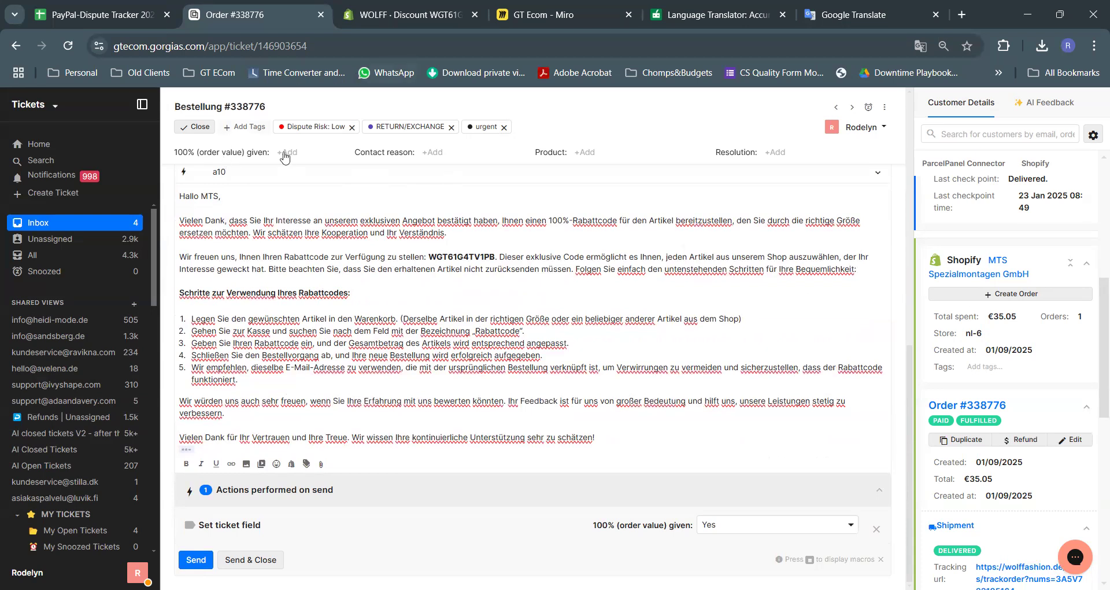
scroll(324, 301, "up", 2)
scroll(324, 277, "down", 2)
left_click(195, 560)
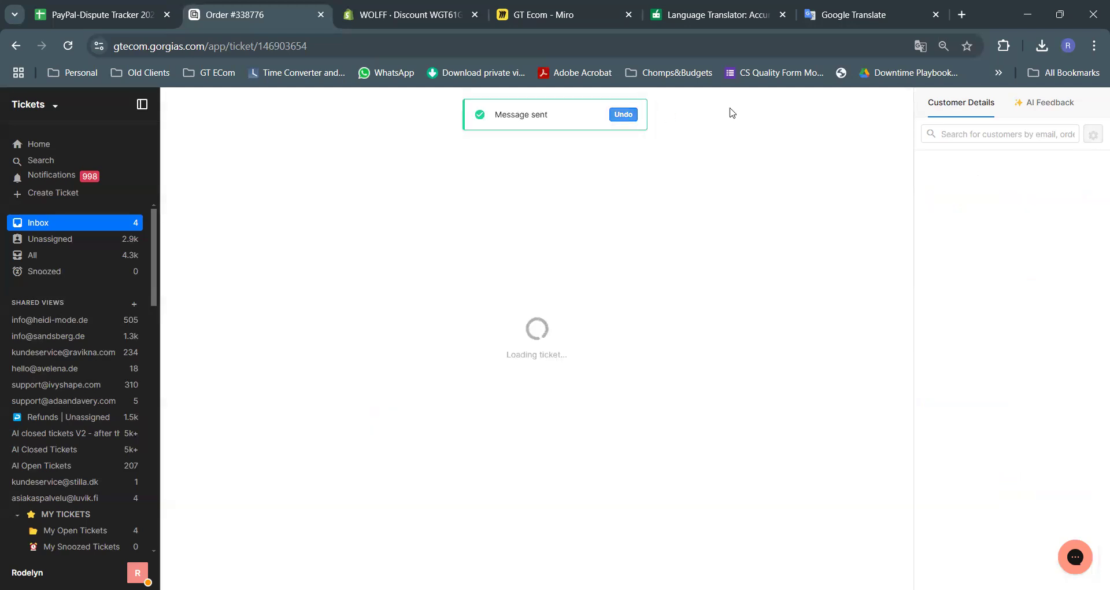
left_click(622, 115)
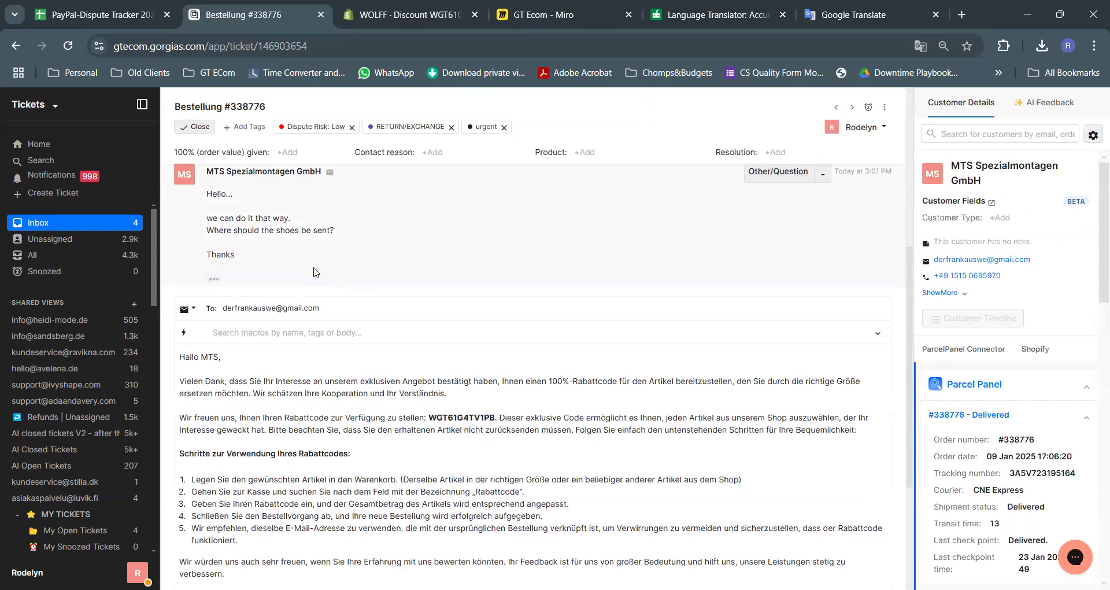
scroll(414, 343, "down", 4)
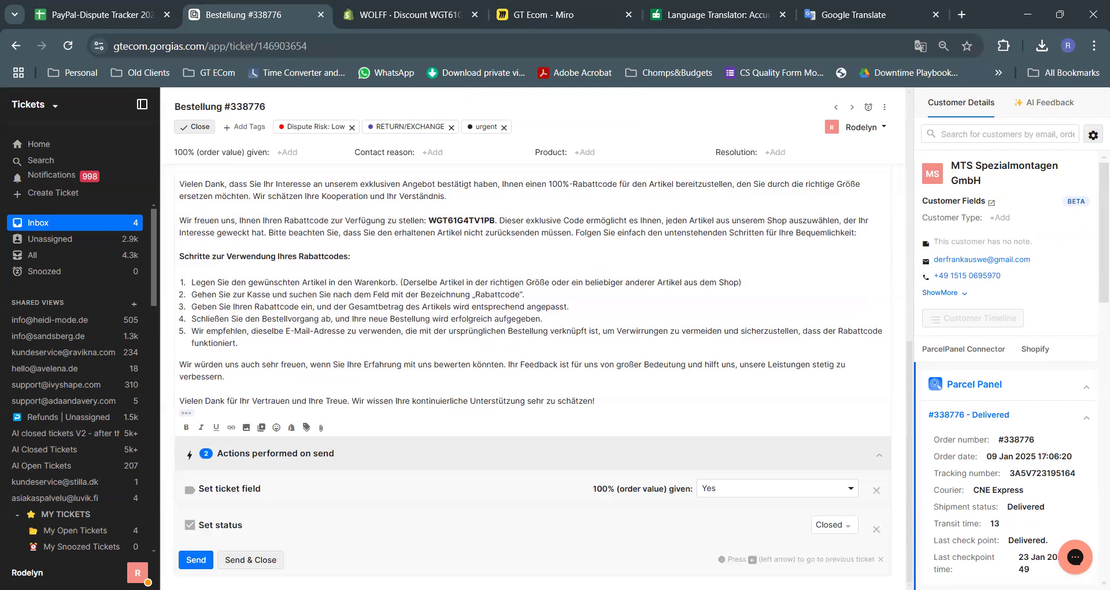
scroll(463, 121, "up", 8)
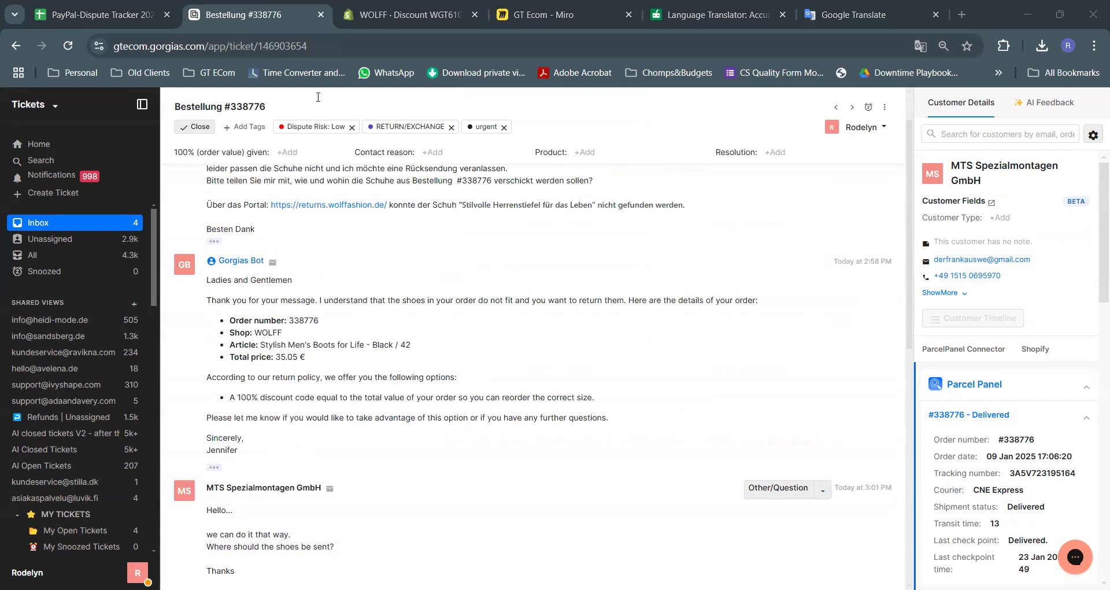
left_click(68, 46)
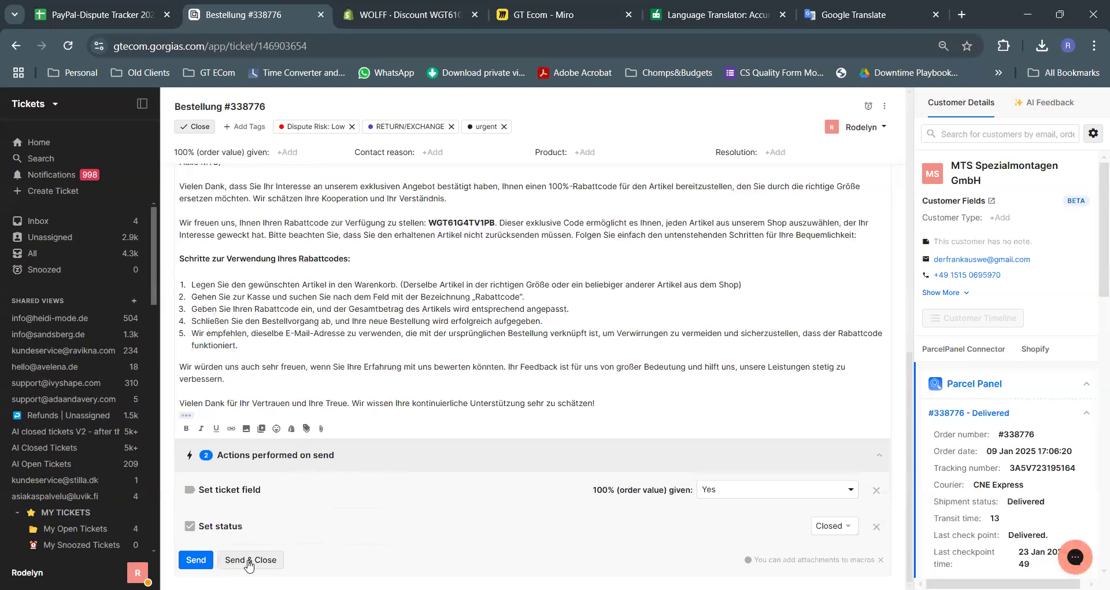
left_click(191, 561)
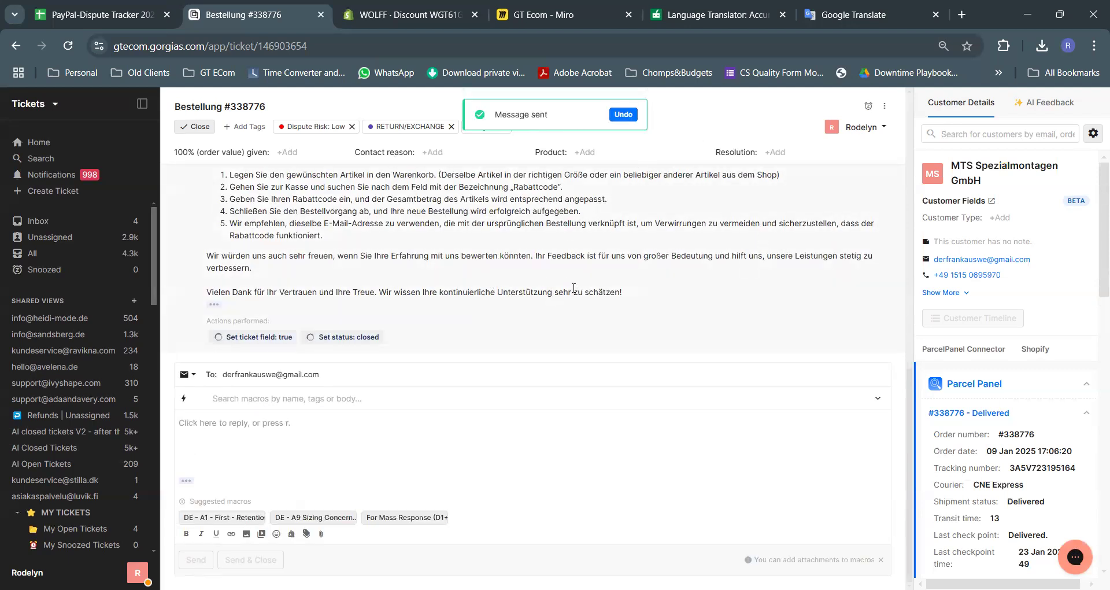
scroll(567, 274, "up", 5)
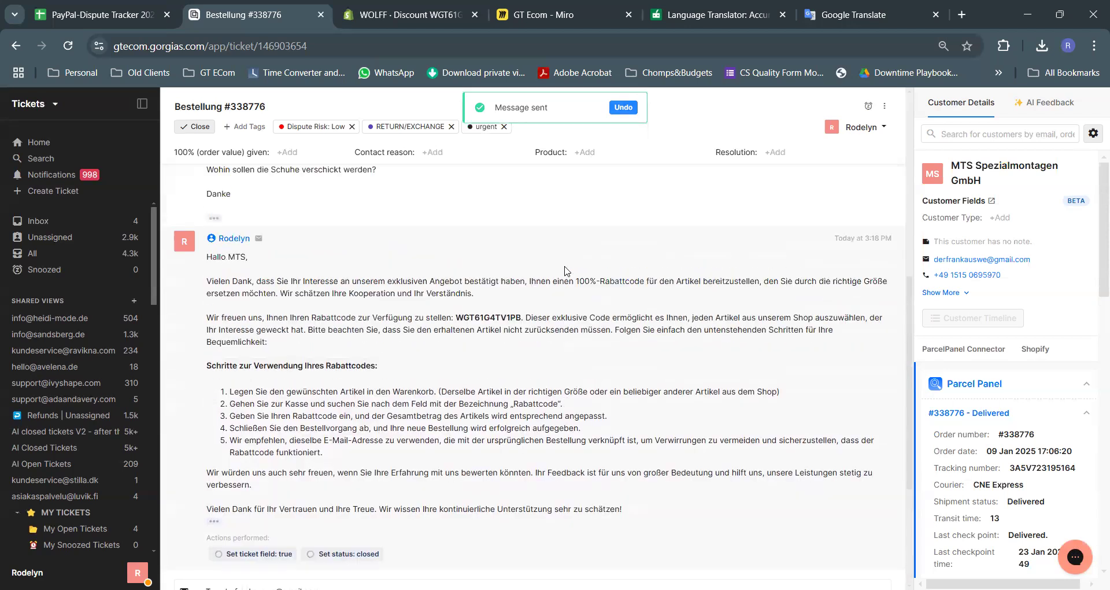
scroll(566, 271, "down", 1)
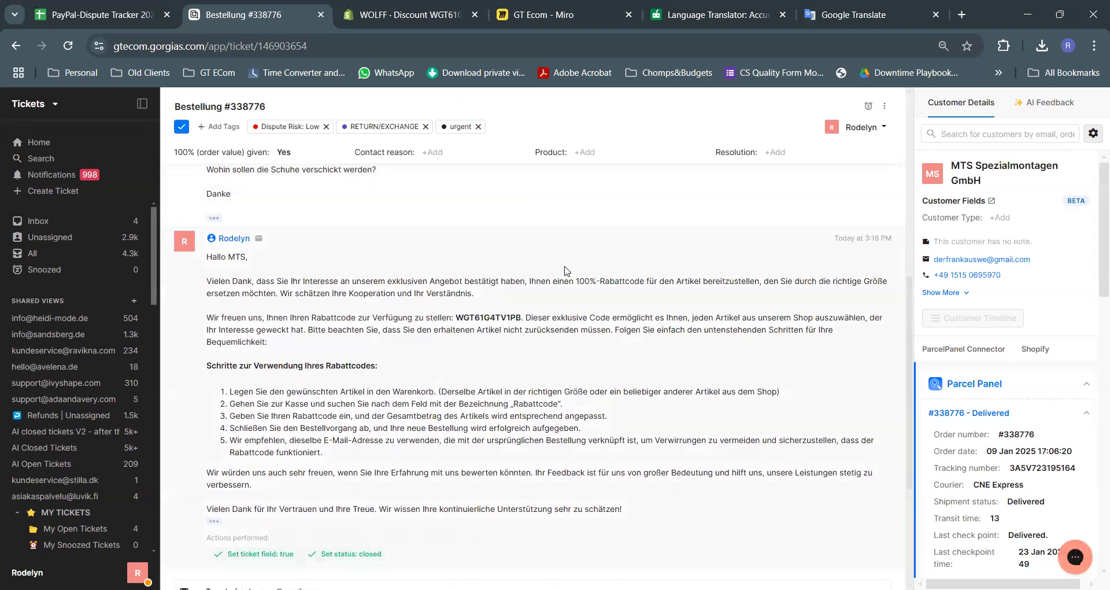
scroll(566, 272, "down", 3)
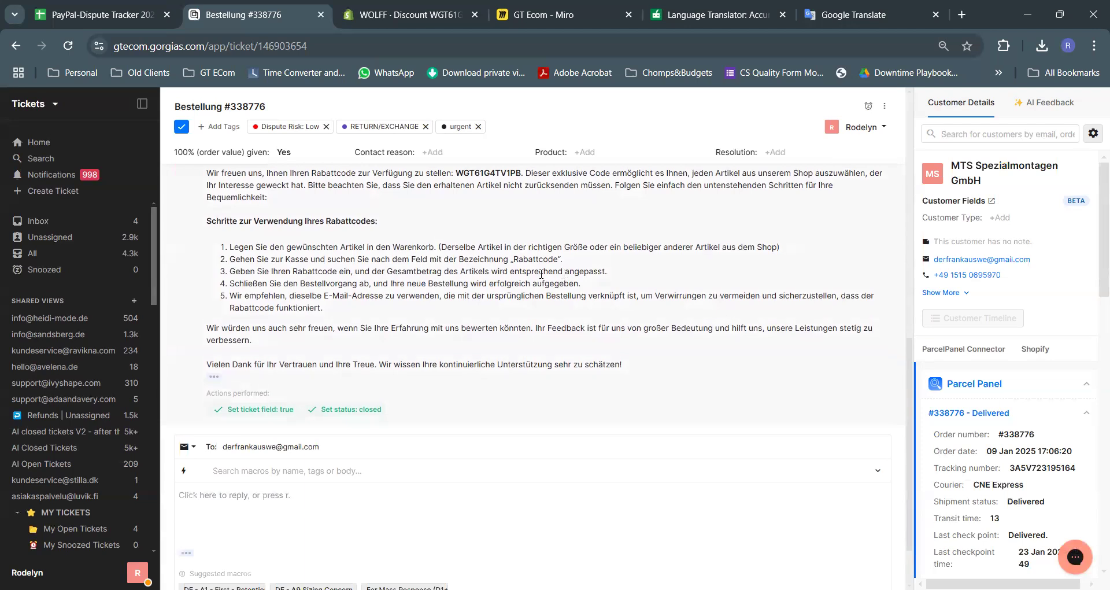
scroll(564, 272, "up", 3)
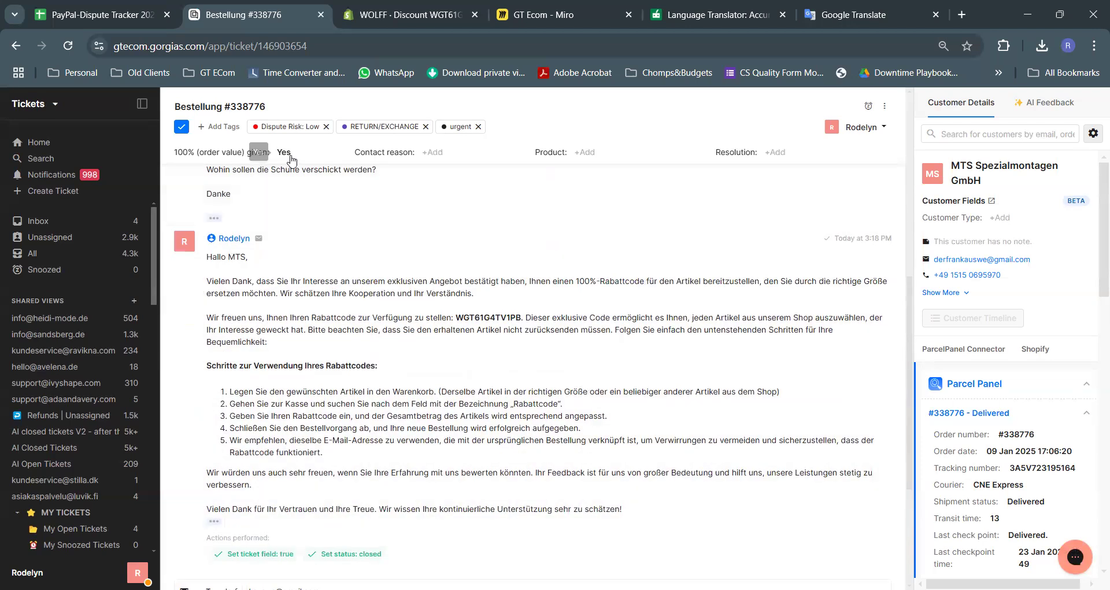
left_click(33, 222)
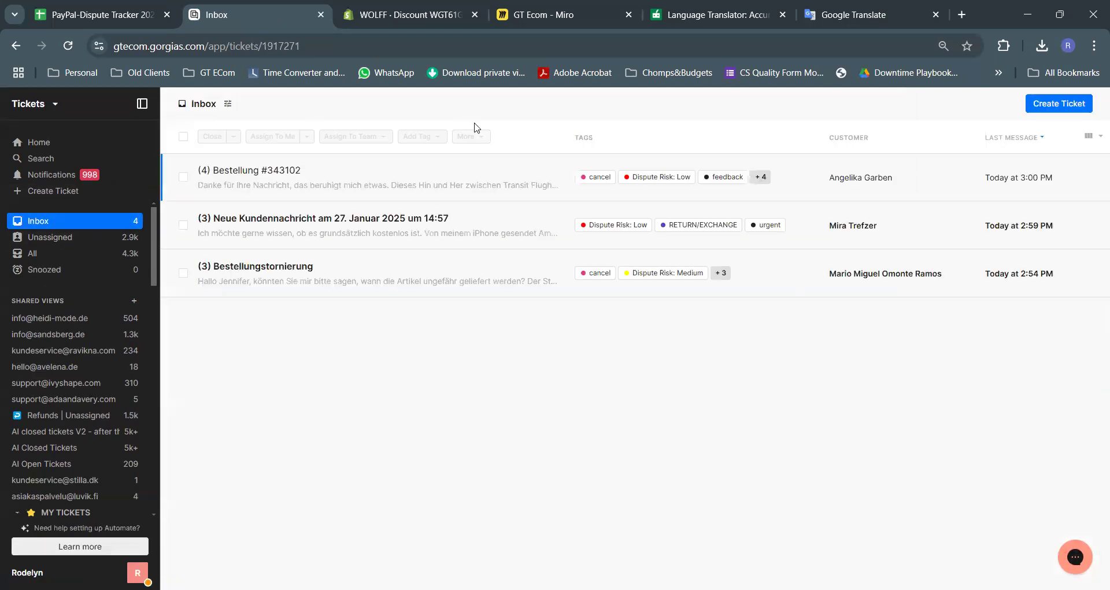
left_click(453, 184)
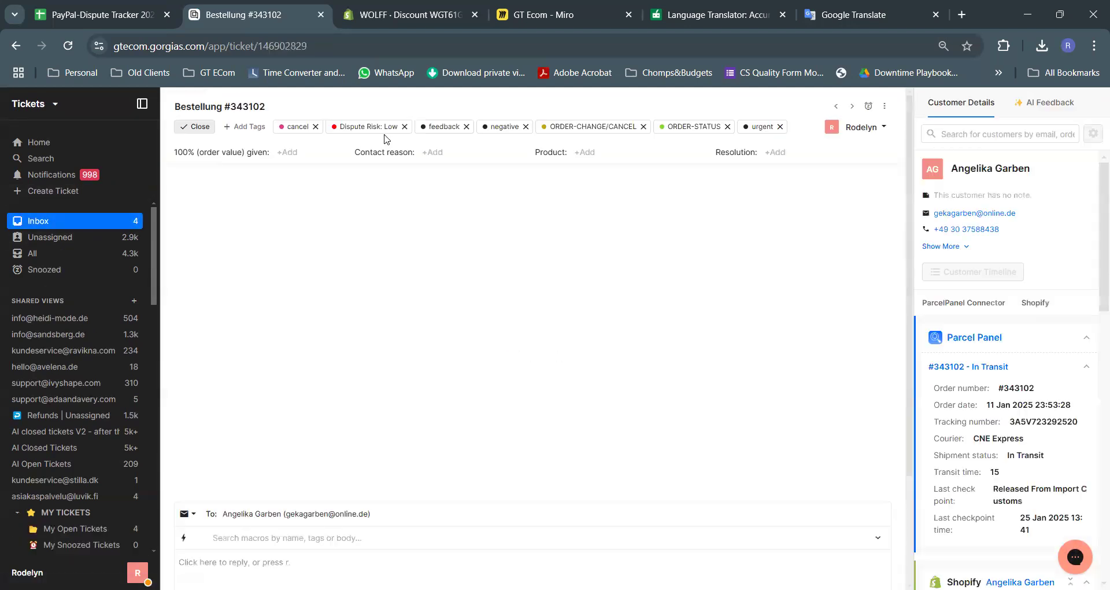
right_click(485, 223)
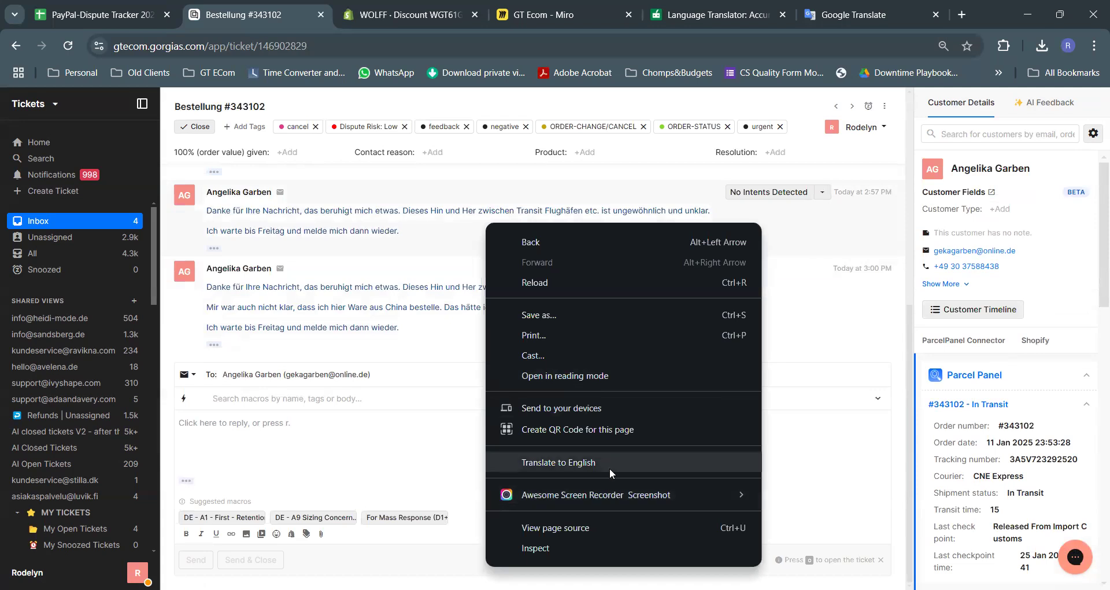
left_click(610, 468)
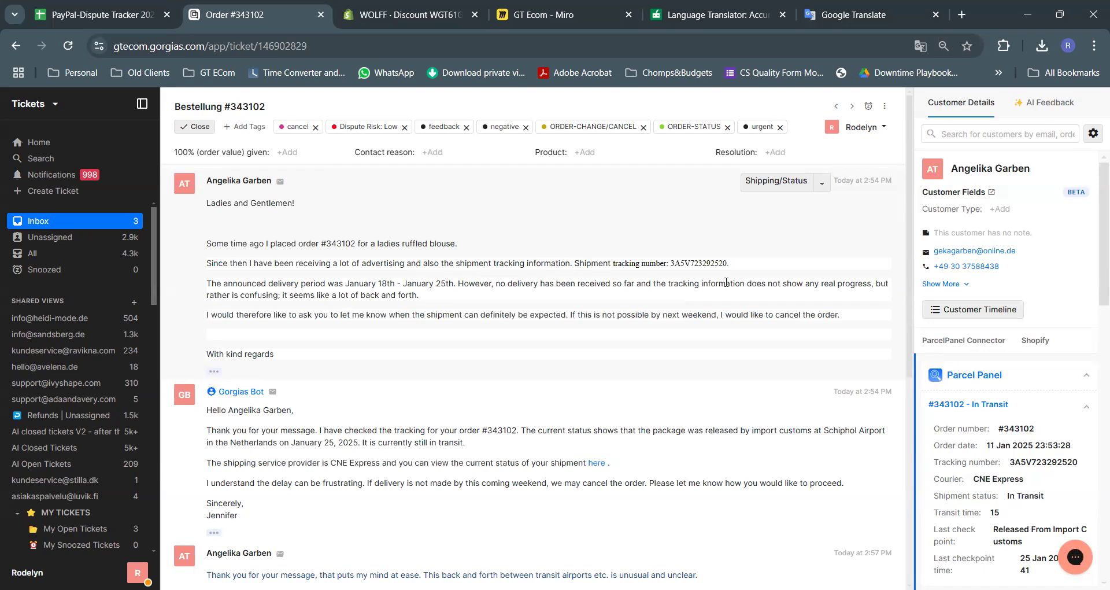
left_click_drag(251, 283, 470, 284)
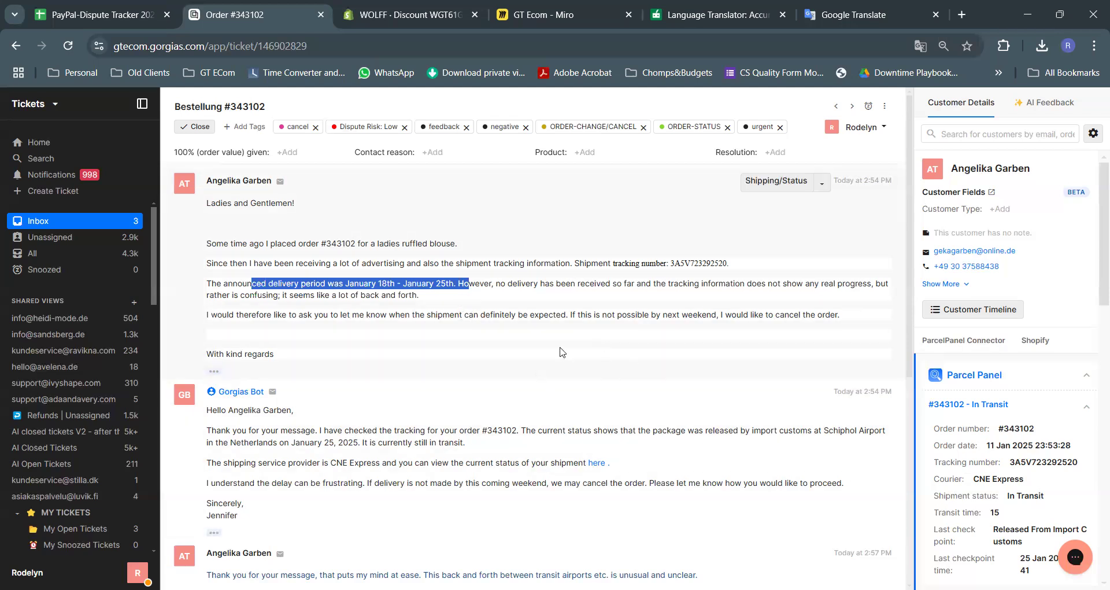
scroll(628, 306, "down", 1)
scroll(627, 307, "down", 1)
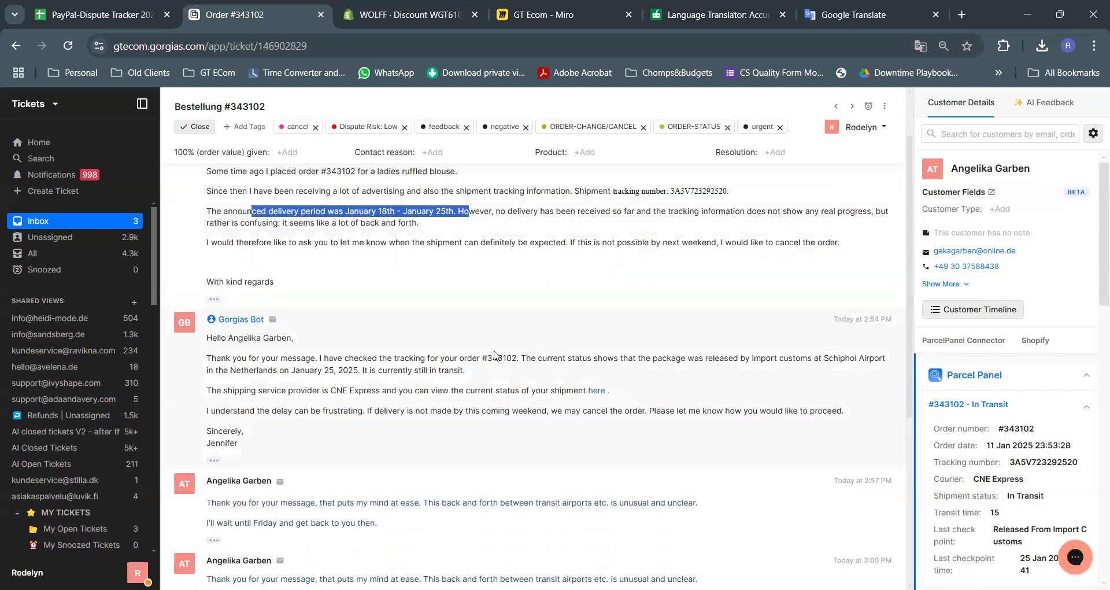
scroll(495, 353, "down", 3)
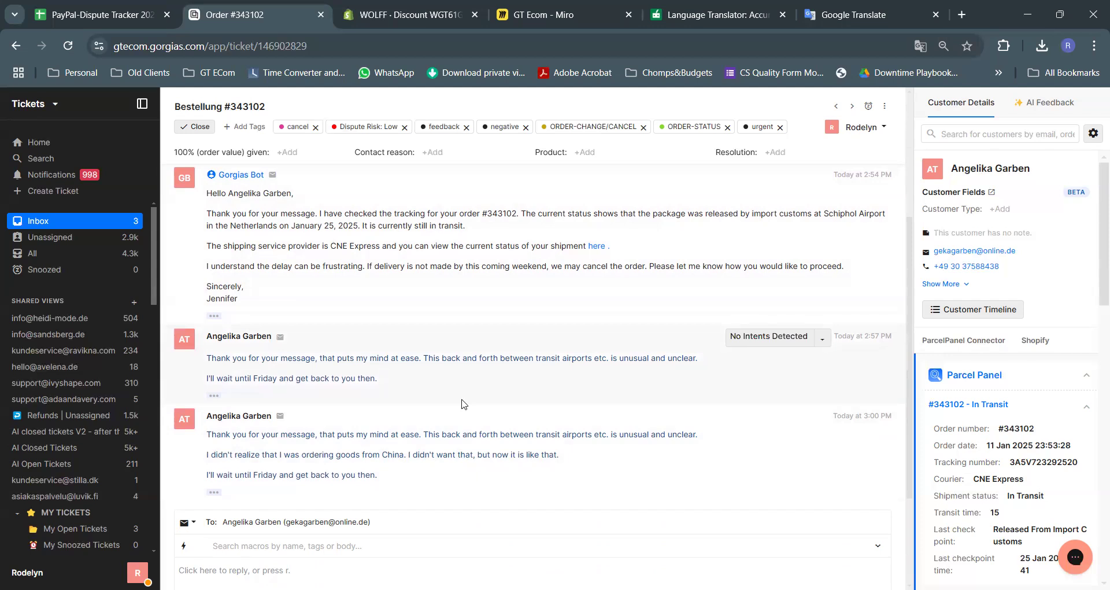
scroll(478, 405, "down", 1)
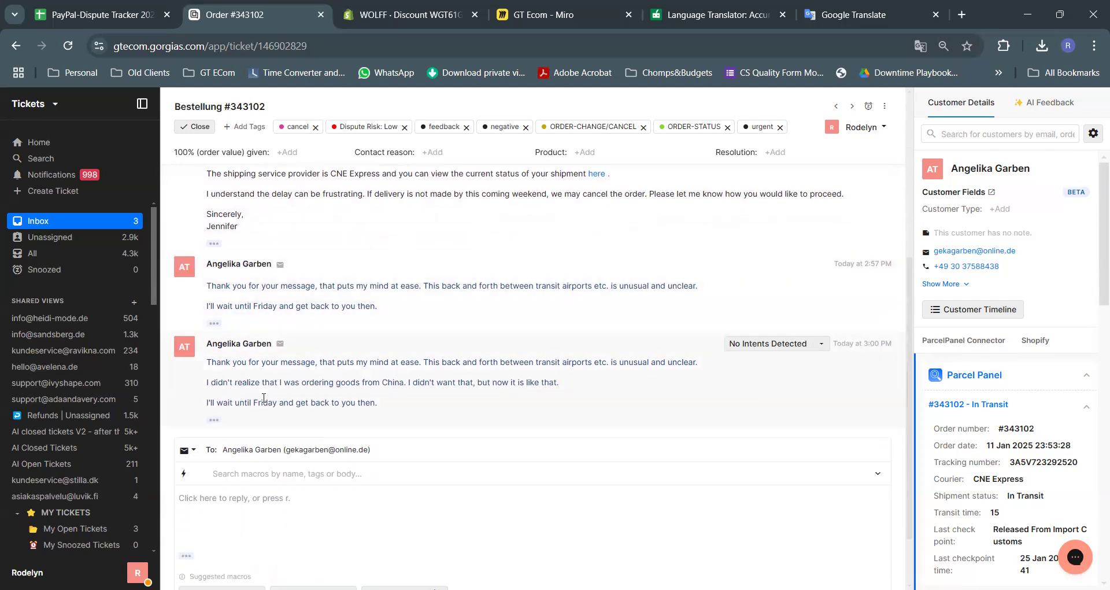
left_click_drag(244, 382, 399, 383)
left_click(489, 406)
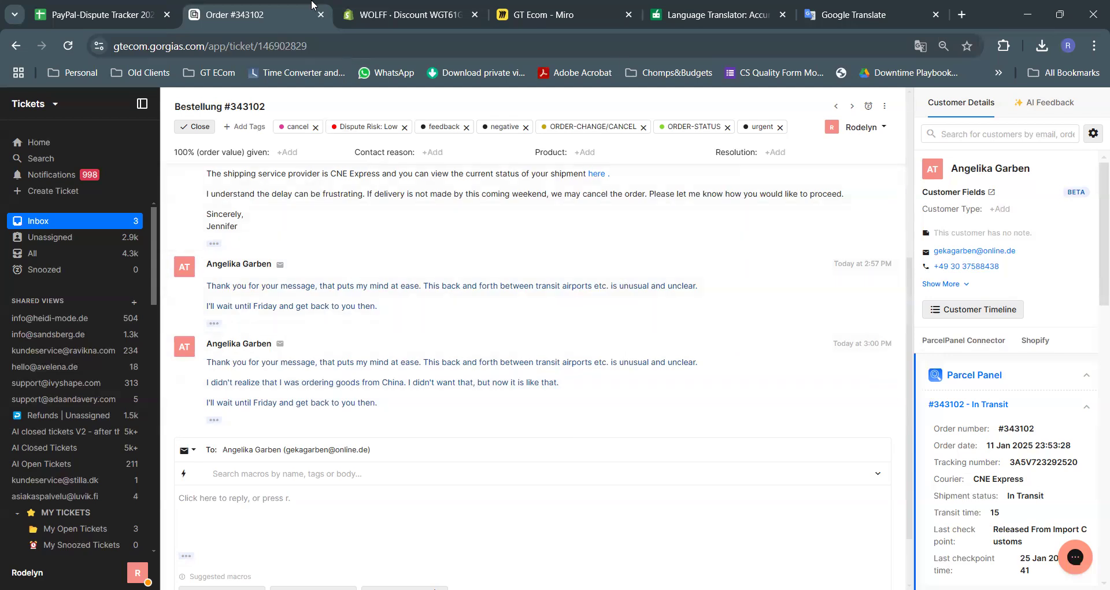
scroll(452, 392, "down", 2)
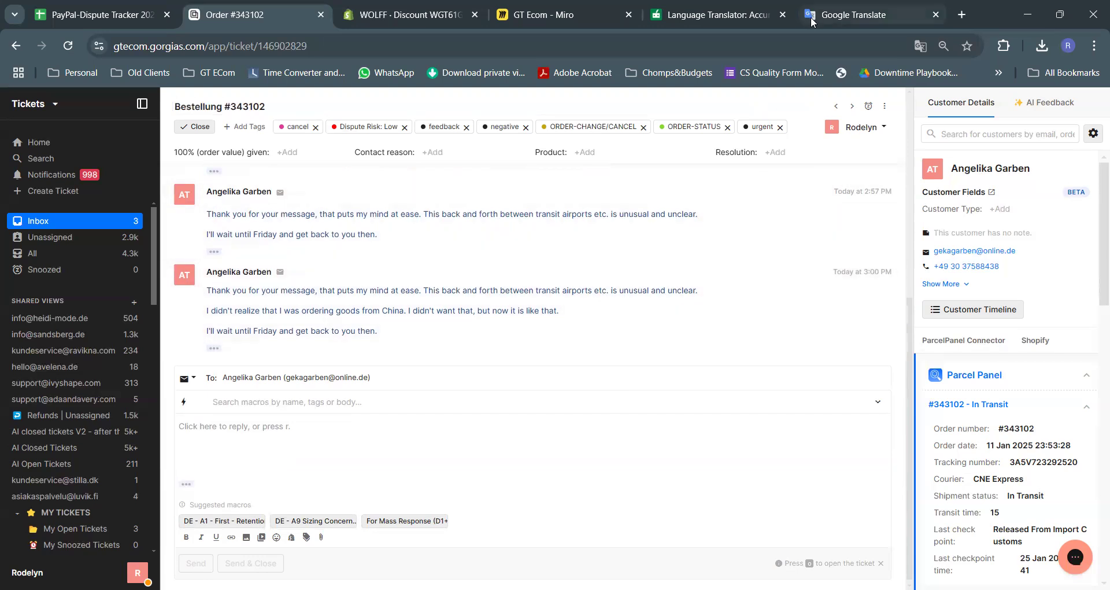
mouse_move(706, 24)
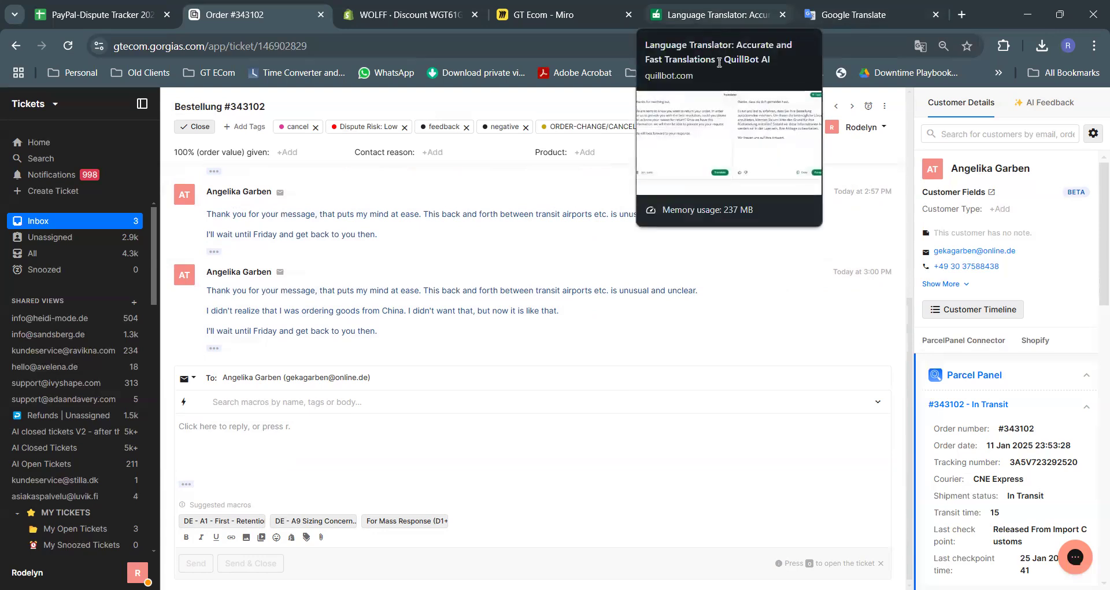
Clear QuillBot's source text and type 'Thank you for your patience and understanding.'
left_click(710, 21)
scroll(358, 275, "up", 2)
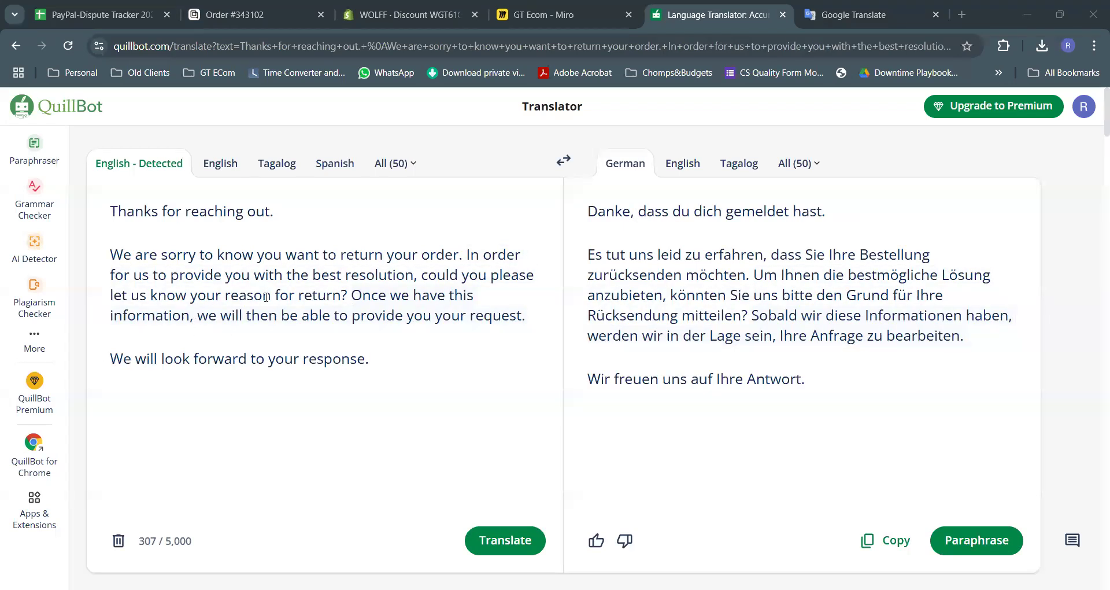
key("ctrl+a")
key("BackSpace")
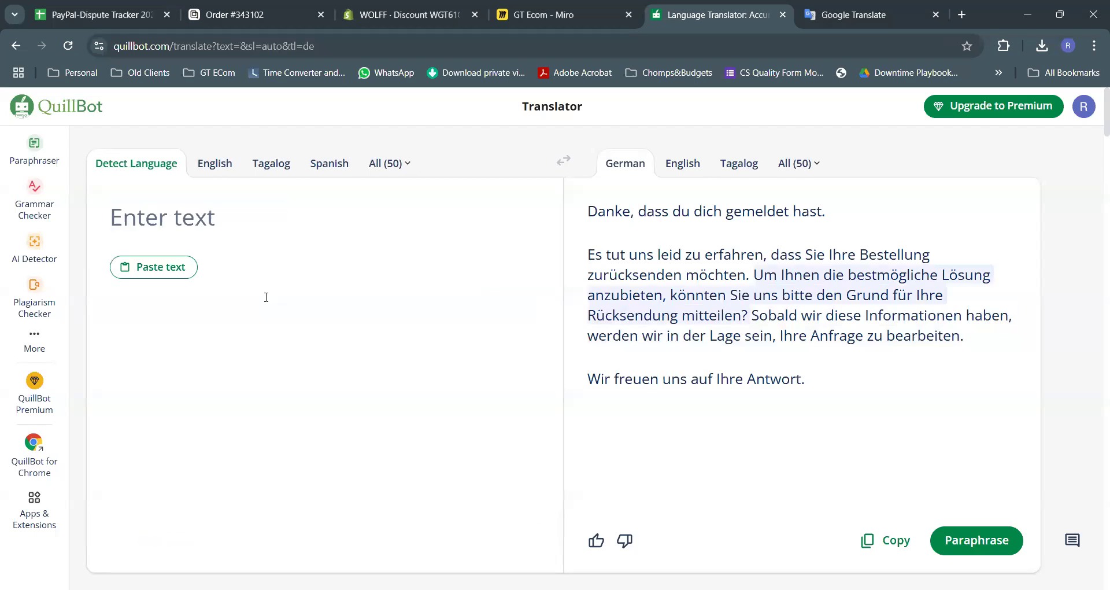
type("Thank you for ")
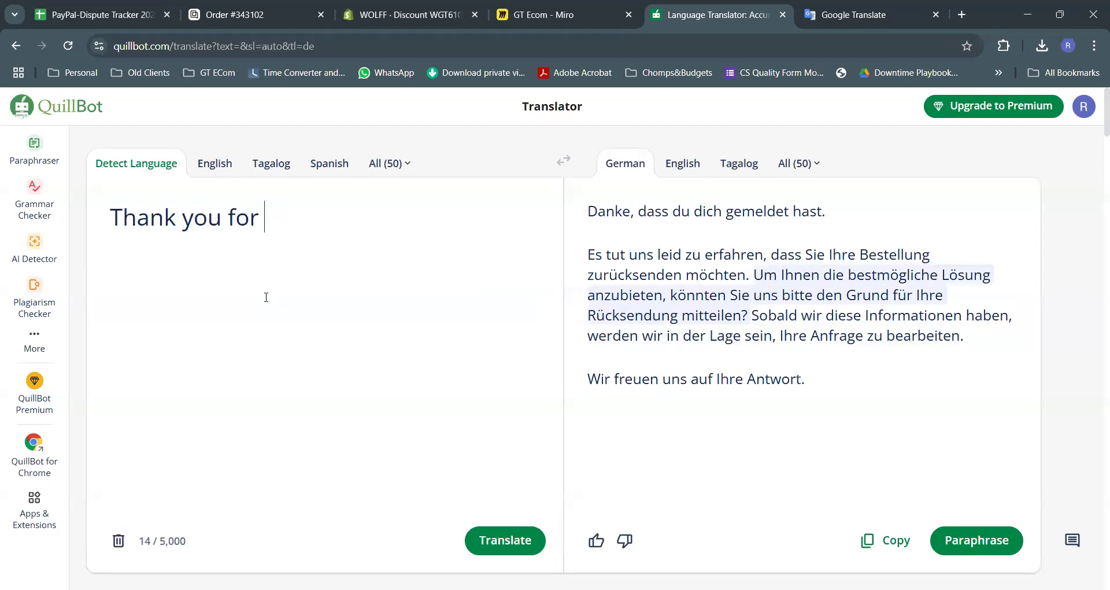
type("your patien")
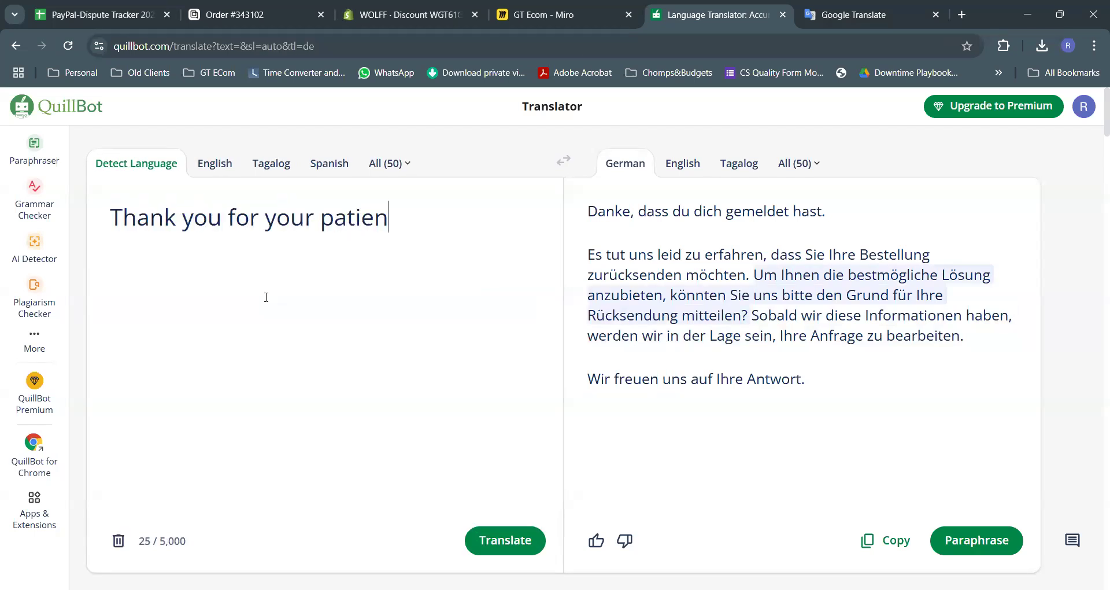
type("ce and understanding.")
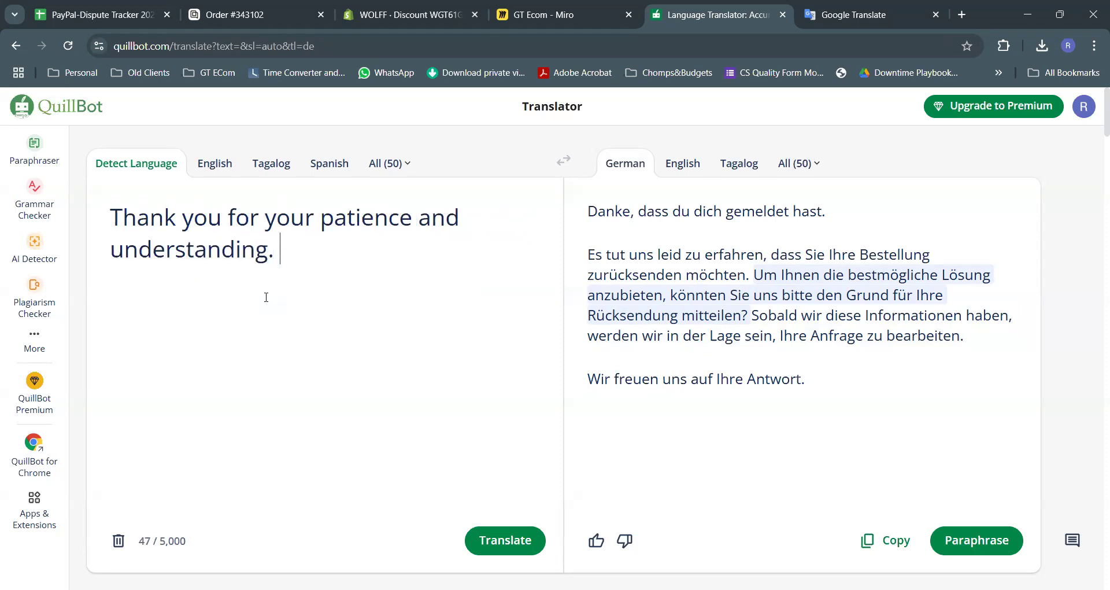
key("Return")
key("BackSpace")
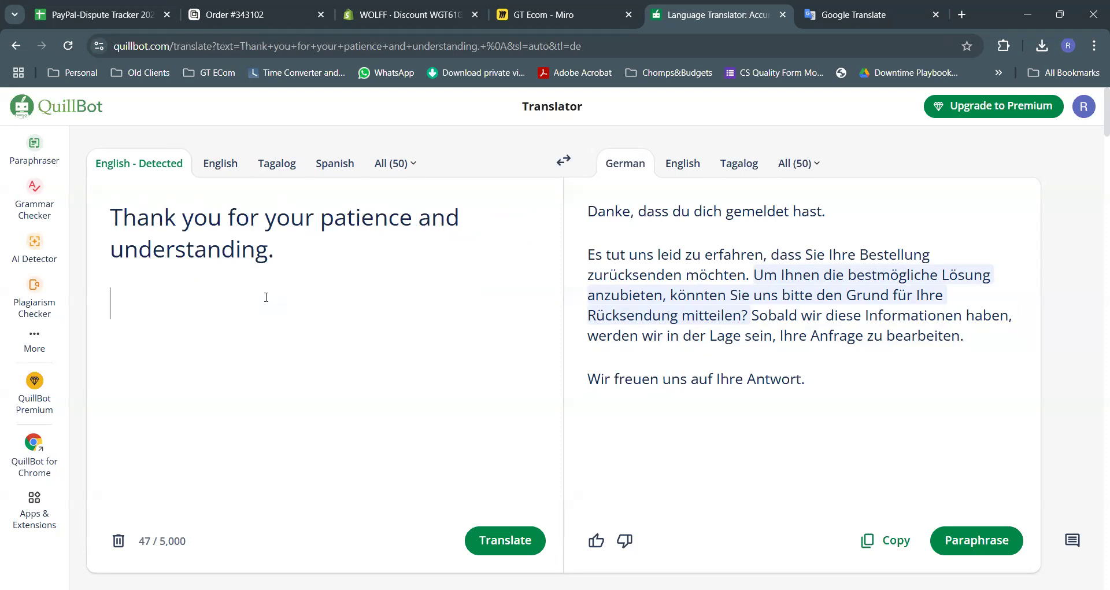
Add the sentences explaining shipping from local or international warehouses depending on item availability
type("We have ")
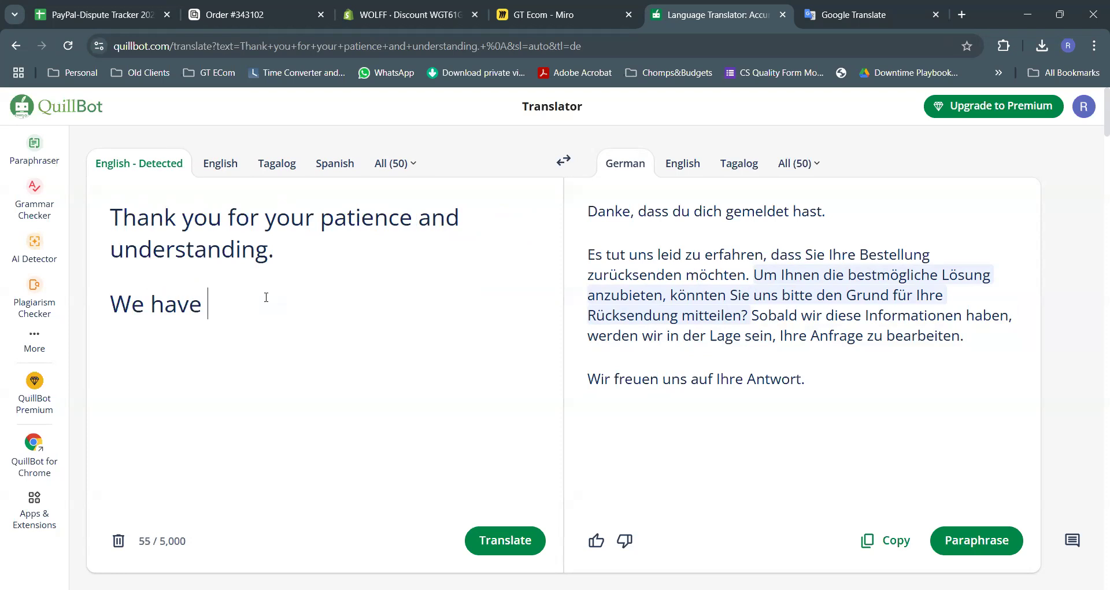
type("wareh")
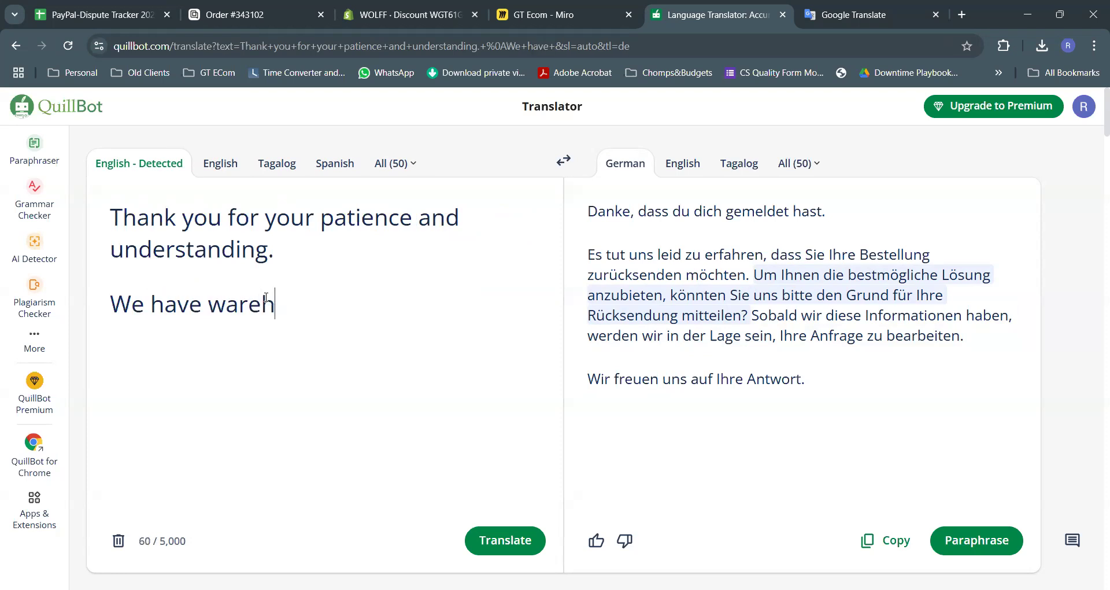
type("ouses in differ")
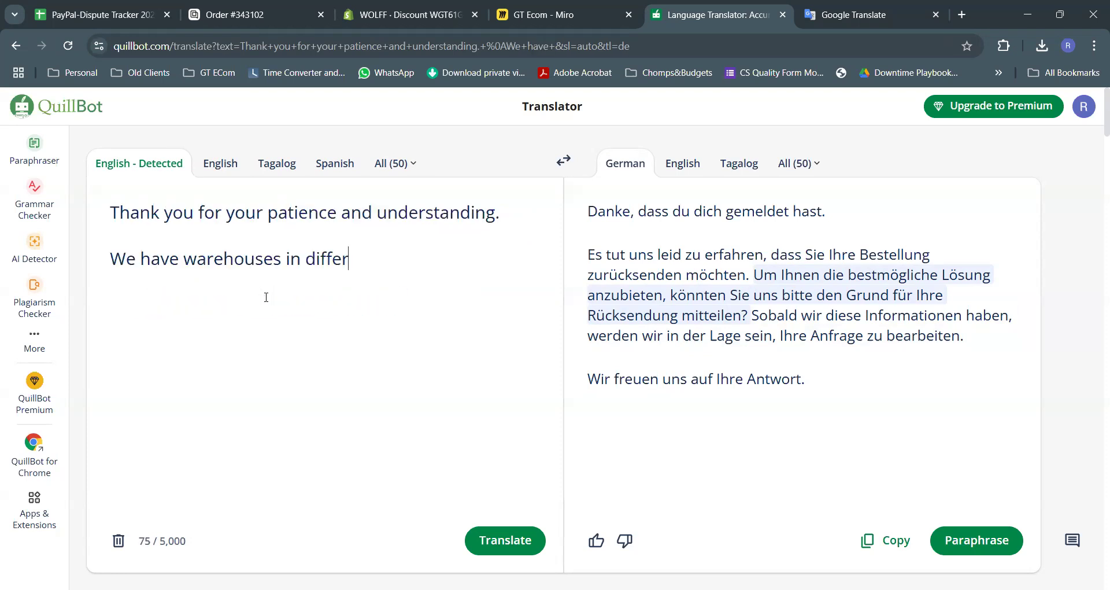
type("e")
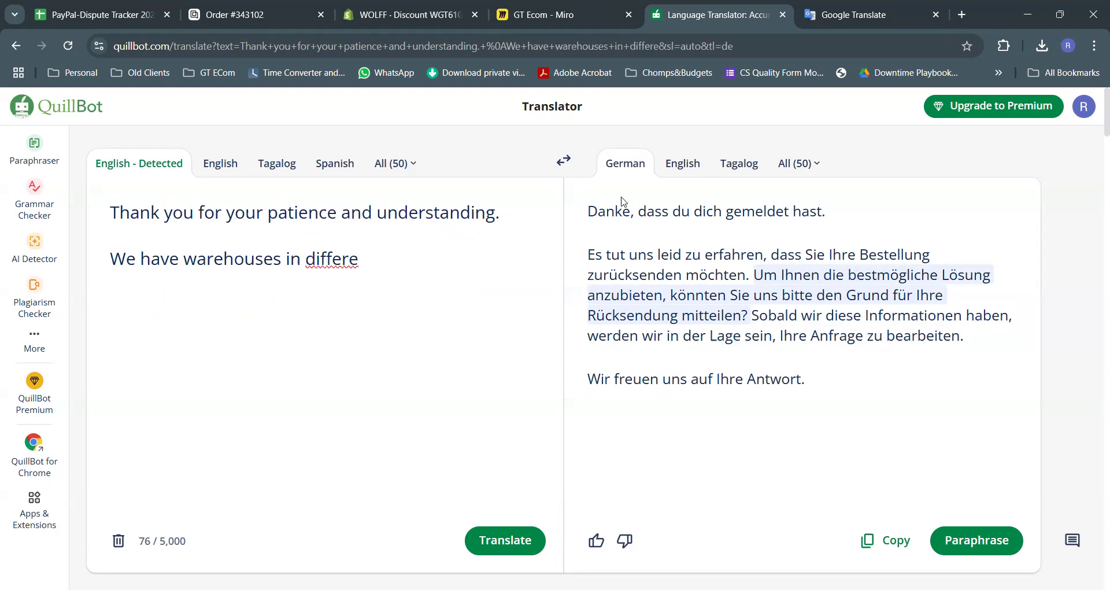
type("nt locations")
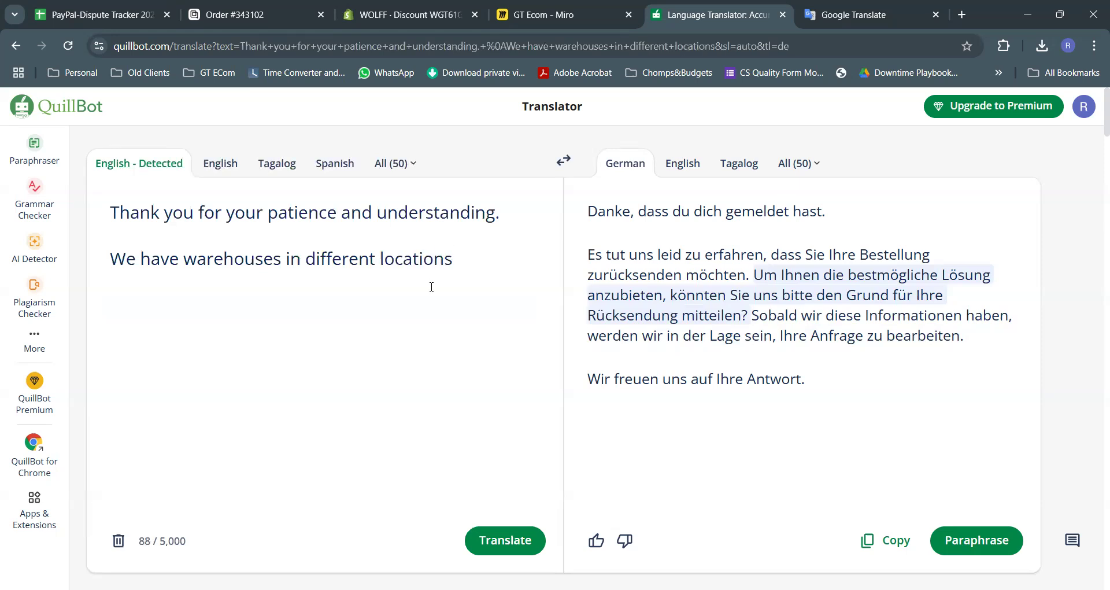
type(" and depe")
key("BackSpace")
type("pending on ")
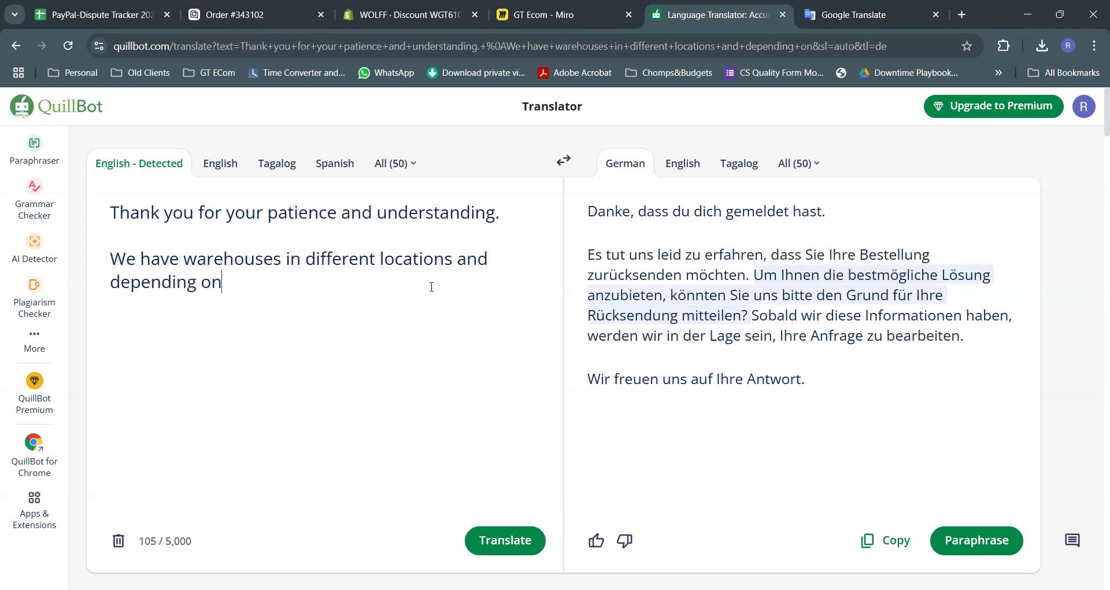
type("te")
key("BackSpace")
key("BackSpace")
type("te i")
key("BackSpace")
key("BackSpace")
key("BackSpace")
type("he item availabilitu")
key("BackSpace")
type("y, the shipment could come")
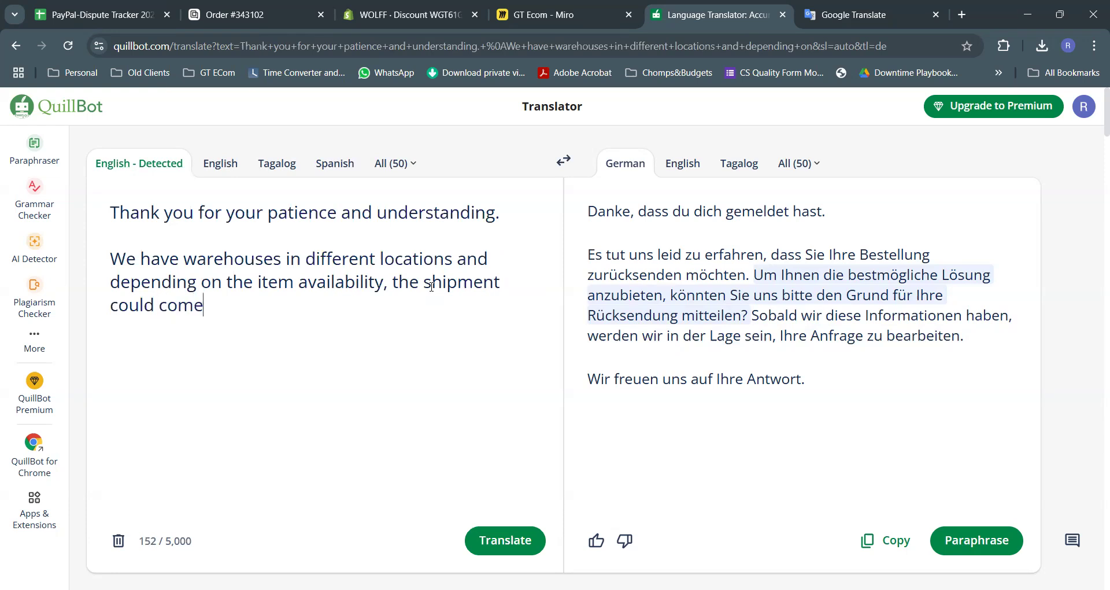
type(" directly from our loc")
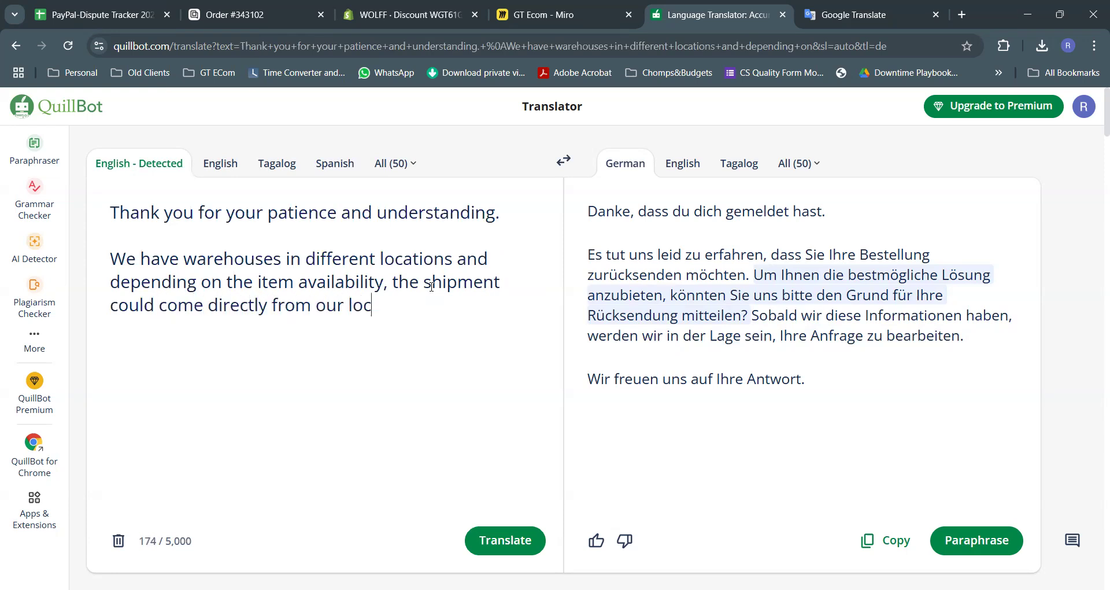
type("al wareh")
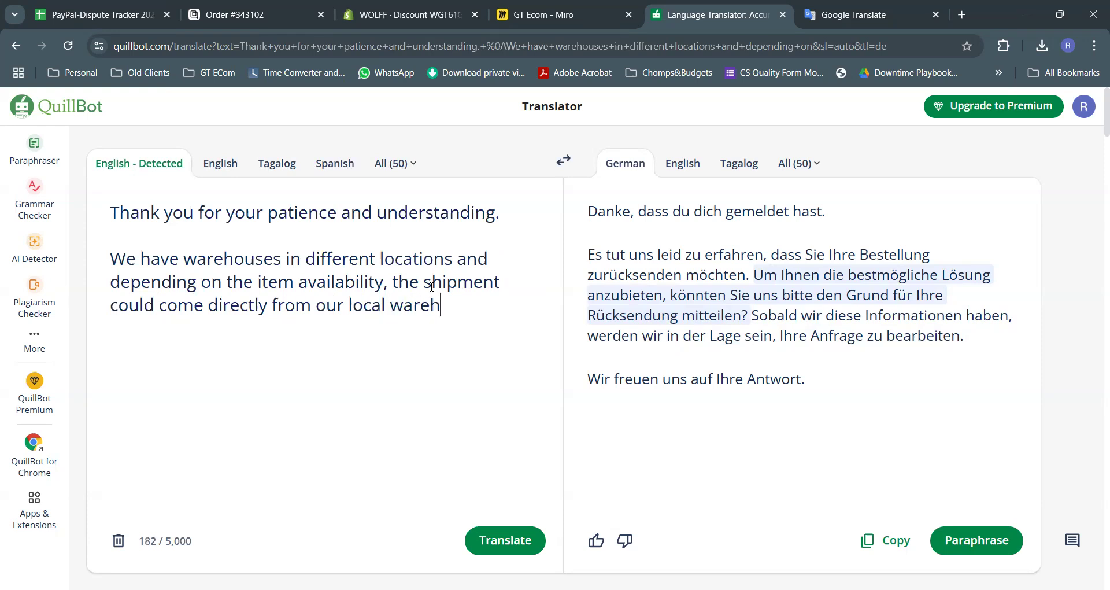
type("ouse or in your ca")
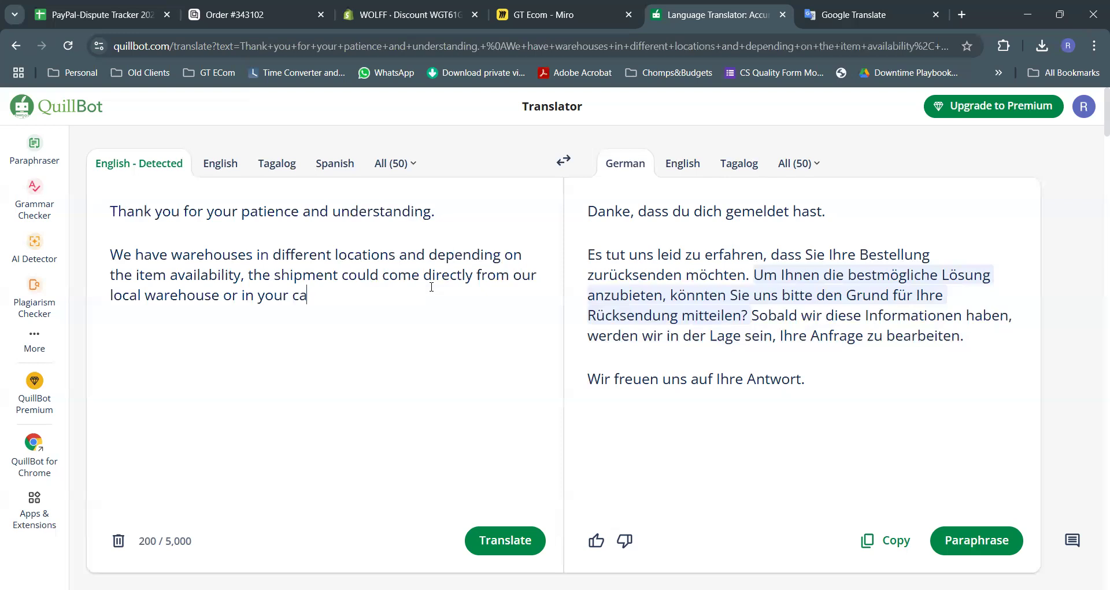
type("se, in our internal")
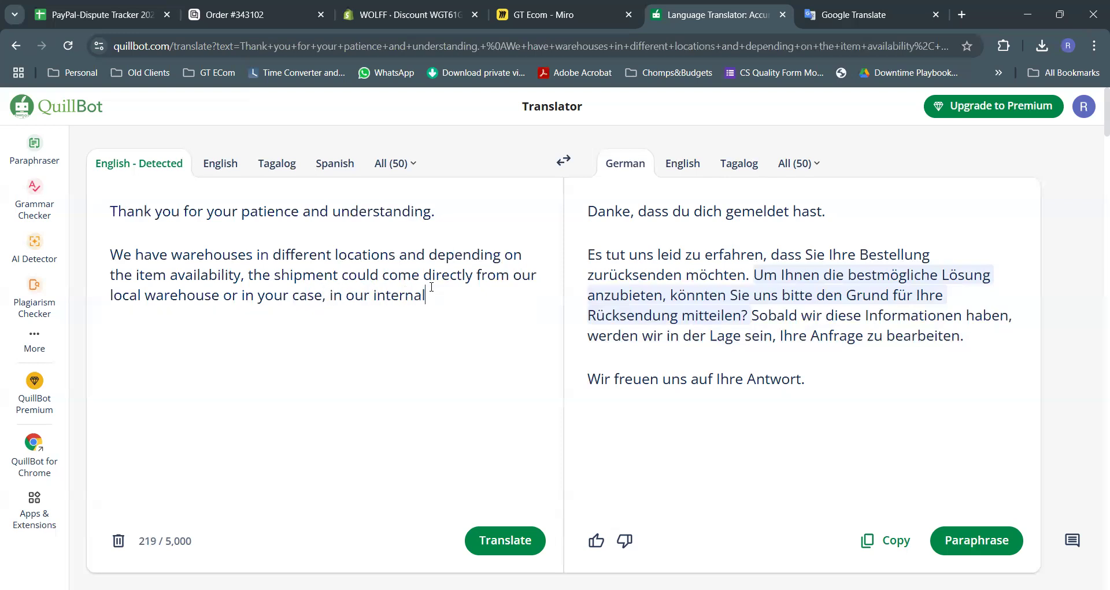
key("BackSpace")
type("tional warehouse. Rest assured ")
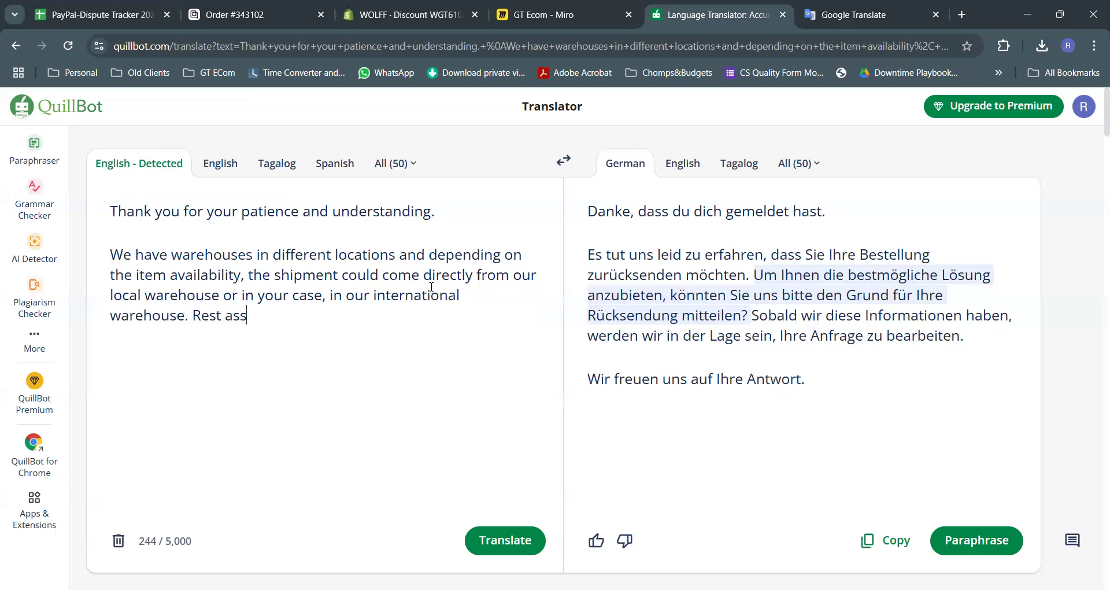
type("that we ar")
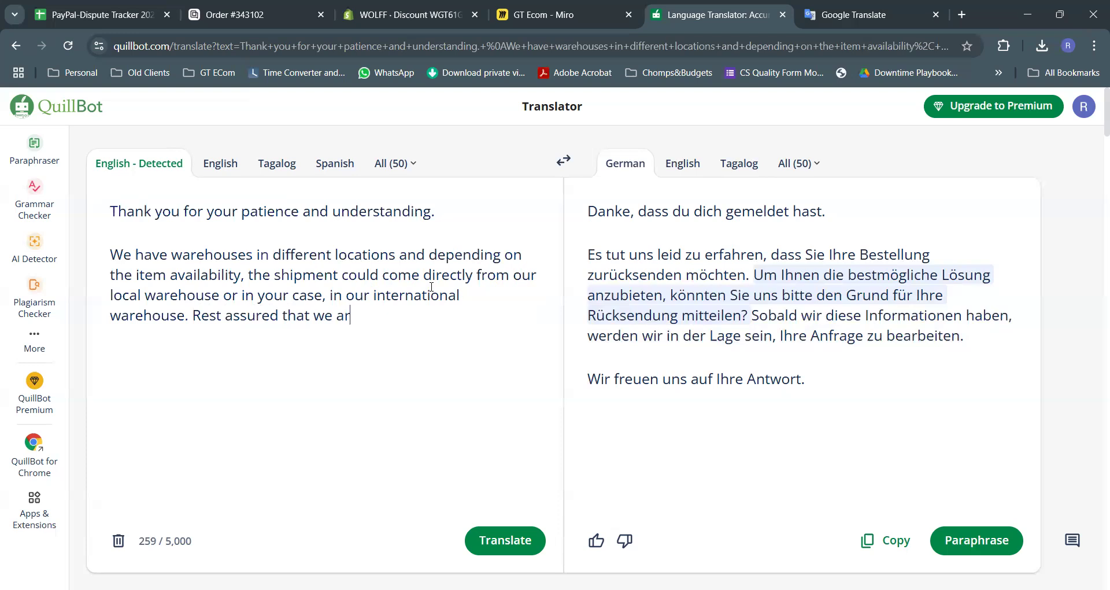
type("e doing everyt")
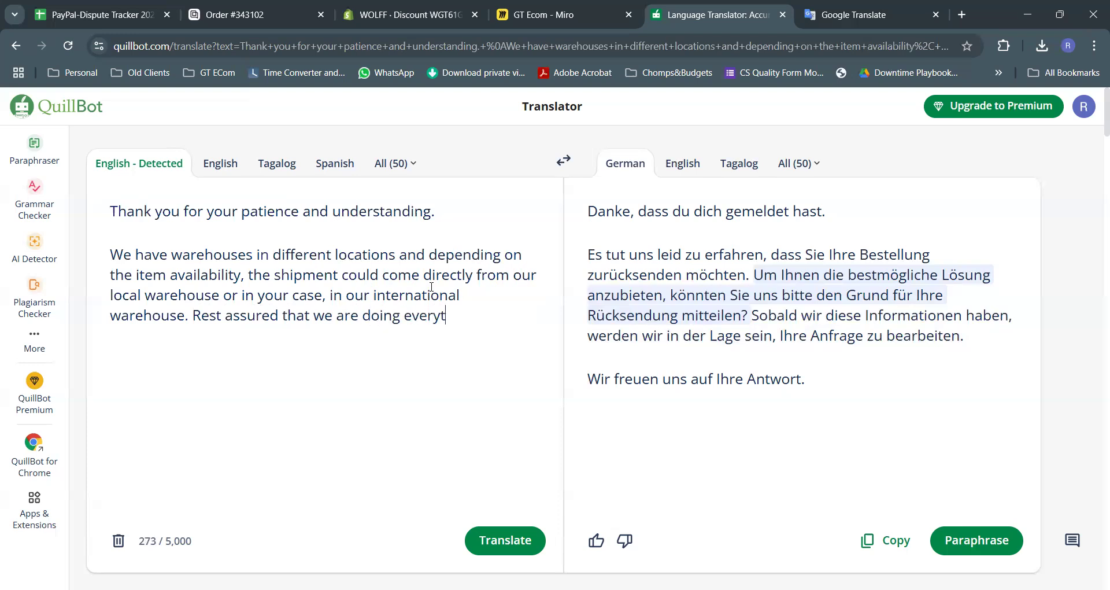
type("hing we can to ensurethat")
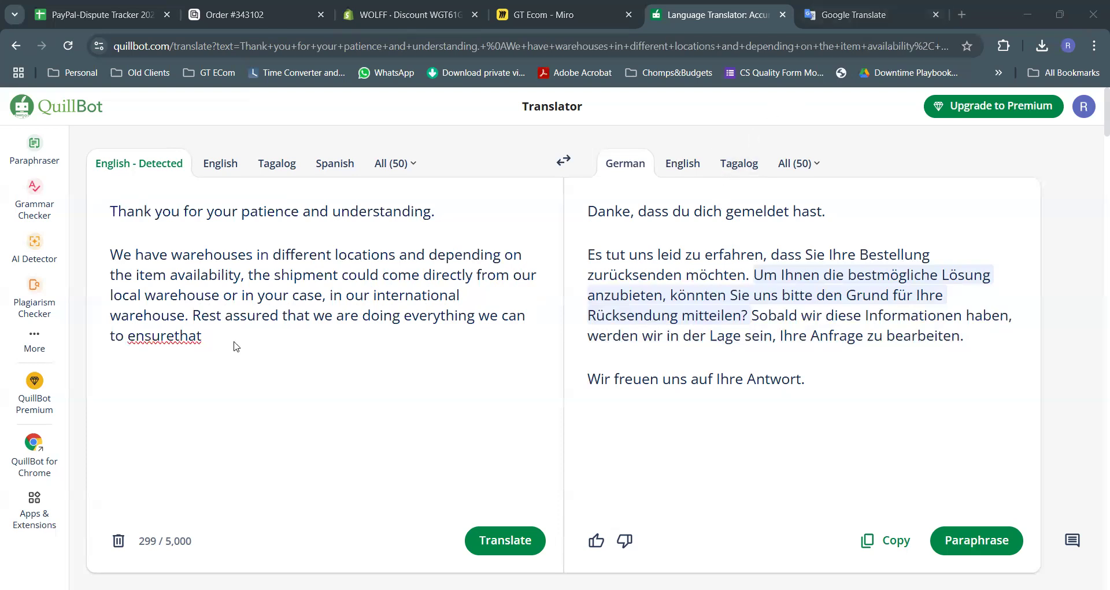
Fix 'ensurethat' and finish with the as-soon-as-possible line and the invitation to ask other questions
left_click(254, 331)
key("BackSpace")
key("BackSpace")
key("BackSpace")
key("BackSpace")
key("BackSpace")
type("that your order gets to you as soon as possible.  ")
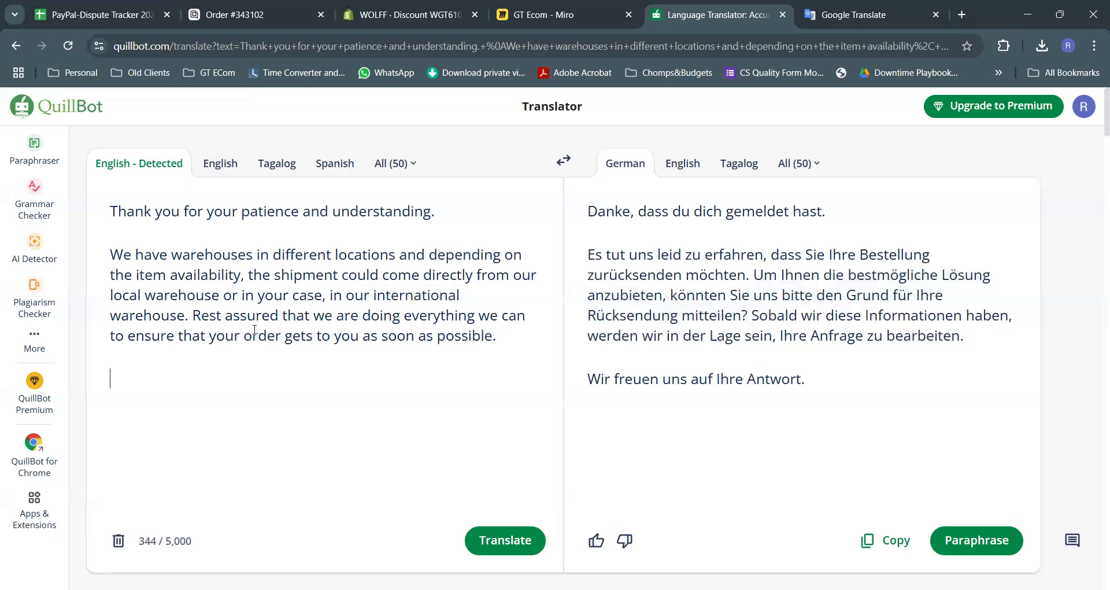
type("If you have ")
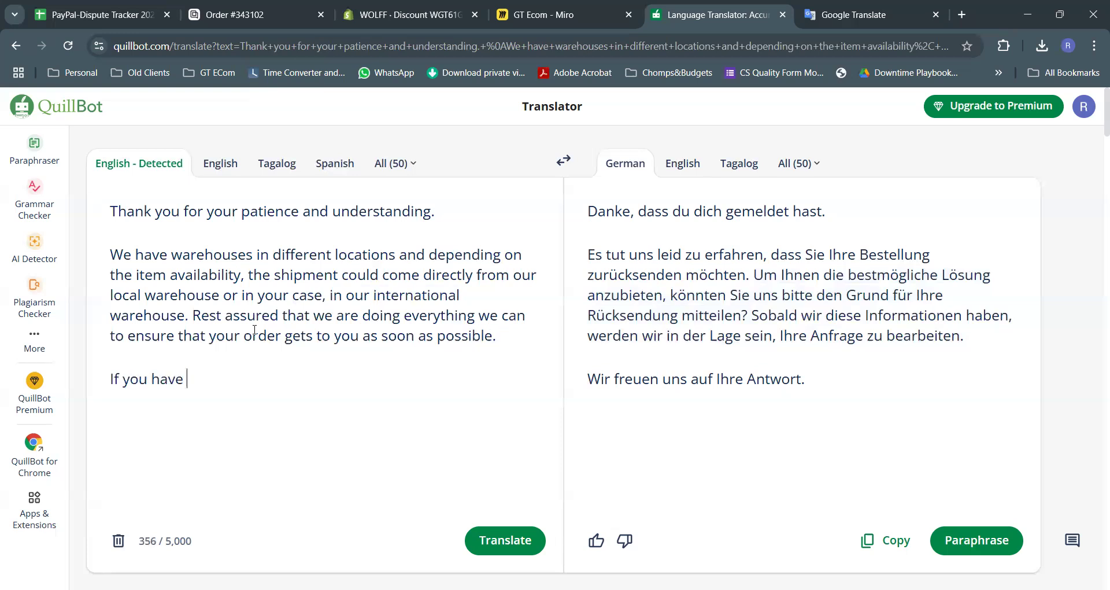
type("any other questions or concerns,")
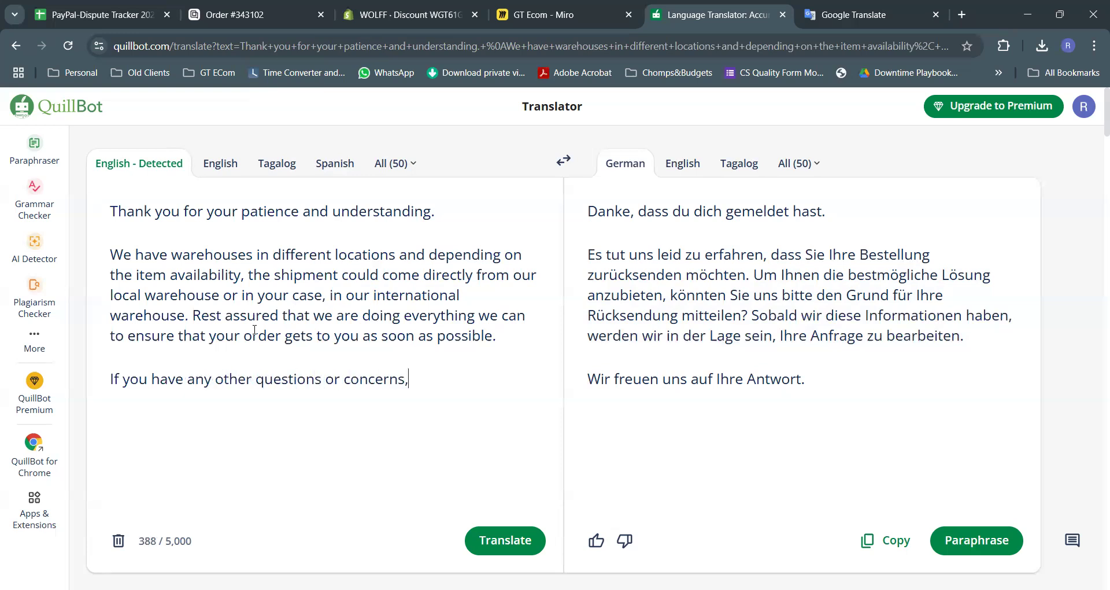
type(" please don't")
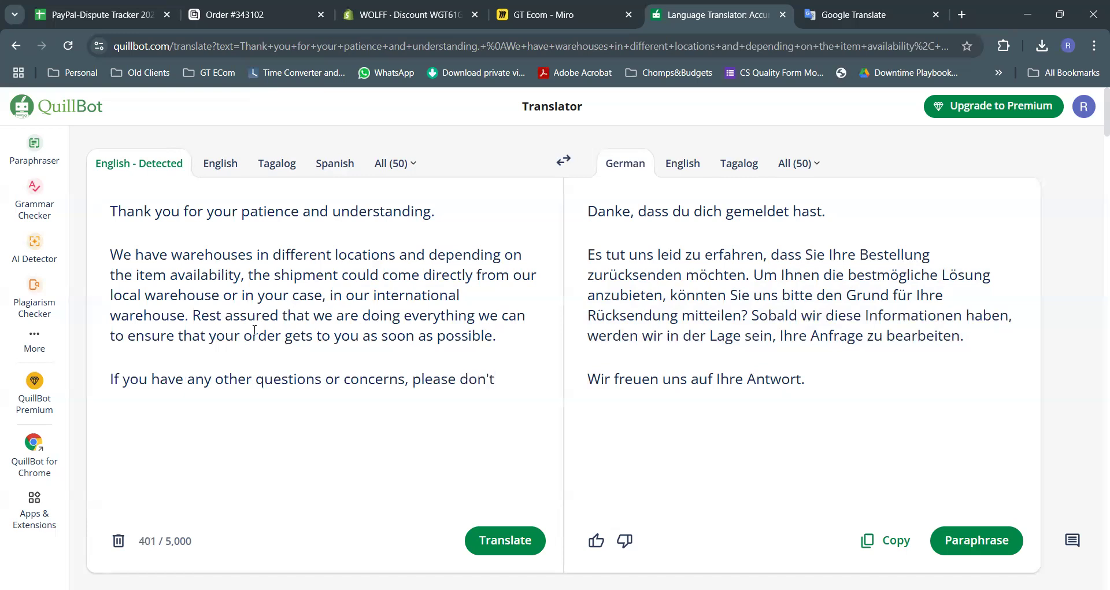
type(" hesitate to reach out.")
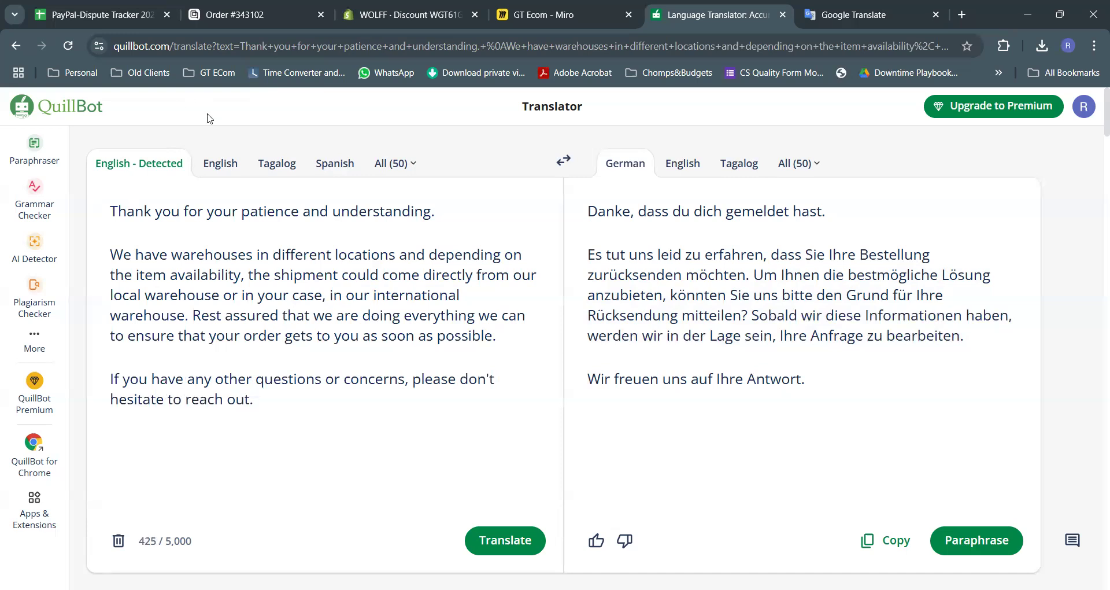
key("alt+Tab")
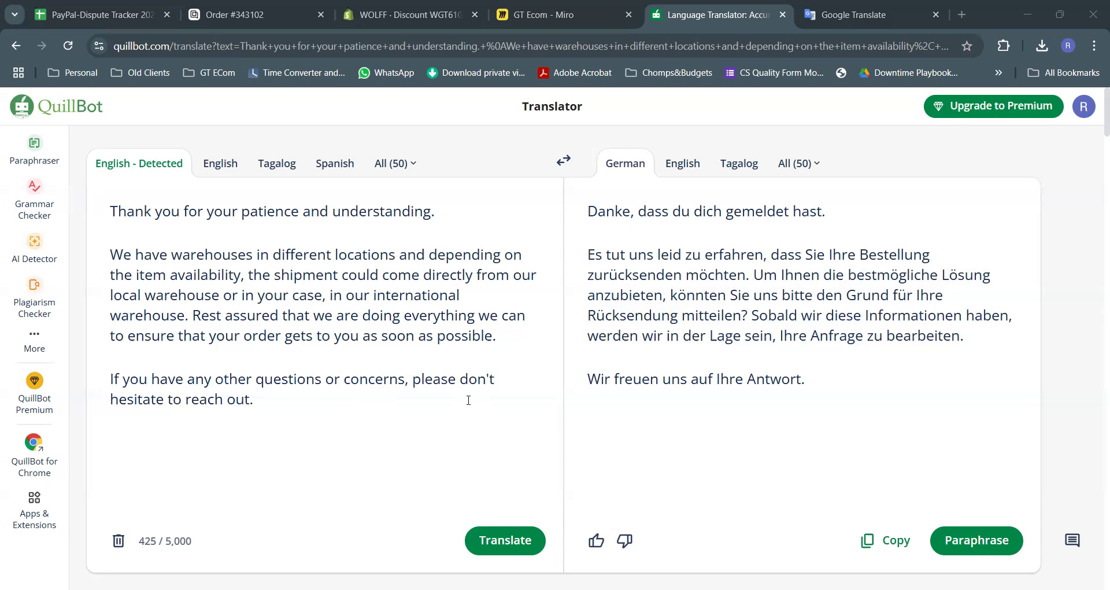
left_click(497, 543)
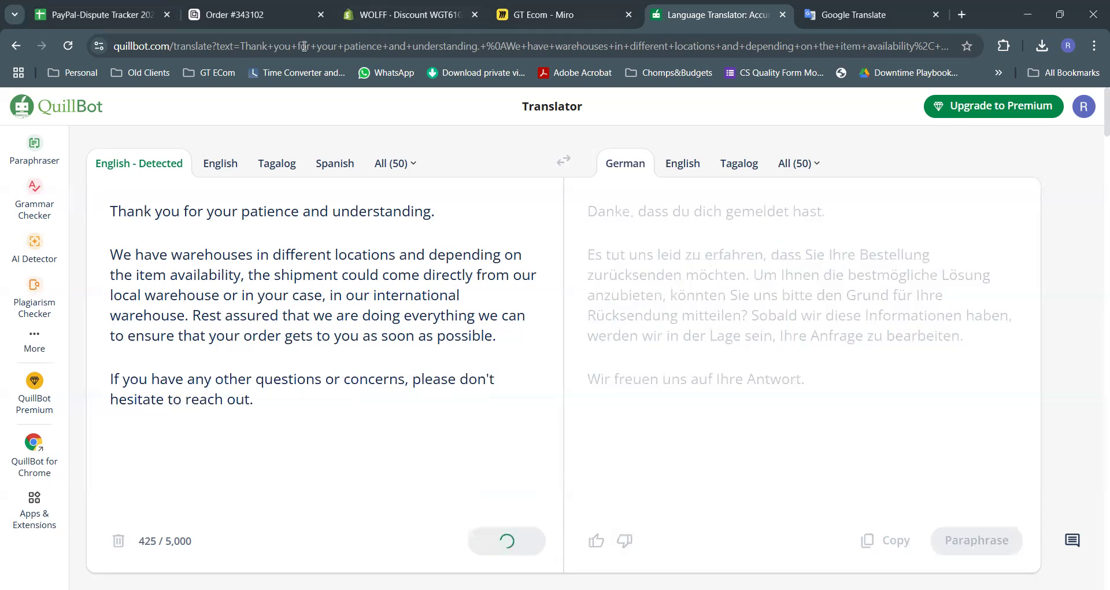
left_click(237, 16)
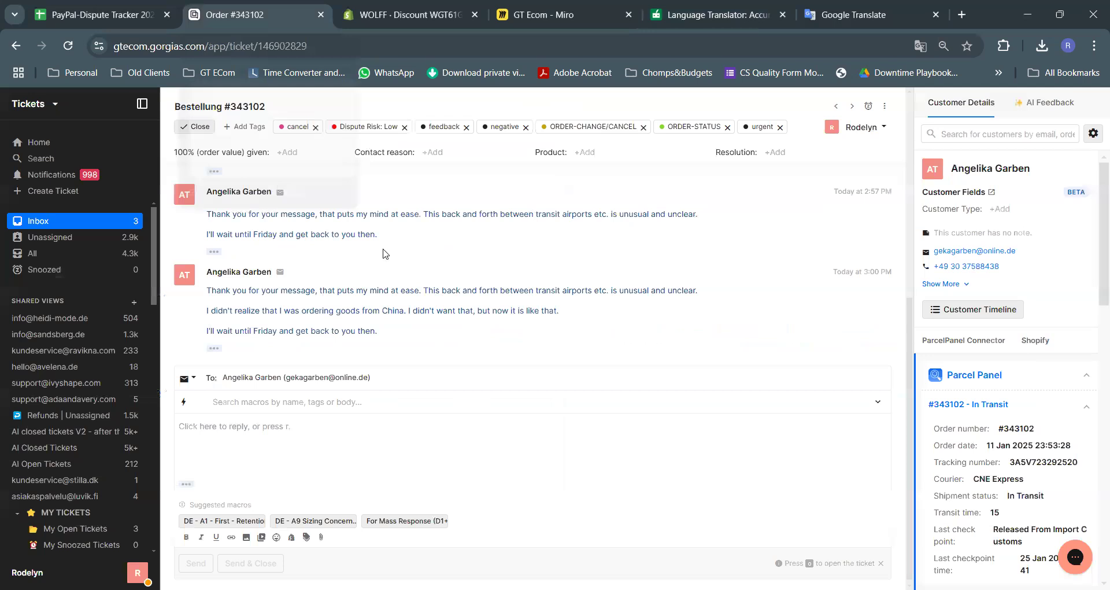
scroll(404, 266, "up", 9)
right_click(448, 259)
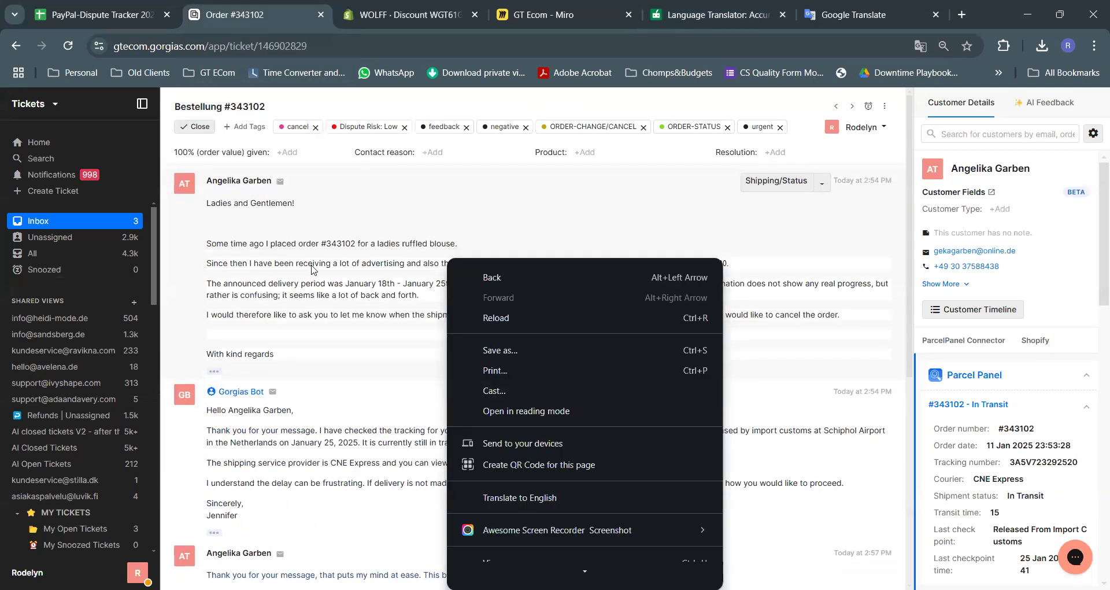
left_click_drag(325, 322, 211, 198)
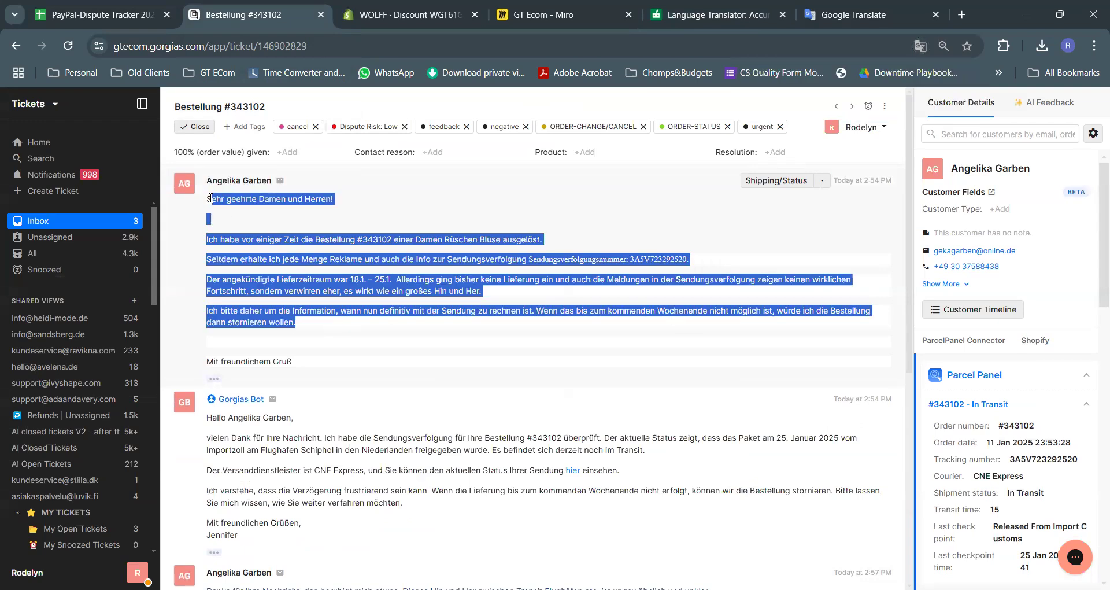
Paste the customer's German message into Google Translate in place of the old text
left_click(870, 8)
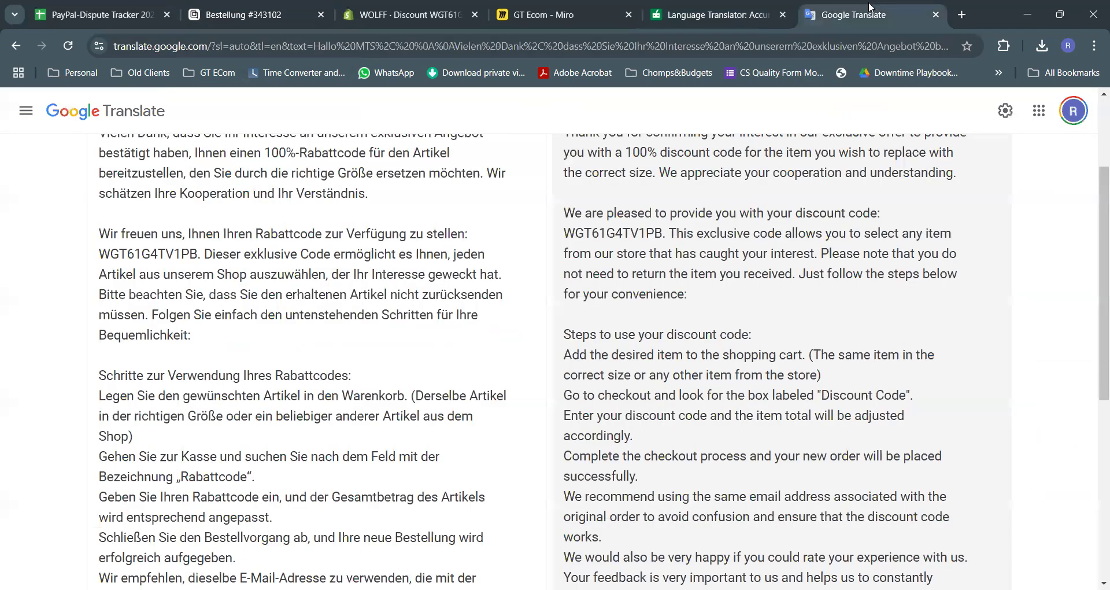
scroll(510, 241, "up", 3)
left_click(525, 238)
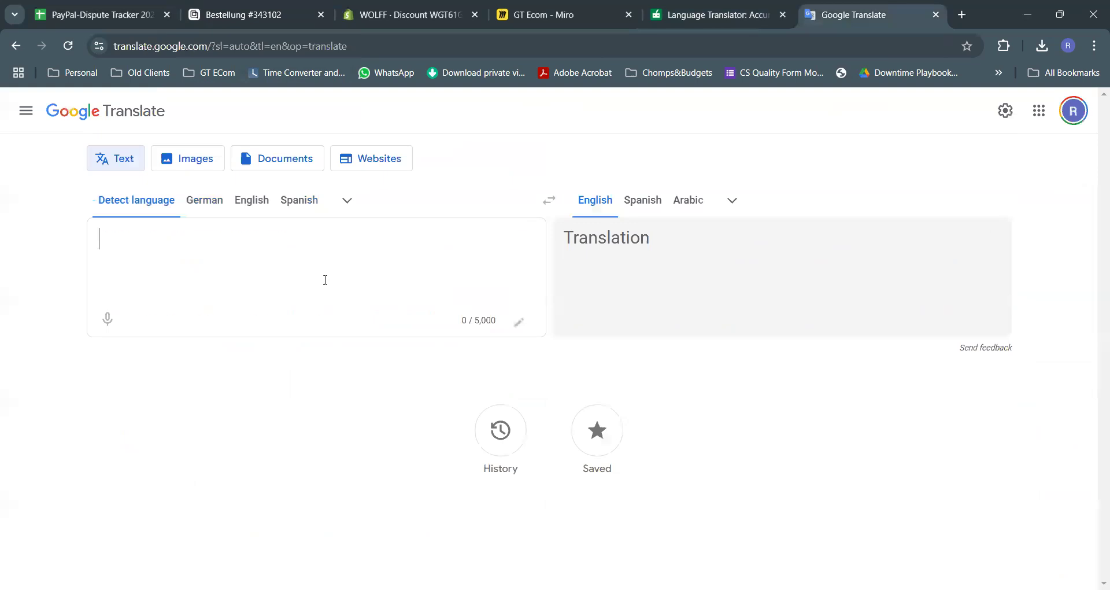
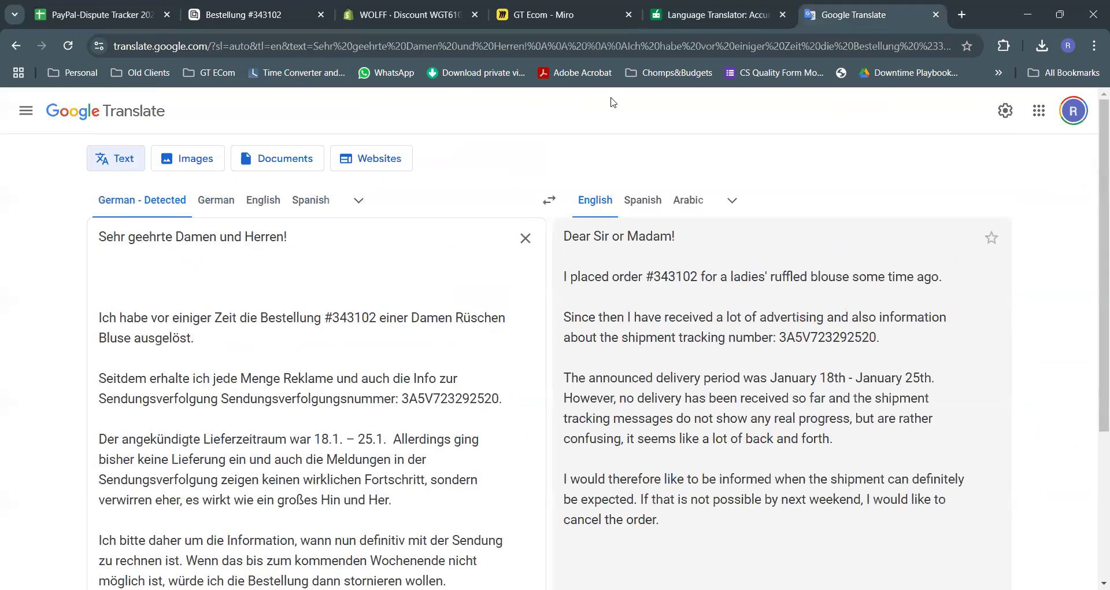
left_click(694, 14)
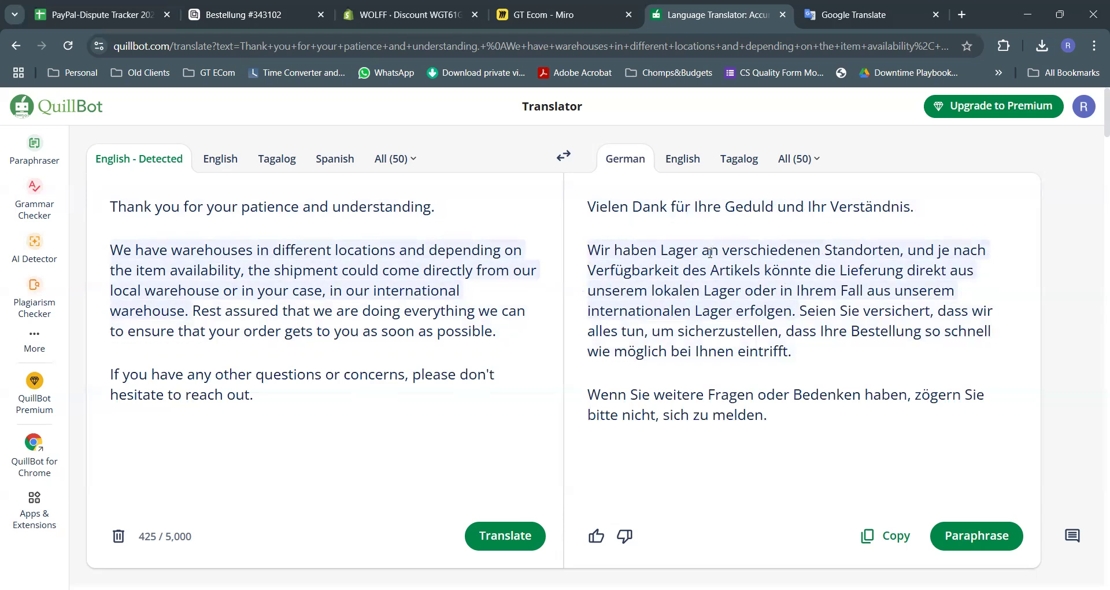
scroll(712, 254, "down", 3)
left_click(878, 323)
scroll(598, 227, "up", 3)
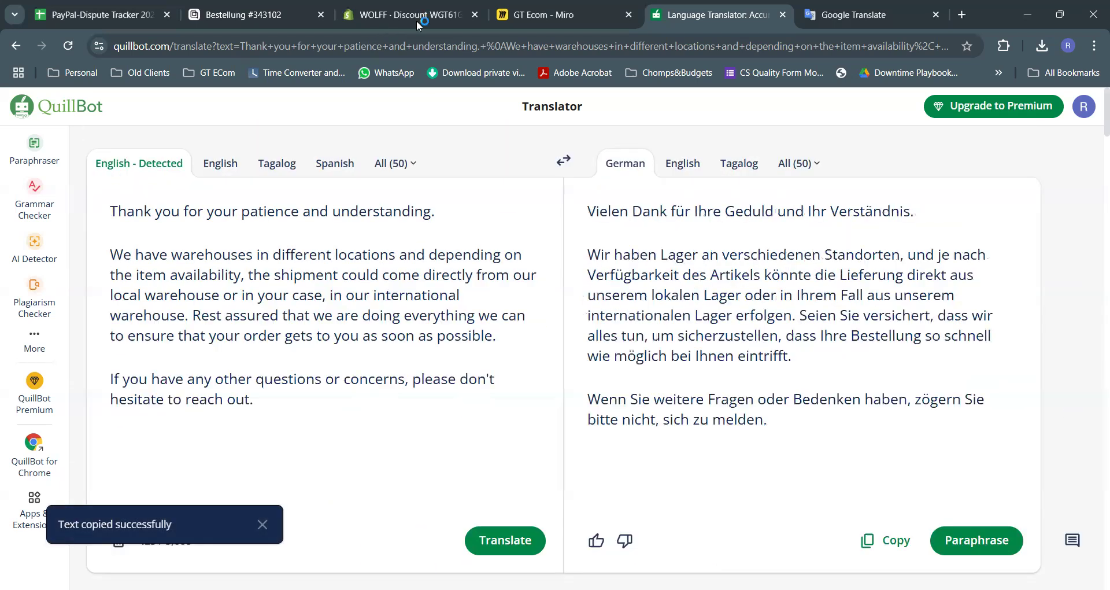
left_click(394, 9)
left_click(307, 9)
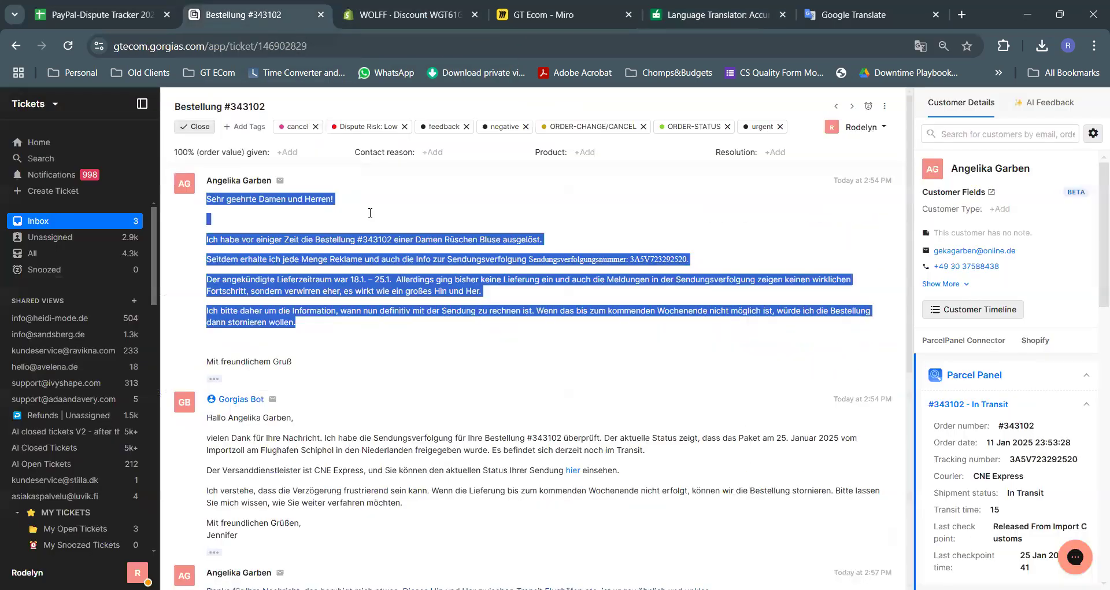
Write a greeting with the customer's first name, paste the German warehouse text, and show the customer timeline
left_click(312, 440)
type("Ha")
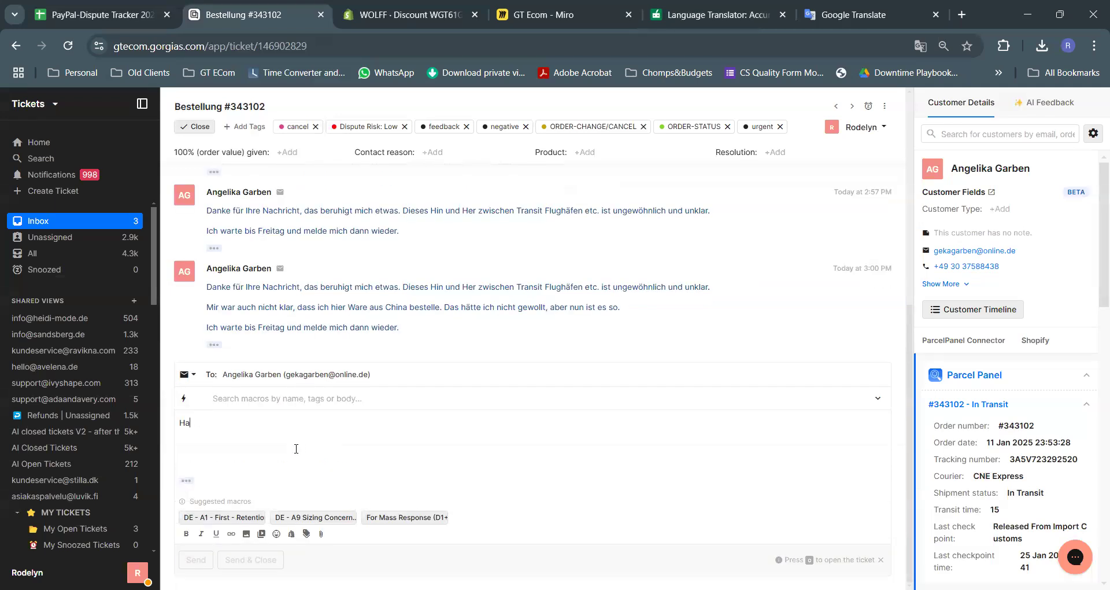
type("llo Angelika,")
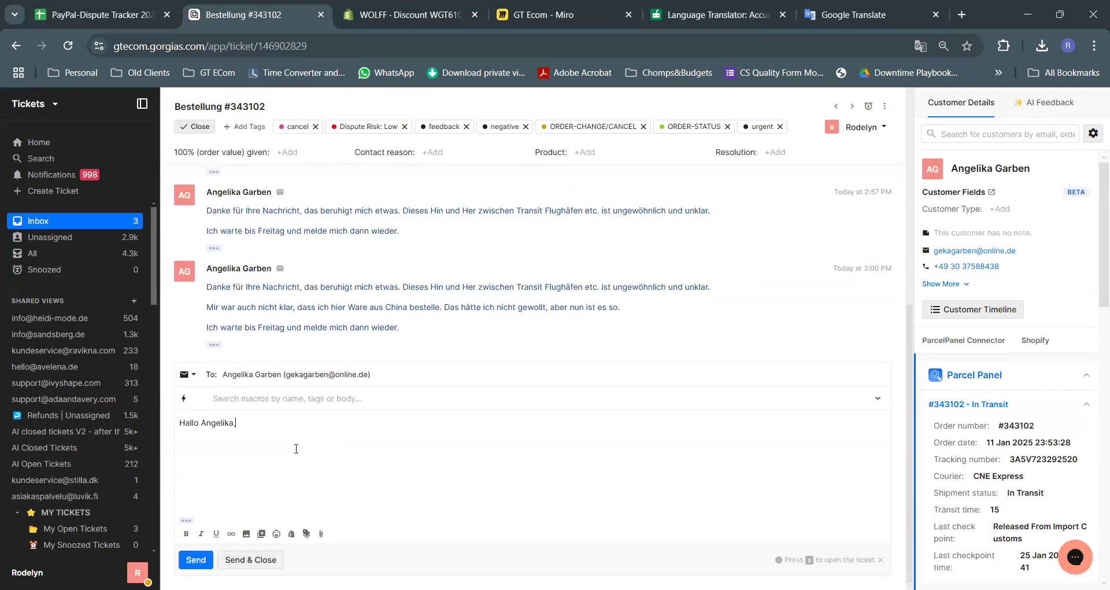
key("ctrl+v")
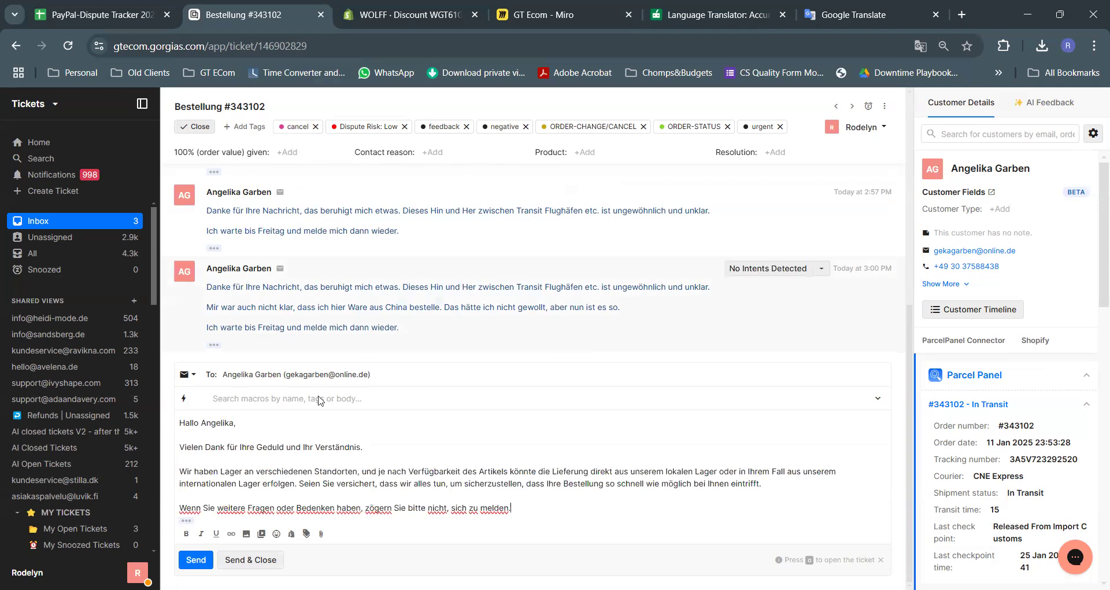
left_click(983, 311)
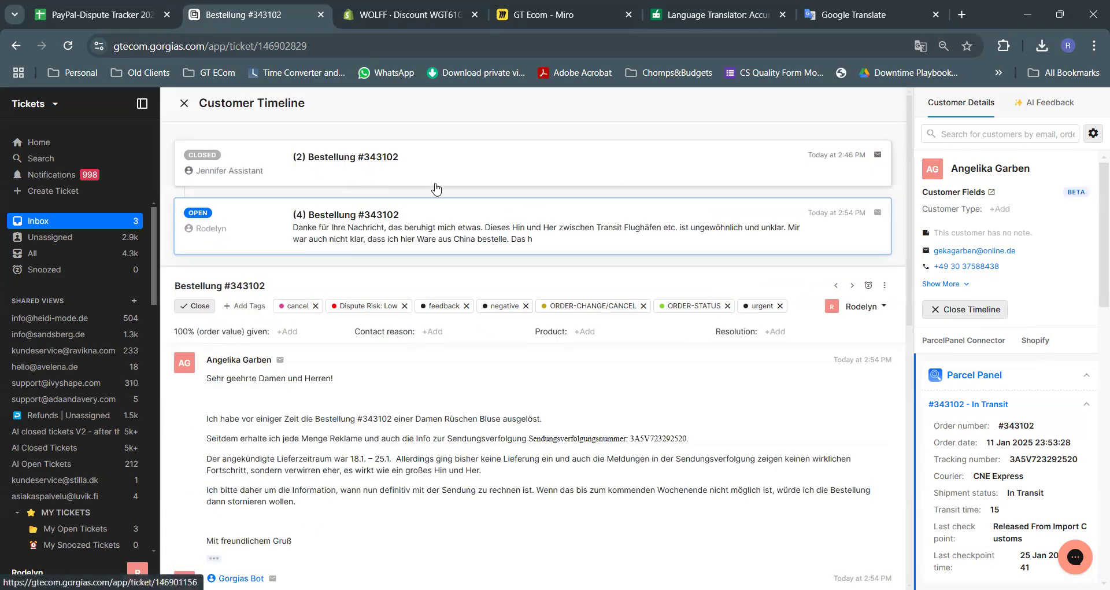
left_click(444, 181)
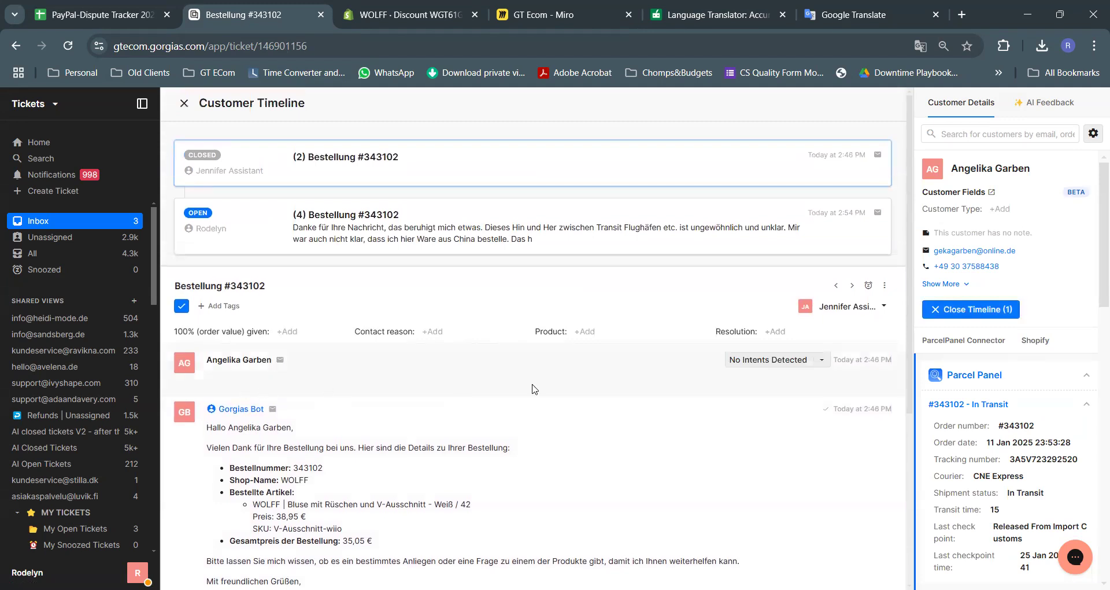
left_click(501, 228)
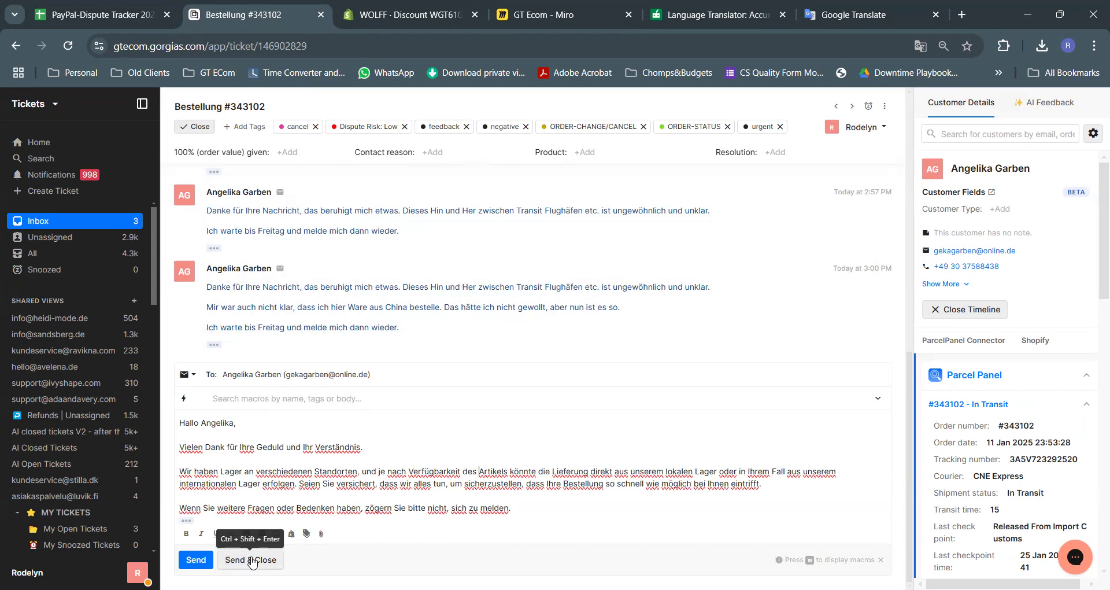
double_click(249, 104)
key("ctrl+c")
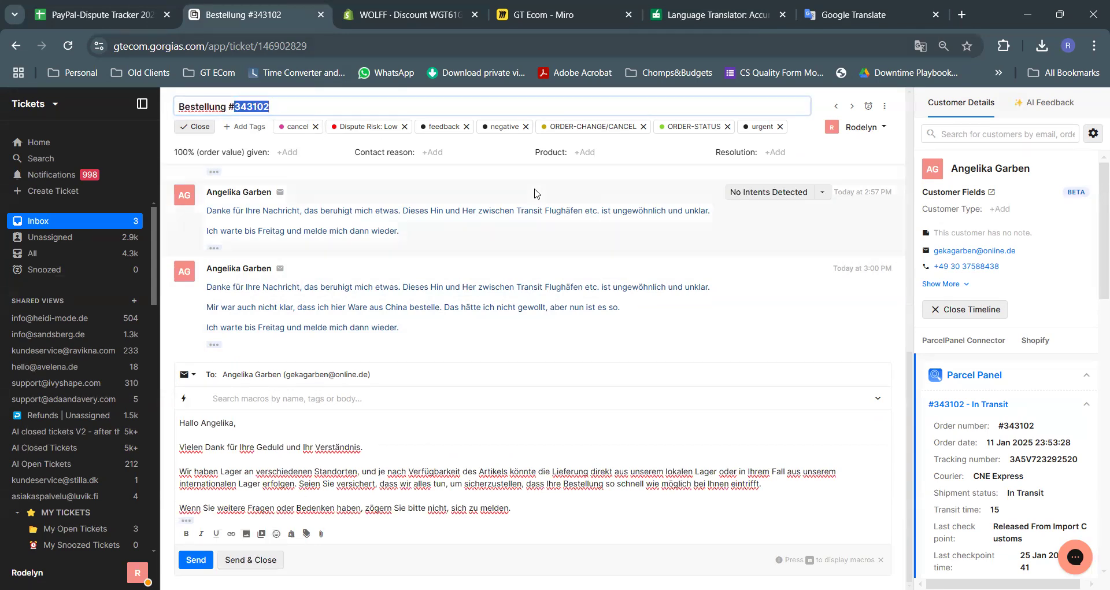
left_click(81, 7)
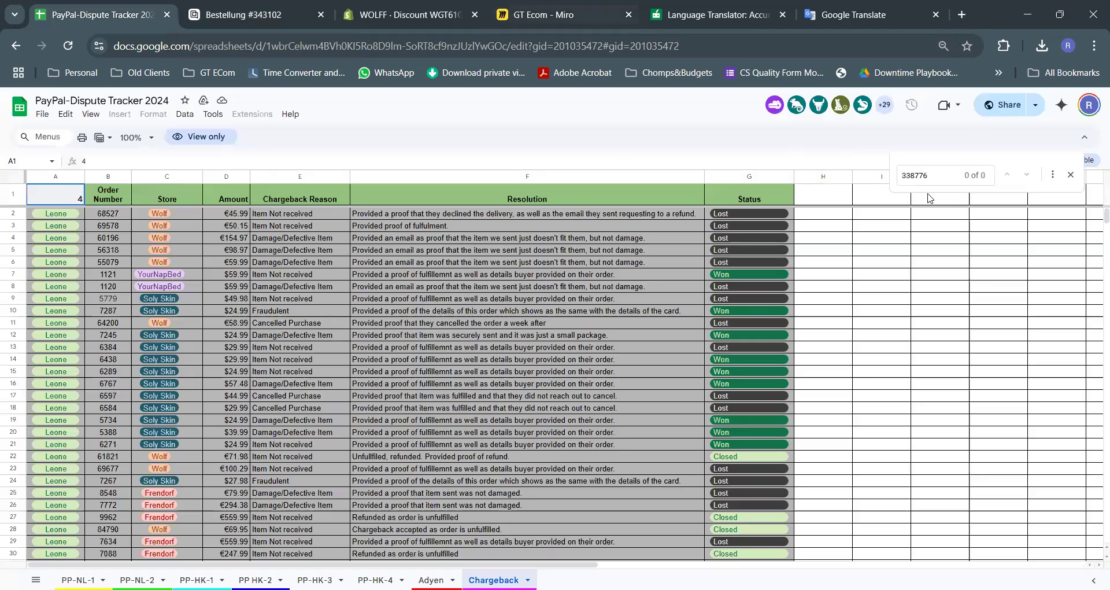
left_click(919, 175)
key("ctrl+a")
key("ctrl+v")
left_click(78, 579)
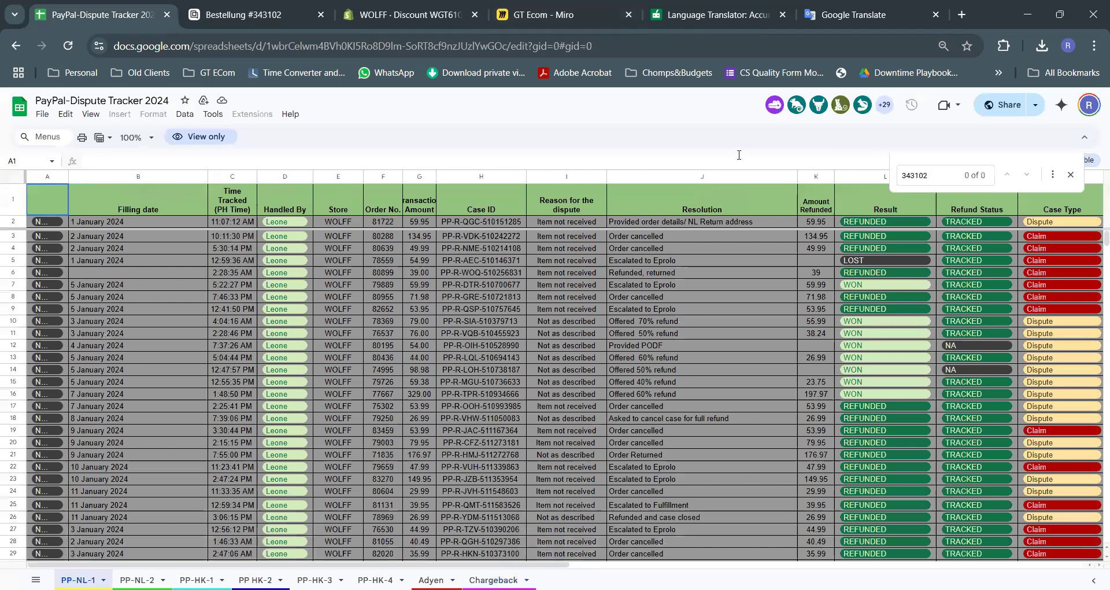
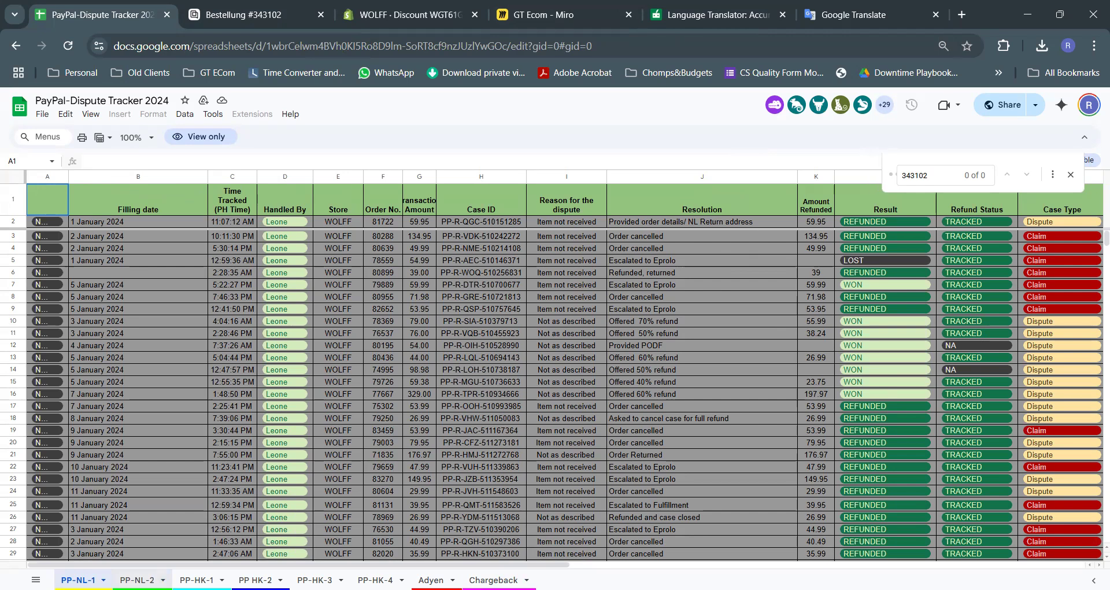
left_click(137, 580)
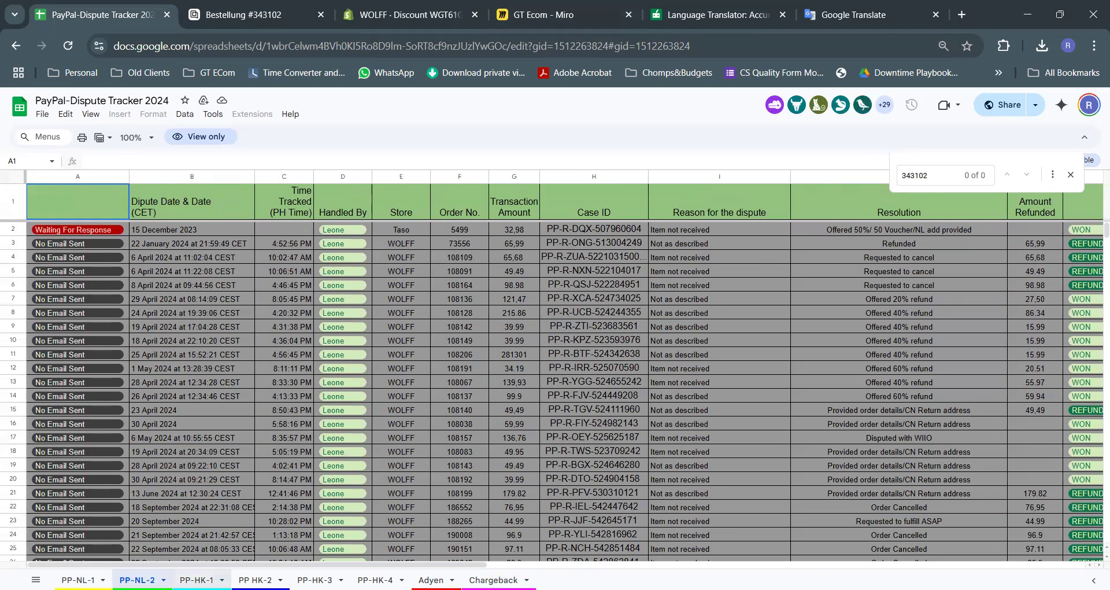
left_click(197, 580)
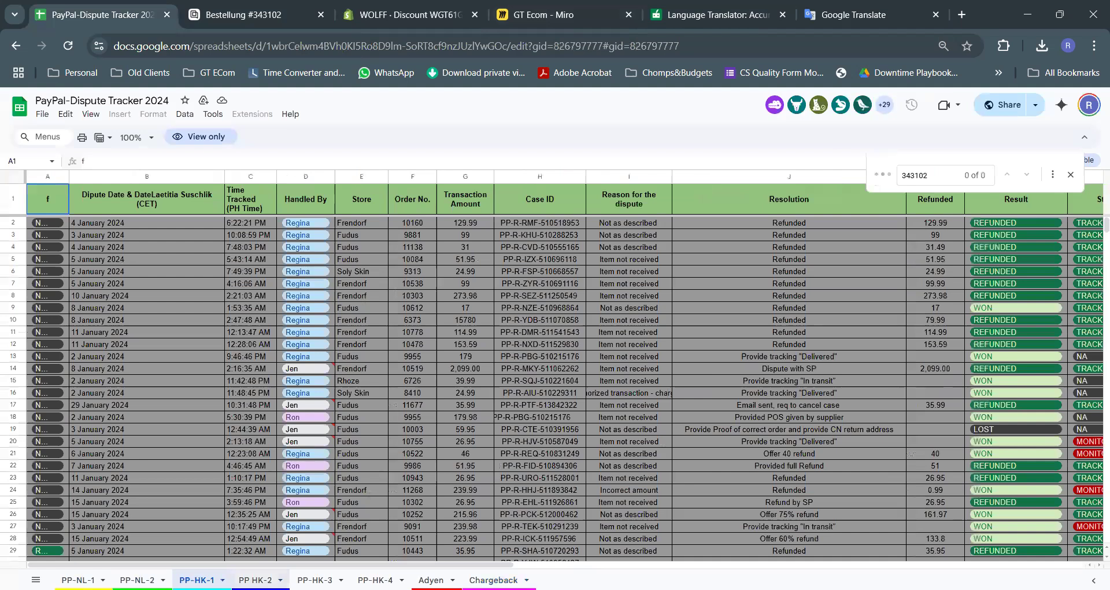
left_click(255, 580)
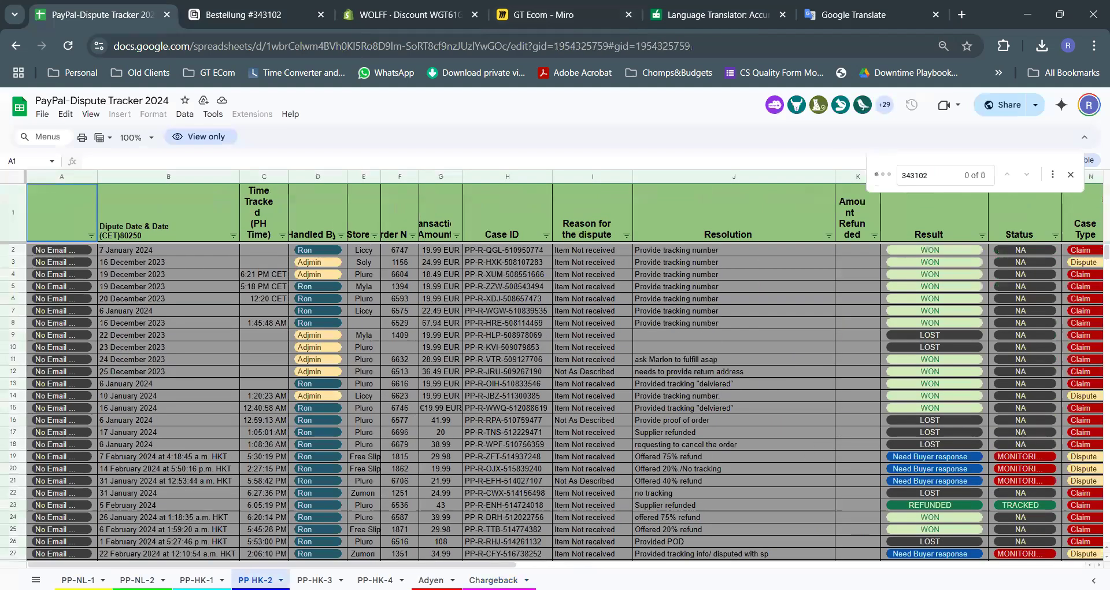
left_click(314, 580)
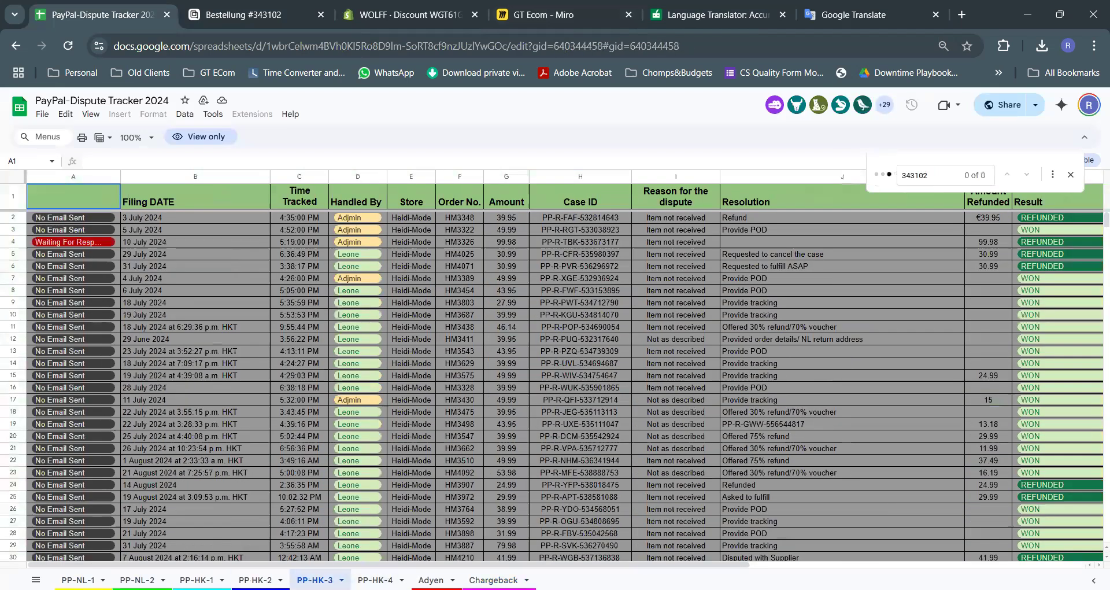
left_click(375, 580)
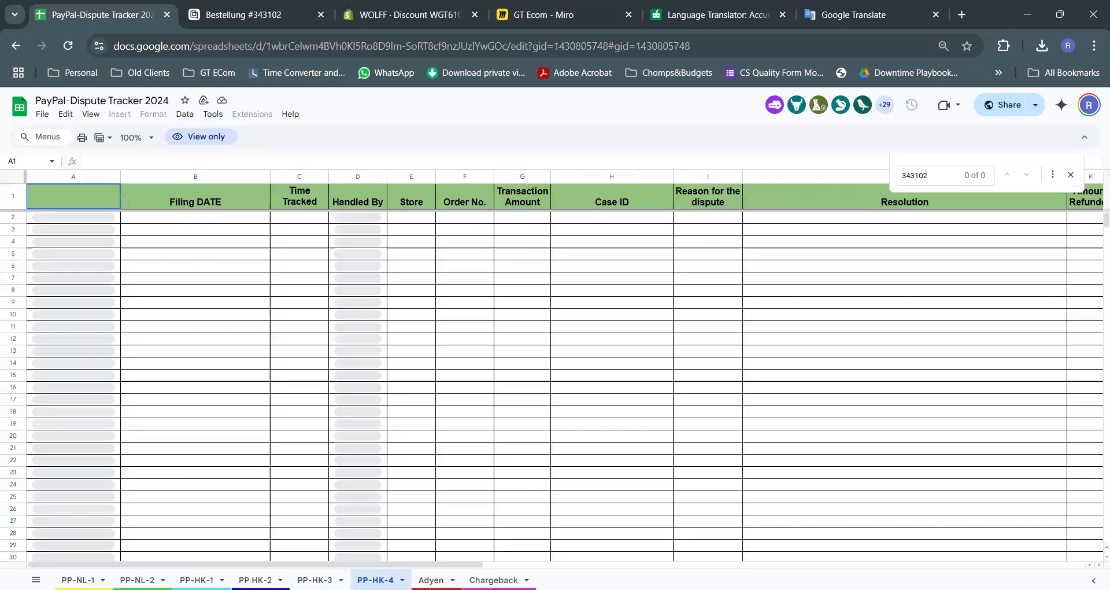
left_click(431, 580)
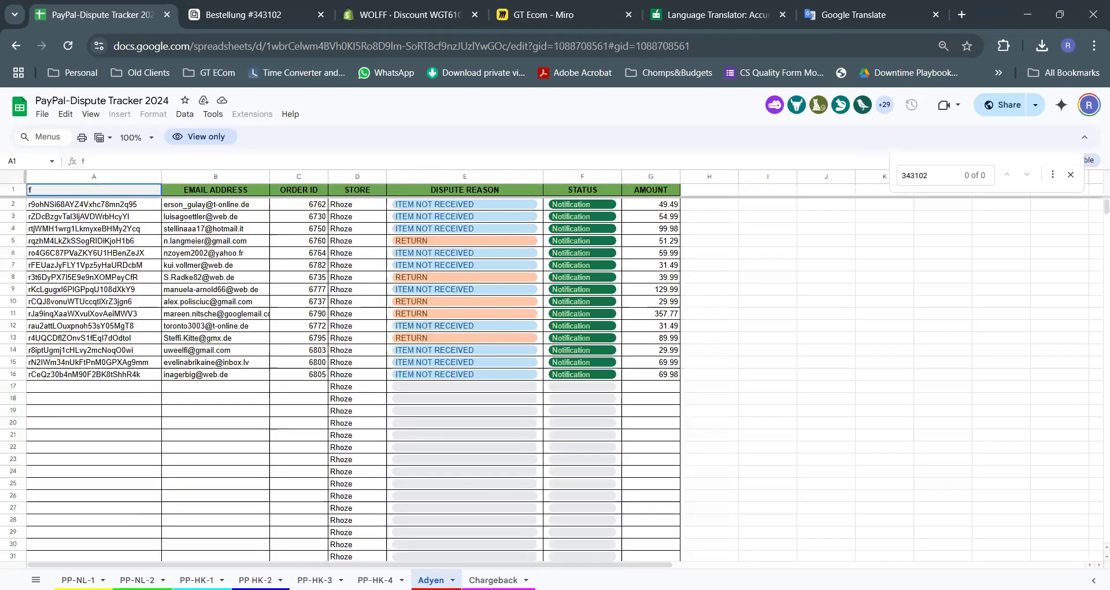
left_click(493, 580)
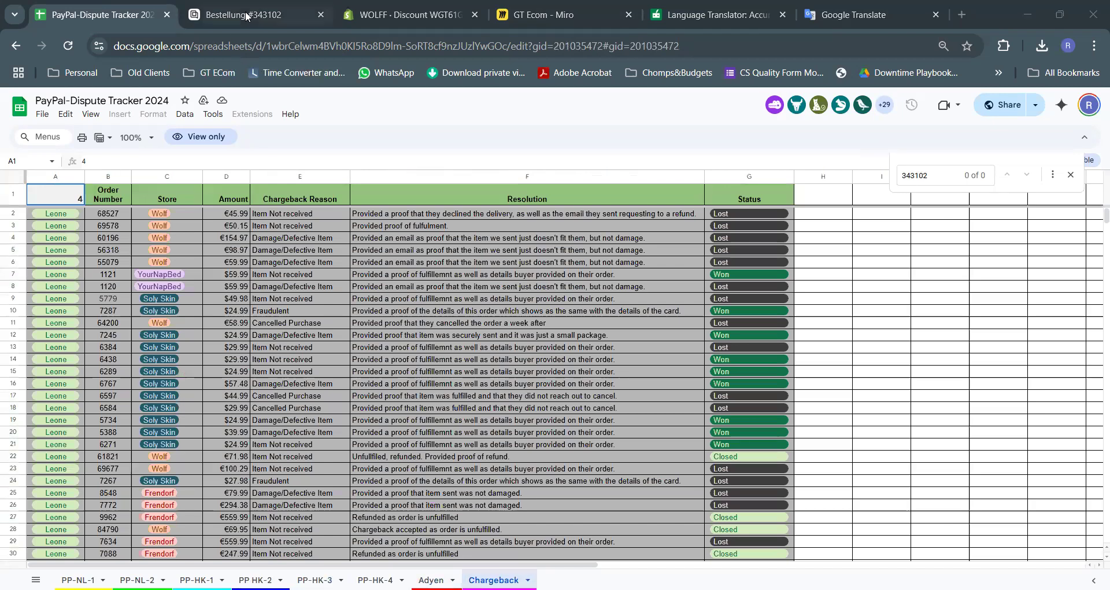
key("ctrl+Tab")
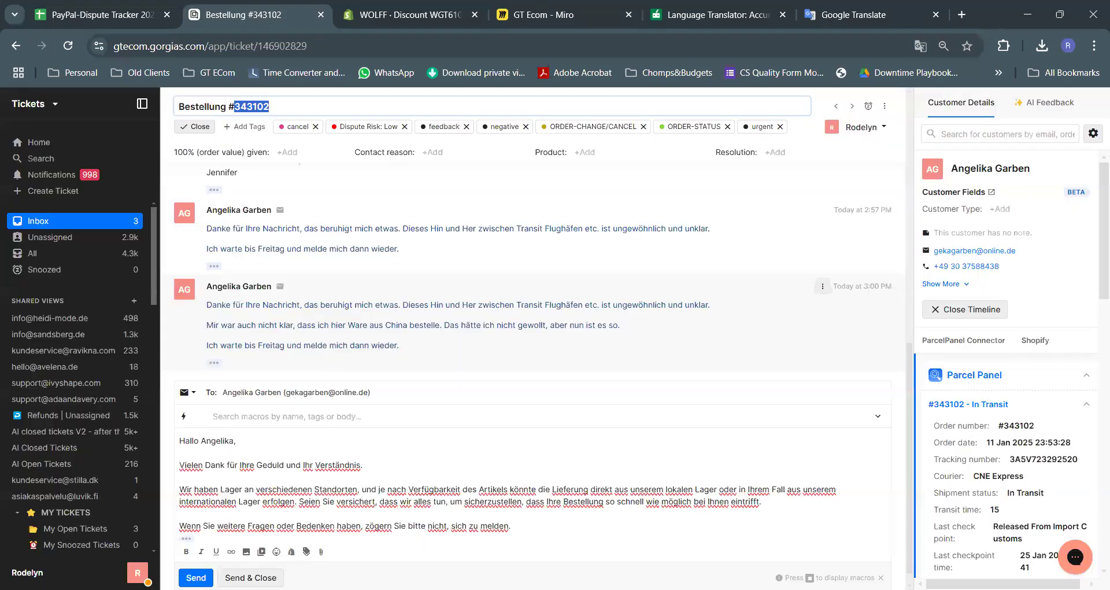
left_click(266, 562)
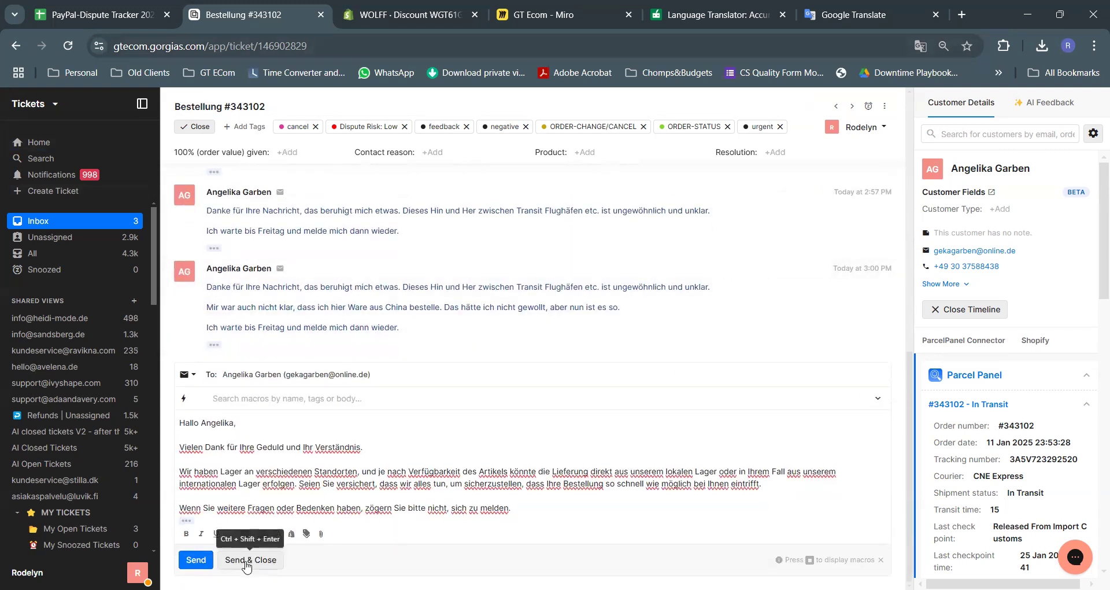
left_click(245, 566)
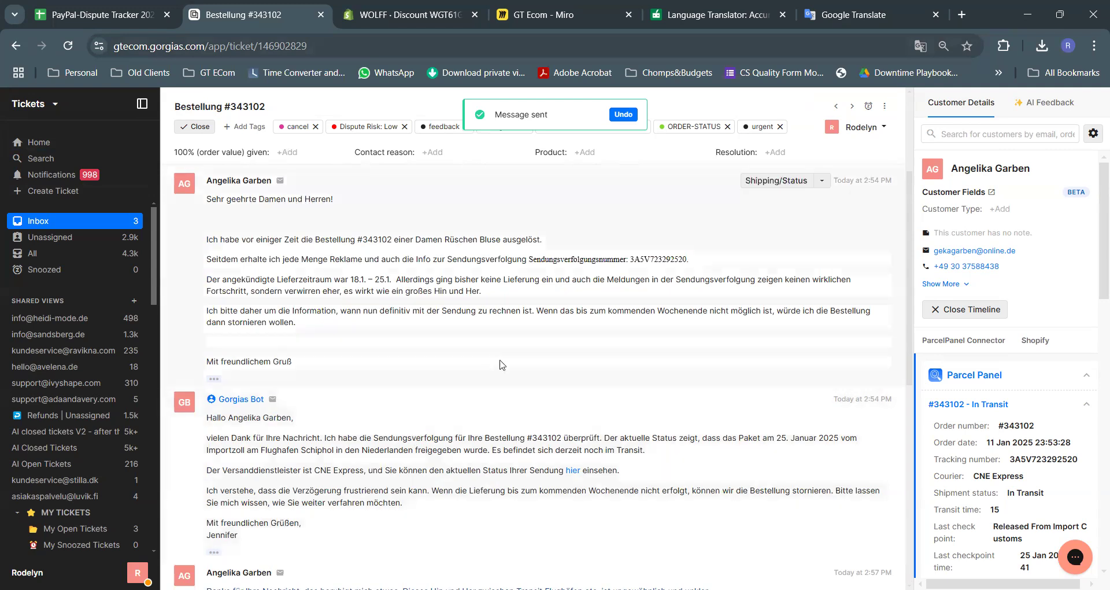
scroll(502, 301, "down", 6)
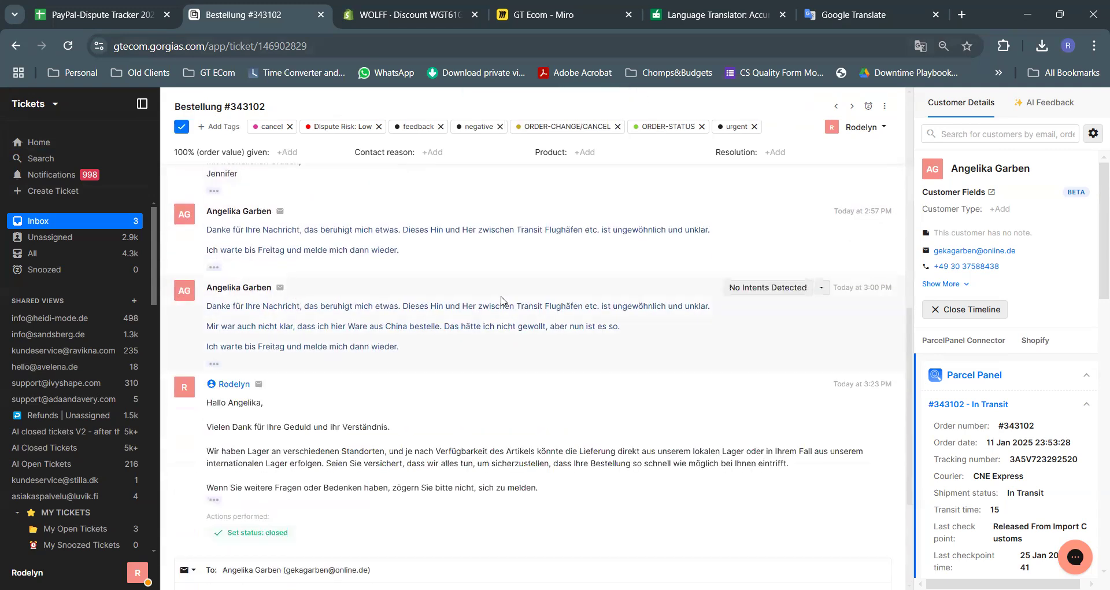
scroll(502, 301, "up", 6)
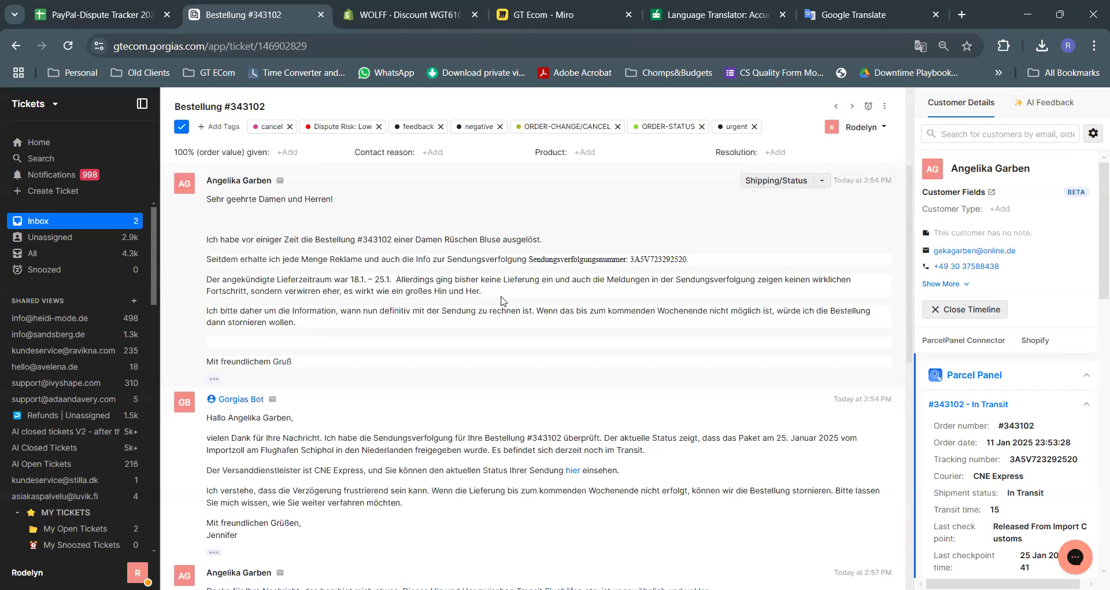
scroll(502, 301, "down", 6)
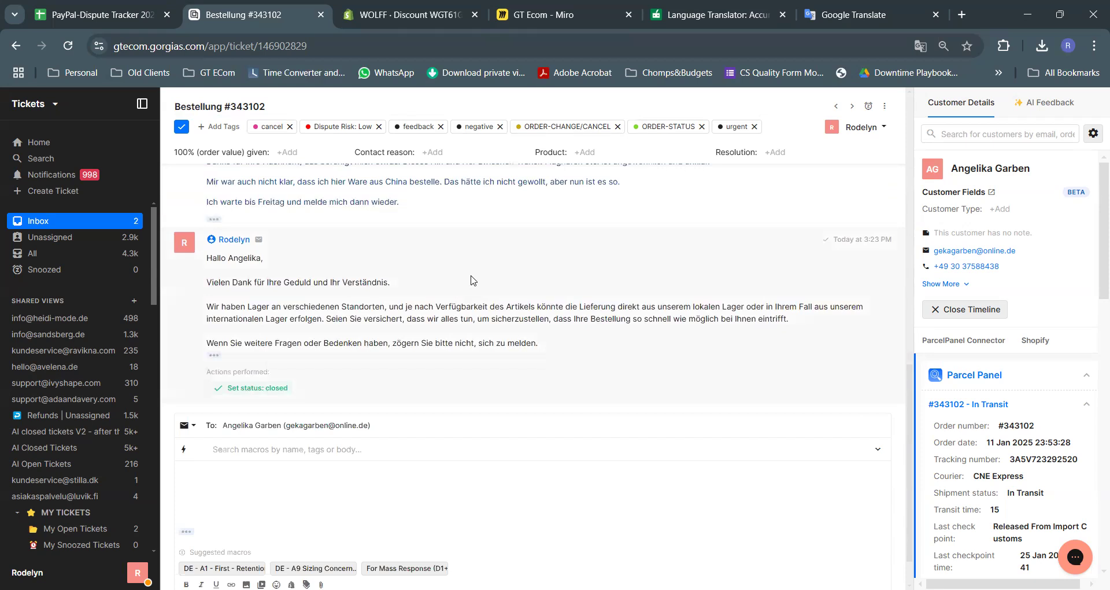
scroll(492, 283, "up", 6)
scroll(485, 283, "down", 4)
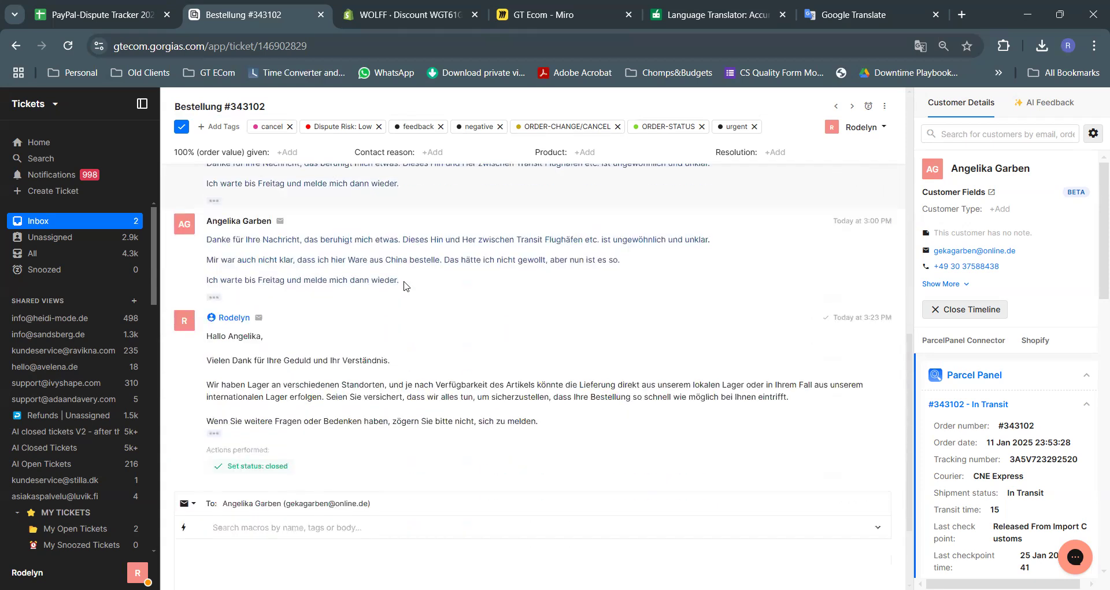
scroll(485, 283, "up", 10)
Open the next ticket on return shipping costs, select the customer's German question, then switch to Google Translate
left_click(851, 287)
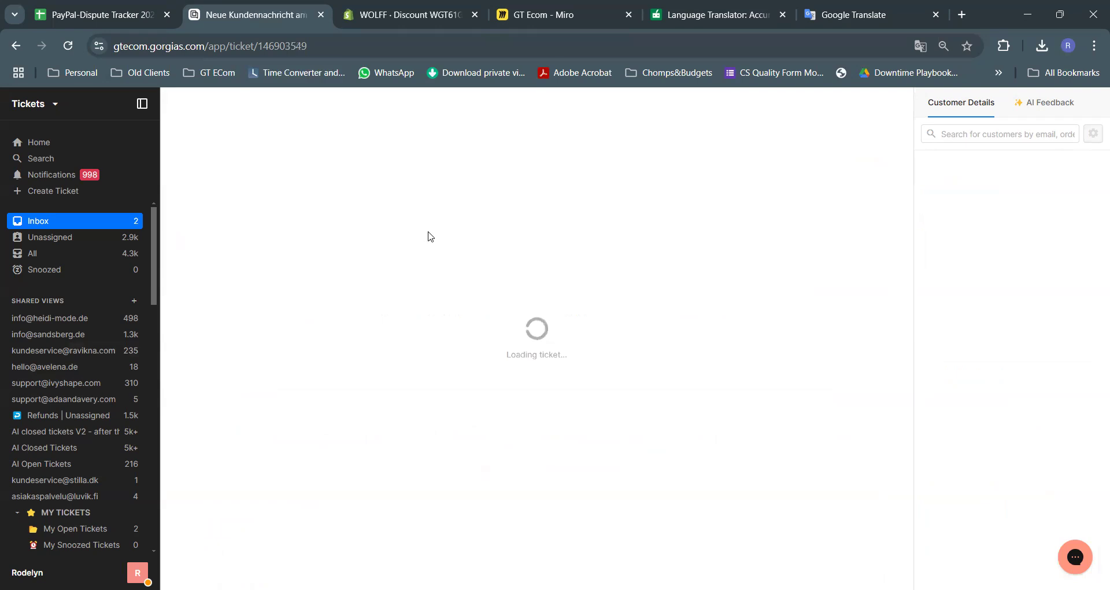
scroll(386, 298, "up", 4)
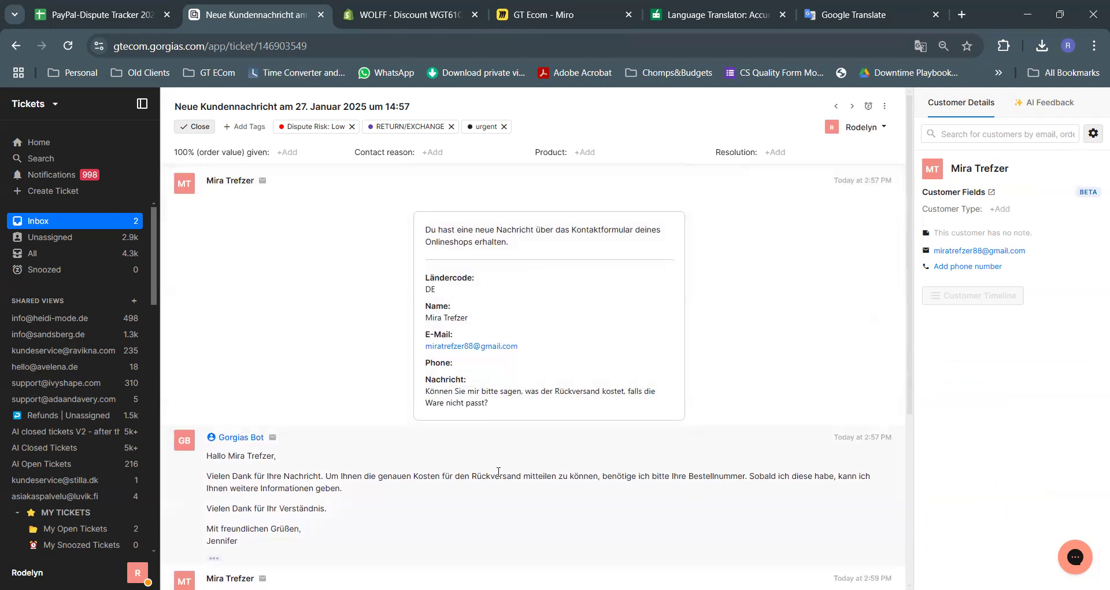
triple_click(532, 391)
key("ctrl+c")
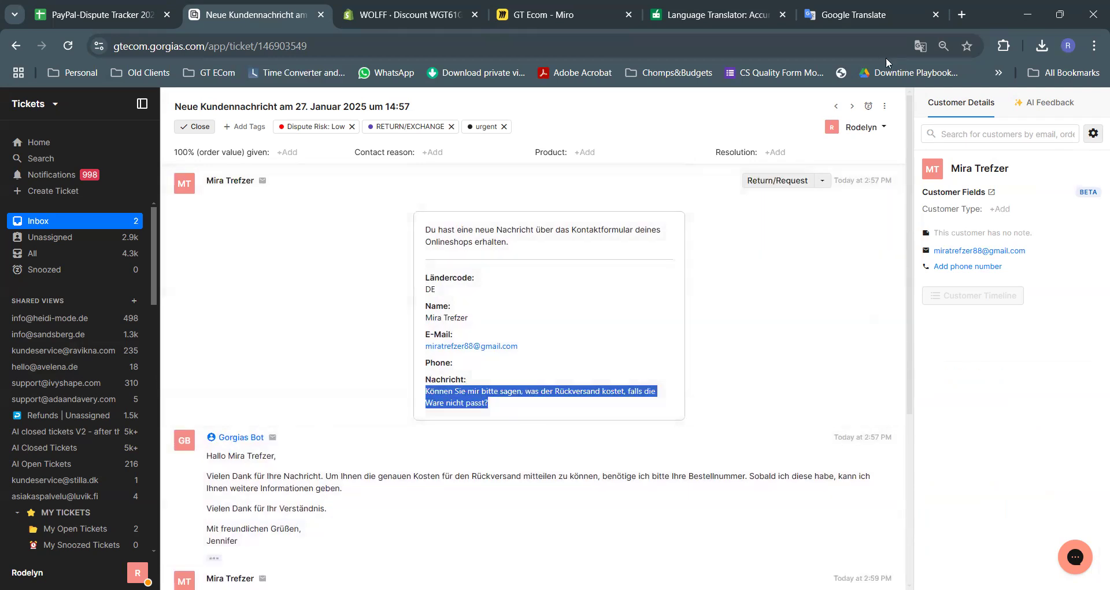
left_click(858, 15)
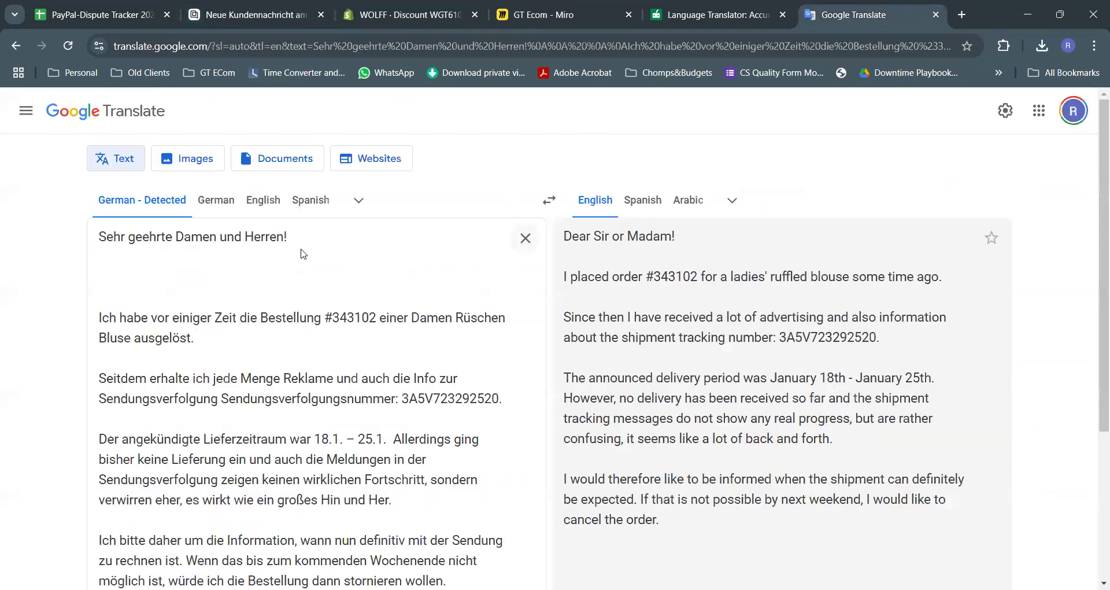
Translate the pasted question, which asks what returning an ill-fitting item costs, and go back to the ticket
key("ctrl+a")
key("ctrl+v")
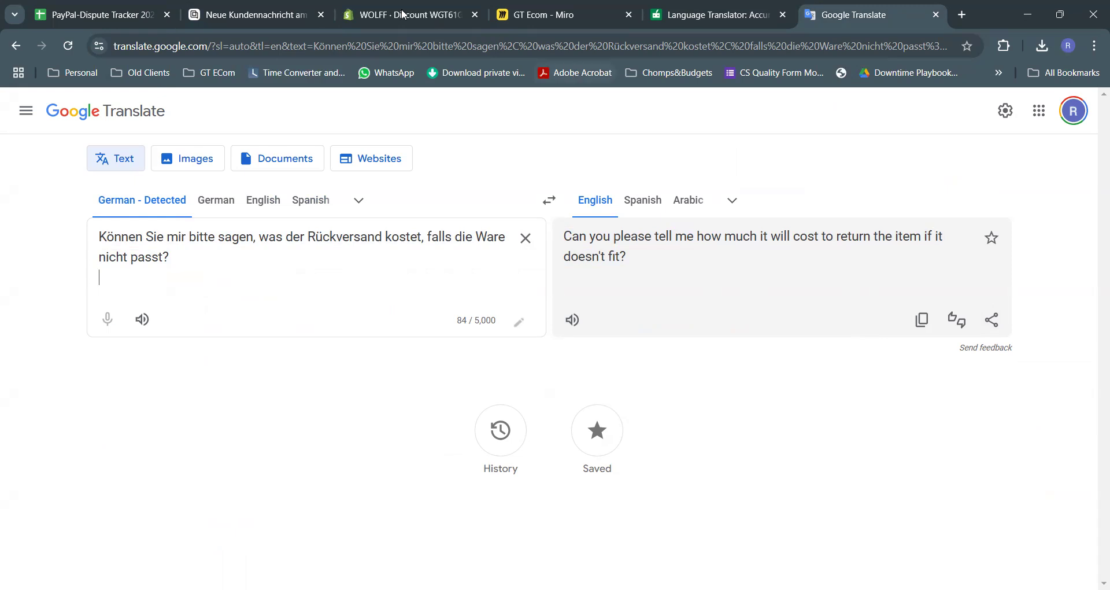
left_click(370, 16)
left_click(255, 15)
scroll(411, 335, "down", 2)
scroll(411, 334, "down", 1)
Translate the whole Gorgias ticket page into English and dismiss the translation prompt
right_click(382, 278)
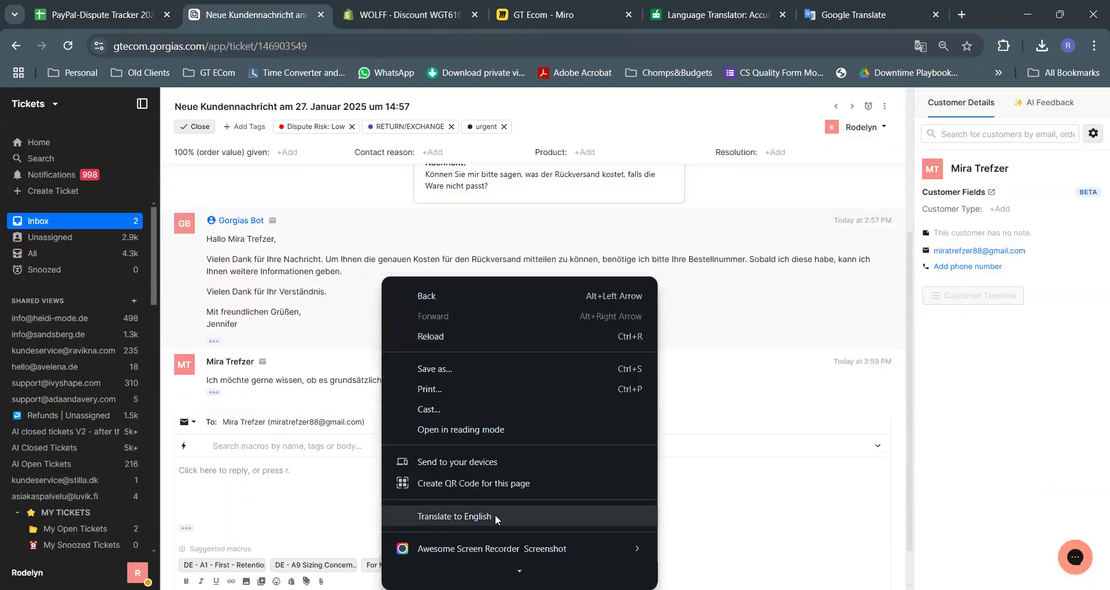
key("Return")
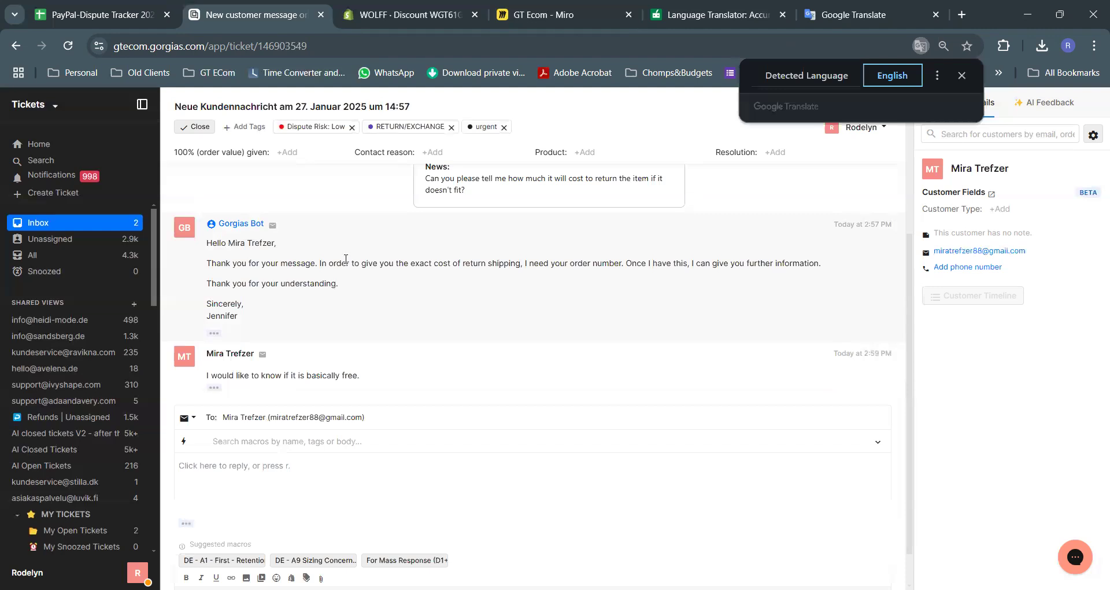
left_click(590, 298)
left_click_drag(409, 263, 681, 263)
left_click(620, 313)
left_click(673, 299)
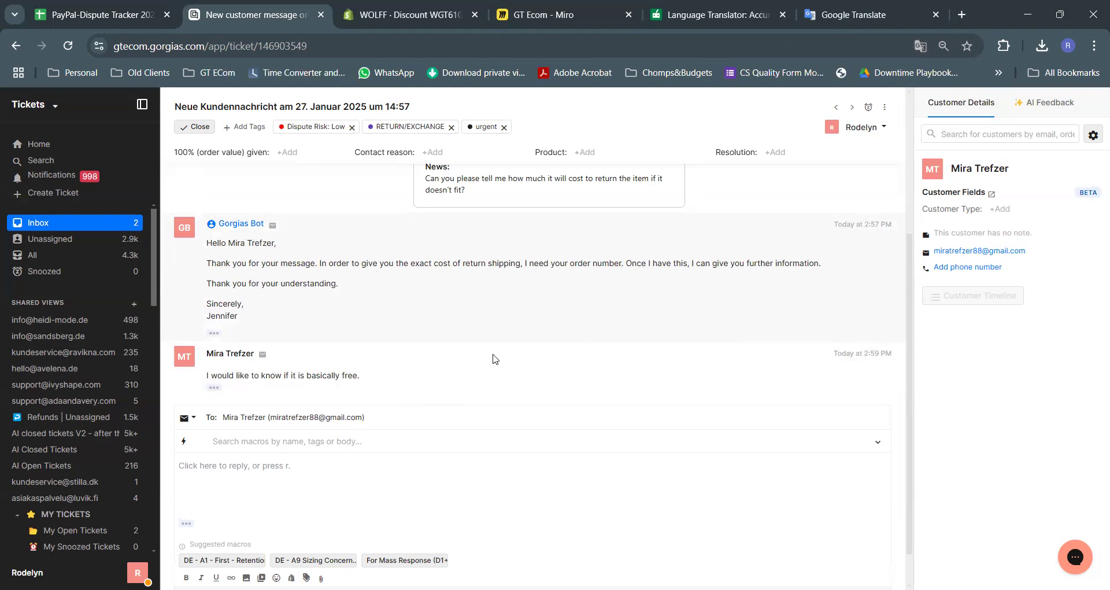
Show the reply box's full From and Cc/Bcc fields, then open a new browser tab
scroll(481, 267, "up", 2)
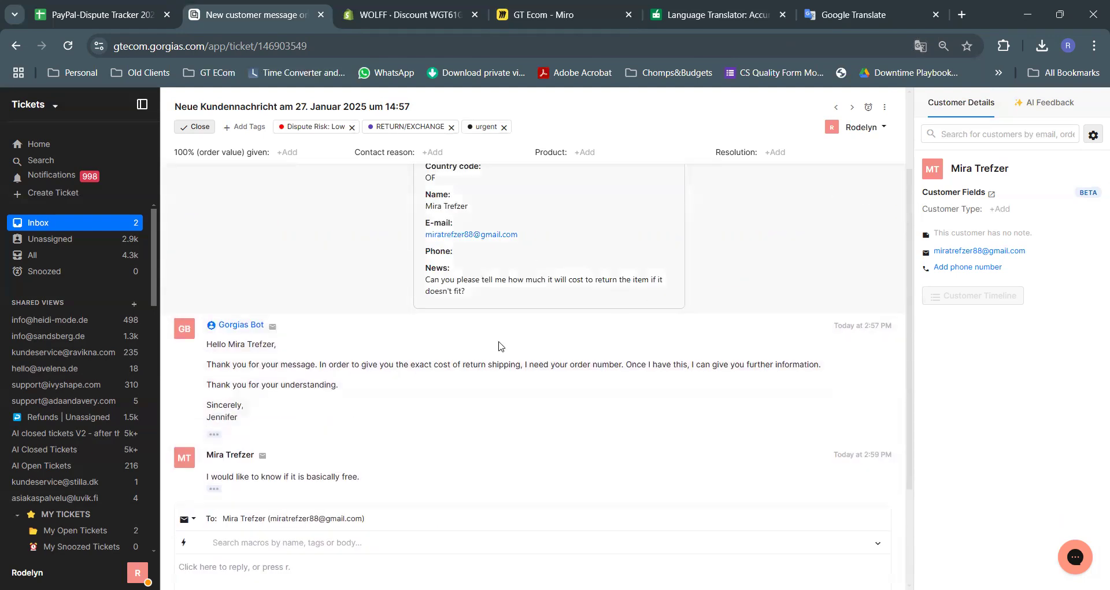
scroll(510, 359, "down", 1)
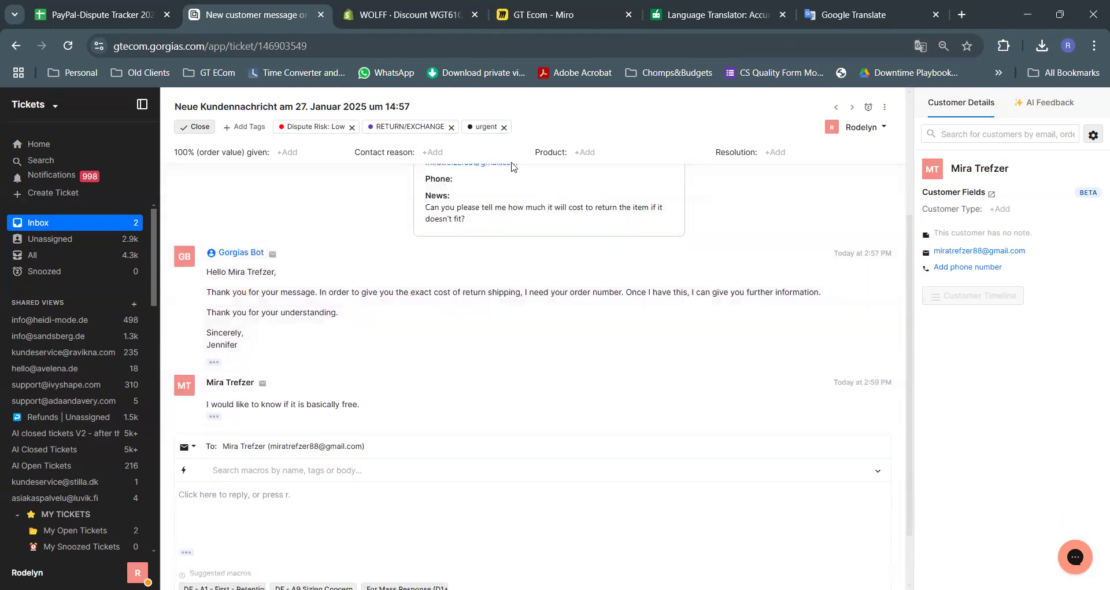
scroll(457, 266, "down", 1)
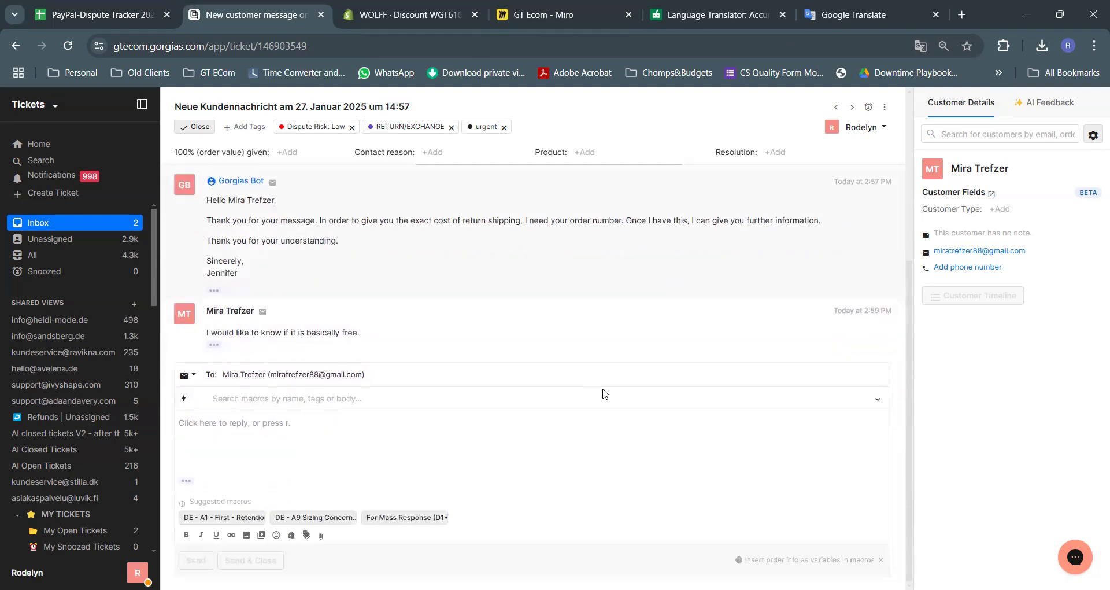
left_click(478, 380)
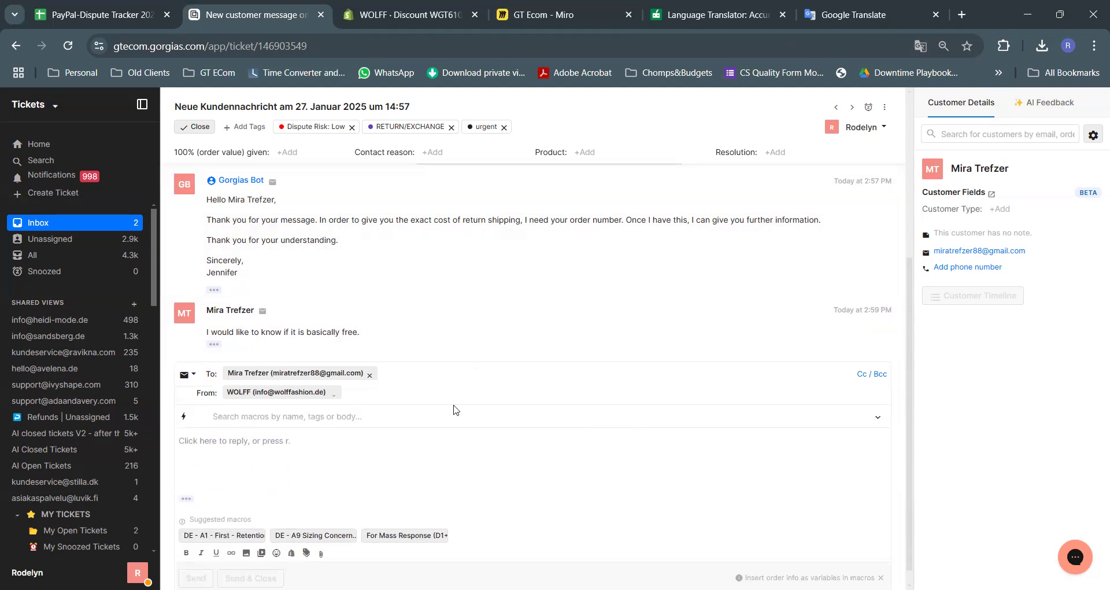
left_click(959, 16)
Load the wolffashion.de terms of service page and translate it into English
type("wo")
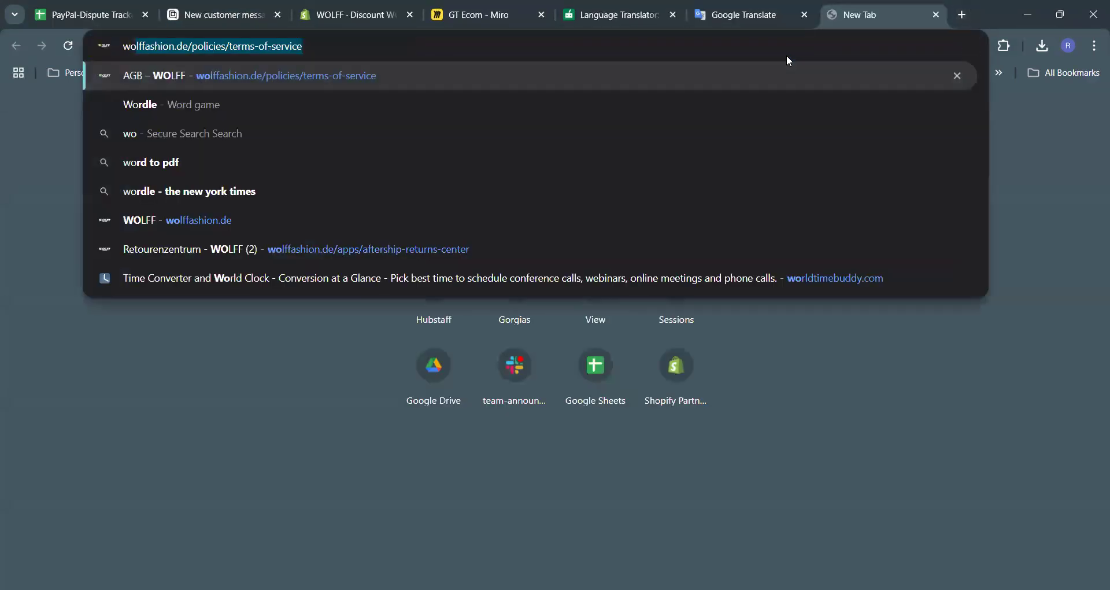
key("Return")
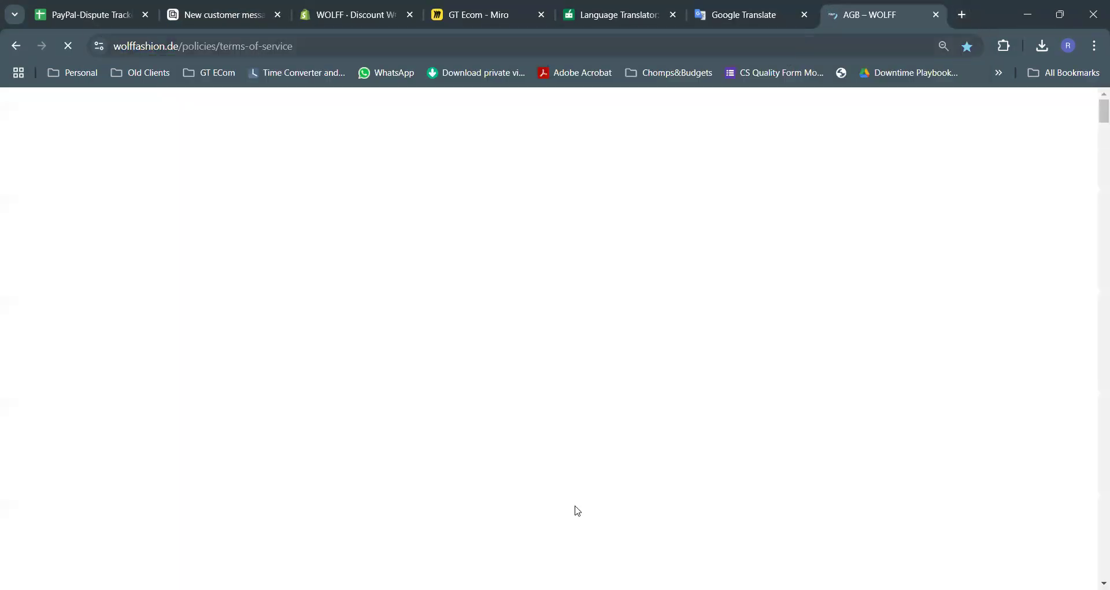
right_click(741, 300)
scroll(868, 185, "down", 1)
left_click(849, 195)
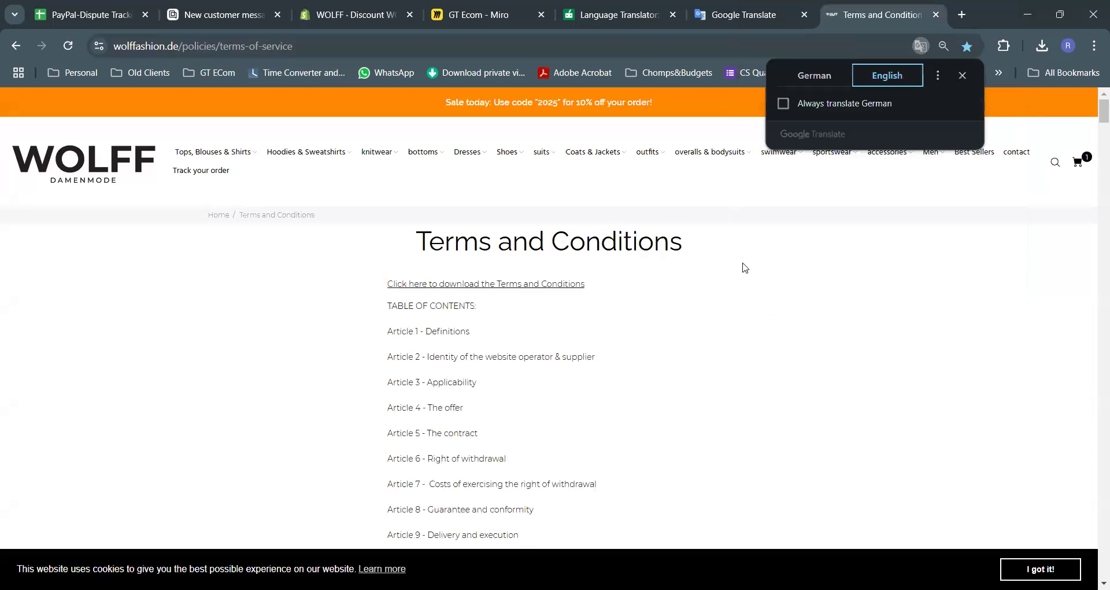
scroll(676, 297, "down", 9)
scroll(566, 286, "down", 15)
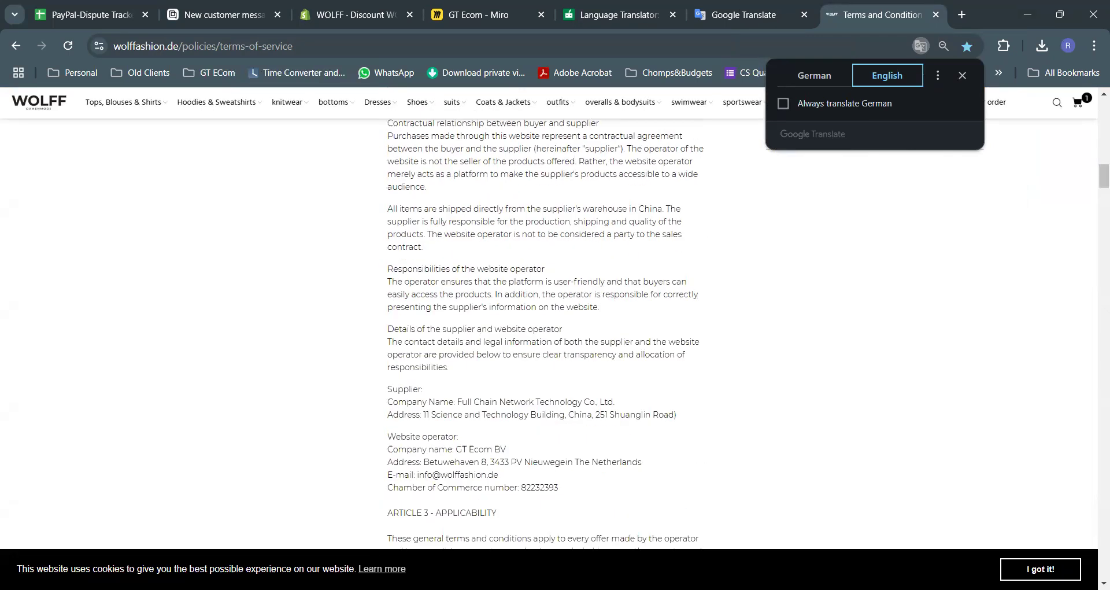
key("alt+Tab")
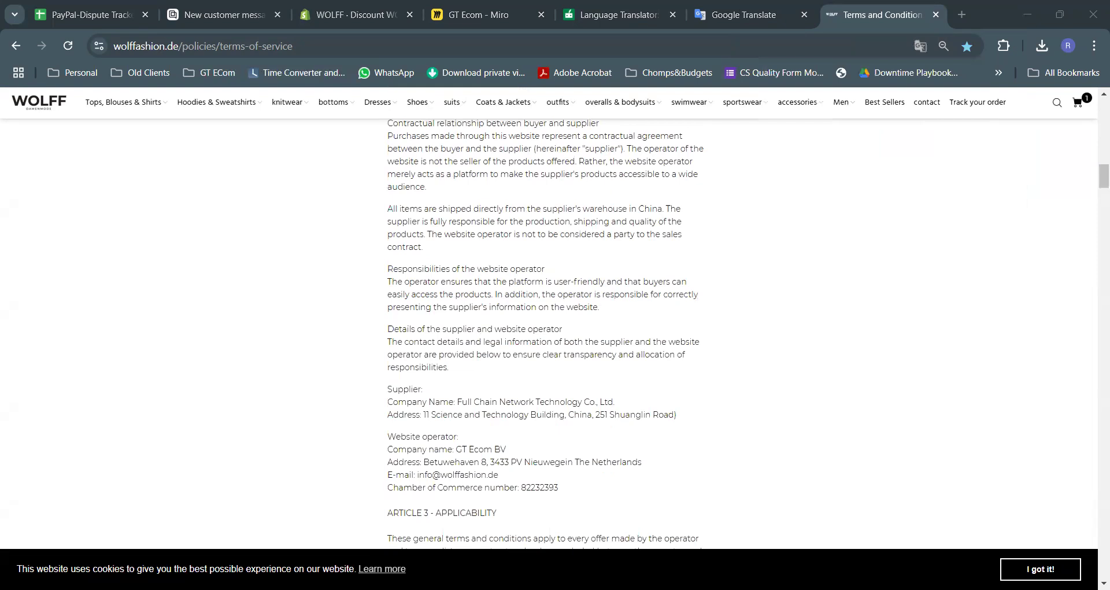
Scroll through the translated terms, then back up to the operator details and Article 3 – Applicability
scroll(462, 401, "down", 15)
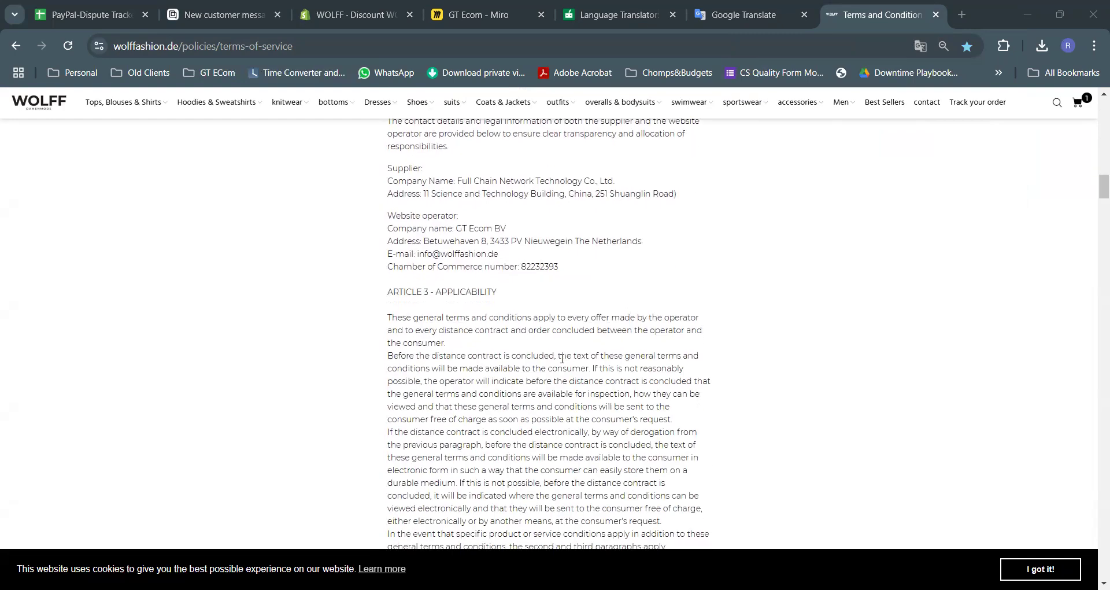
scroll(562, 358, "down", 12)
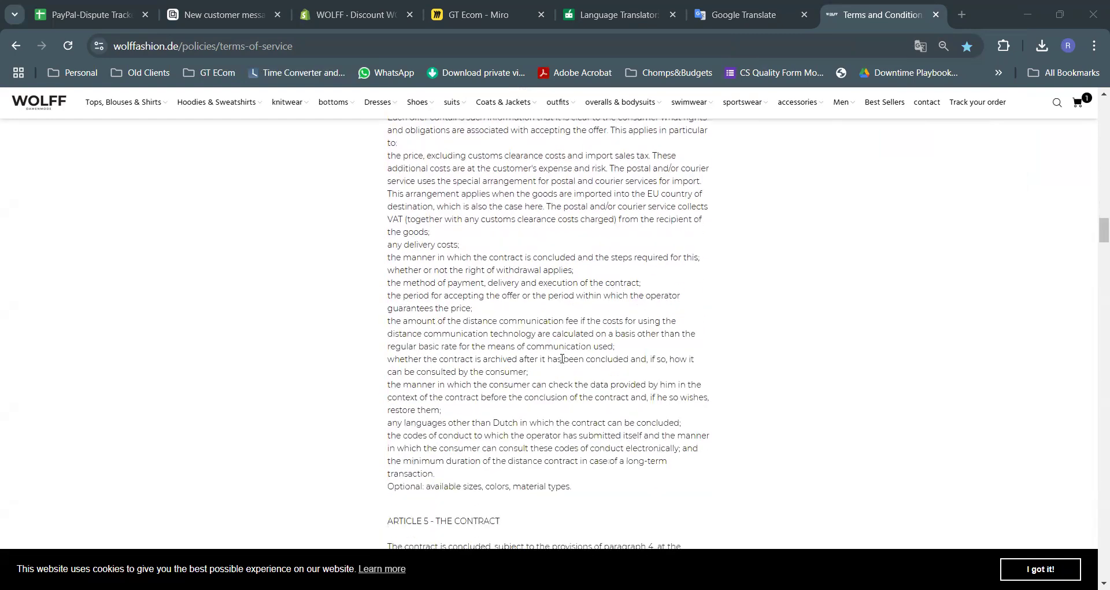
scroll(562, 358, "down", 10)
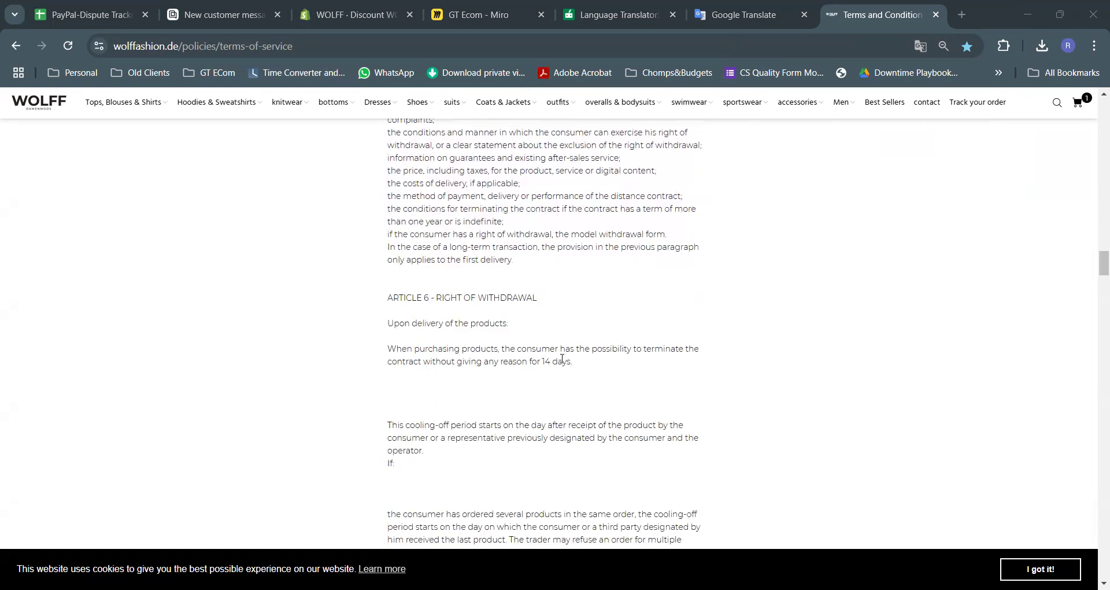
scroll(562, 362, "down", 12)
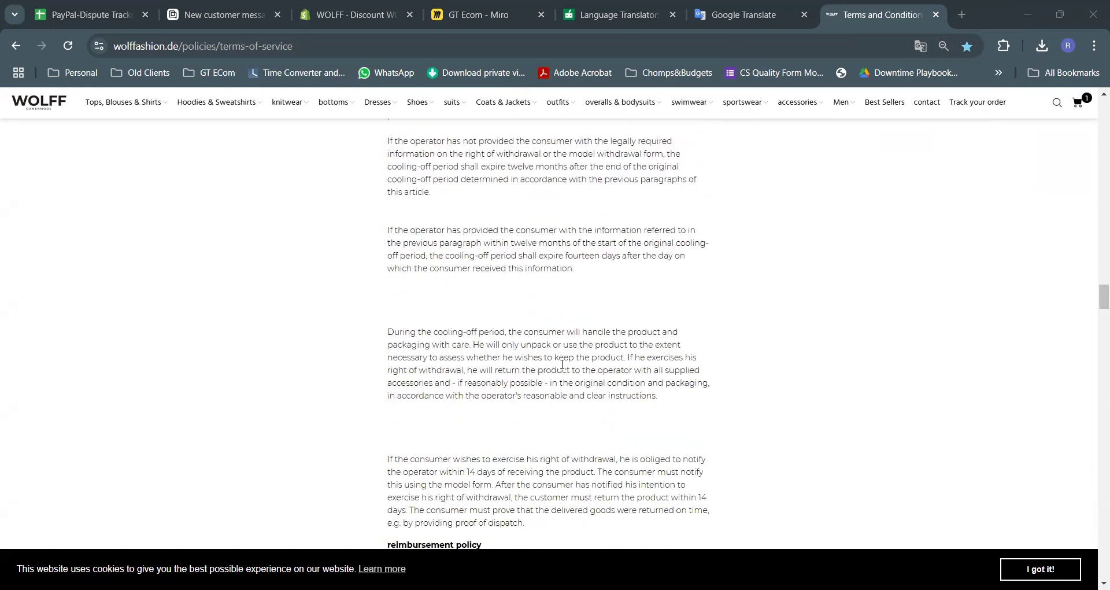
scroll(562, 364, "down", 6)
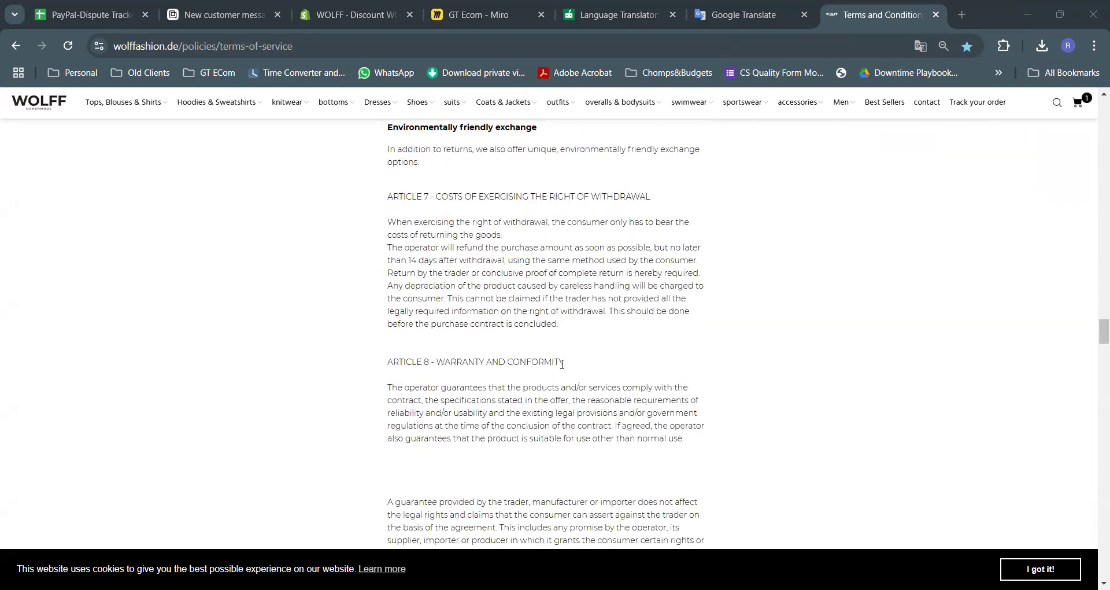
scroll(562, 364, "down", 12)
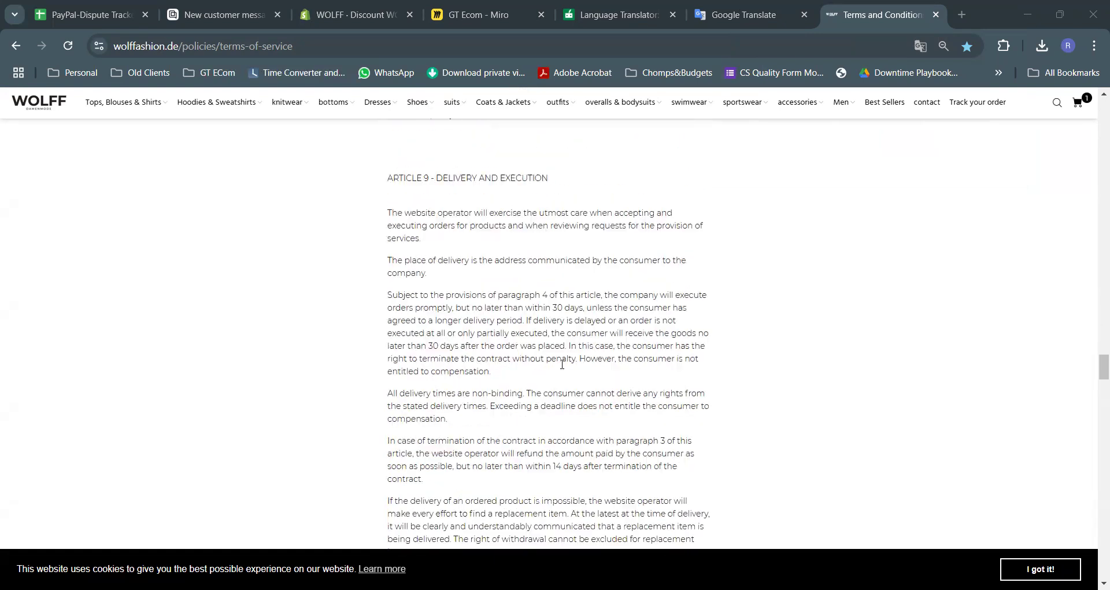
scroll(562, 365, "down", 10)
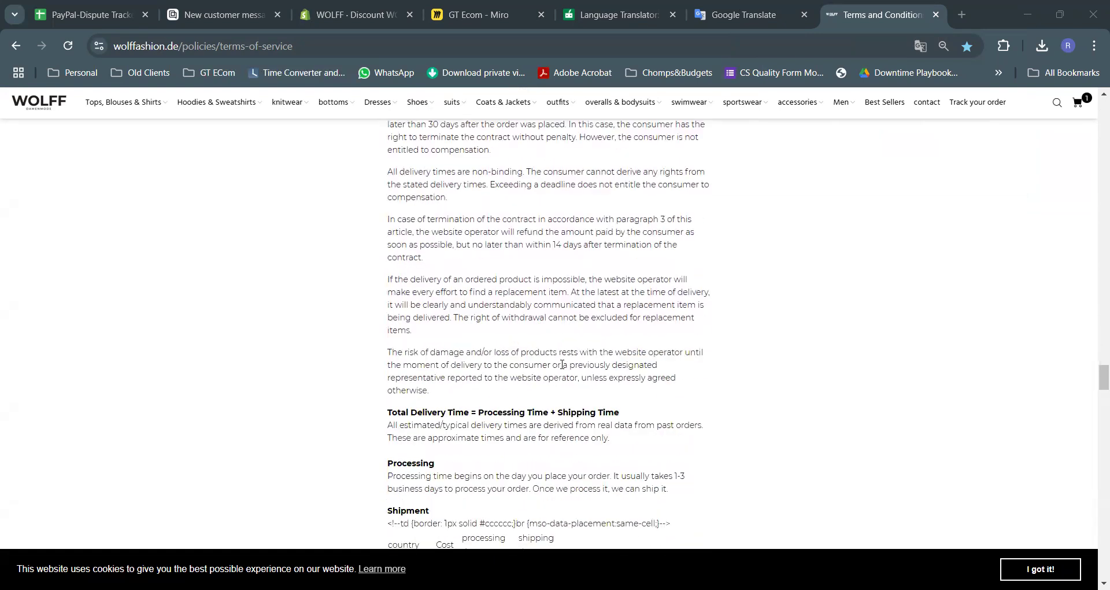
scroll(562, 364, "down", 10)
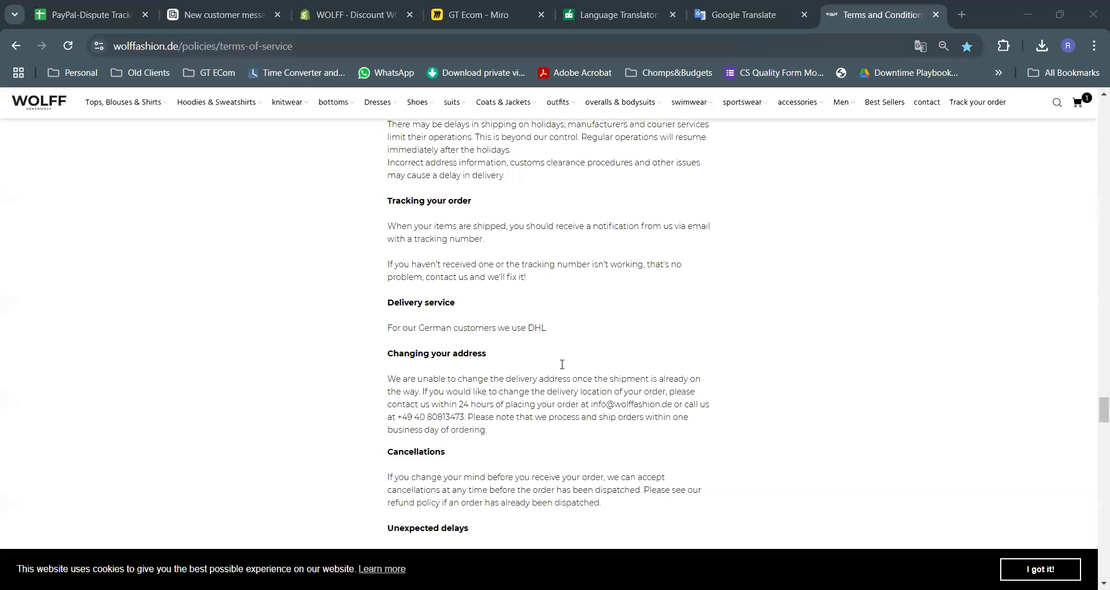
scroll(562, 364, "down", 5)
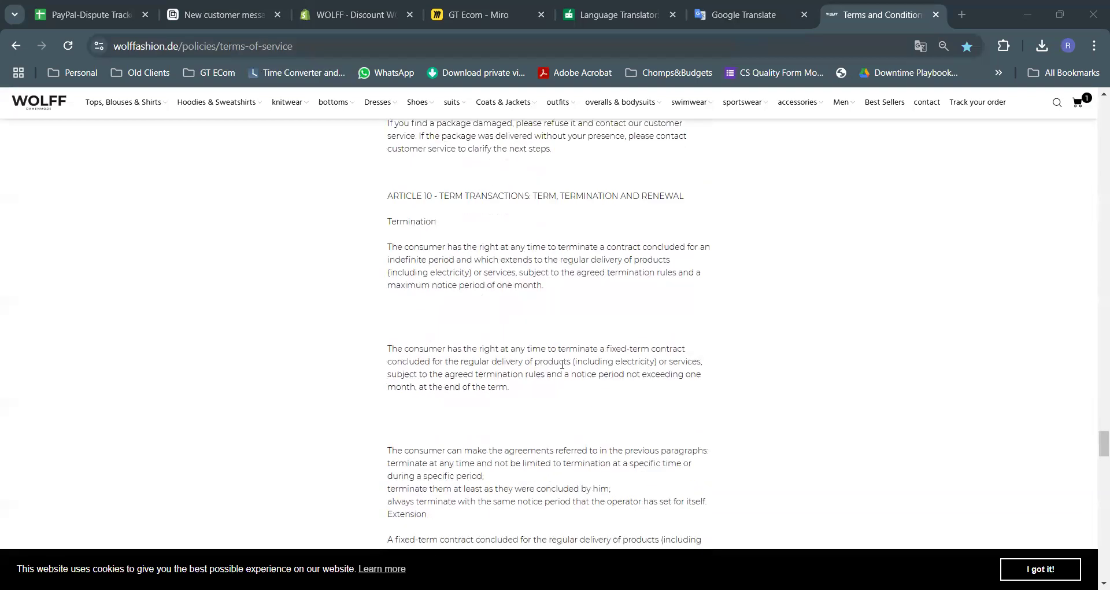
scroll(562, 364, "down", 9)
scroll(559, 364, "down", 10)
scroll(560, 364, "down", 12)
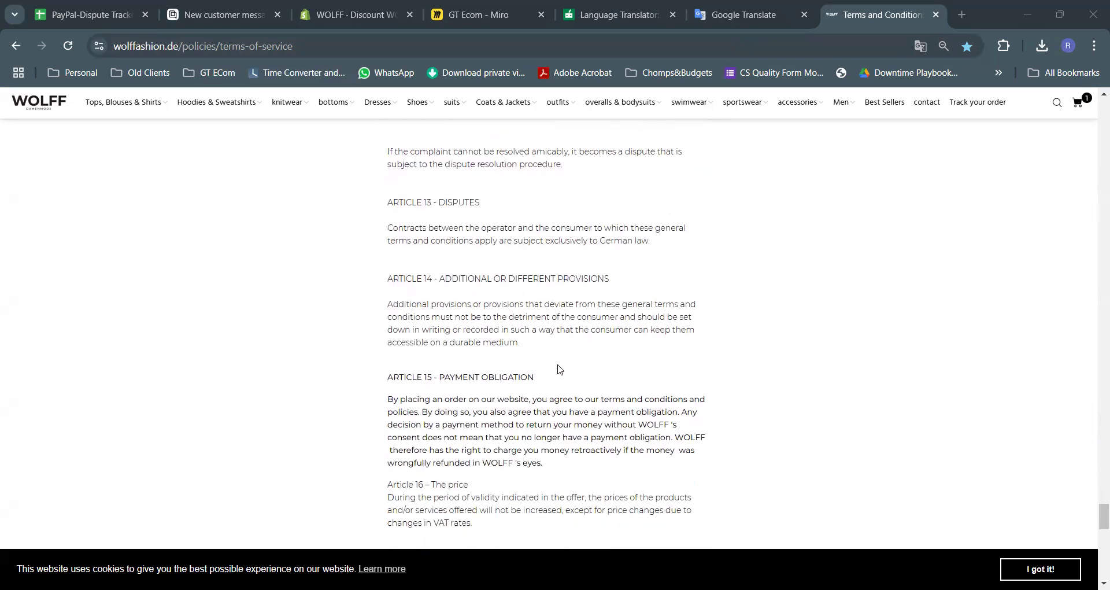
scroll(559, 369, "up", 6)
scroll(560, 370, "down", 3)
scroll(559, 368, "up", 6)
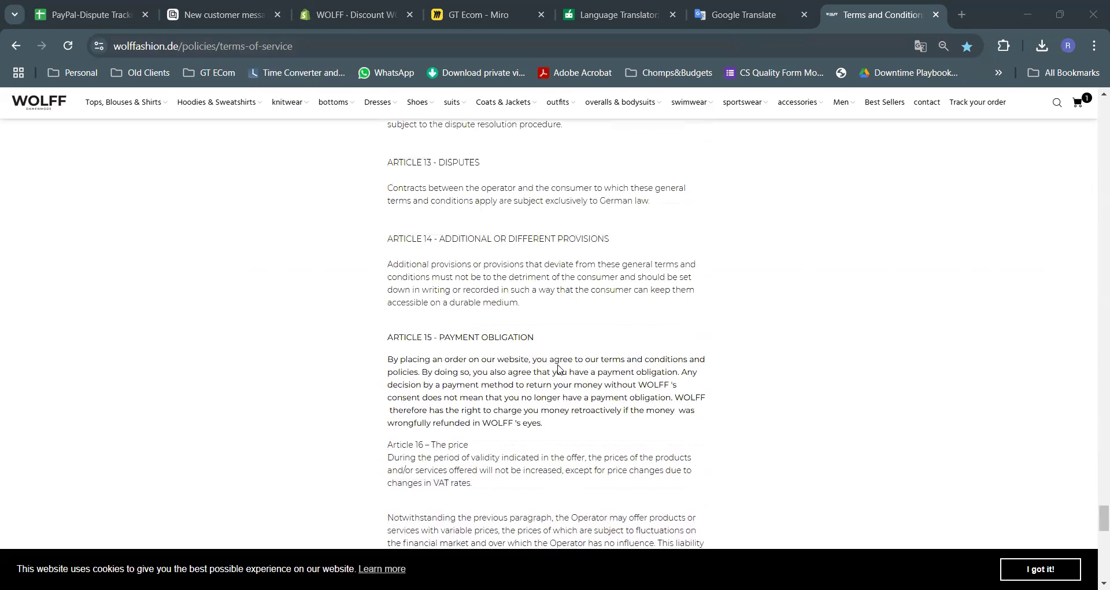
scroll(559, 369, "up", 3)
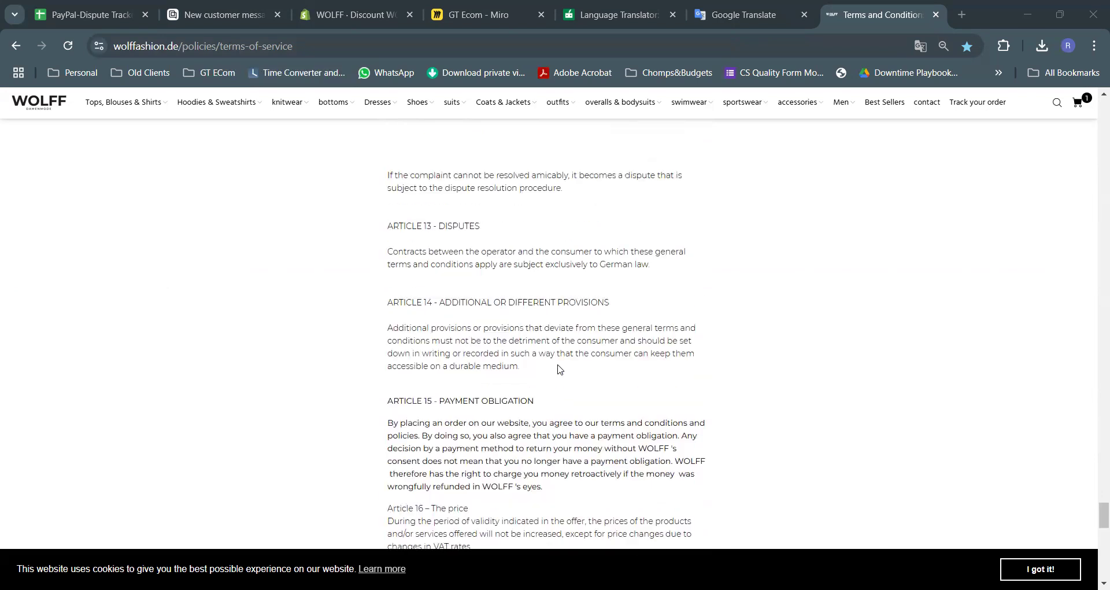
scroll(557, 369, "up", 8)
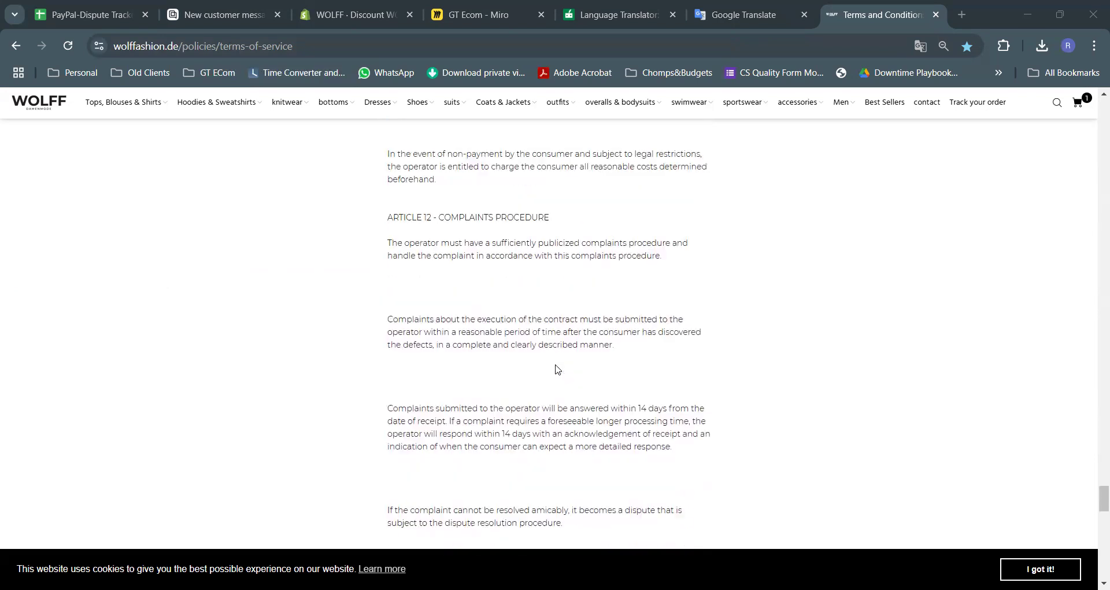
scroll(553, 363, "up", 7)
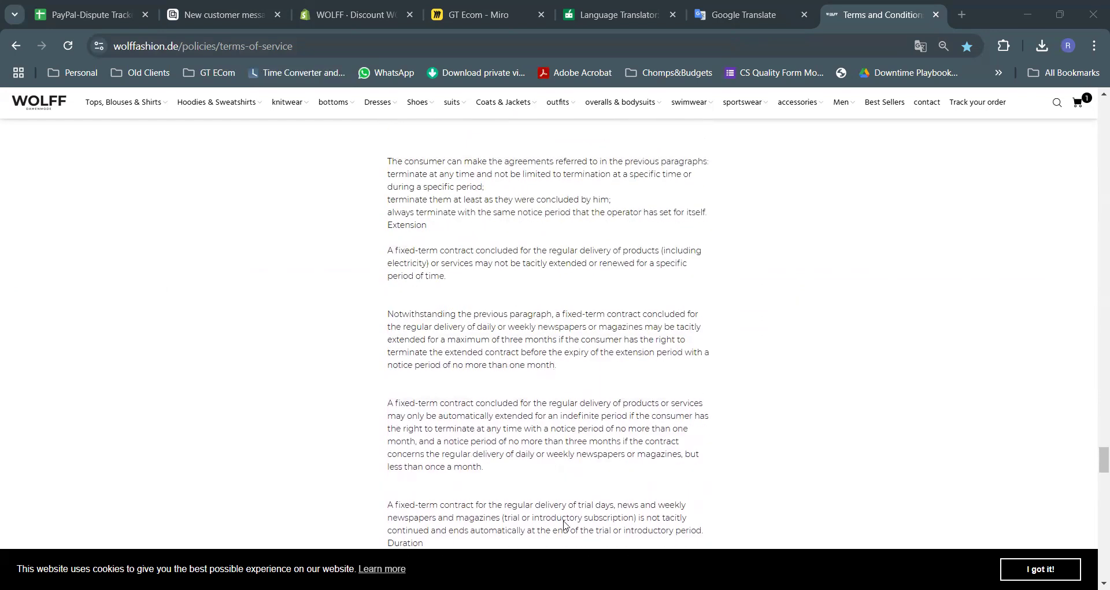
scroll(549, 375, "up", 5)
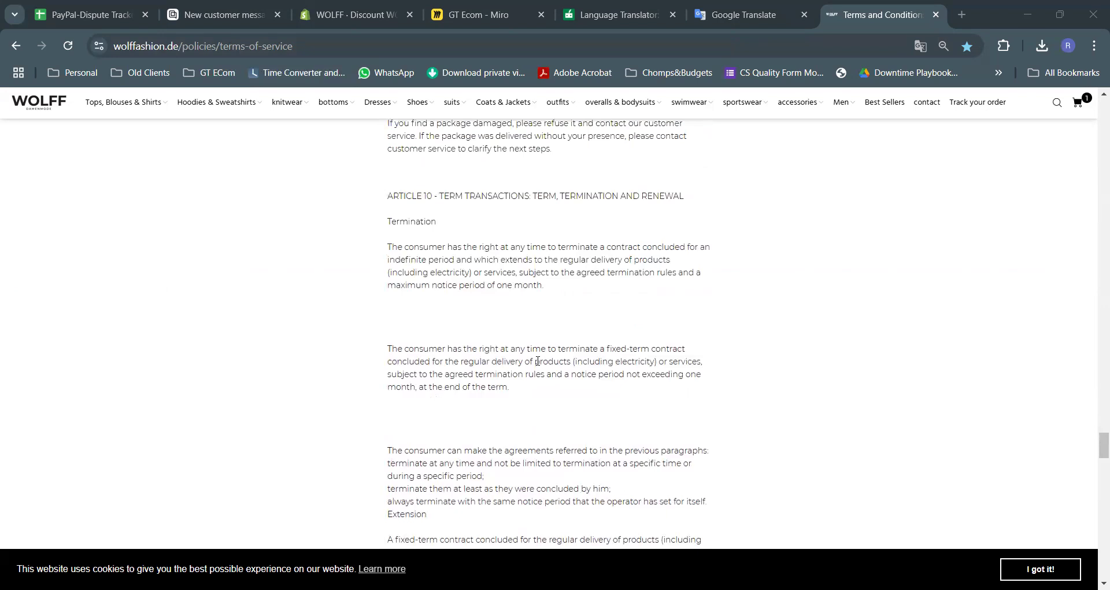
scroll(534, 357, "up", 15)
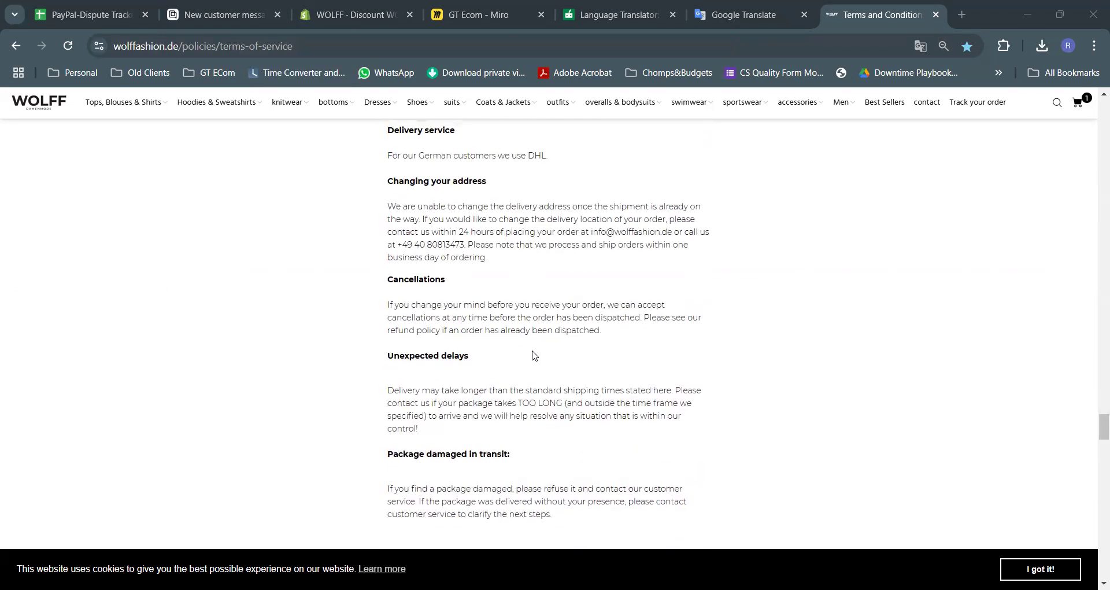
scroll(533, 355, "up", 5)
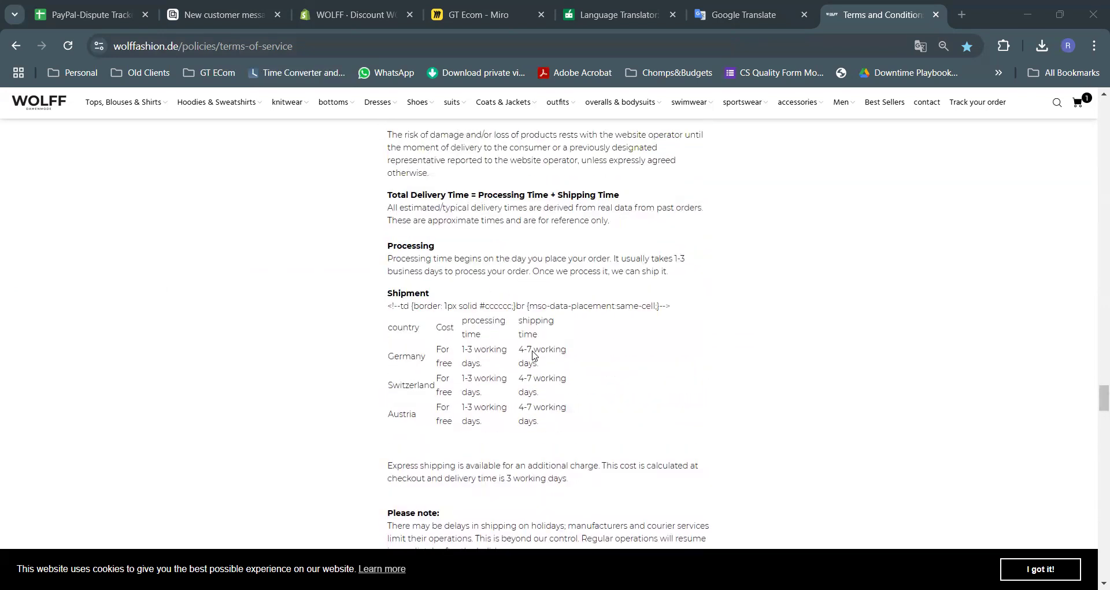
scroll(532, 349, "up", 10)
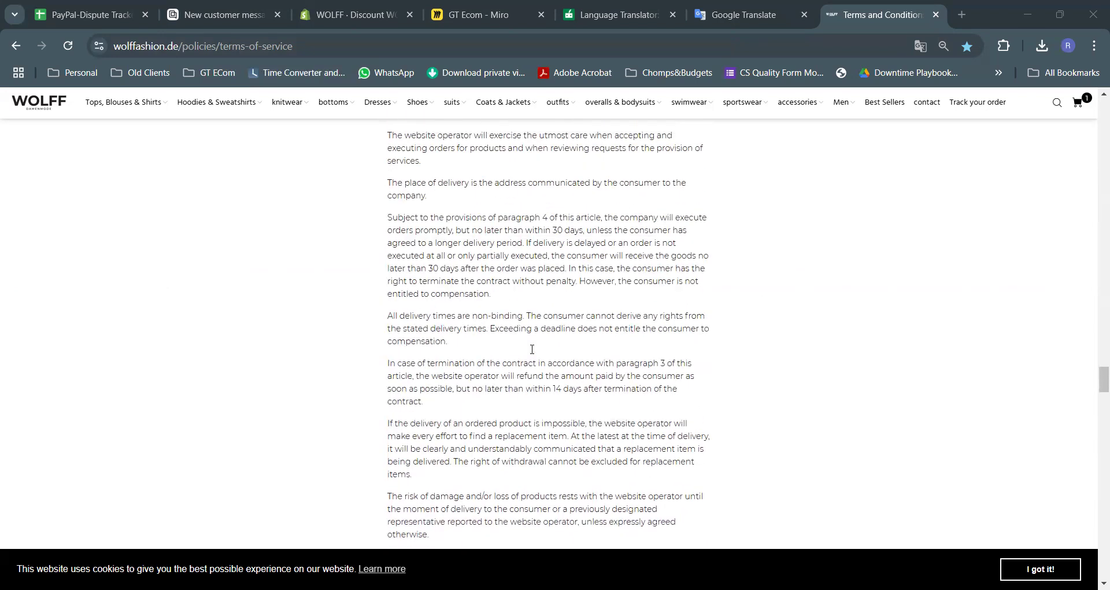
scroll(532, 349, "up", 7)
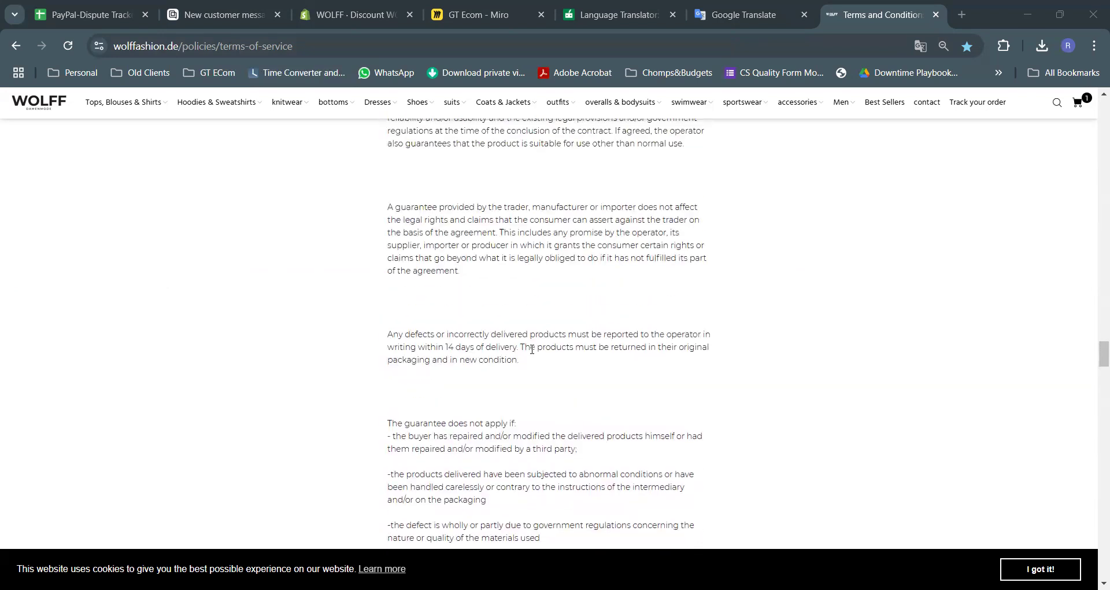
scroll(532, 349, "up", 3)
scroll(532, 350, "up", 2)
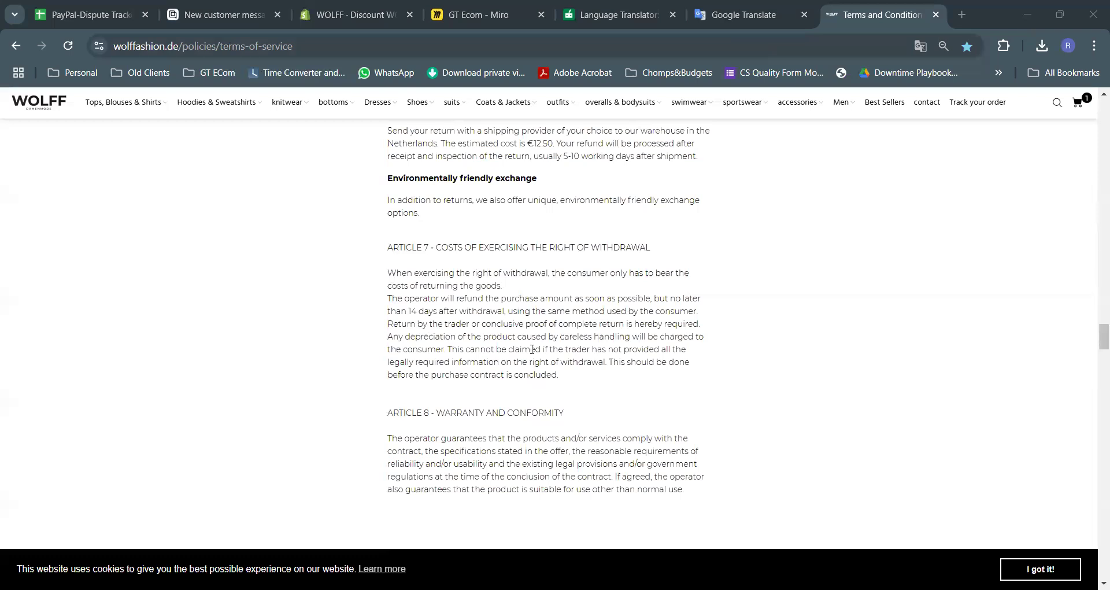
scroll(532, 352, "up", 2)
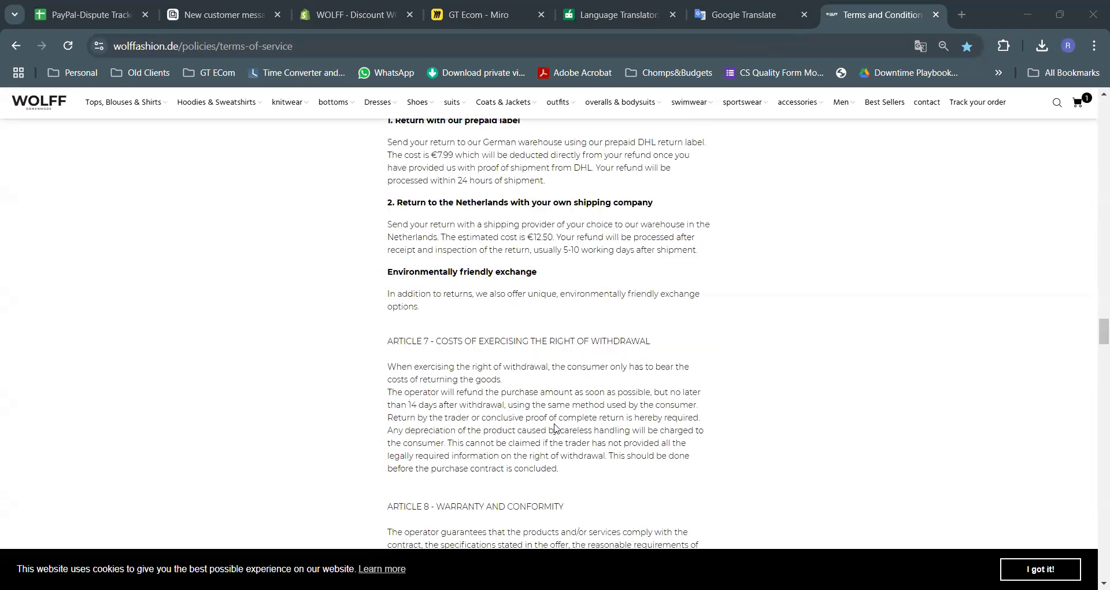
scroll(553, 416, "up", 5)
scroll(550, 400, "up", 9)
scroll(550, 400, "up", 8)
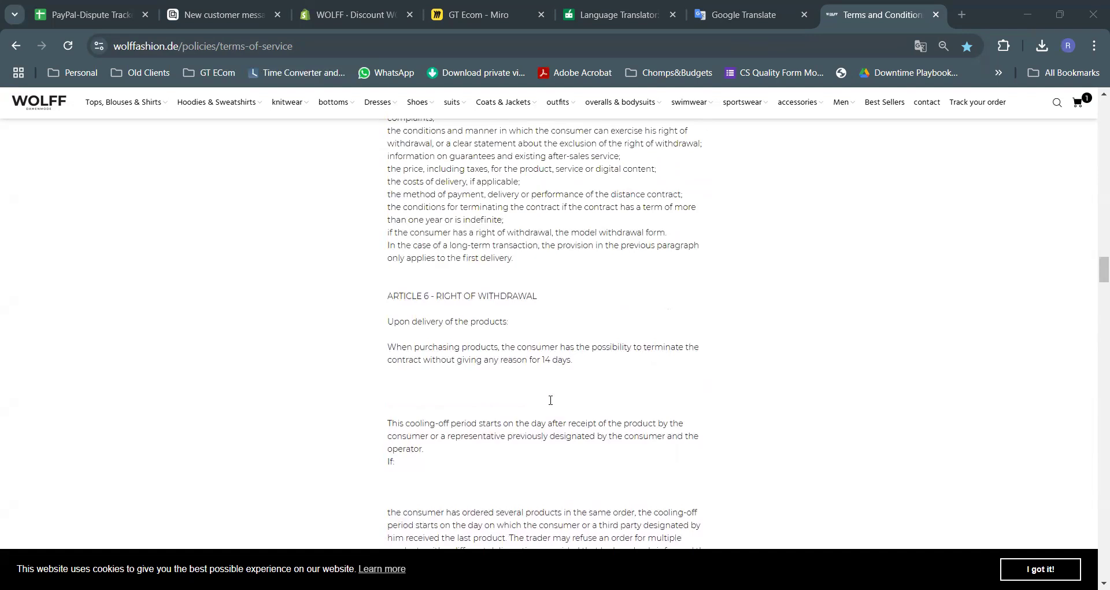
scroll(550, 400, "down", 3)
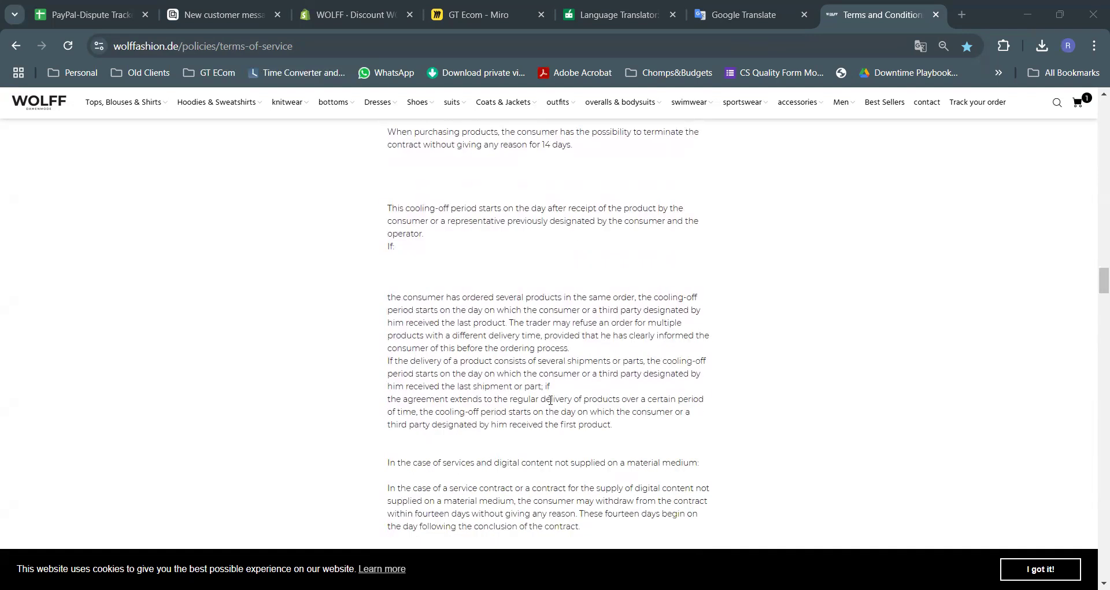
scroll(579, 373, "up", 10)
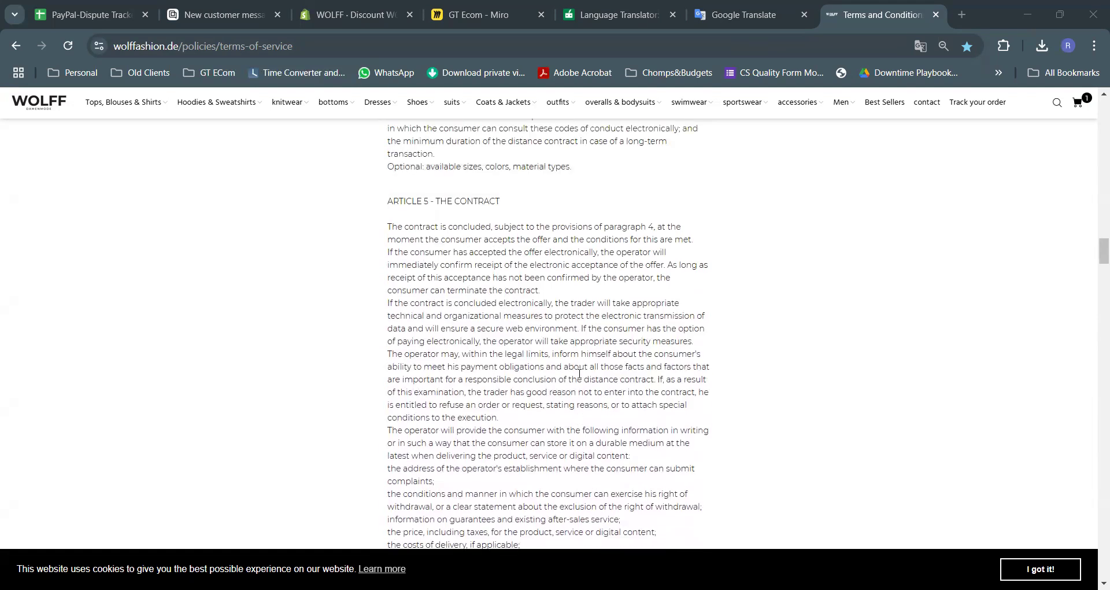
scroll(579, 374, "up", 3)
scroll(578, 374, "up", 2)
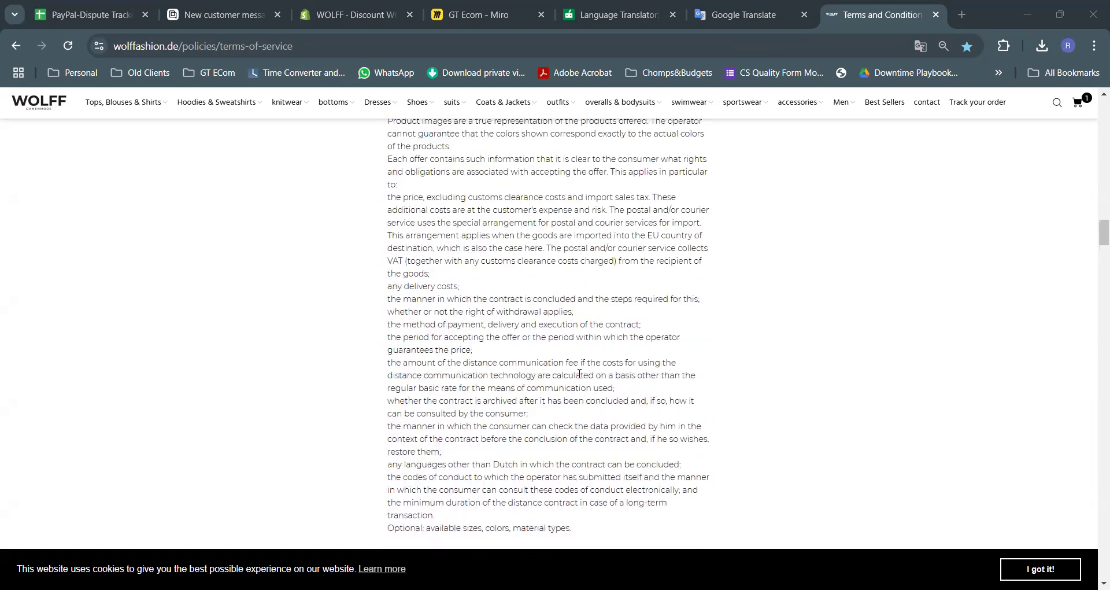
scroll(556, 311, "up", 4)
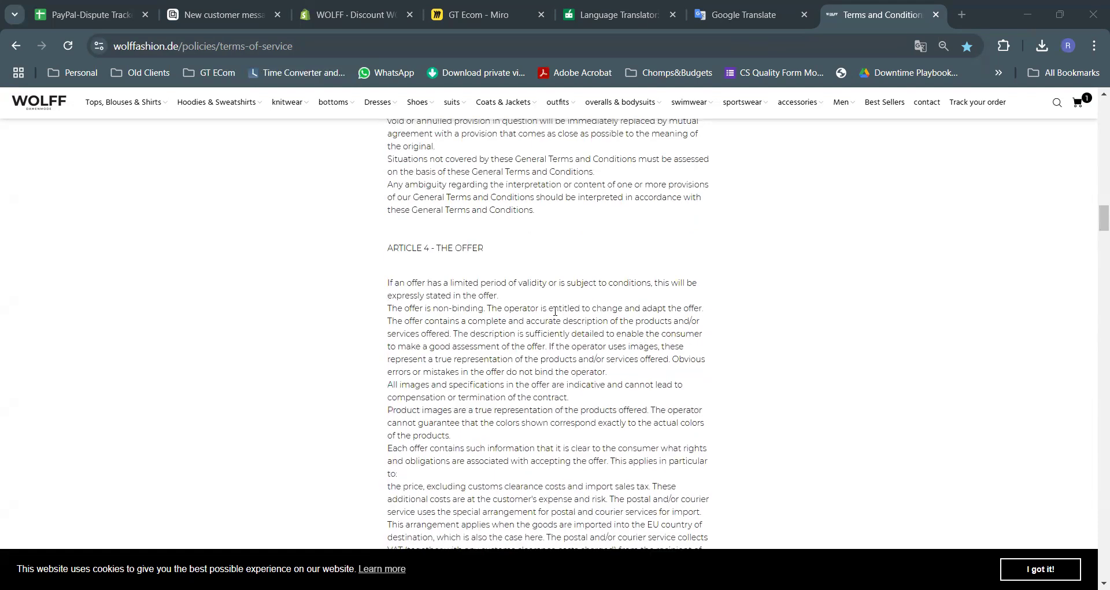
scroll(555, 311, "up", 12)
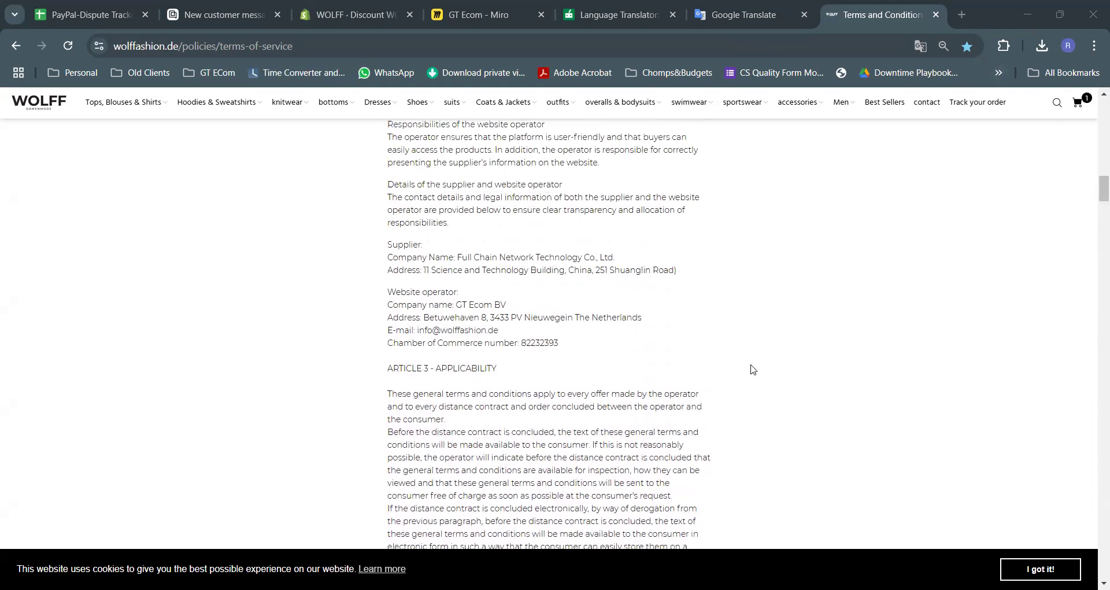
Search the terms for 'return' to find €7.99 prepaid DHL label or €12.50 own shipping, then revisit the ticket
key("ctrl+f")
type("return")
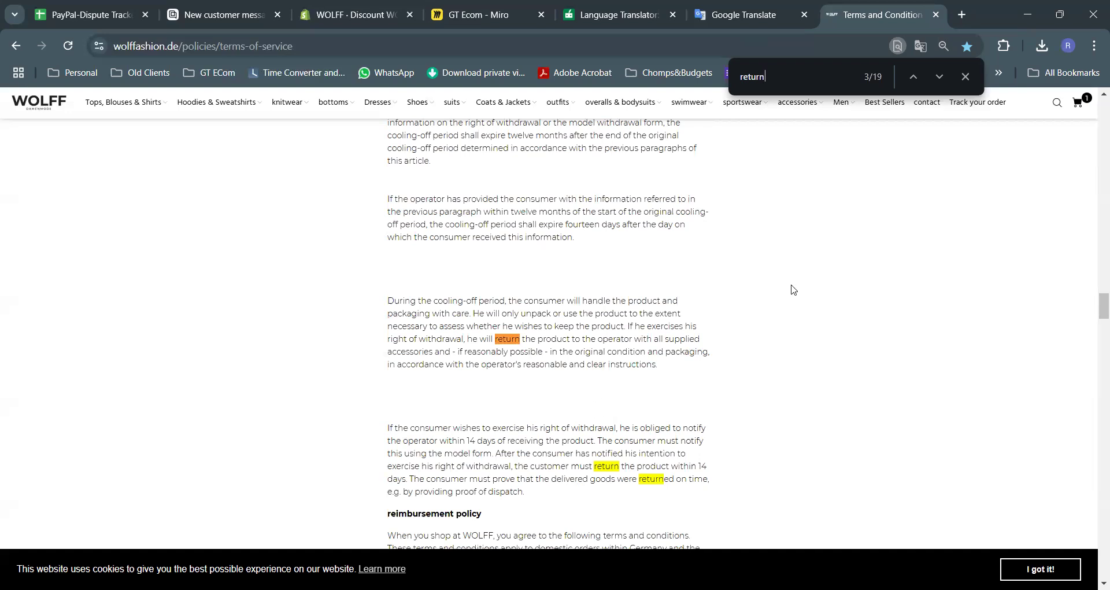
left_click(940, 77)
left_click(939, 77)
left_click(939, 76)
left_click(940, 77)
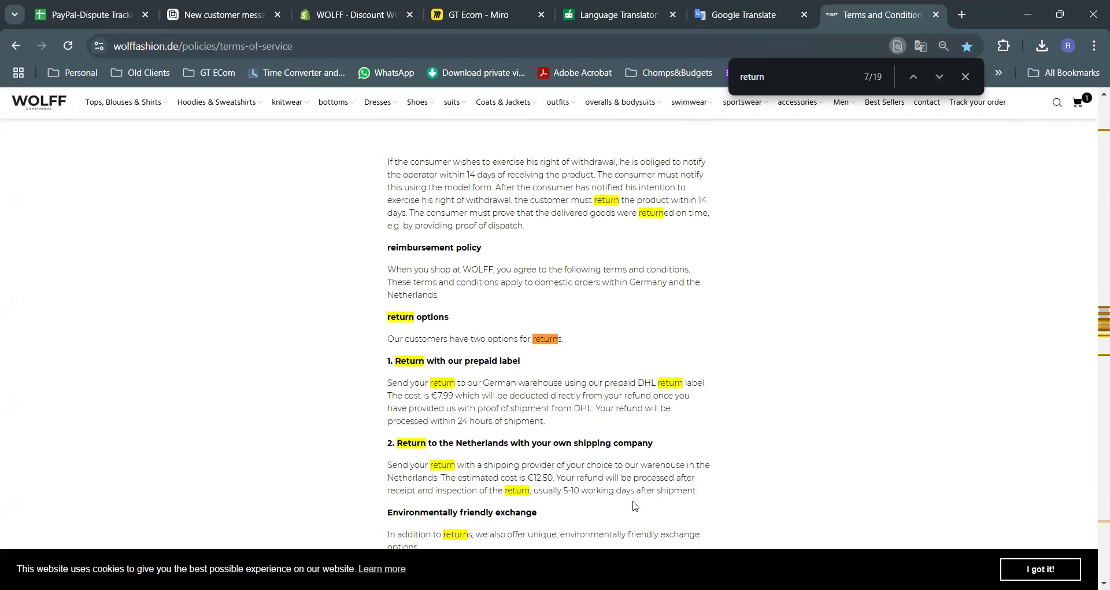
scroll(435, 347, "down", 1)
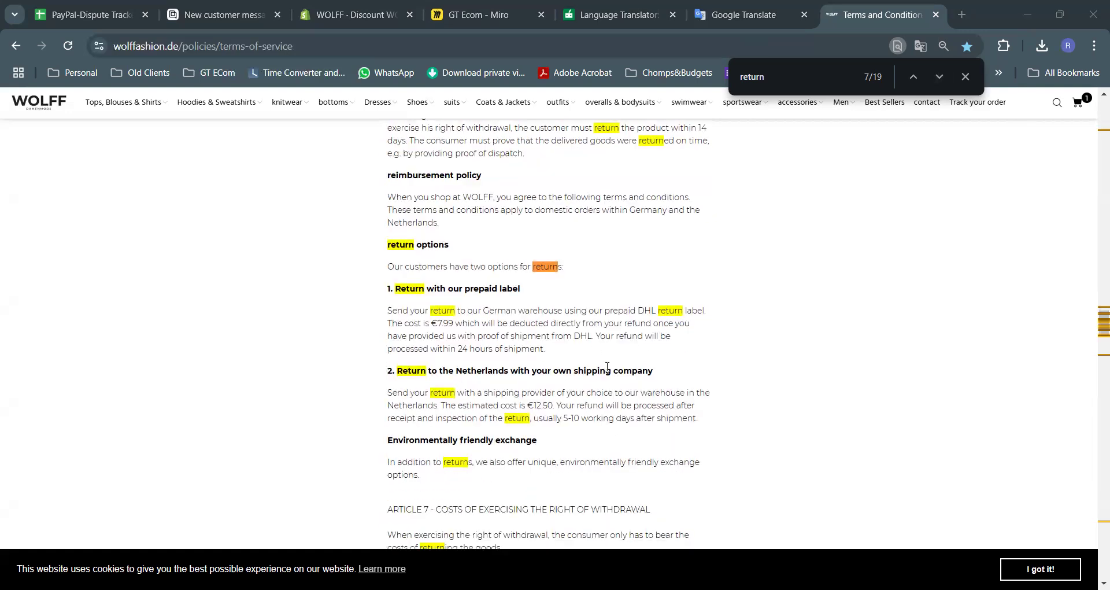
scroll(616, 336, "down", 1)
scroll(616, 337, "down", 1)
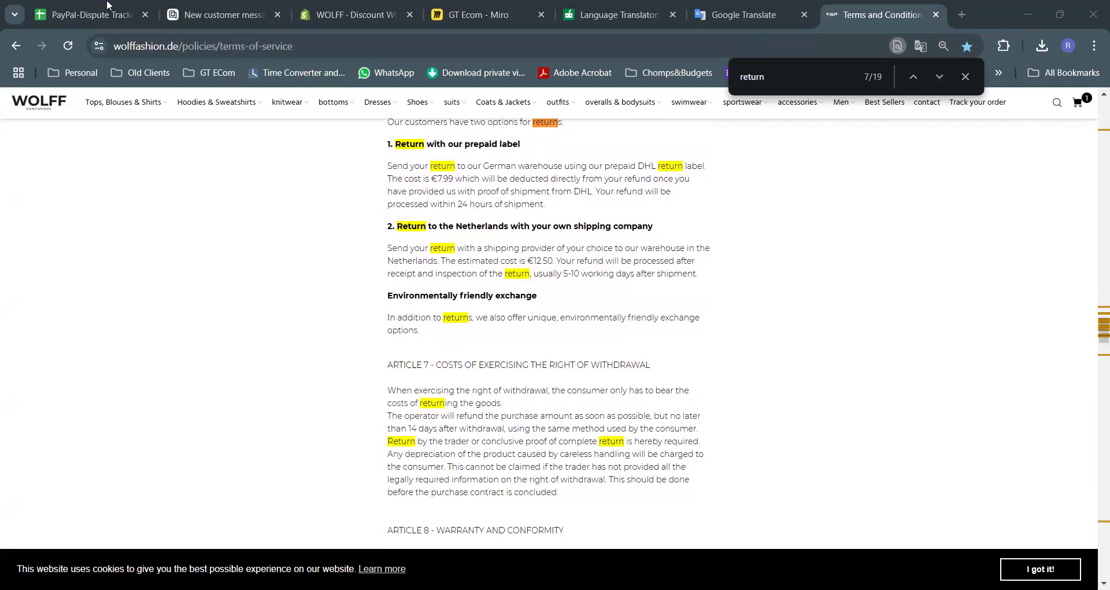
left_click(224, 14)
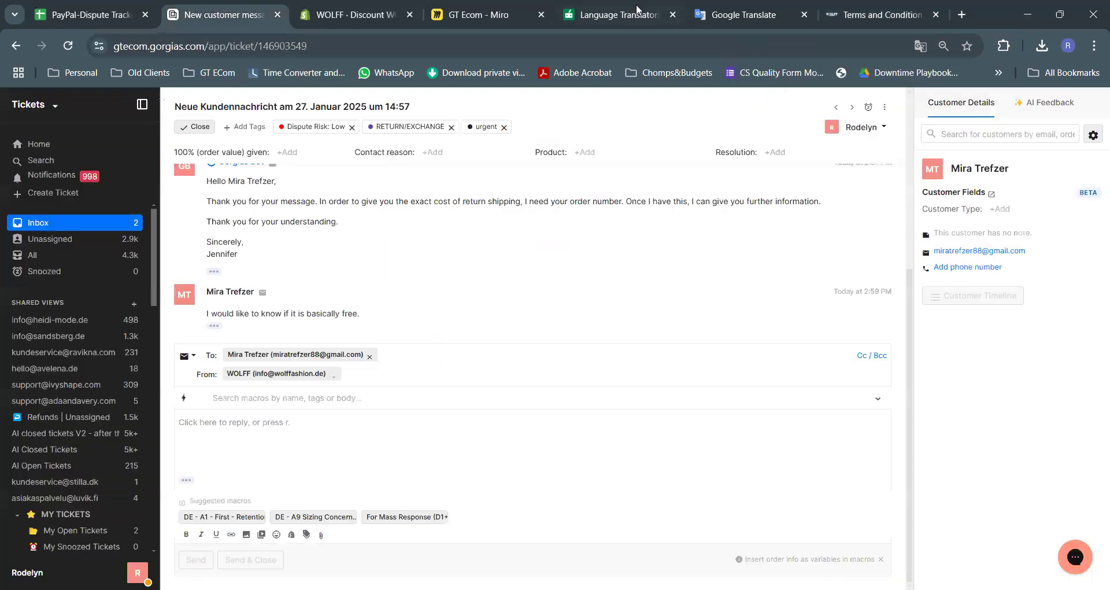
In QuillBot Translator, delete all of the old source text
left_click(617, 14)
left_click_drag(275, 418, 99, 185)
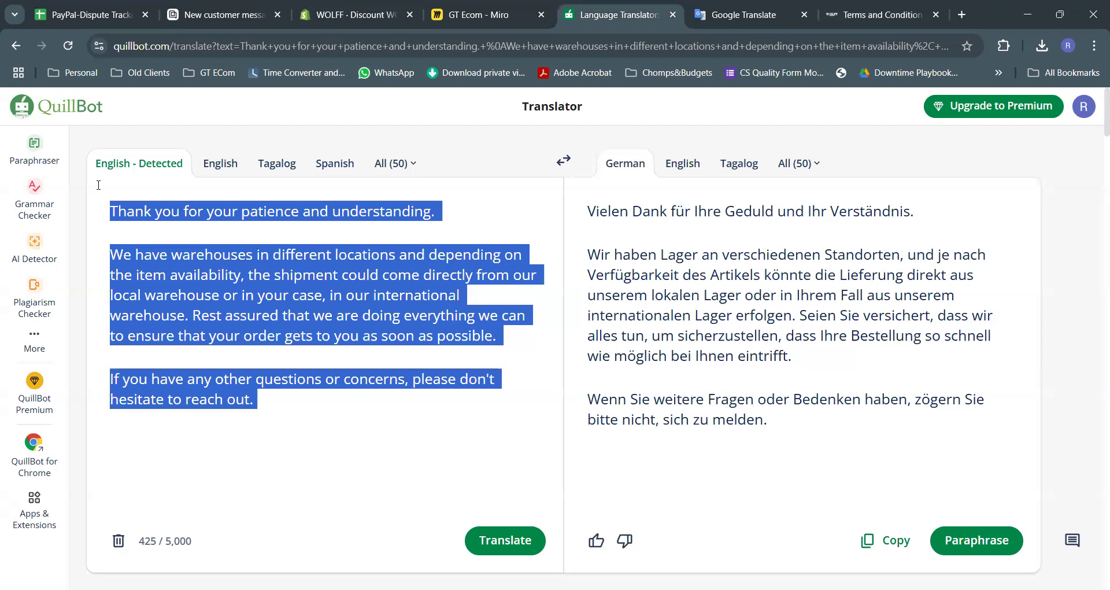
key("BackSpace")
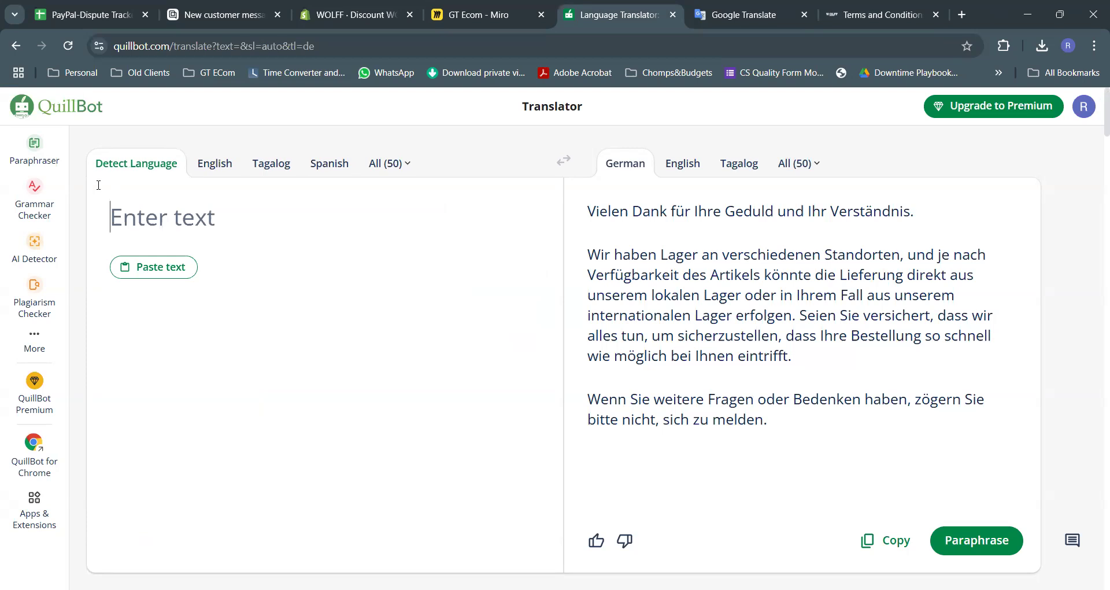
Type 'Thanks for reaching out, and for your interest in our products.' and start a new line
type("Thank")
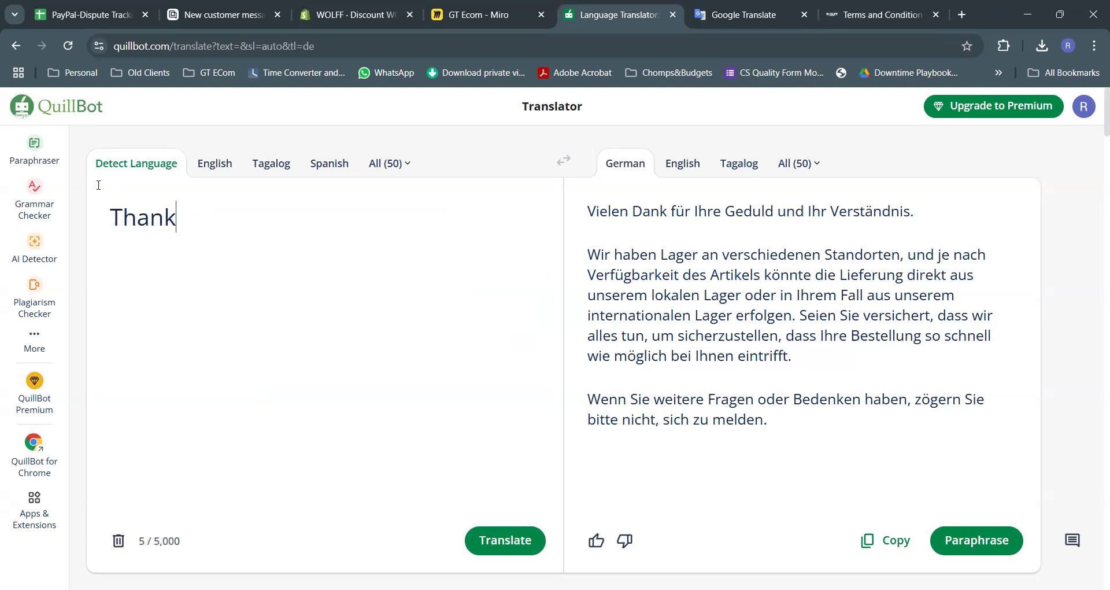
type("s for reaching o")
key("BackSpace")
key("BackSpace")
type("g out.")
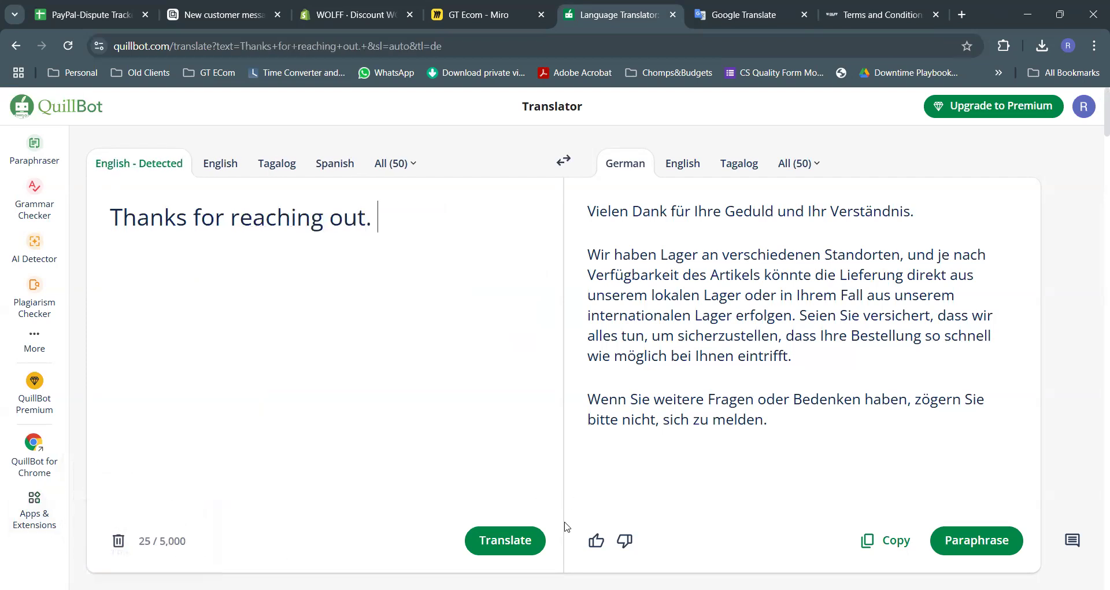
key("alt+Tab")
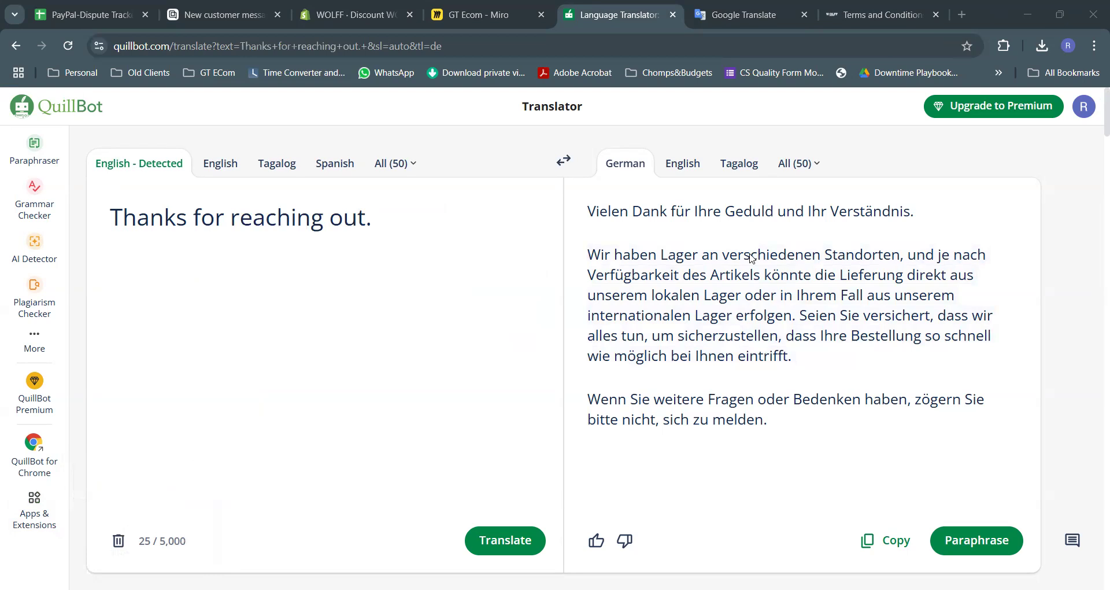
key("alt+Tab")
key("Return")
key("BackSpace")
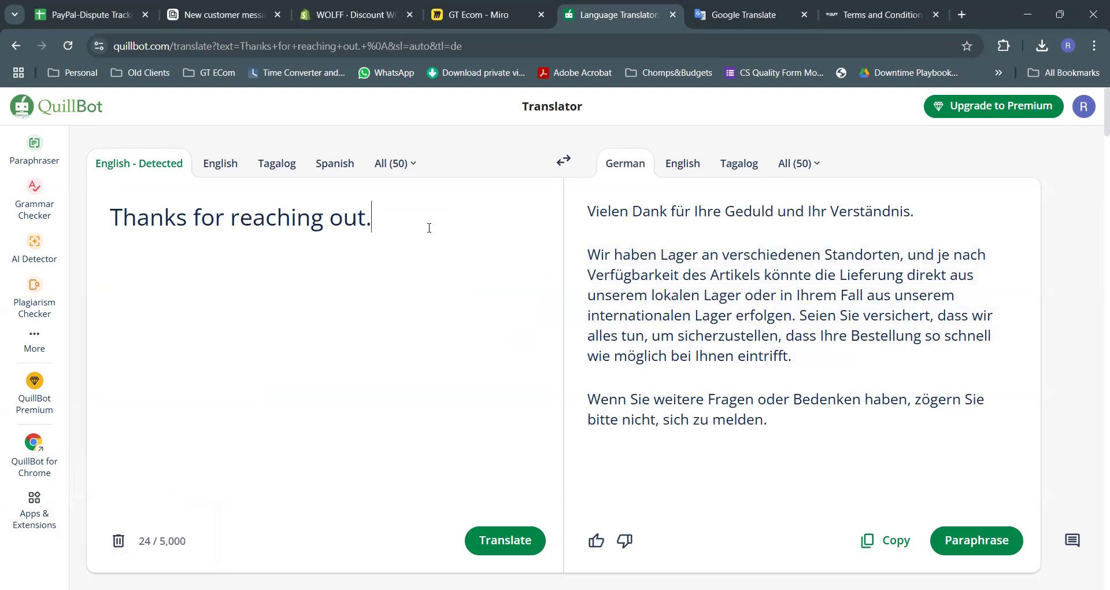
key("BackSpace")
type(", and for your")
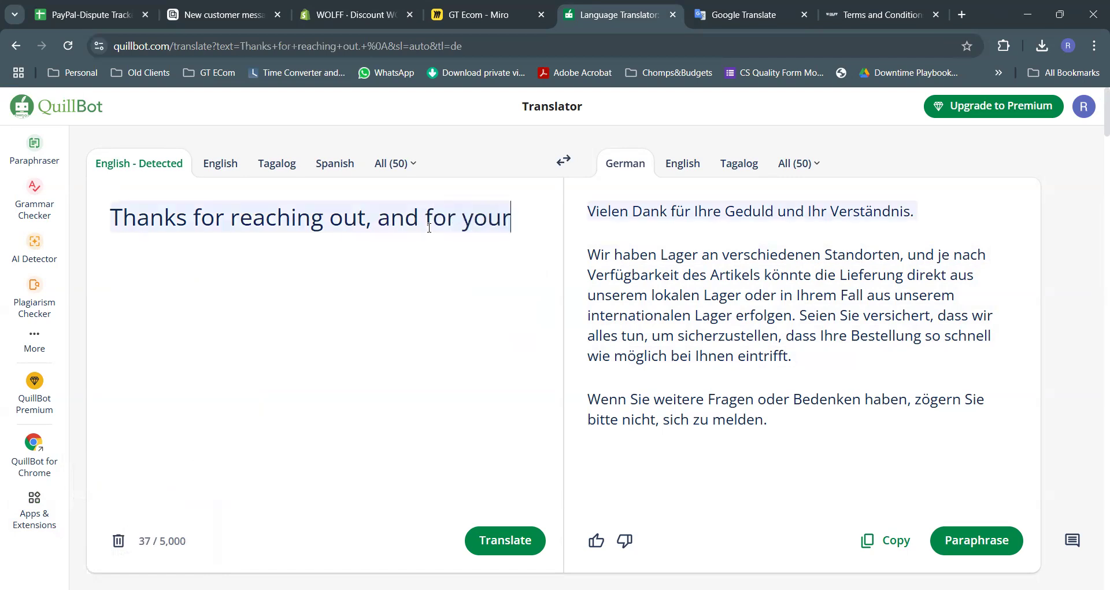
type(" interest in our p")
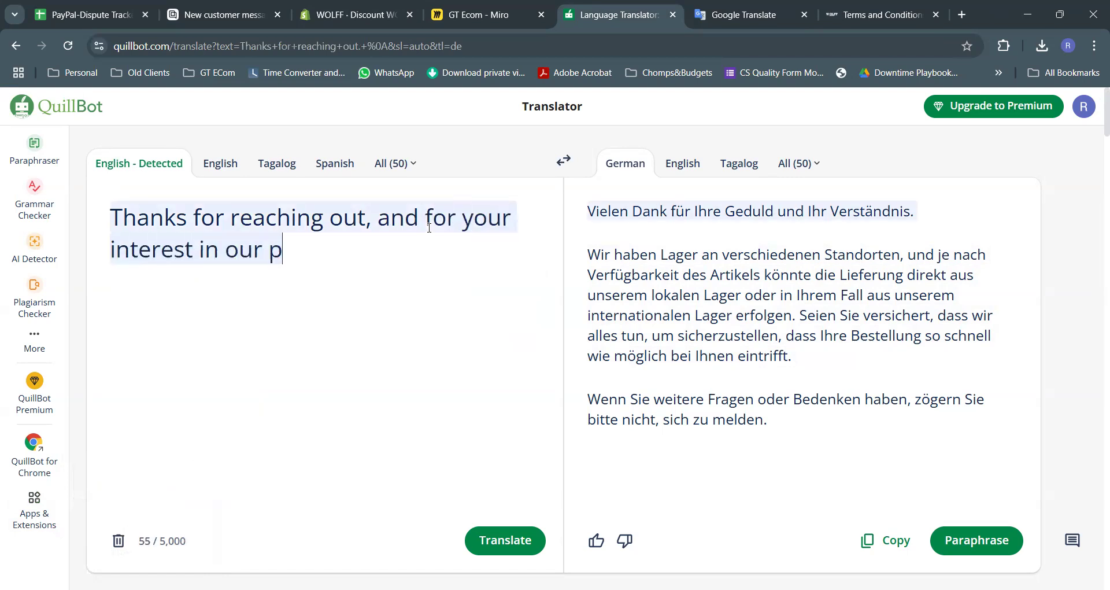
type("roducts.")
key("Return")
key("Return")
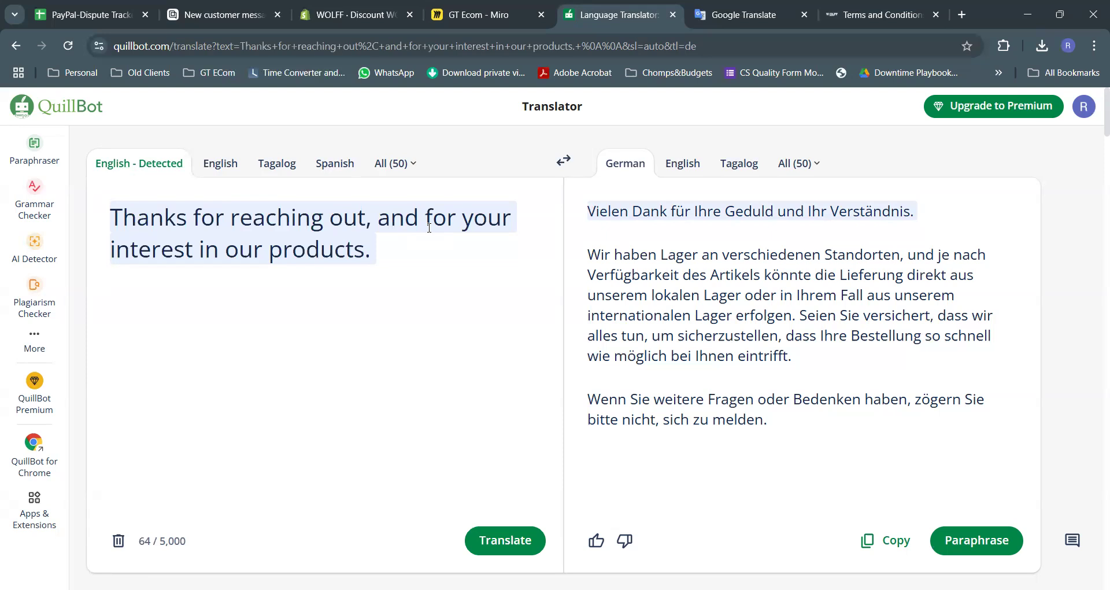
Write that change-of-mind returns aren't free and the customer pays costs to the international warehouse
type("Return")
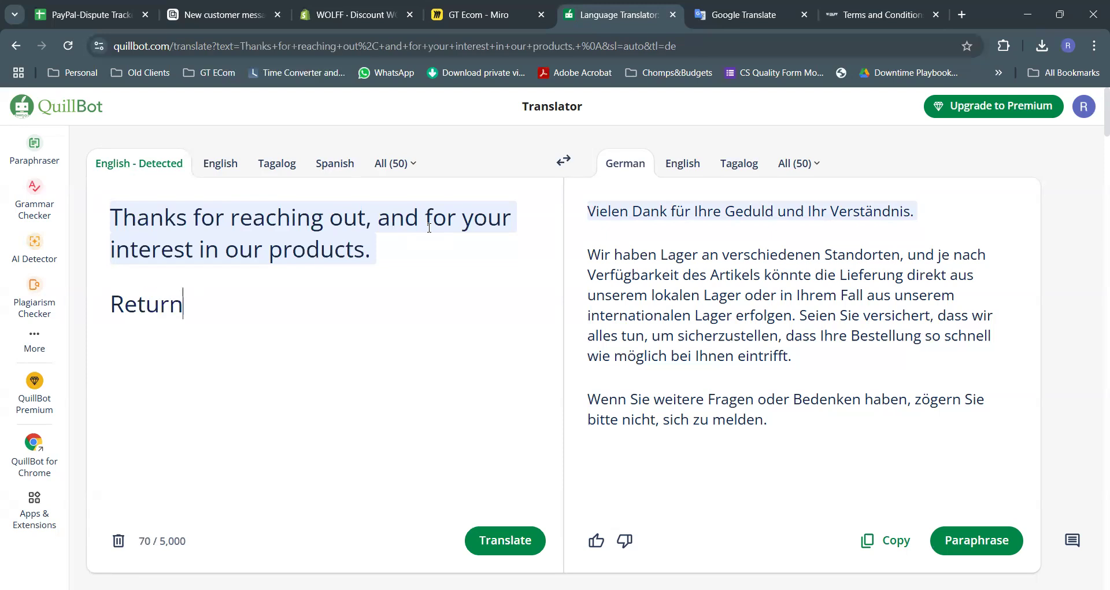
type("ing the item due ")
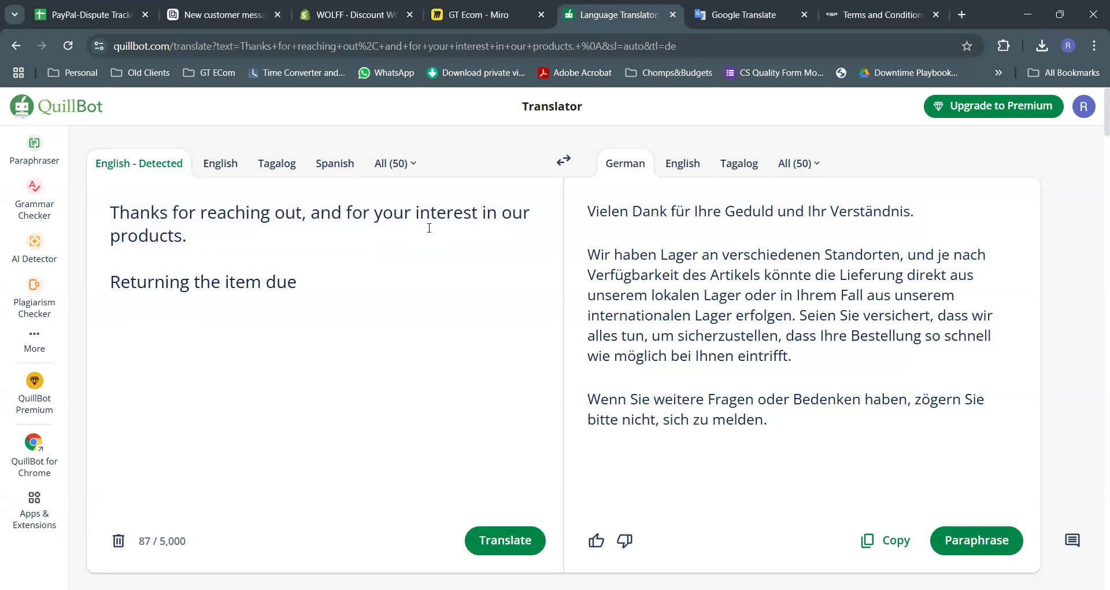
type("to a change of mind is not free. ")
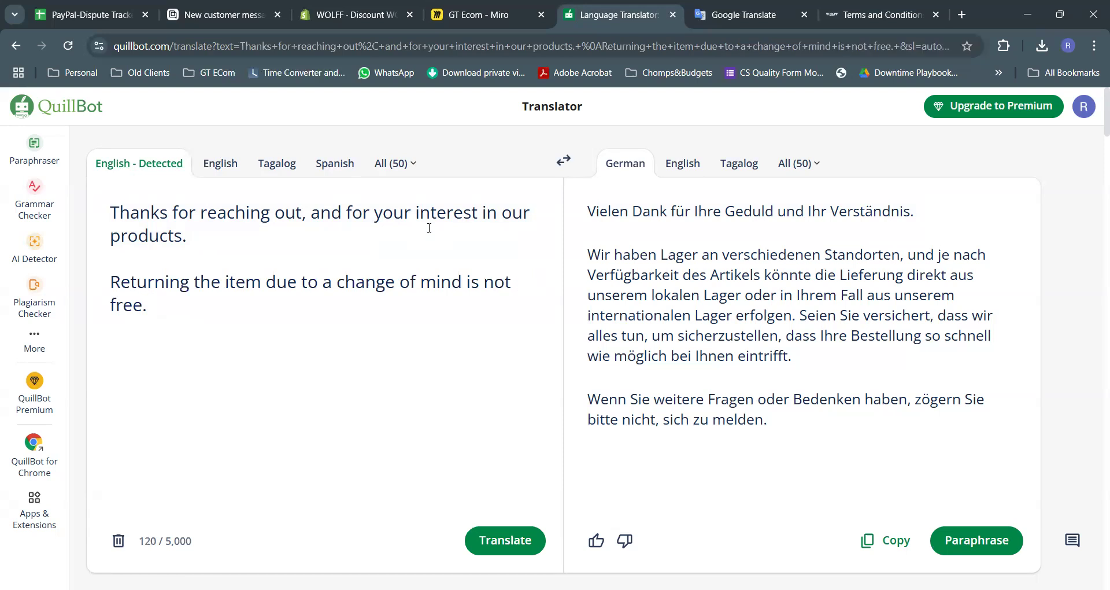
type("You w")
key("BackSpace")
key("BackSpace")
type("u will be responsv")
key("BackSpace")
type("ible in ")
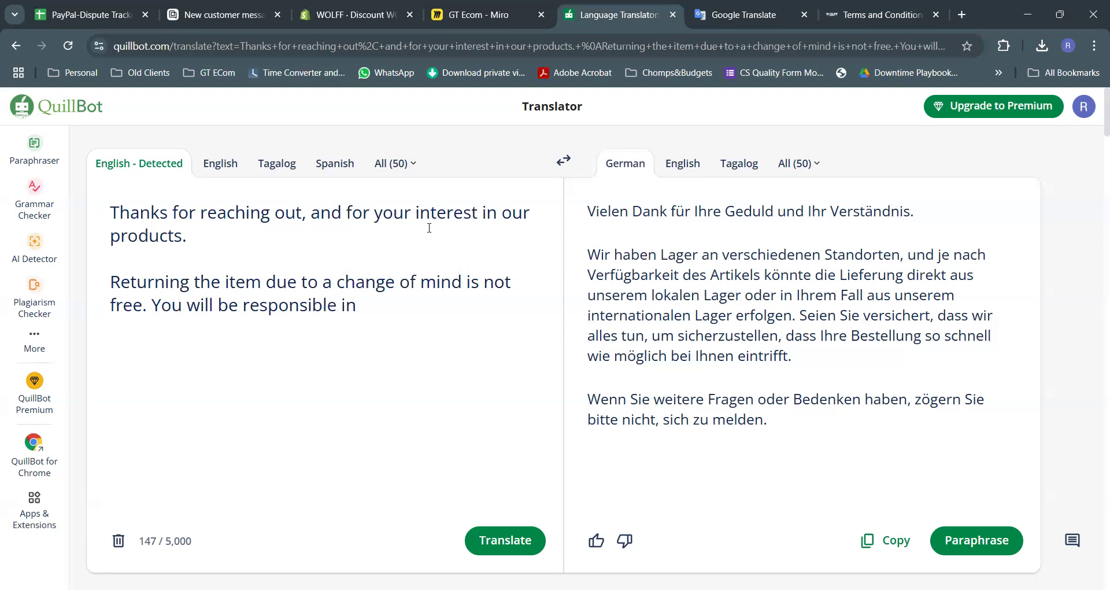
type("paying the coss")
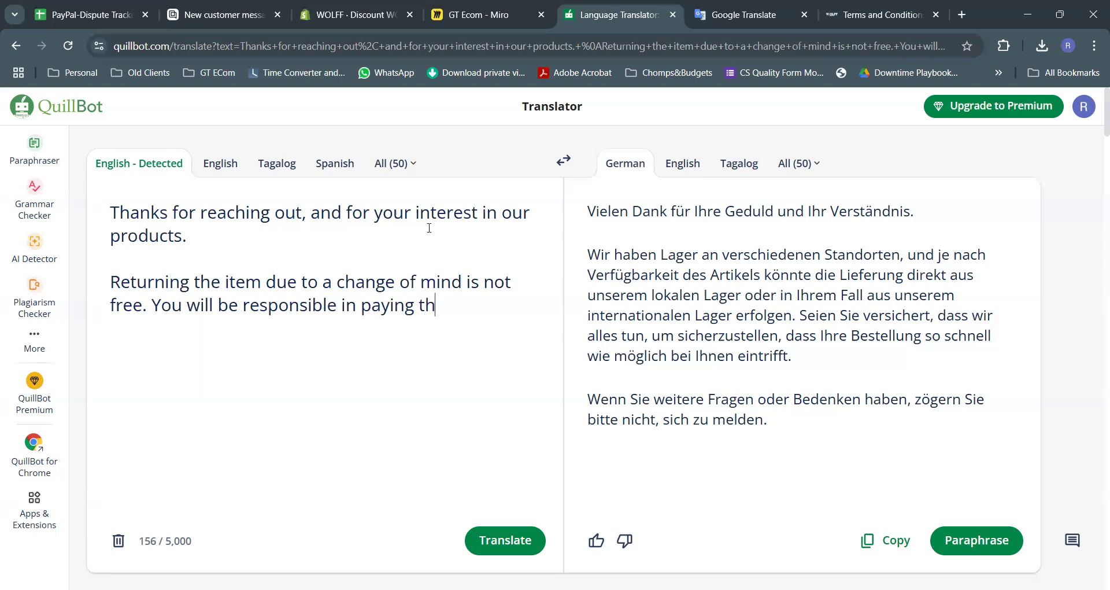
key("BackSpace")
key("ctrl+BackSpace")
key("ctrl+BackSpace")
type("all costs related in returning the item in")
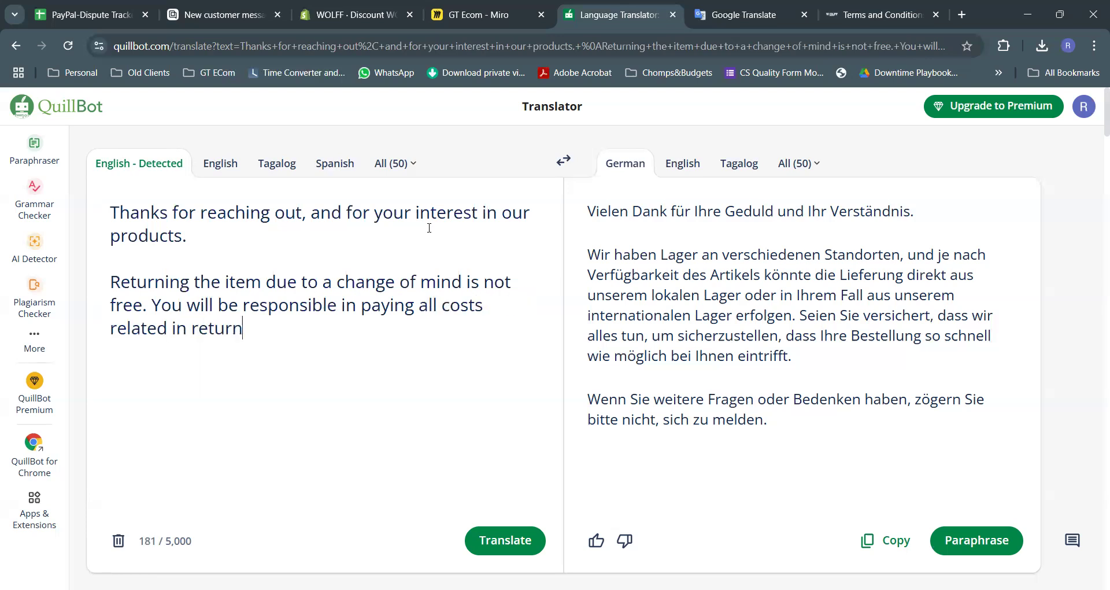
key("BackSpace")
key("BackSpace")
type("to our int")
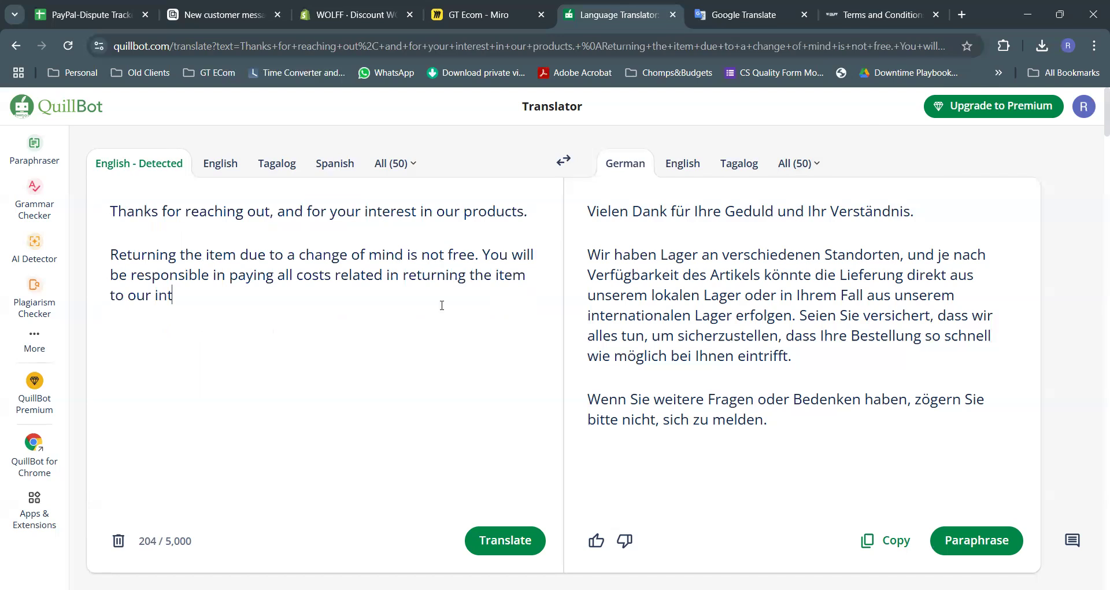
type("ernal")
key("BackSpace")
key("BackSpace")
type("tional warehouse")
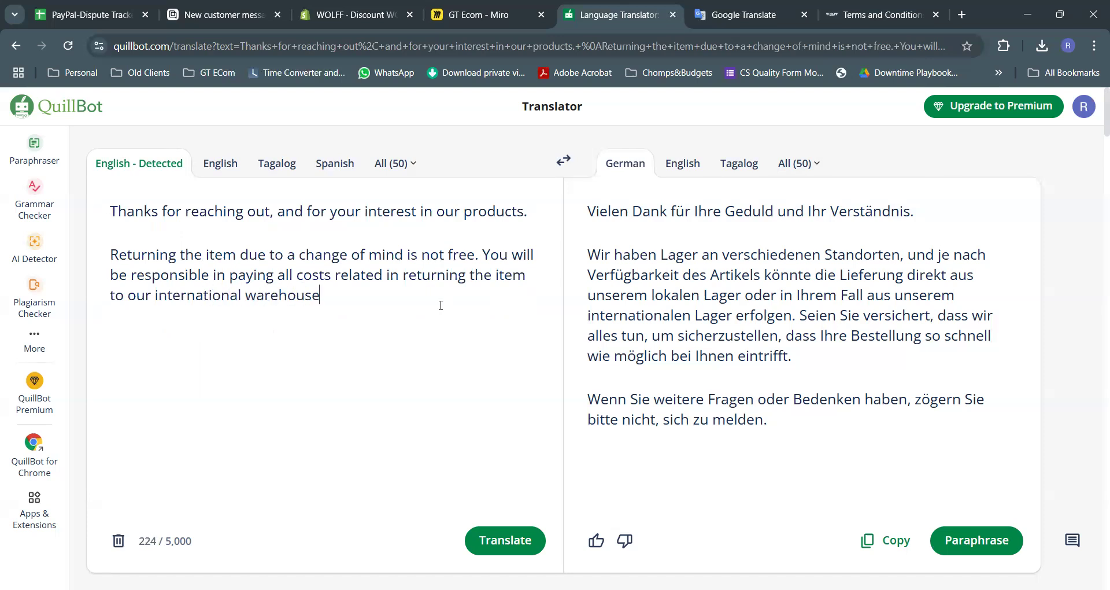
key("BackSpace")
Add that for issues like the size not fitting, the customer can reach out to resolve them
type(". However, if th")
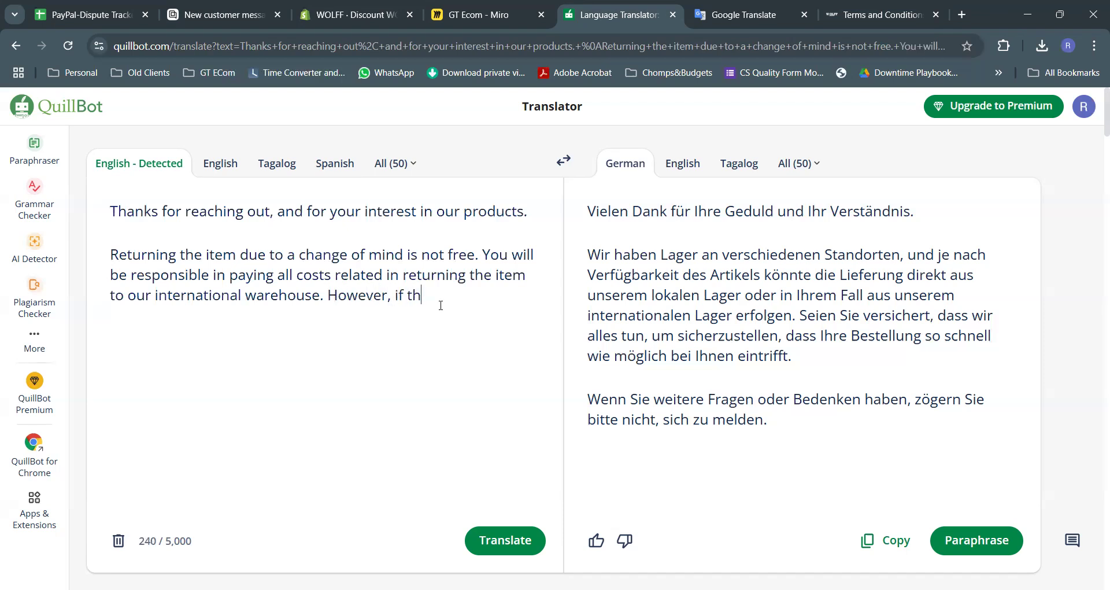
type("ere are any issues with t")
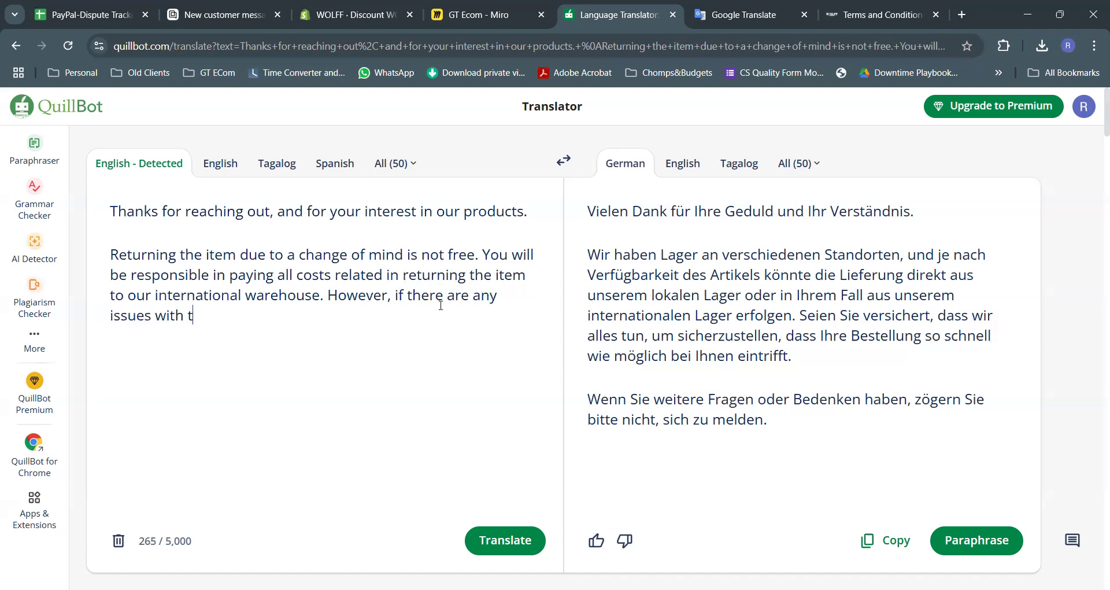
type("he item you")
key("BackSpace")
type("ou received")
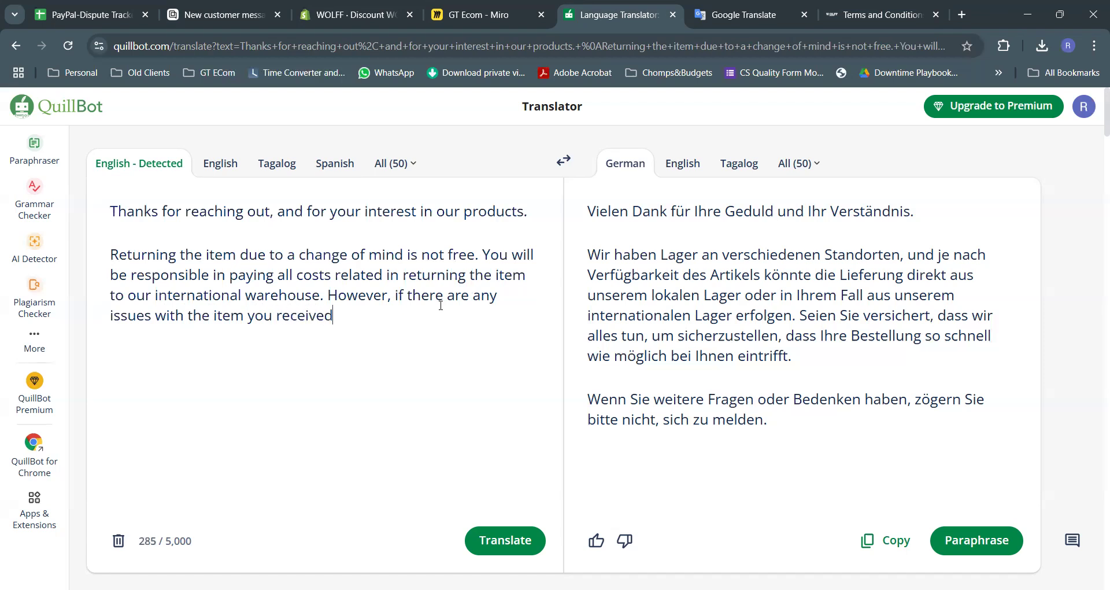
type(" like the size does")
key("BackSpace")
key("BackSpace")
type("oesn't")
key("BackSpace")
key("BackSpace")
type("'t fit")
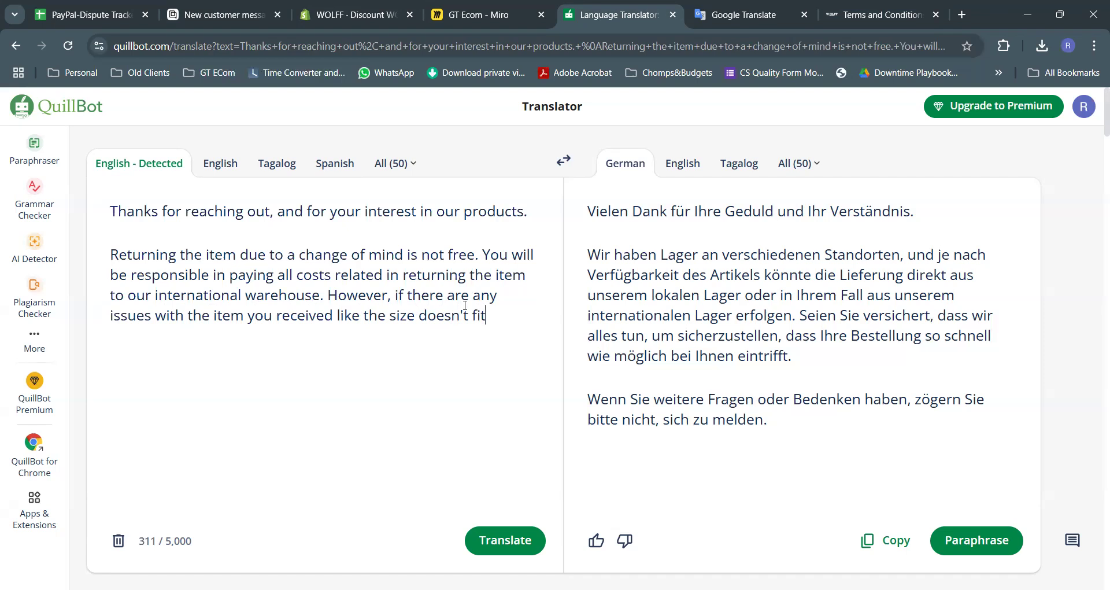
left_click(243, 14)
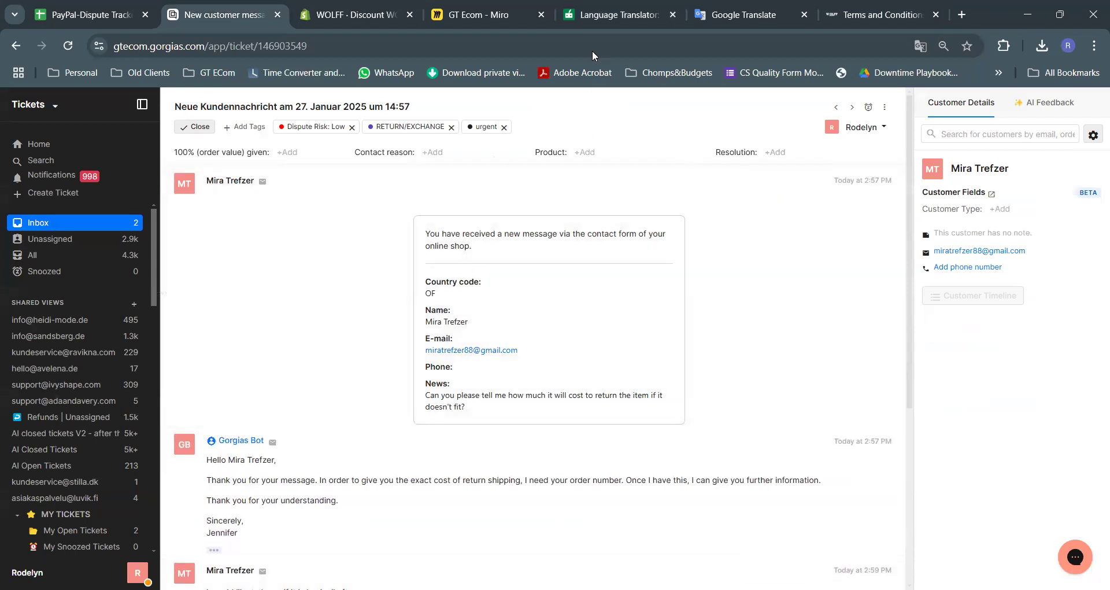
left_click(640, 14)
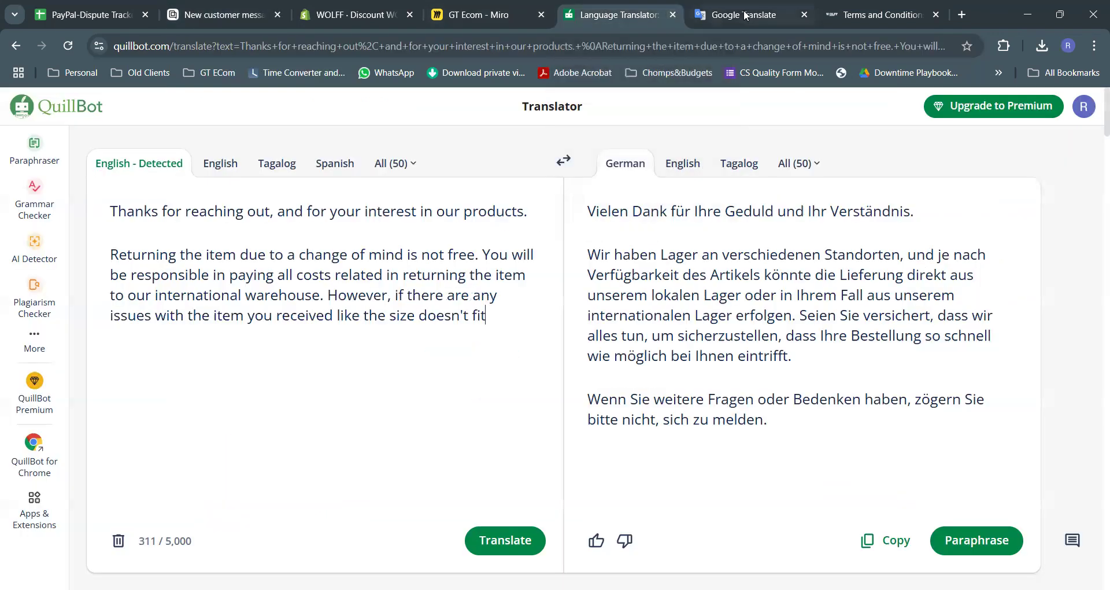
type(", you are wel")
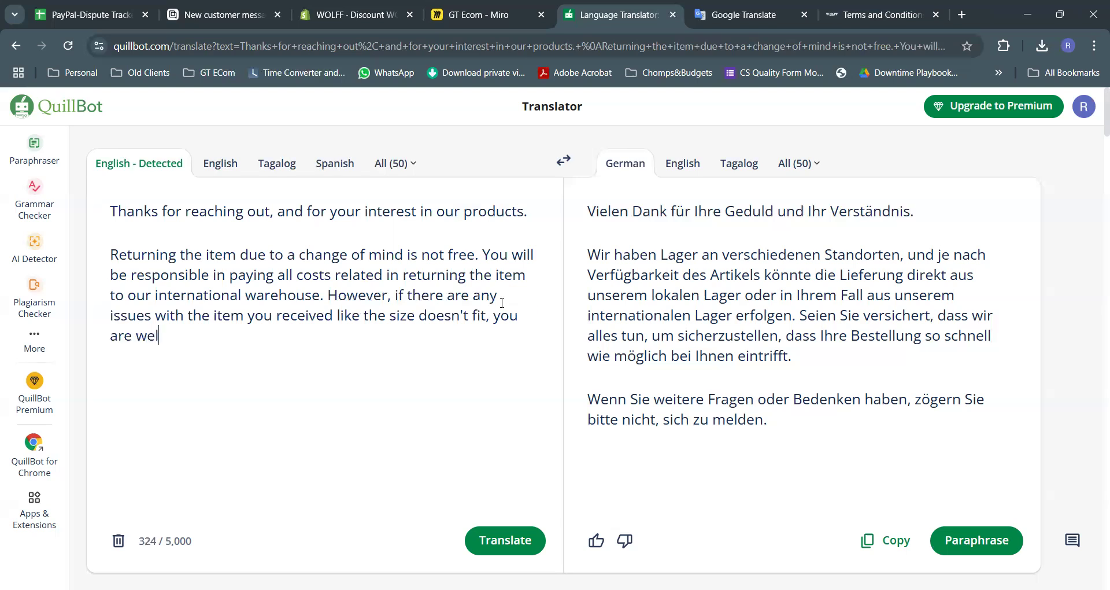
type("come to reach out to us fo")
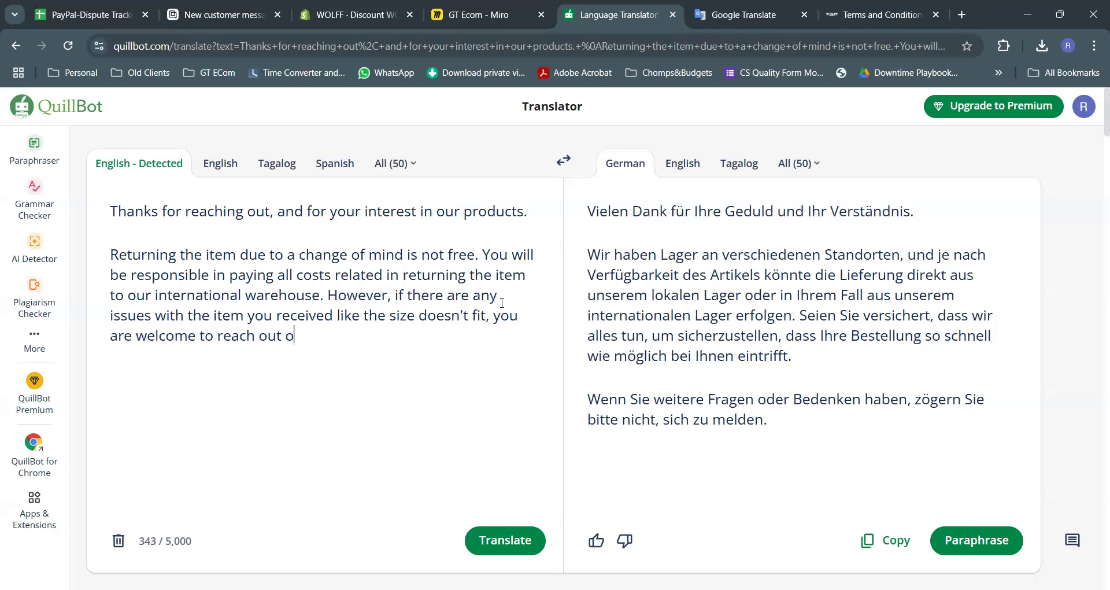
type("r a resolution")
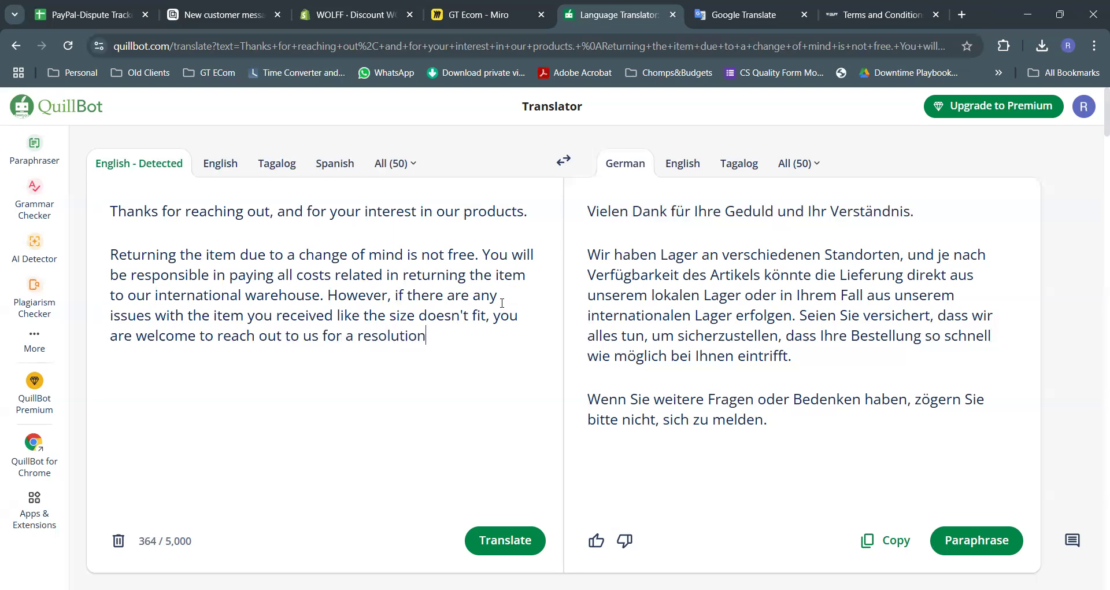
key("BackSpace")
key("BackSpace")
key("BackSpace")
key("BackSpace")
key("BackSpace")
key("BackSpace")
key("BackSpace")
key("BackSpace")
key("BackSpace")
key("BackSpace")
key("BackSpace")
key("BackSpace")
key("BackSpace")
key("BackSpace")
key("BackSpace")
key("BackSpace")
type("so we")
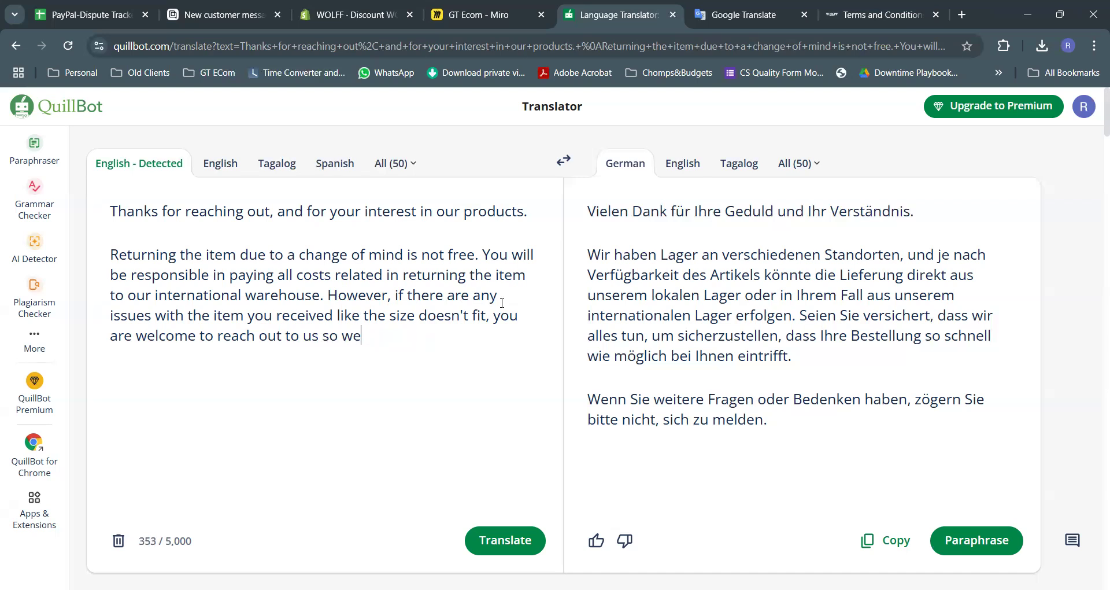
type(" can resolve the is")
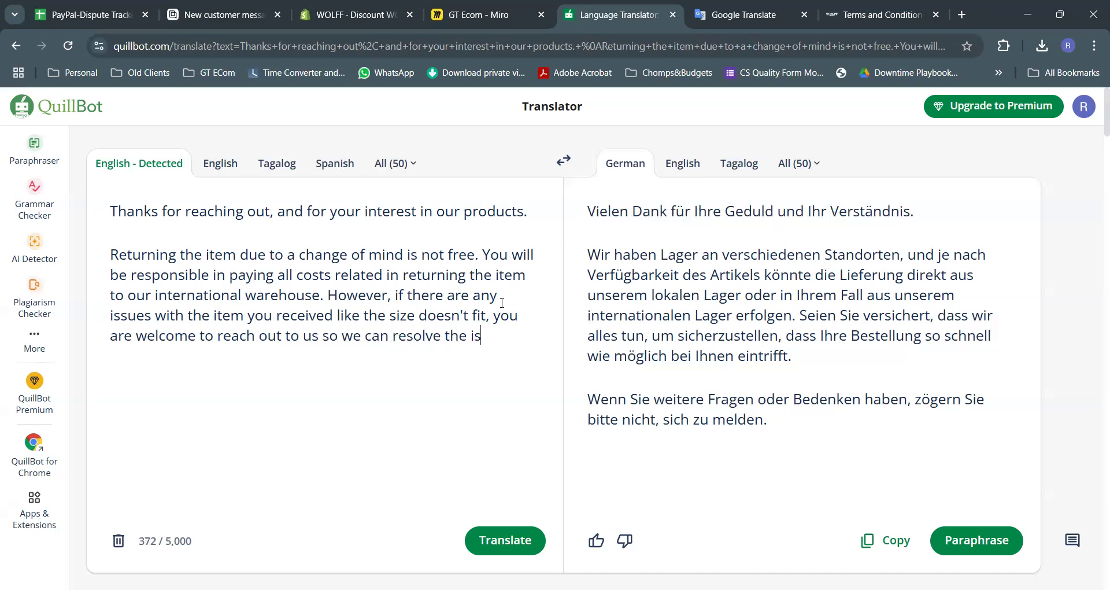
type("sue for you.")
Add a closing paragraph: 'I hope this answers your question' plus an offer of further help
key("Return")
key("Return")
key("alt+Tab")
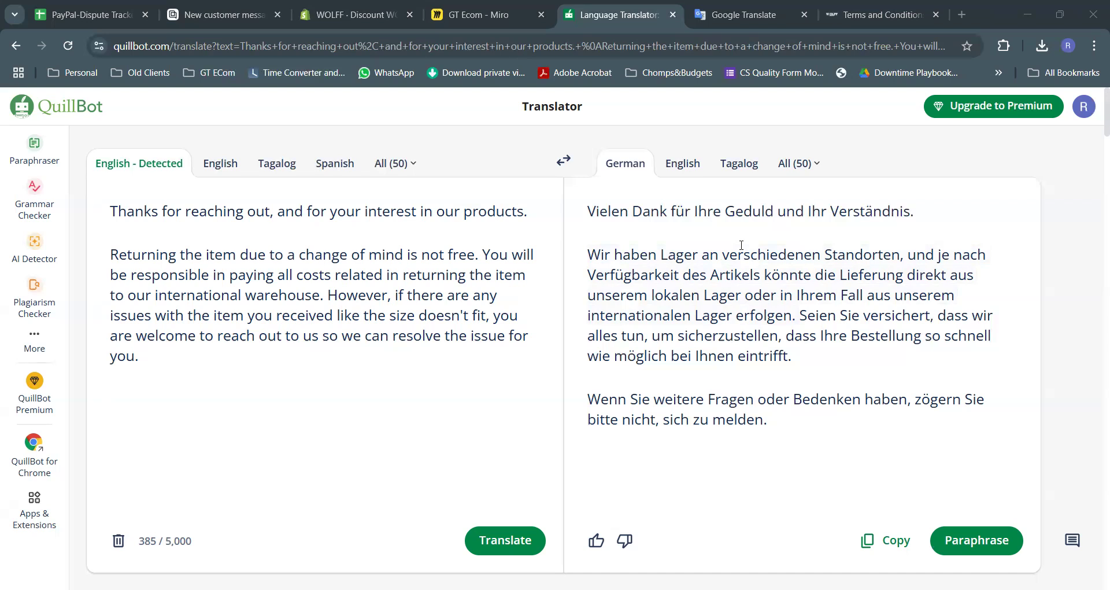
key("alt+Tab")
type("I hie")
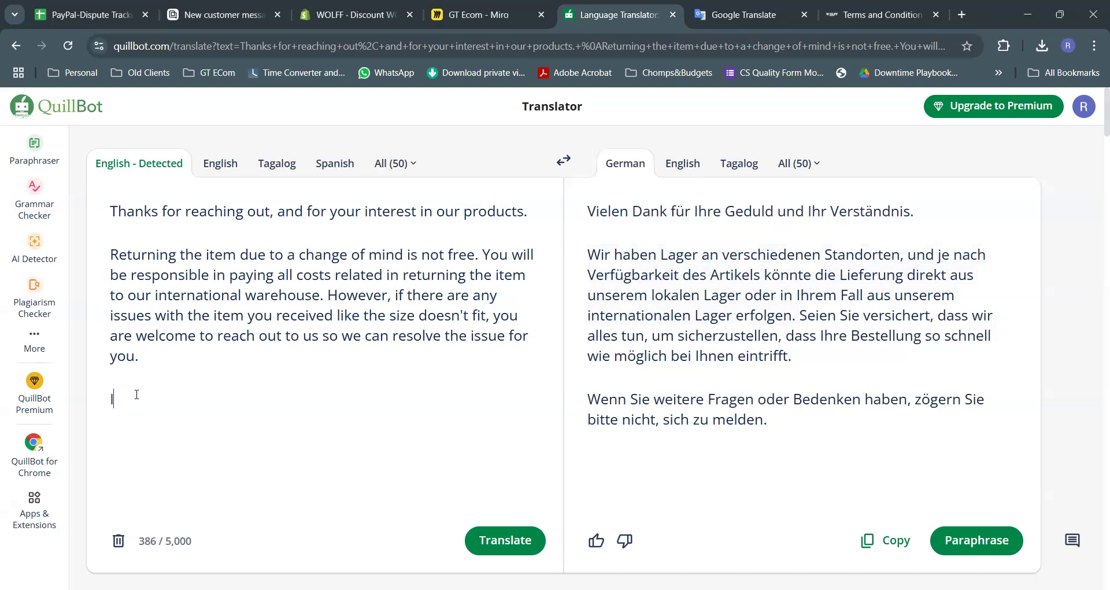
key("BackSpace")
key("BackSpace")
type("ope this answers ")
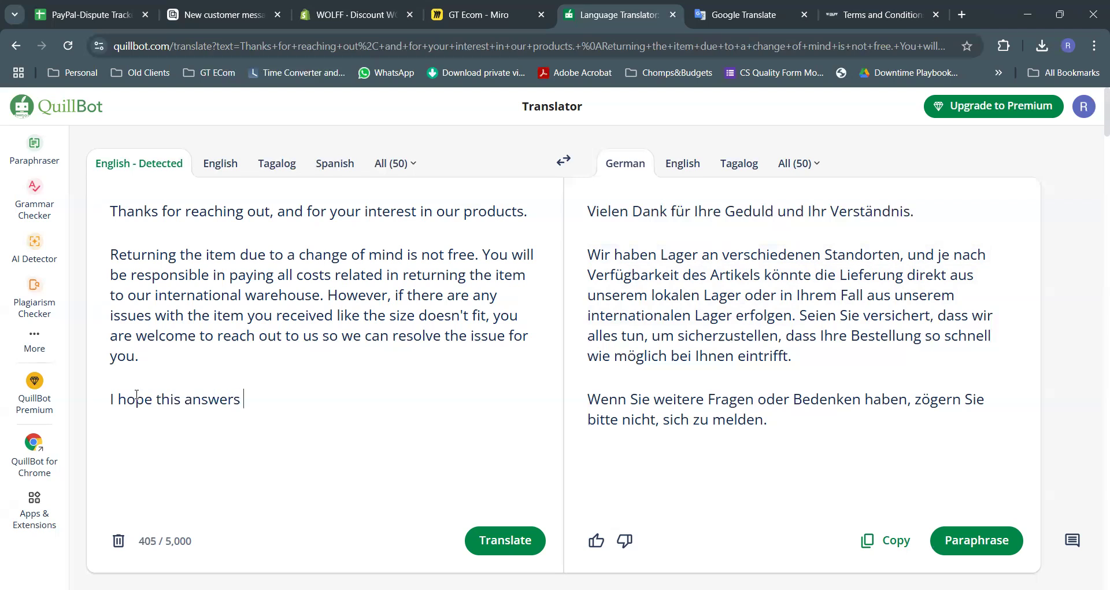
type("your question")
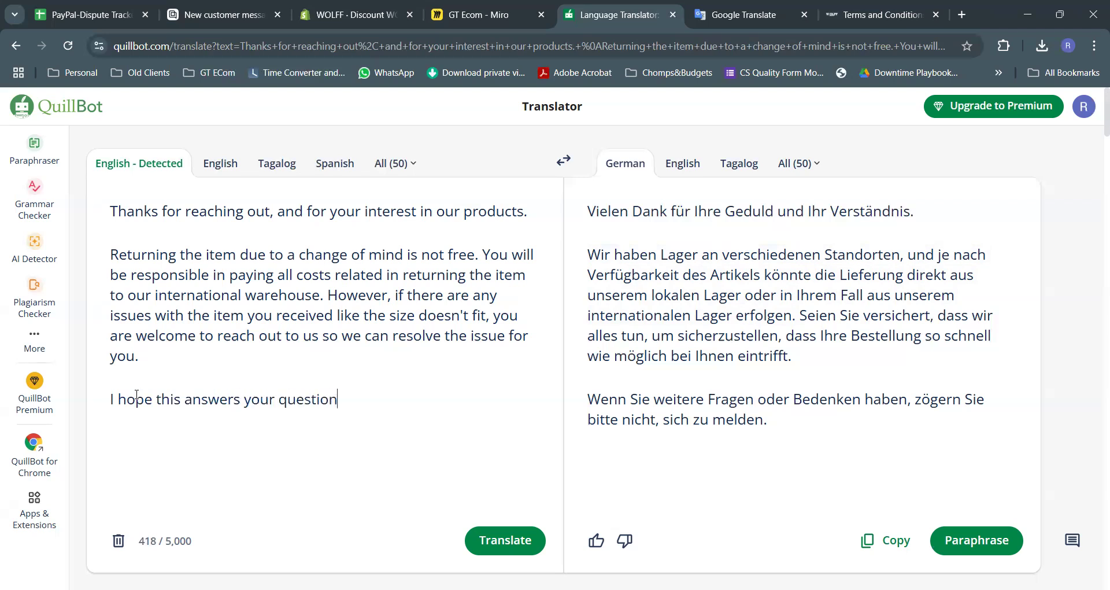
type(". If you ahe")
key("BackSpace")
key("BackSpace")
key("BackSpace")
key("BackSpace")
type("need further e")
key("BackSpace")
type("help, please dont")
key("BackSpace")
type("'t hesitate to reach out.")
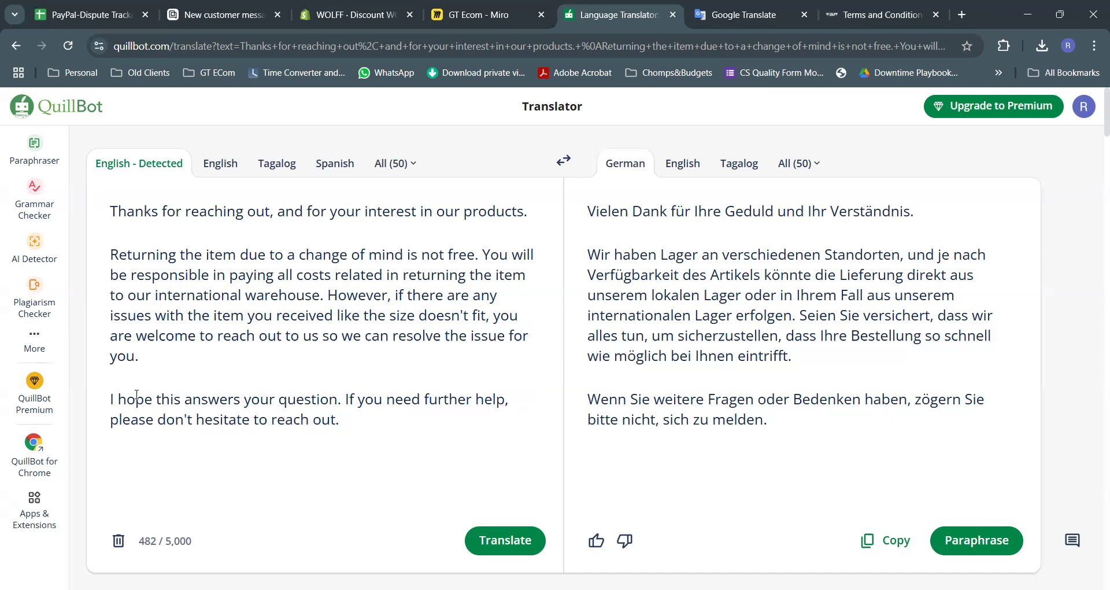
Translate the English return-cost reply into German in QuillBot
left_click(523, 553)
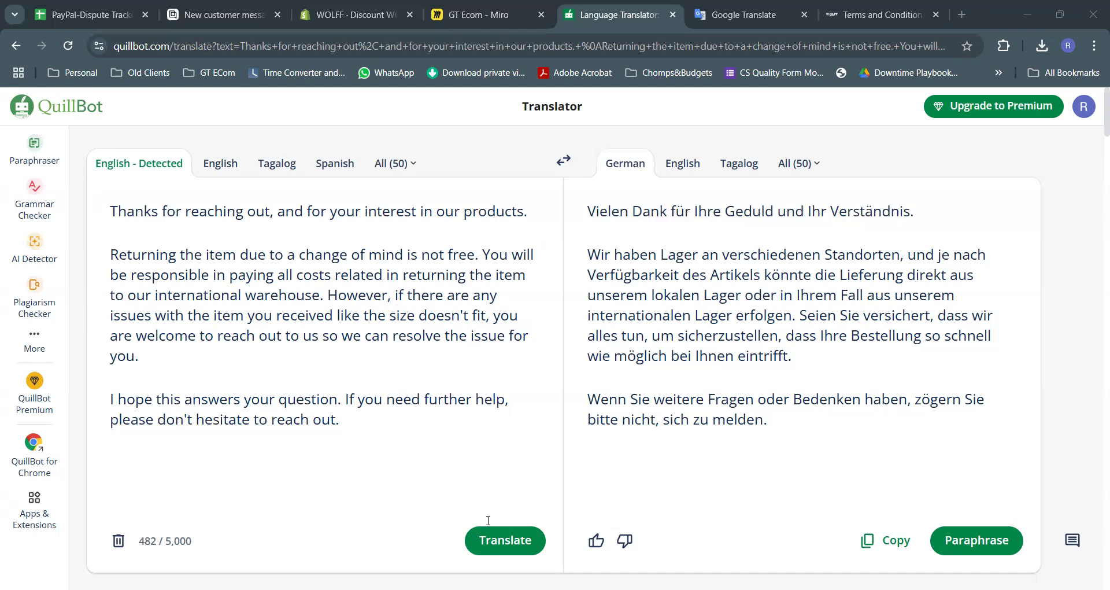
left_click(503, 542)
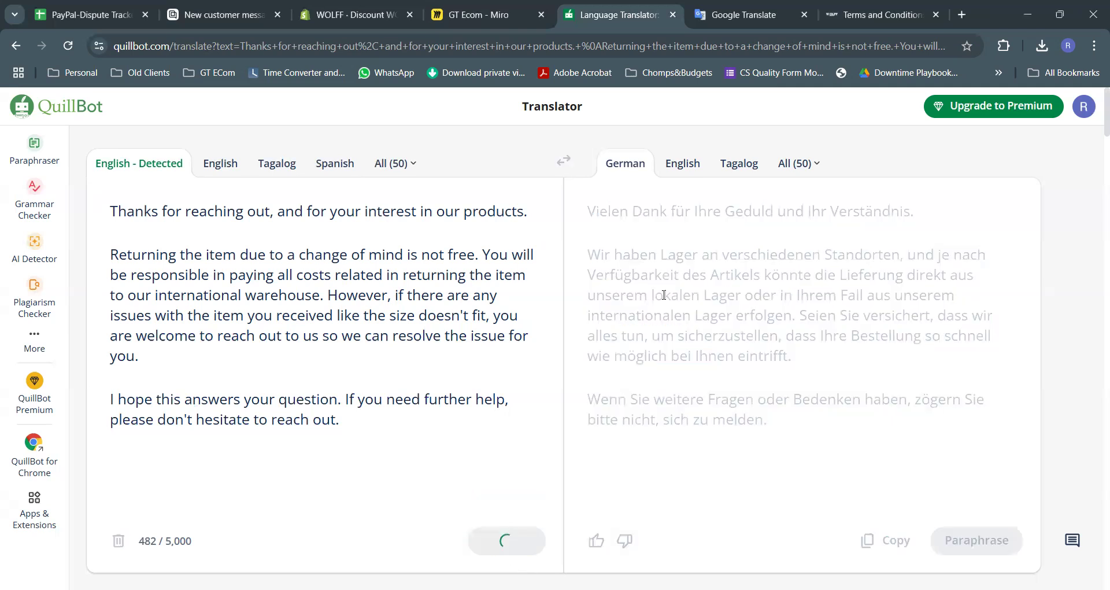
left_click(225, 21)
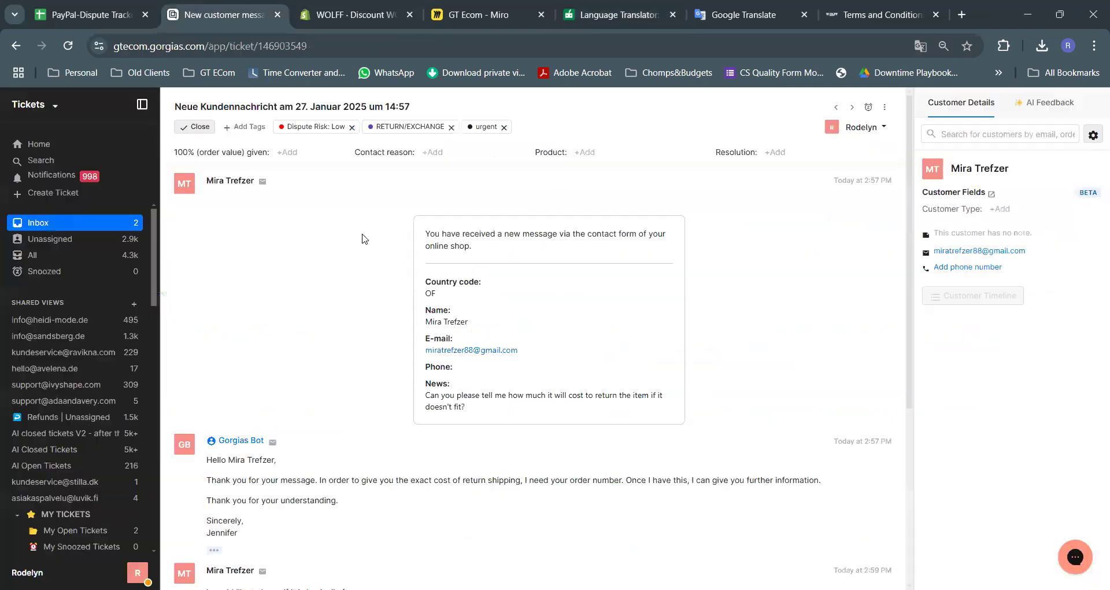
left_click(610, 4)
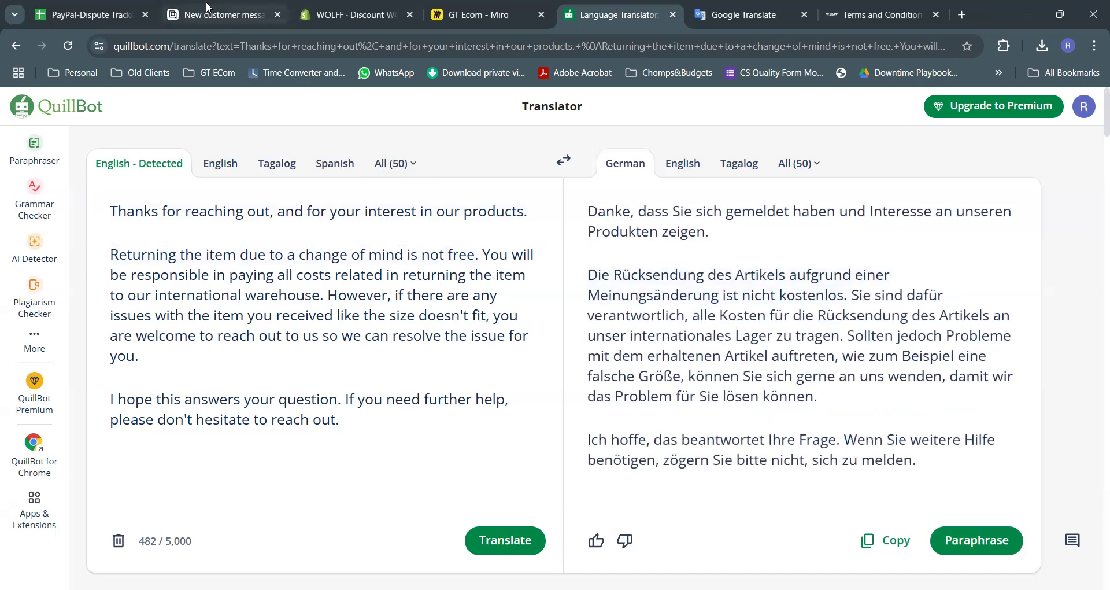
left_click(207, 7)
left_click(614, 14)
scroll(842, 328, "down", 5)
scroll(887, 317, "up", 3)
Copy the German translation and go back to the Gorgias ticket
left_click(887, 395)
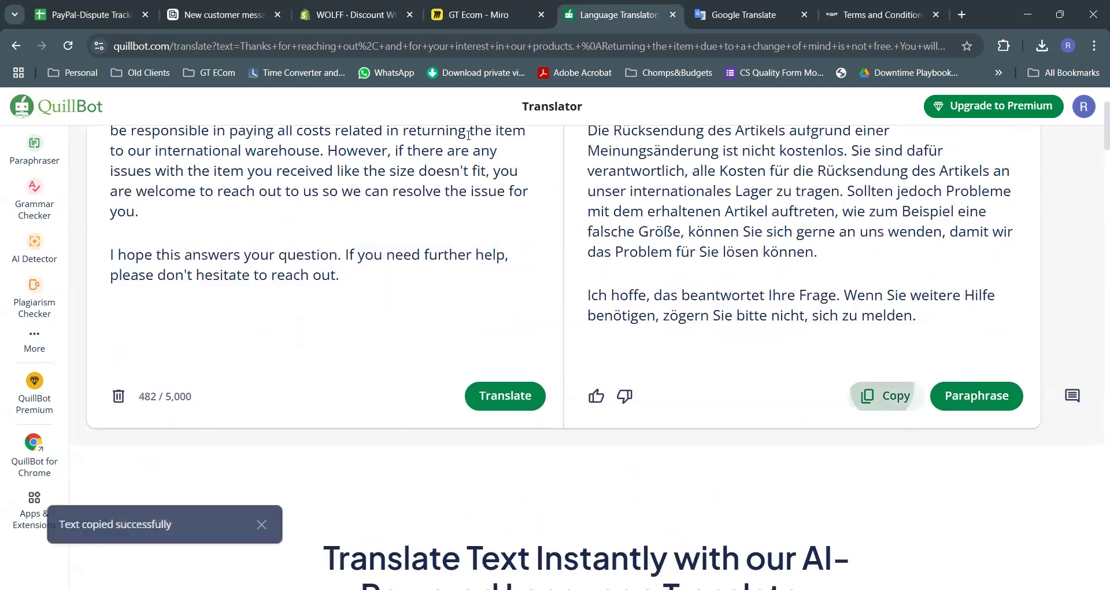
scroll(468, 136, "up", 3)
left_click(208, 14)
scroll(317, 299, "down", 4)
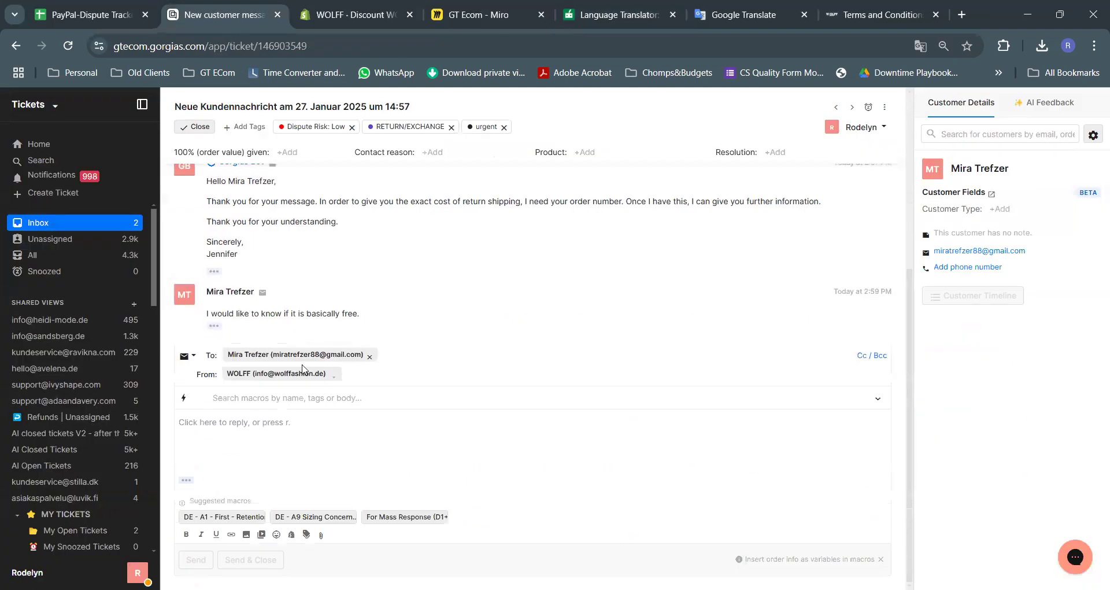
Reply with a 'Hall' greeting and the pasted German translation, then send and close the ticket
left_click(300, 442)
type("Hallo Mira,")
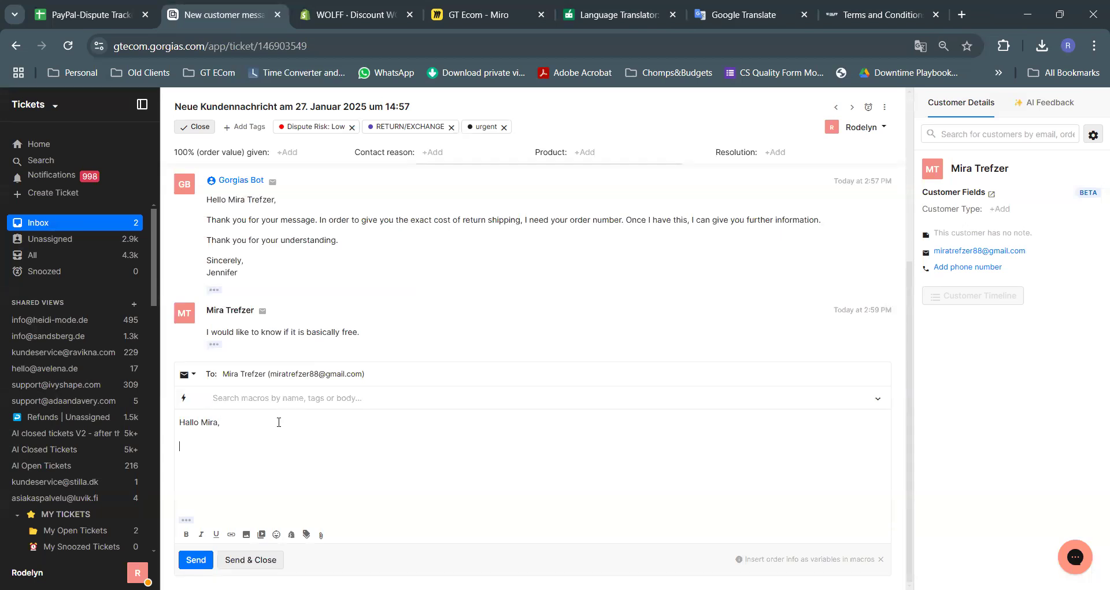
key("ctrl+v")
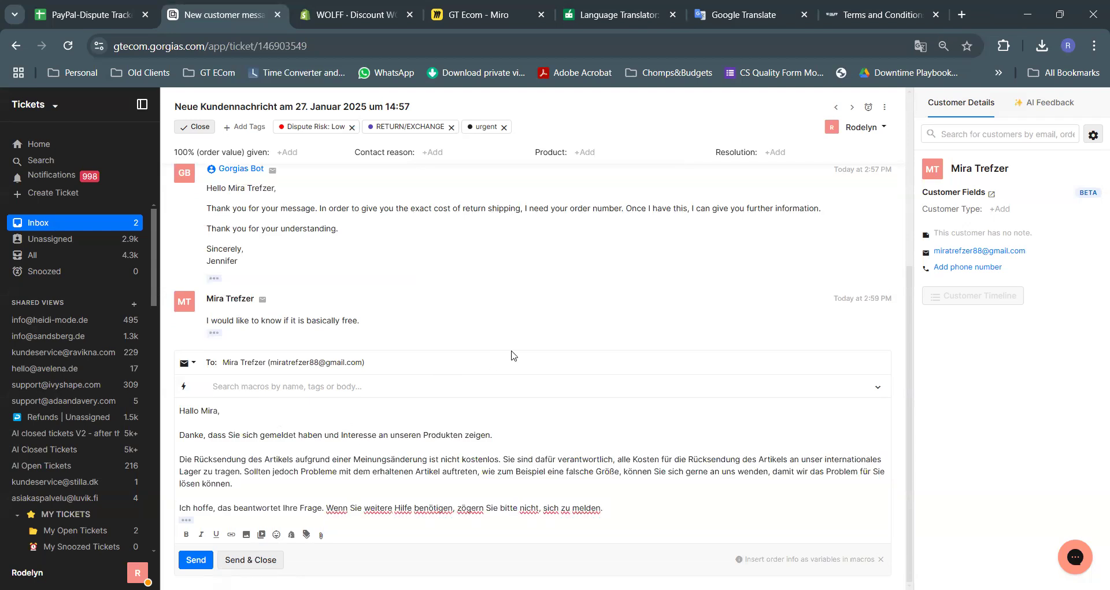
scroll(513, 355, "up", 5)
scroll(516, 357, "down", 5)
left_click(260, 569)
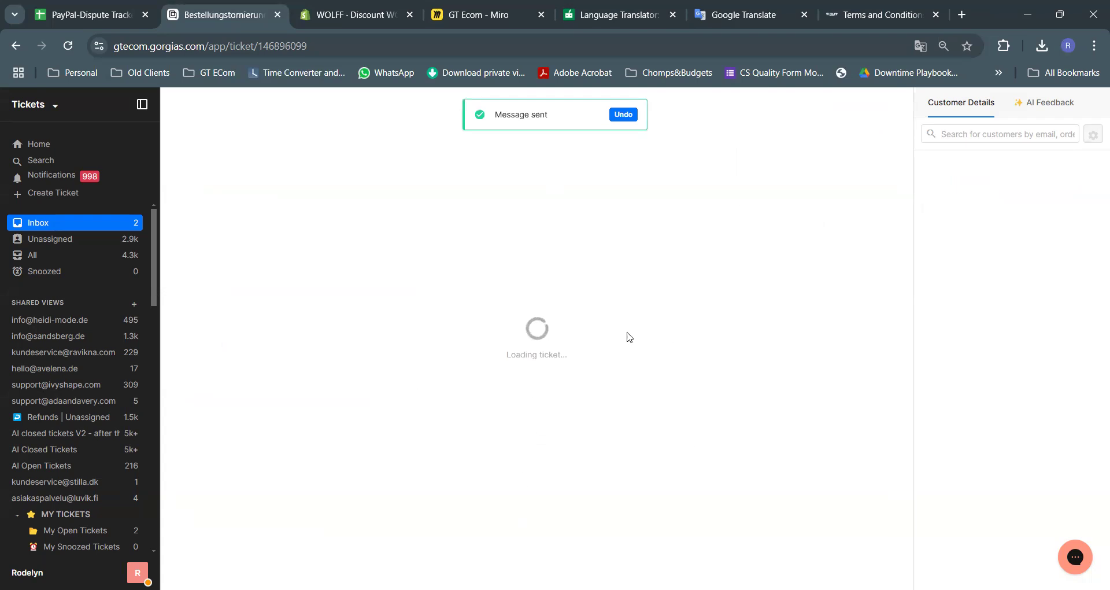
Paste the customer's first German message into Google Translate
scroll(429, 304, "up", 3)
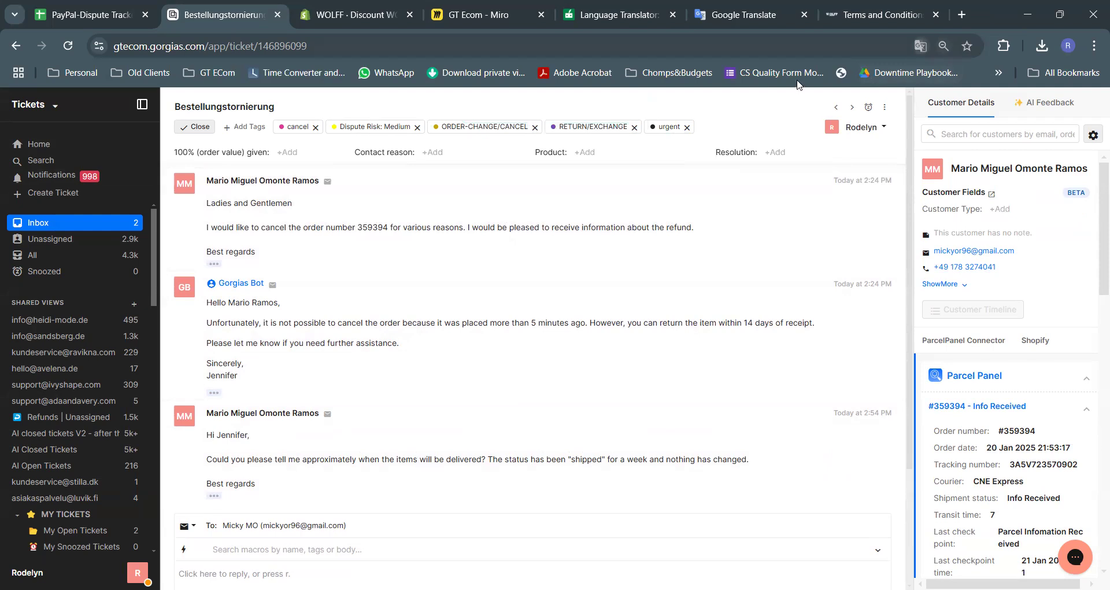
left_click_drag(308, 253, 209, 198)
key("ctrl+c")
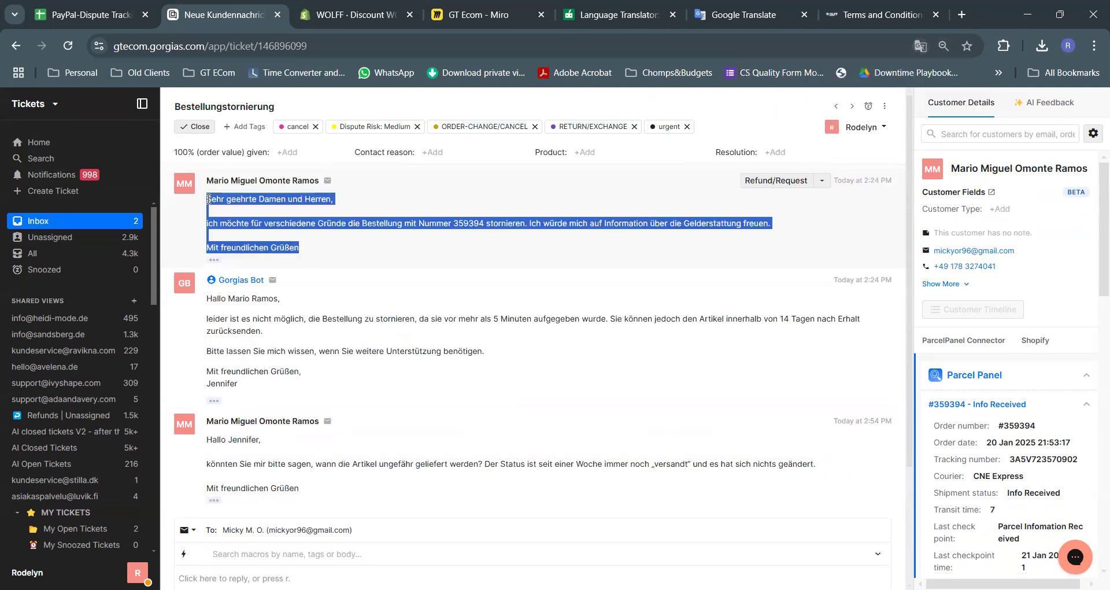
left_click(873, 15)
left_click(755, 15)
left_click(525, 239)
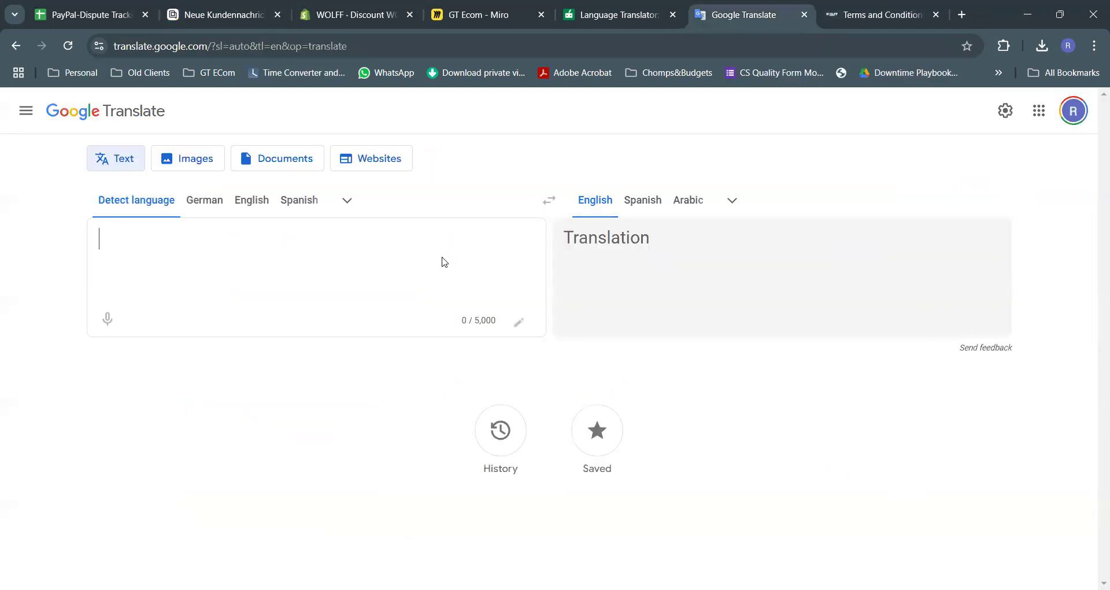
key("ctrl+v")
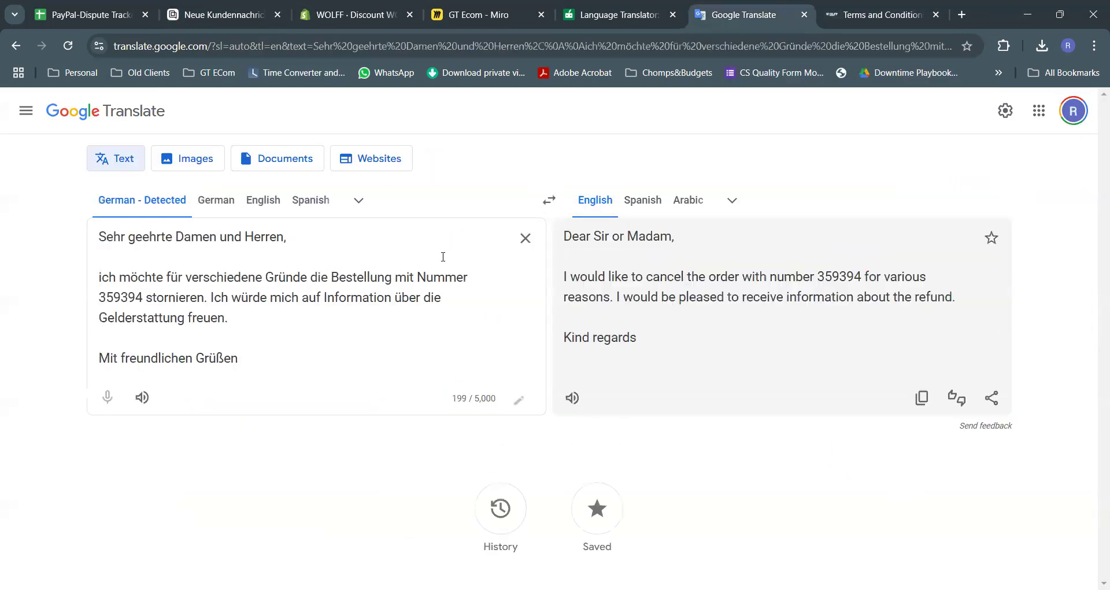
left_click(223, 15)
Translate the ticket page into English and select the customer's order number
right_click(400, 250)
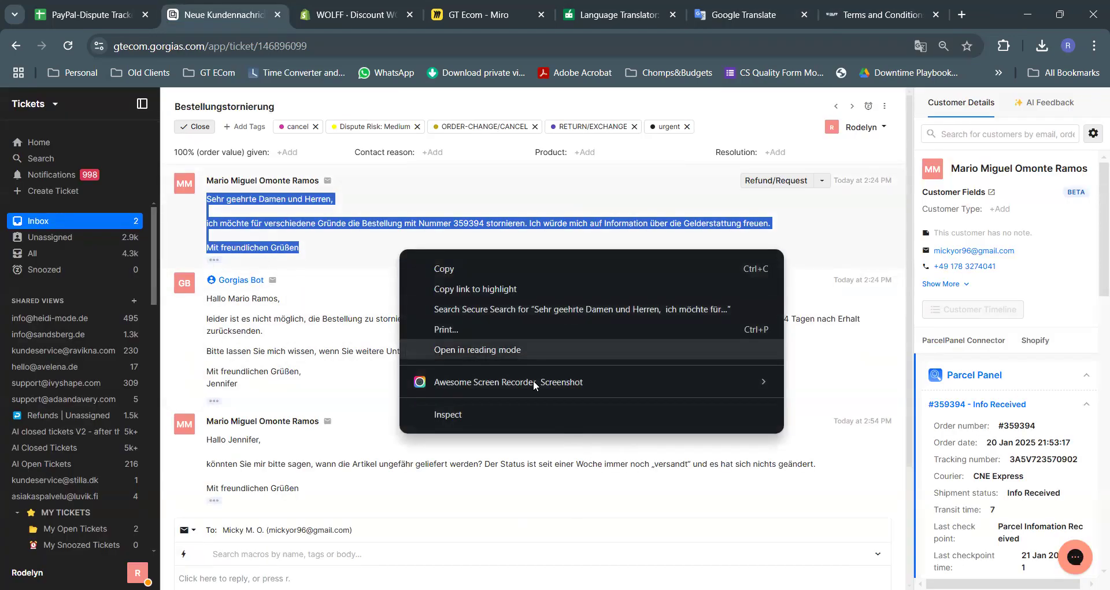
left_click(372, 313)
right_click(370, 331)
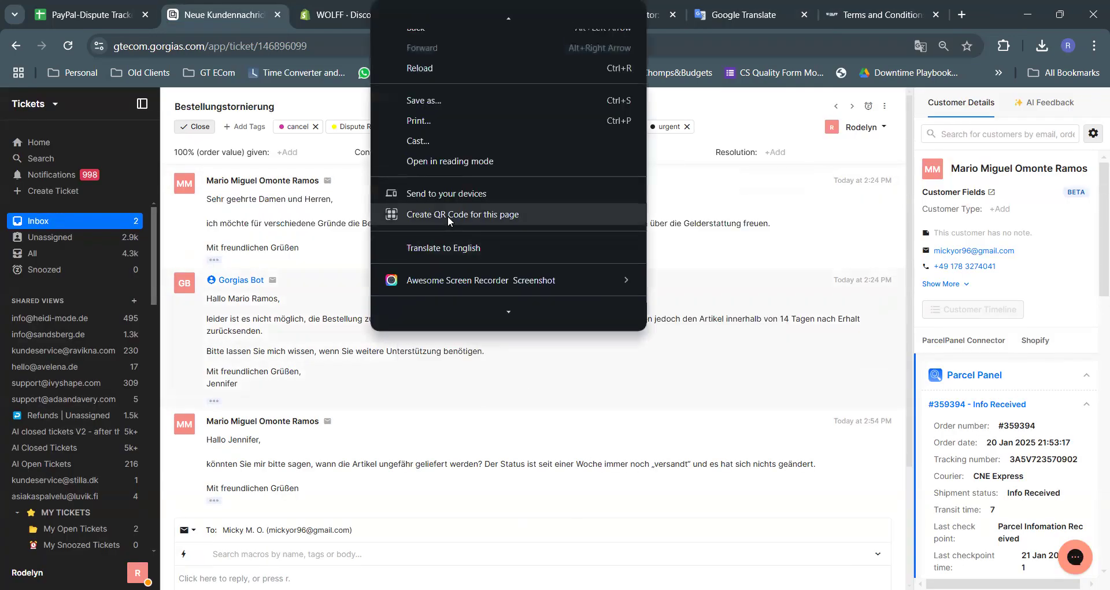
left_click(464, 251)
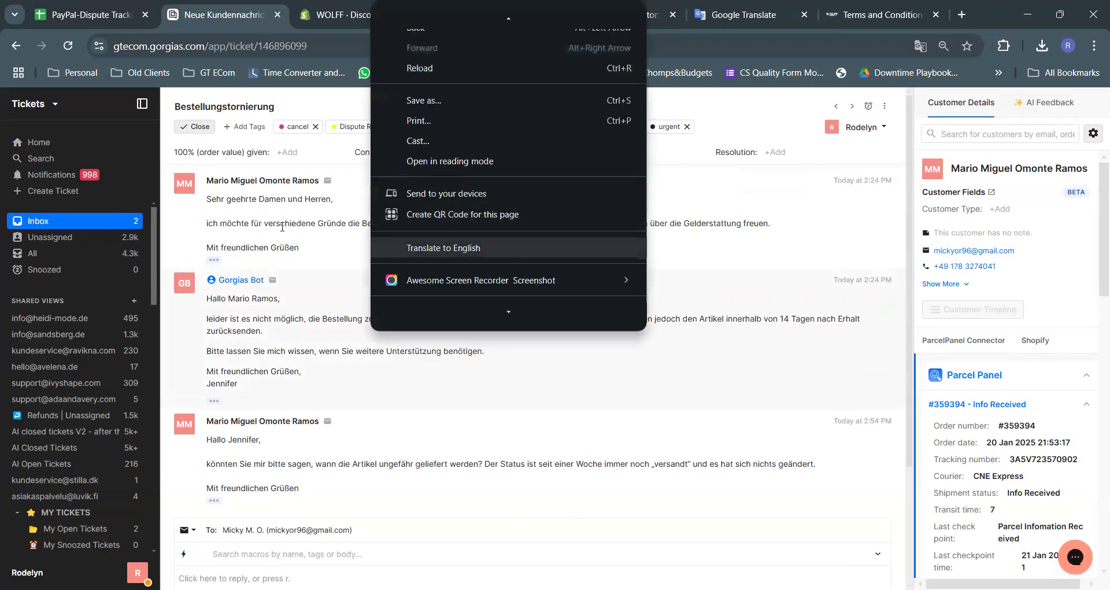
left_click_drag(281, 226, 442, 228)
double_click(383, 228)
key("ctrl+c")
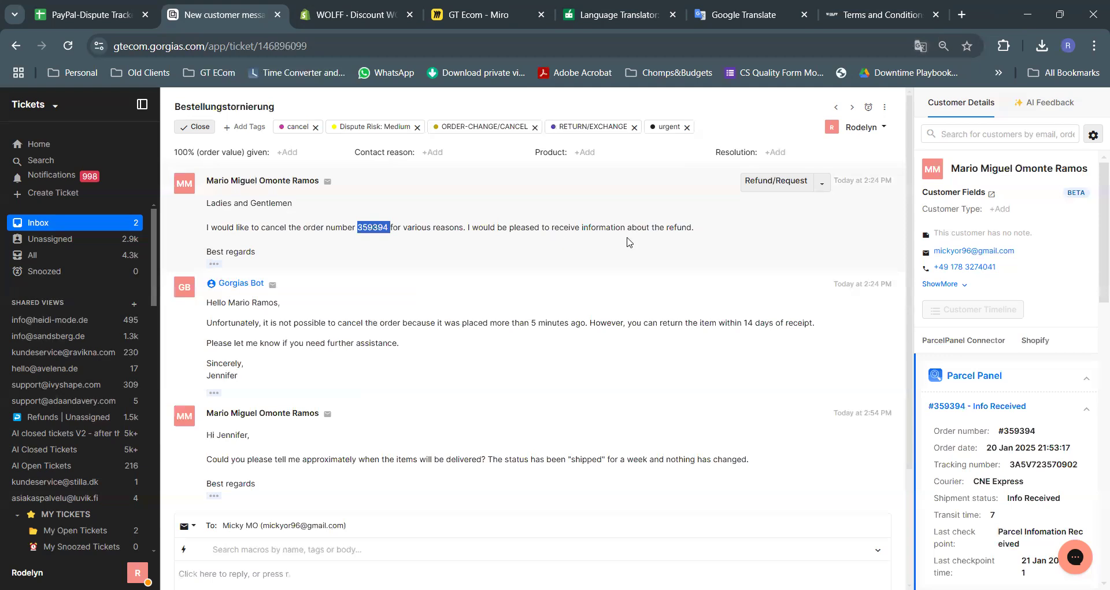
left_click(710, 340)
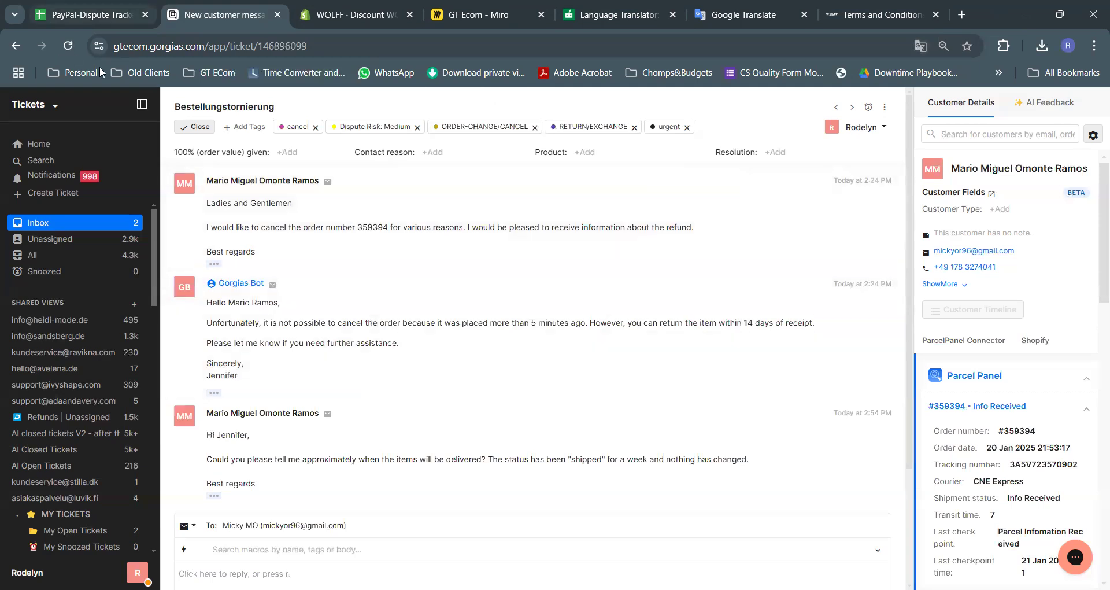
Search the PP-NL-1 sheet of the PayPal-Dispute Tracker for the customer's order number
left_click(92, 15)
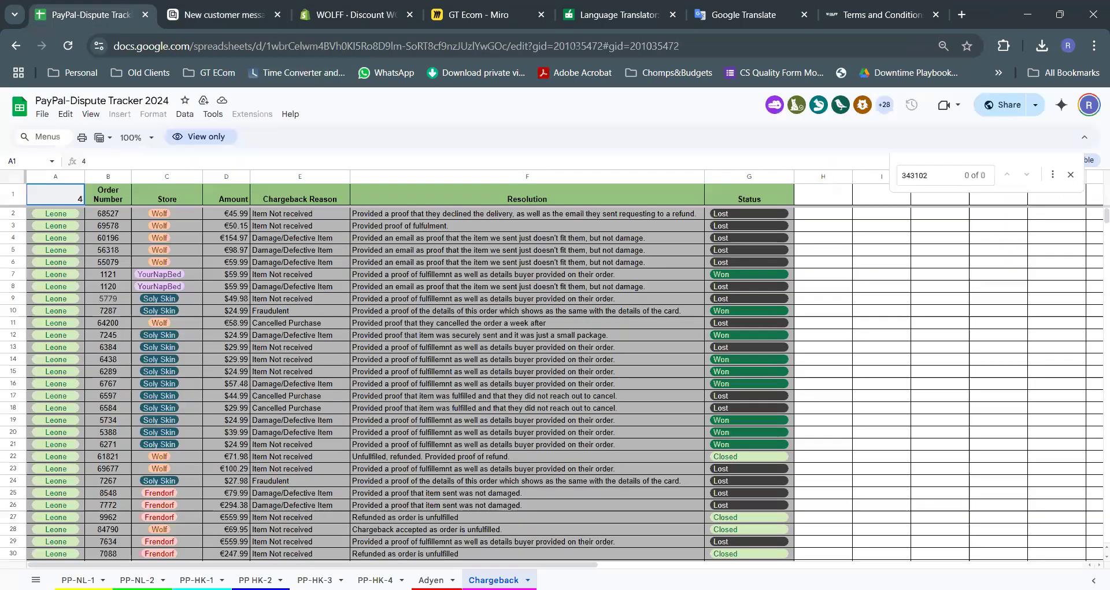
left_click(78, 580)
double_click(916, 175)
key("ctrl+v")
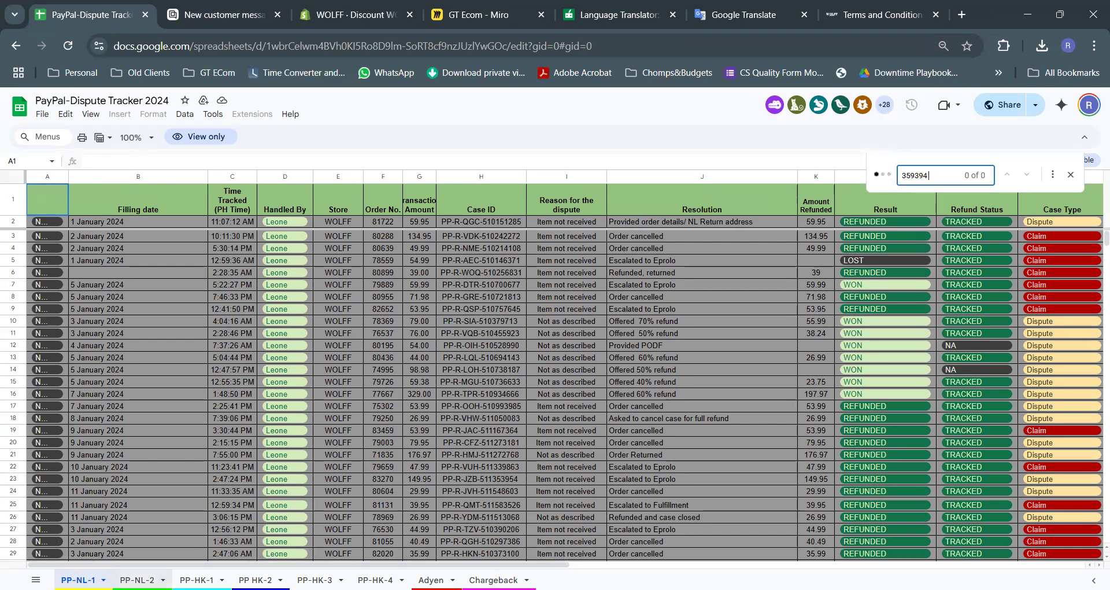
Check the PP-NL-2, PP-HK-1 to PP-HK-4, Adyen and Chargeback sheets, finding no match
left_click(137, 580)
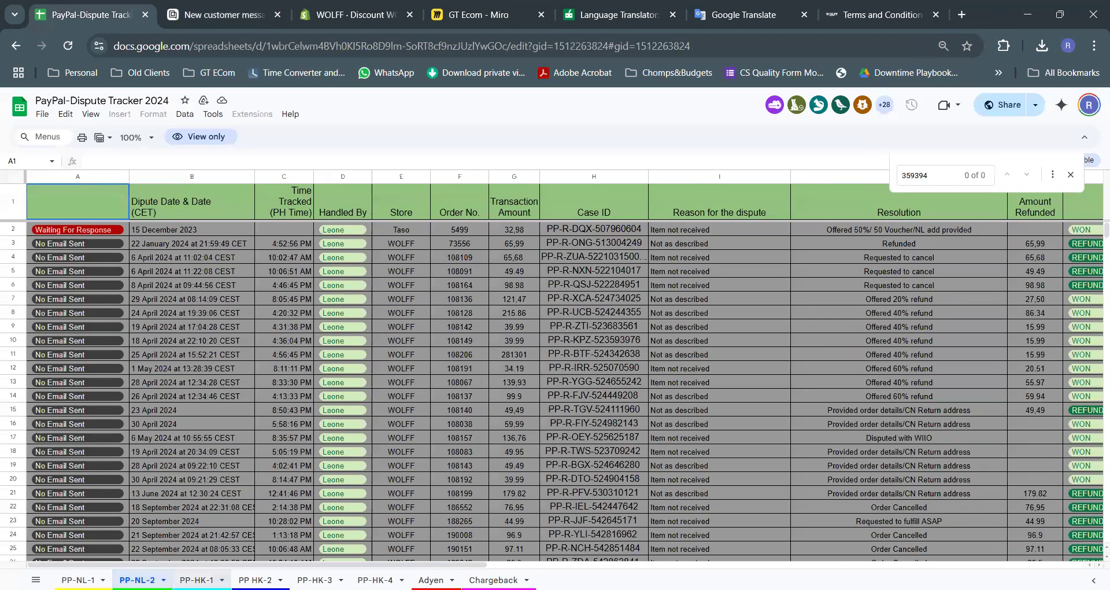
left_click(197, 580)
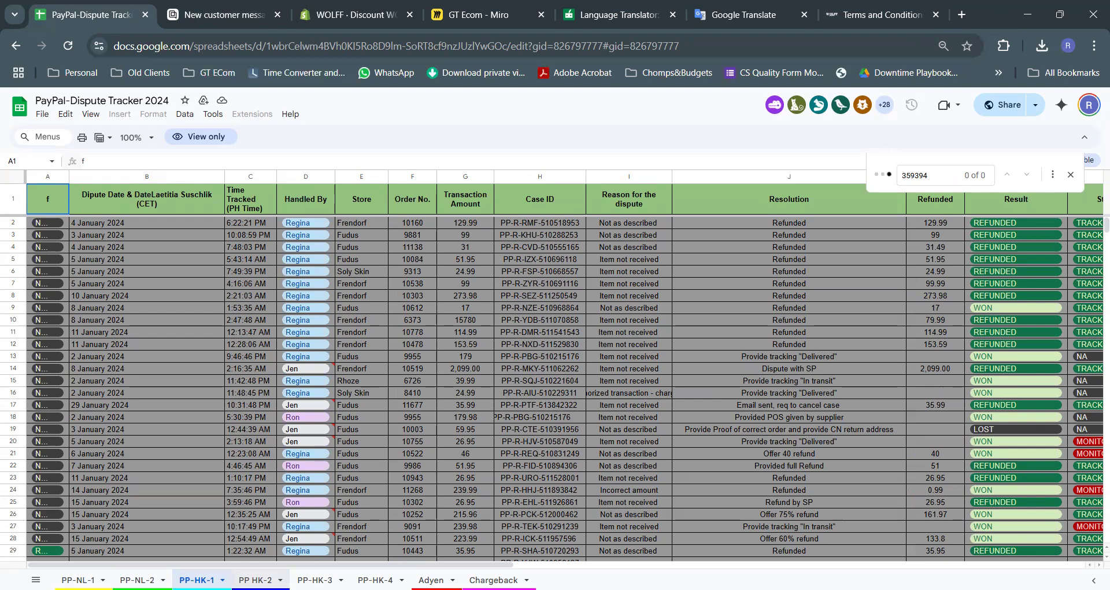
left_click(255, 580)
left_click(315, 580)
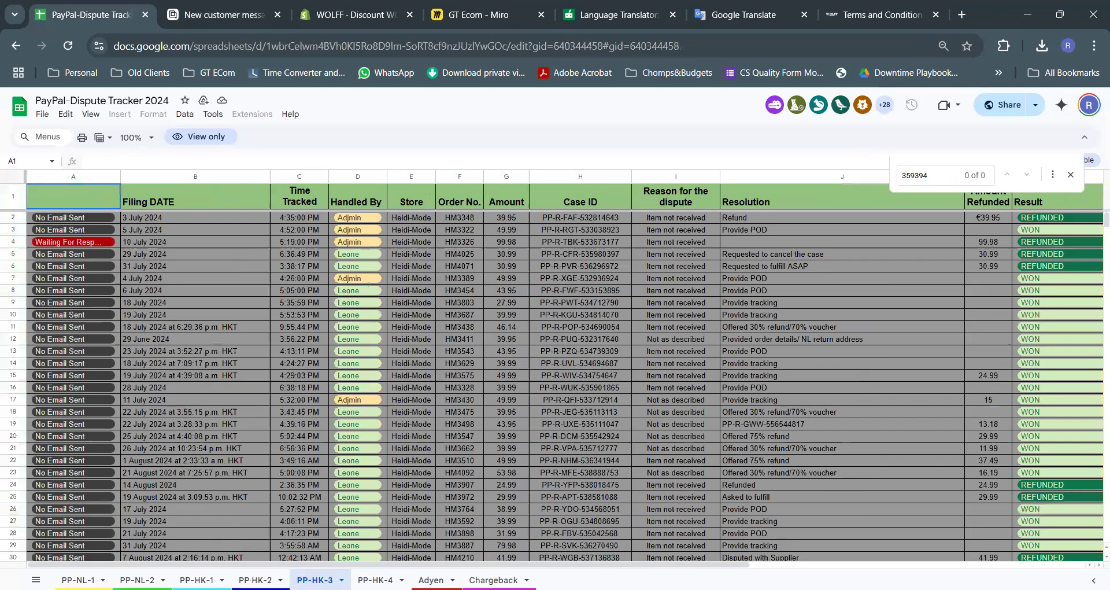
left_click(375, 580)
left_click(431, 580)
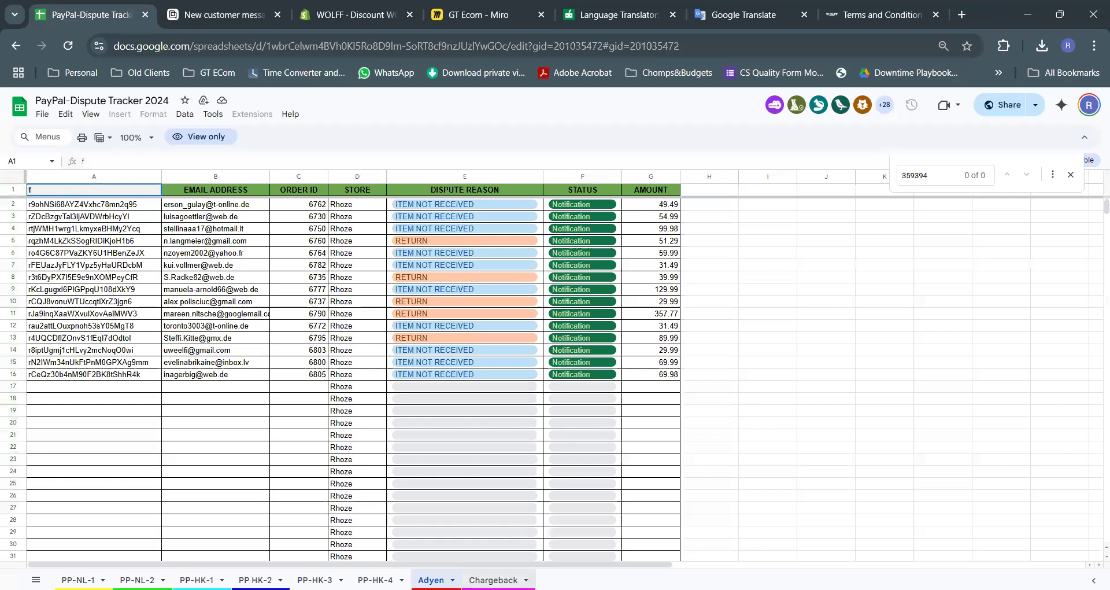
left_click(493, 580)
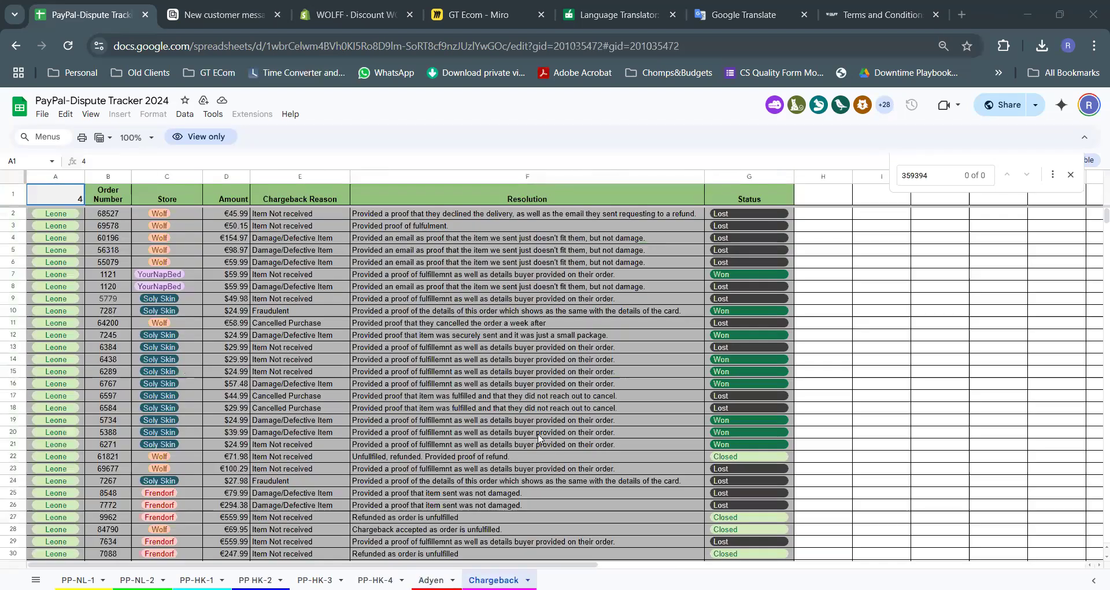
left_click(207, 18)
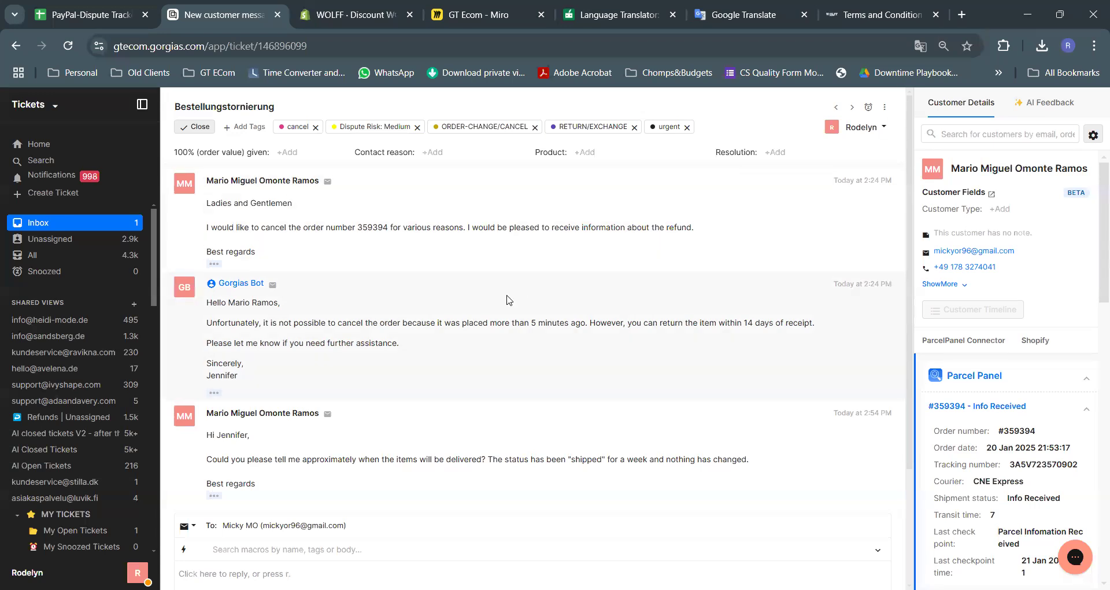
Read through the bot's reply and the customer's delivery question in the ticket
scroll(404, 352, "down", 1)
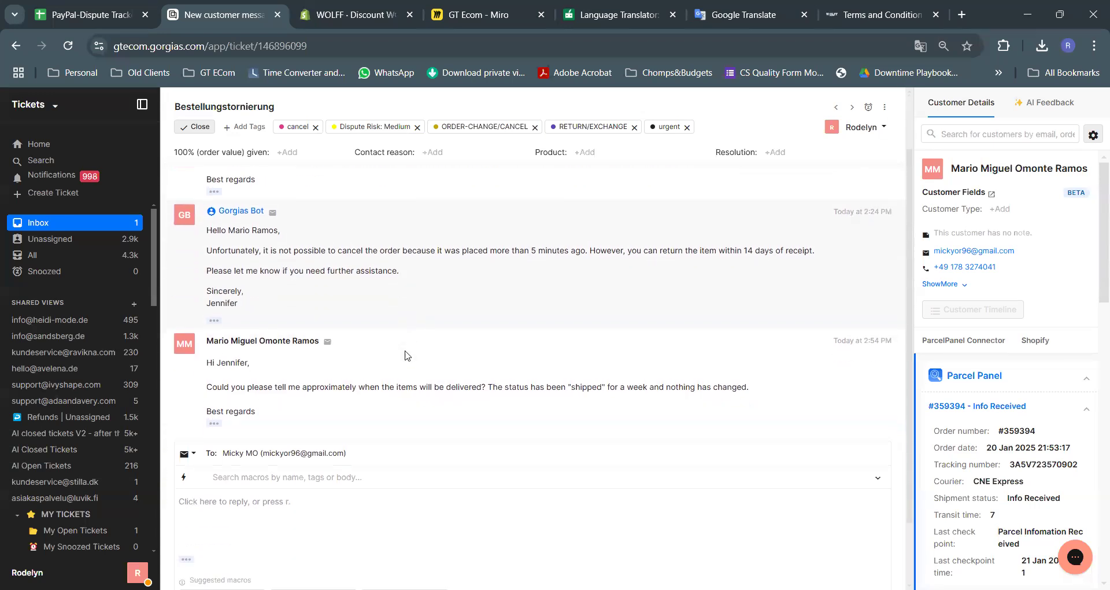
left_click_drag(272, 245, 580, 249)
left_click(475, 264)
left_click(616, 278)
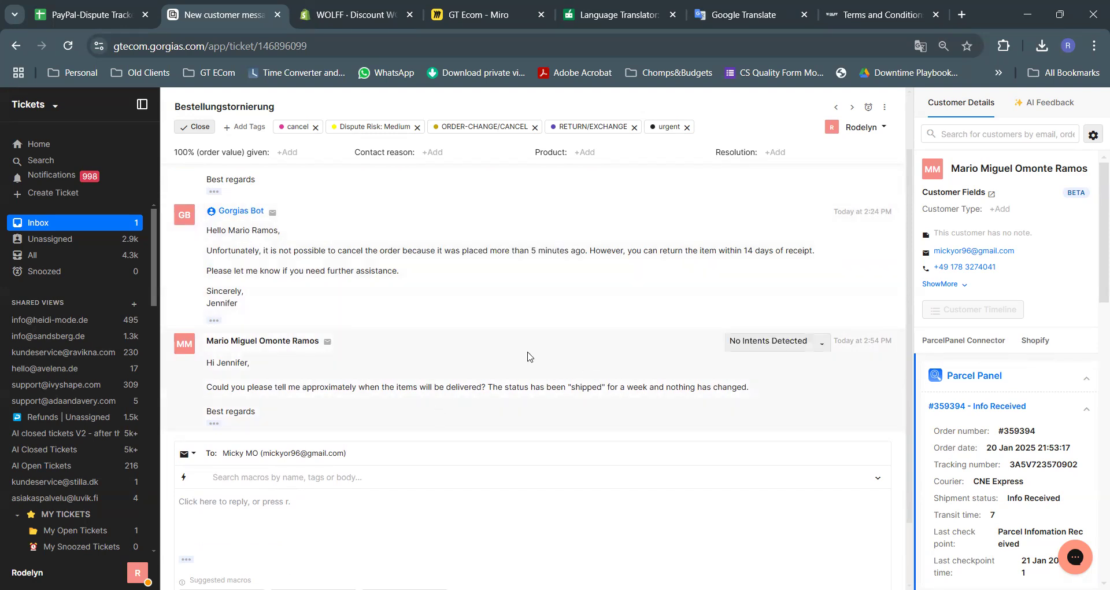
double_click(331, 250)
left_click_drag(412, 251, 656, 278)
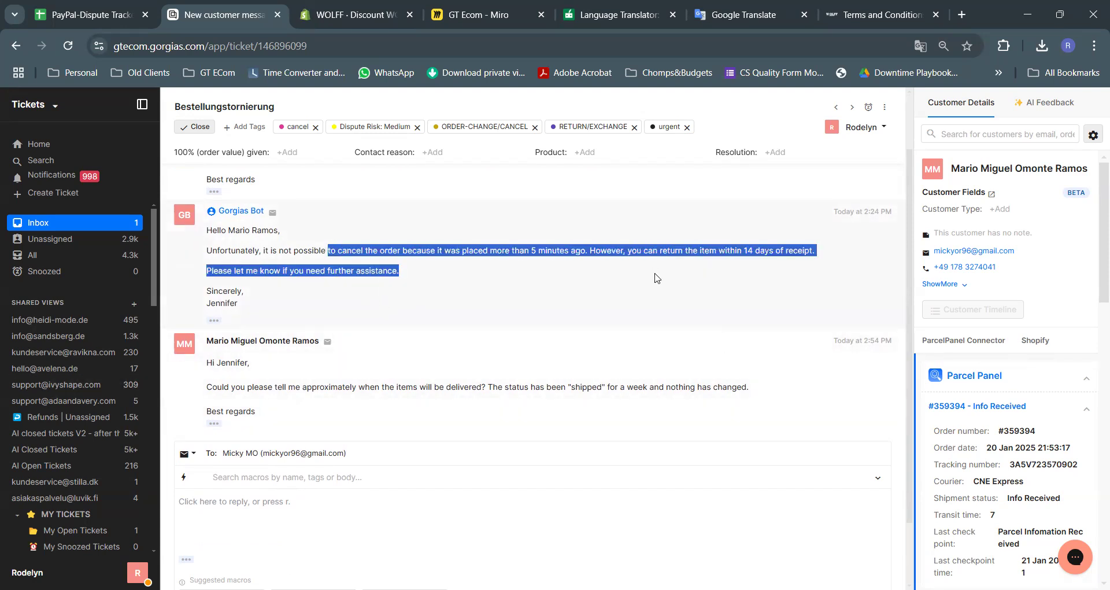
left_click(634, 294)
scroll(409, 404, "down", 1)
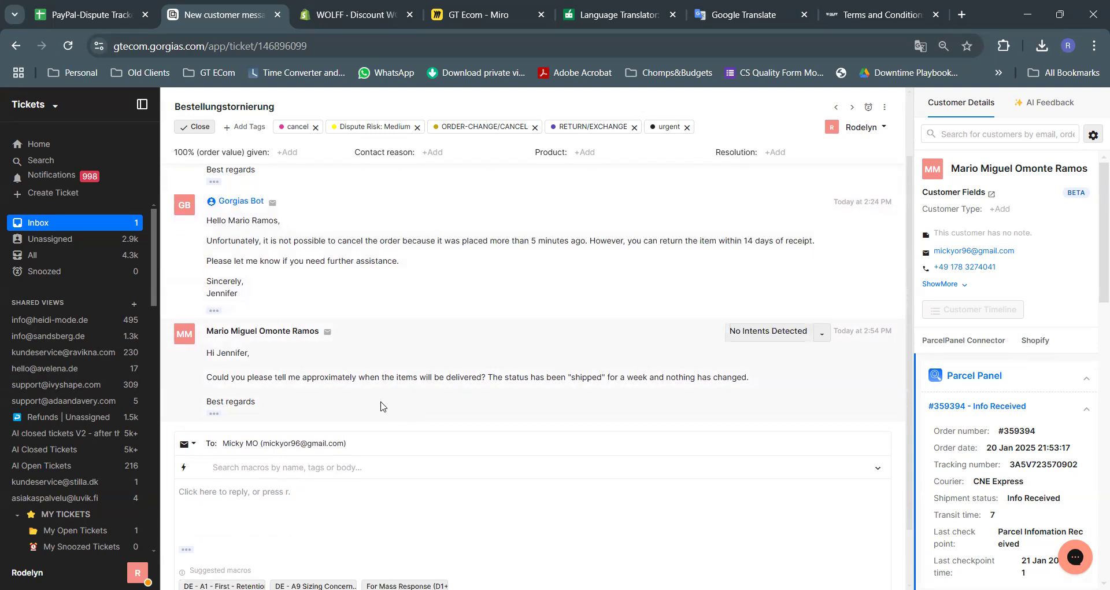
left_click_drag(235, 316, 761, 318)
left_click(554, 345)
left_click(602, 326)
left_click(793, 309)
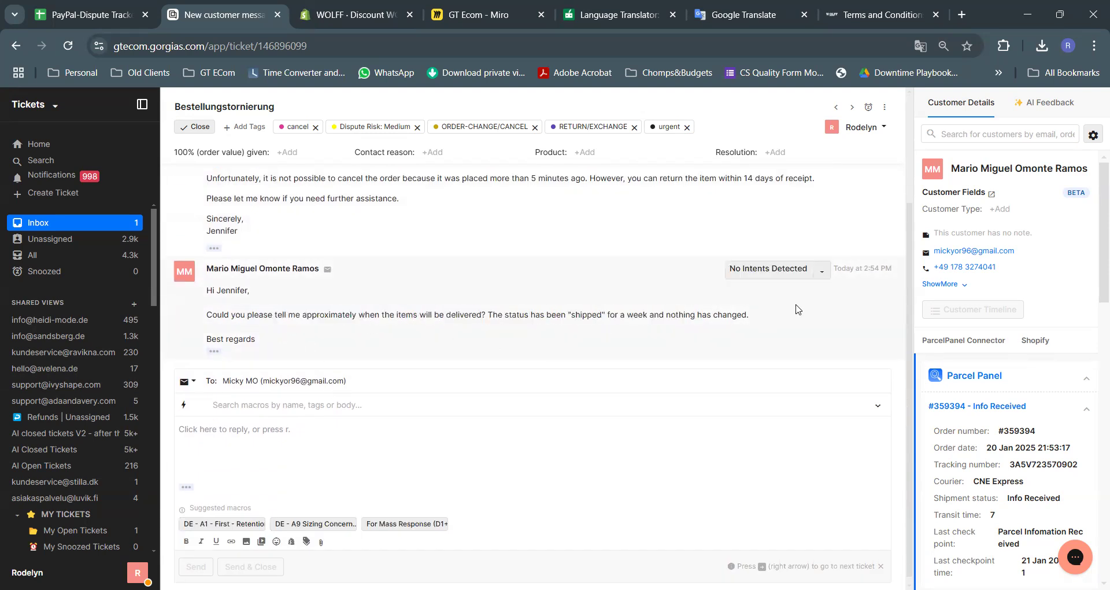
scroll(406, 300, "down", 1)
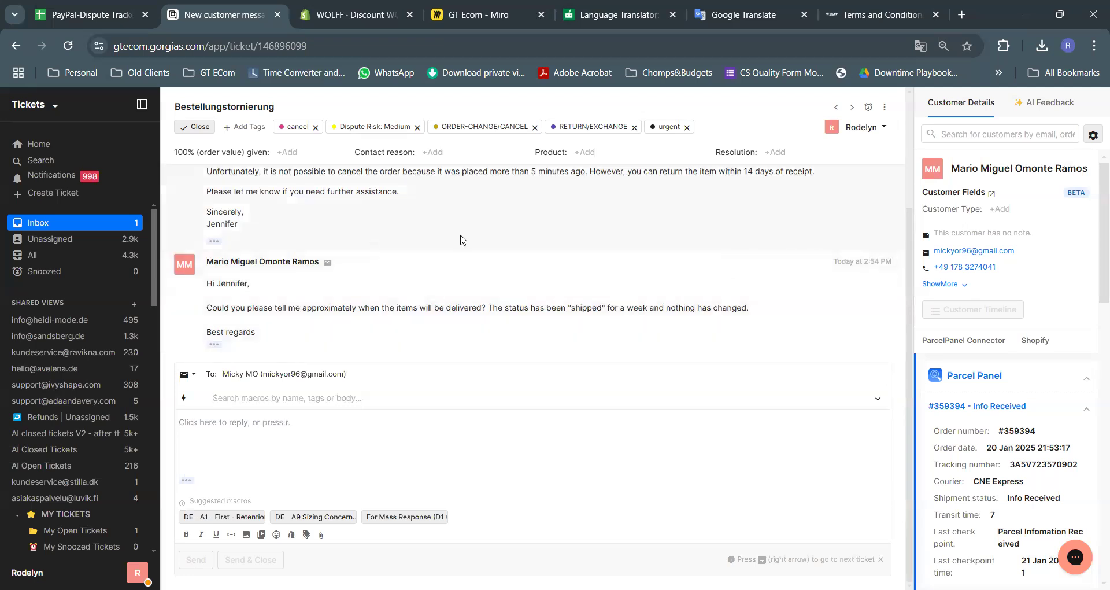
scroll(1022, 347, "down", 3)
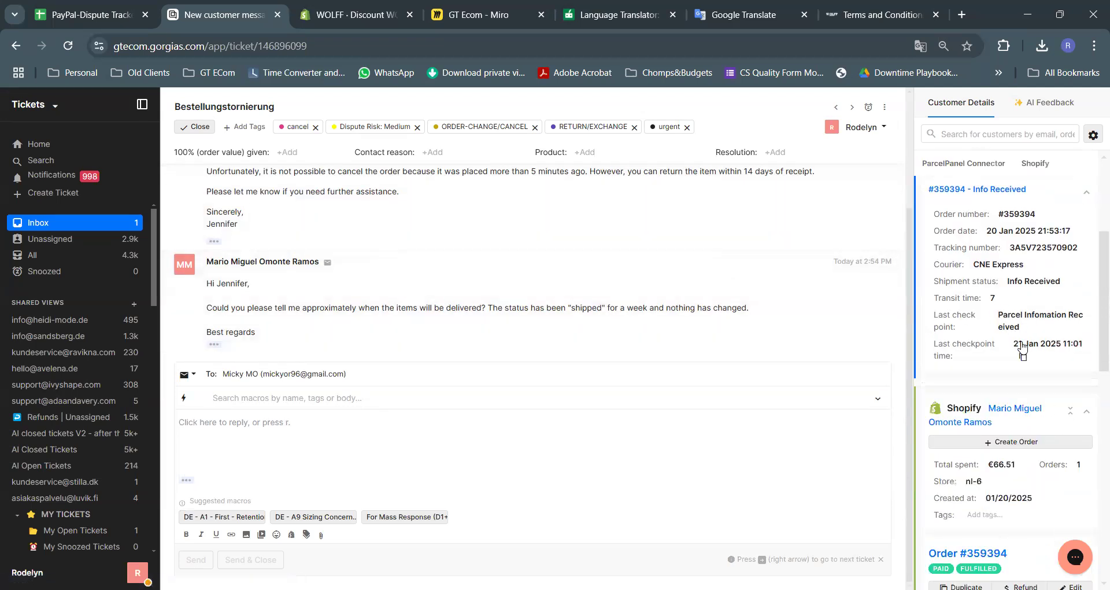
scroll(1022, 347, "down", 4)
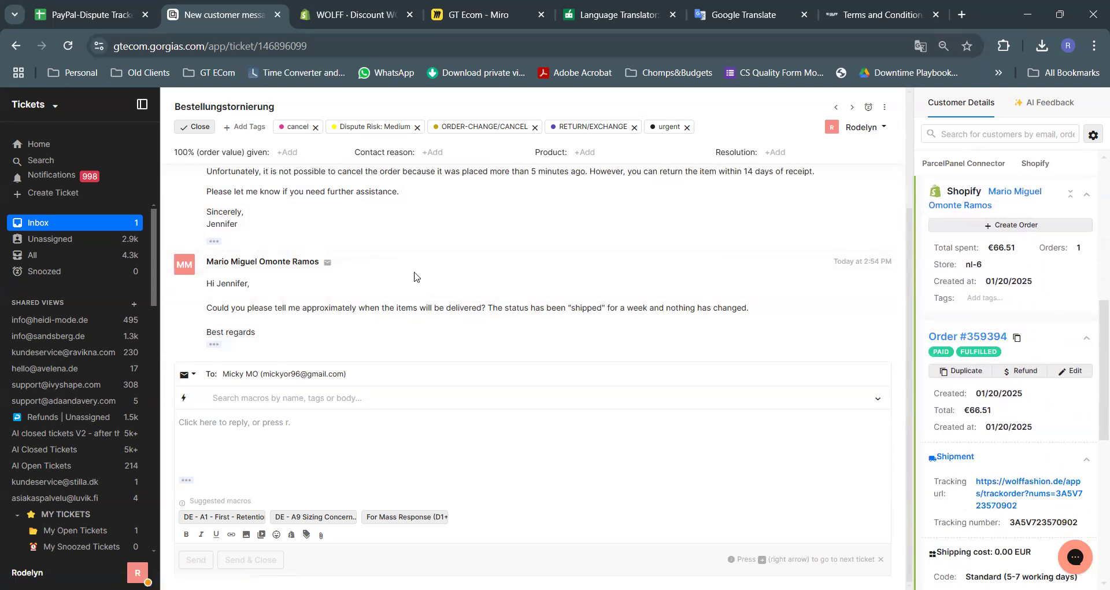
Open the customer's Shopify order and its tracking page, then check the January 21, 2025 fulfilment date
left_click(967, 337)
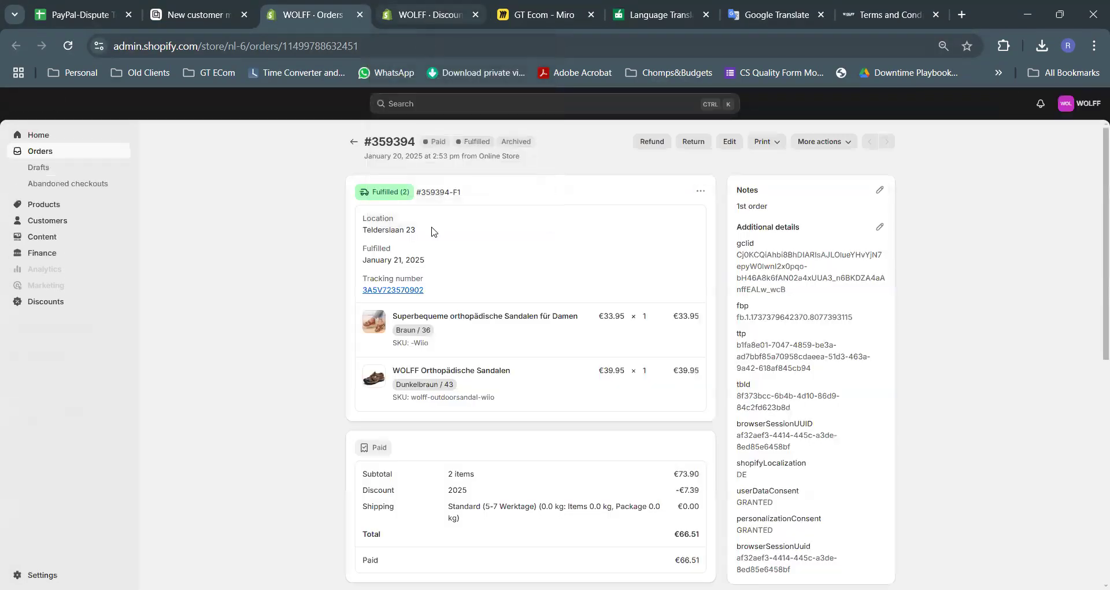
left_click(401, 291)
left_click(312, 15)
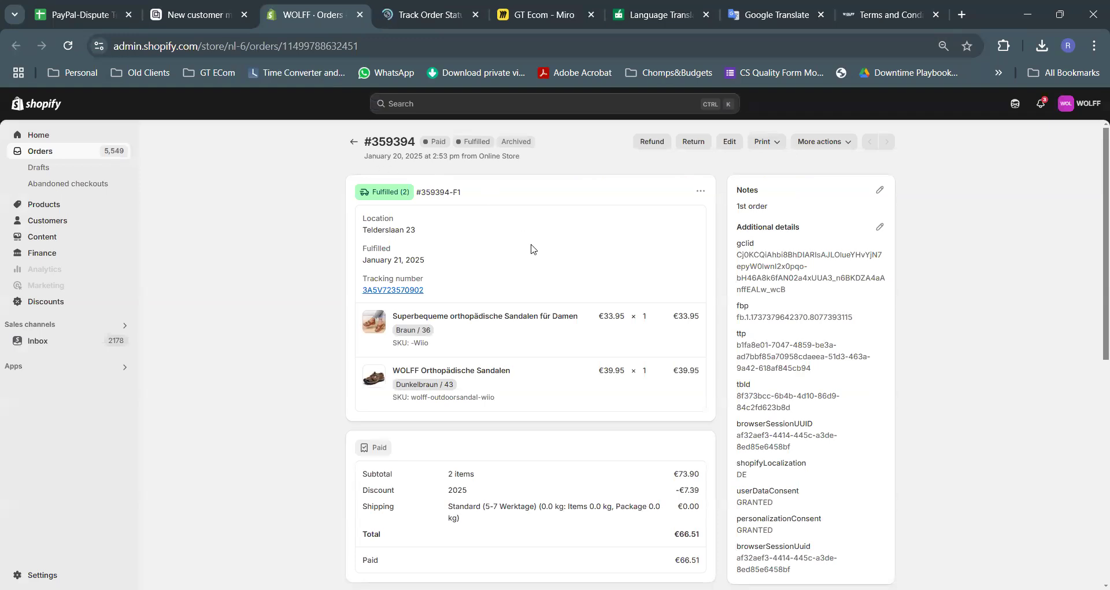
triple_click(448, 259)
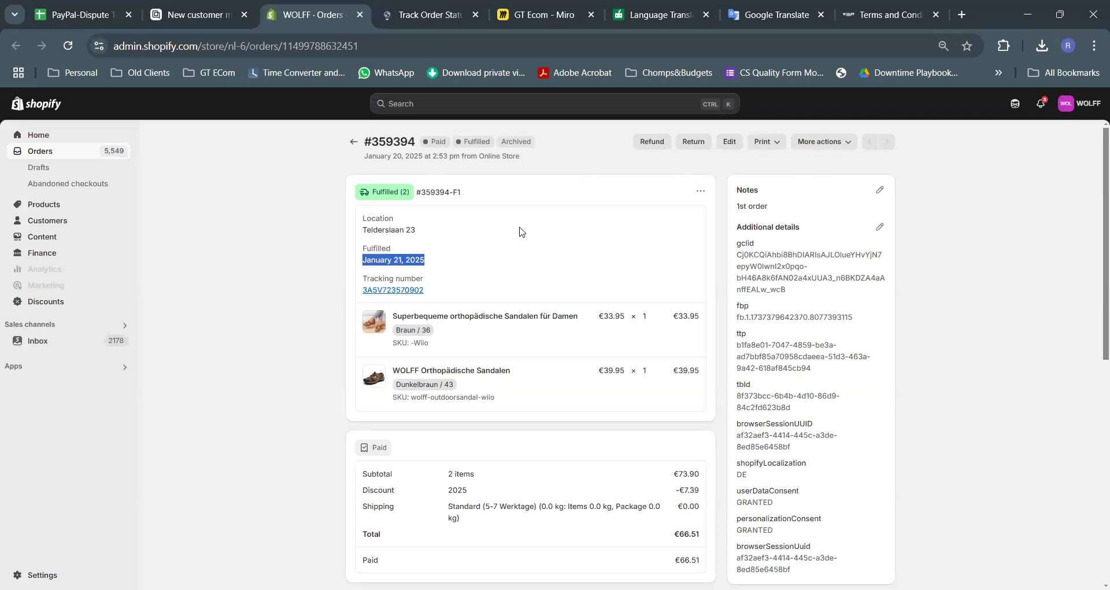
Review the tracking history: label info received 21 Jan 2025, in transit since 25 Jan 2025
left_click(549, 258)
left_click(426, 16)
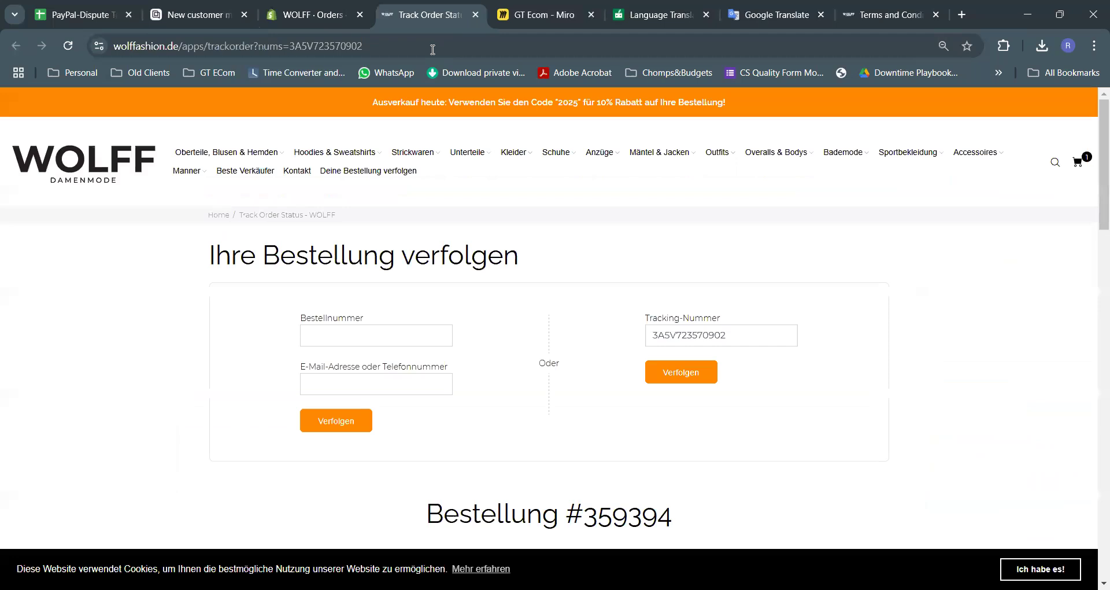
scroll(850, 307, "down", 8)
scroll(850, 308, "down", 4)
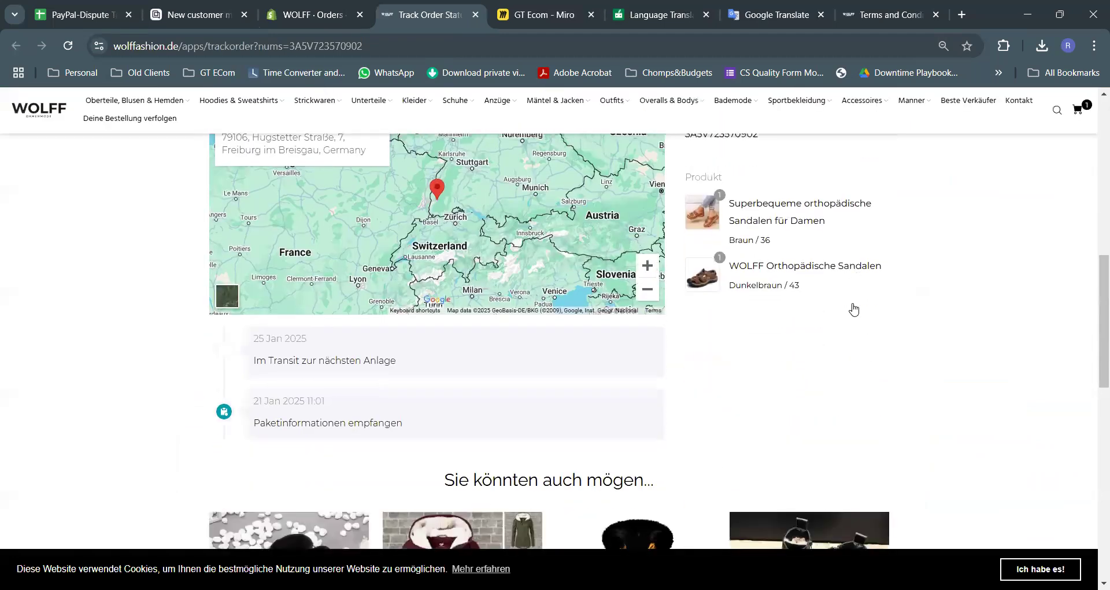
left_click_drag(414, 331, 219, 328)
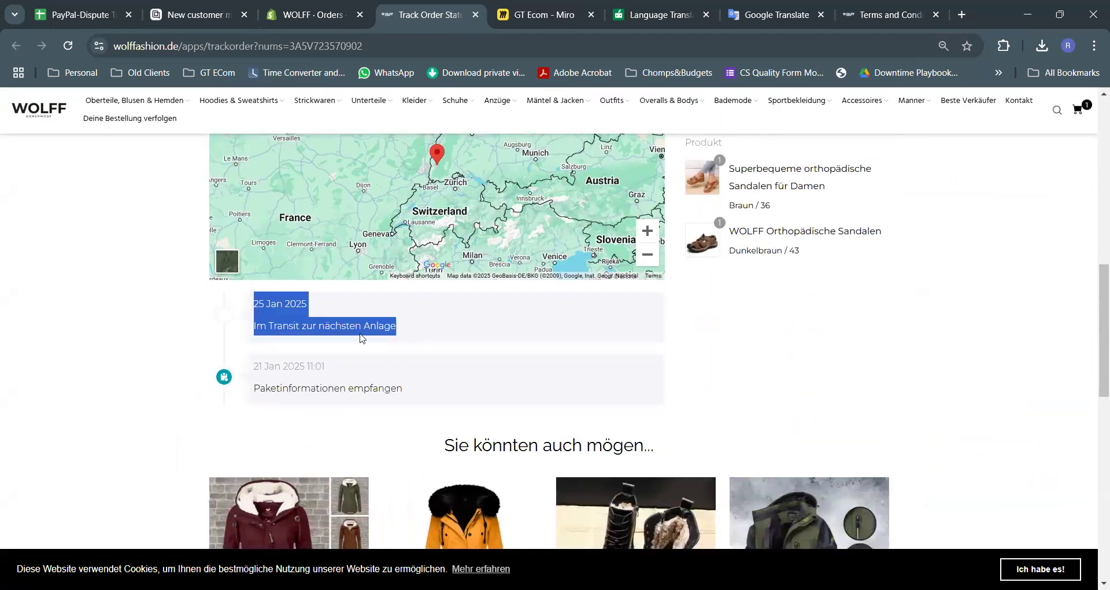
left_click(361, 333)
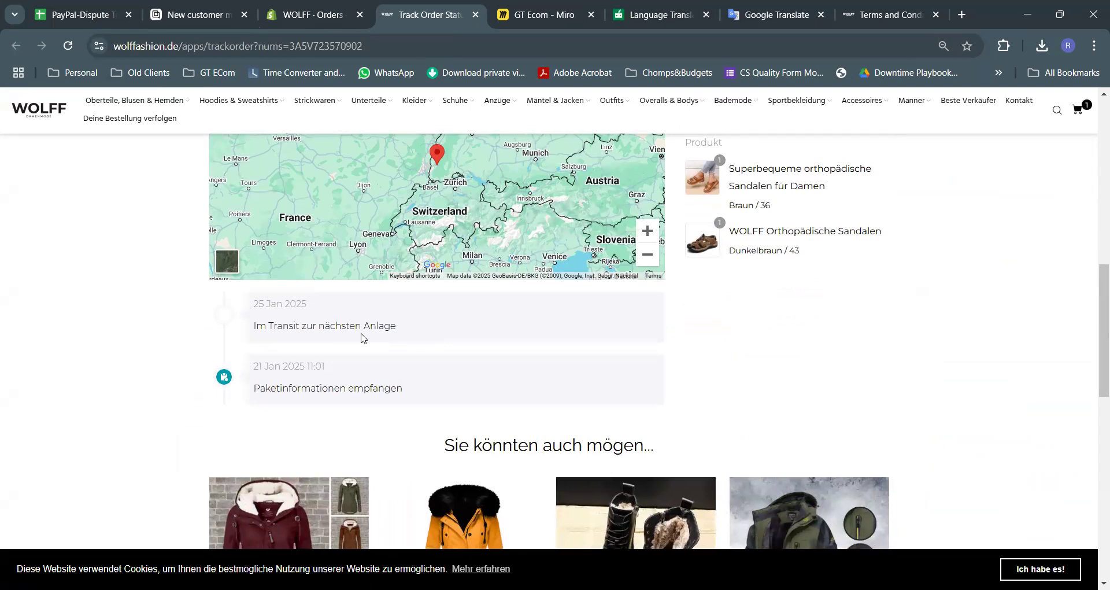
left_click(556, 11)
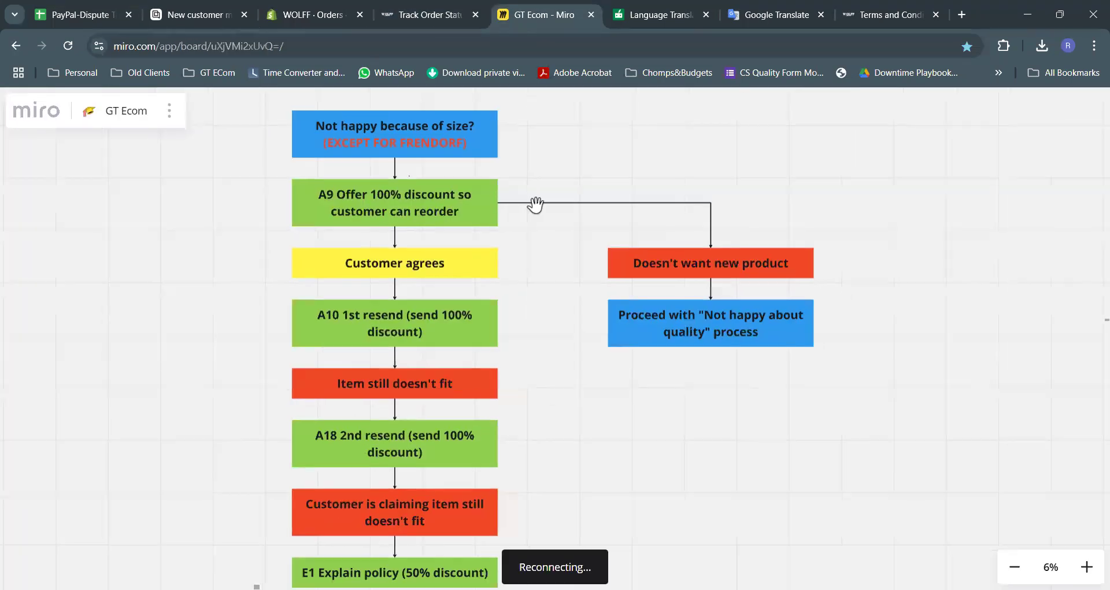
Pan the GT Ecom board to the WHERE IS MY PACKAGE? (GENERAL EMAILS) flowchart
scroll(456, 200, "down", 5)
scroll(570, 347, "down", 5)
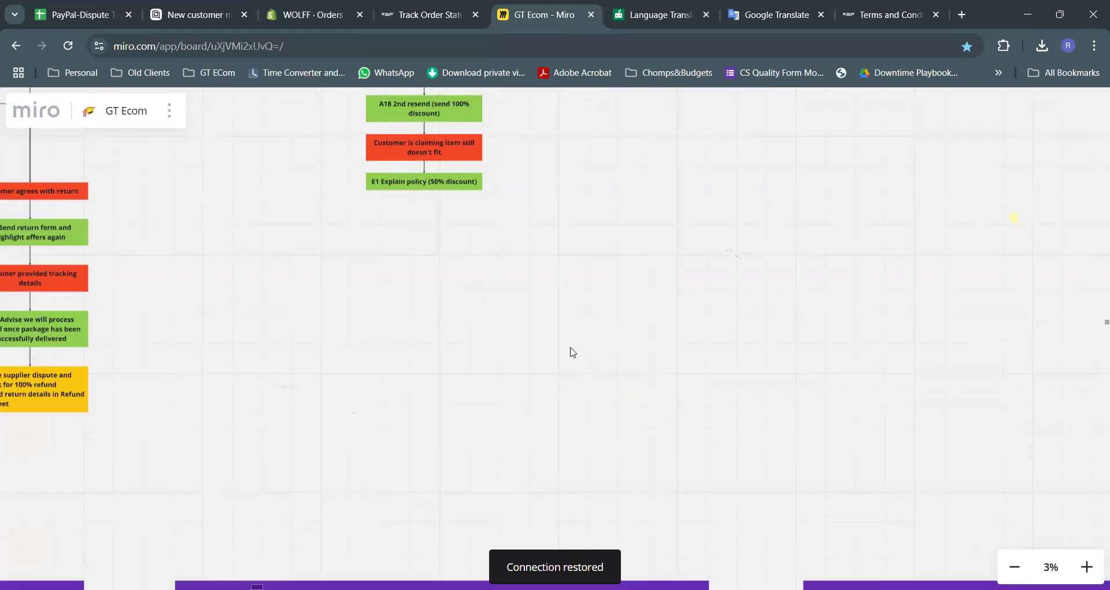
scroll(572, 351, "down", 4)
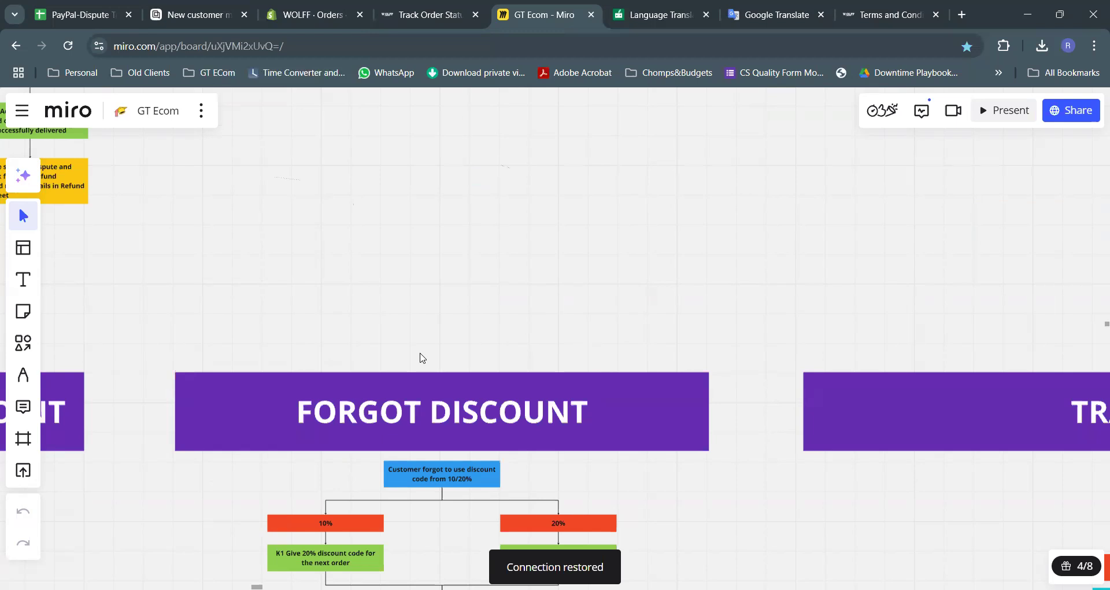
scroll(421, 355, "down", 10)
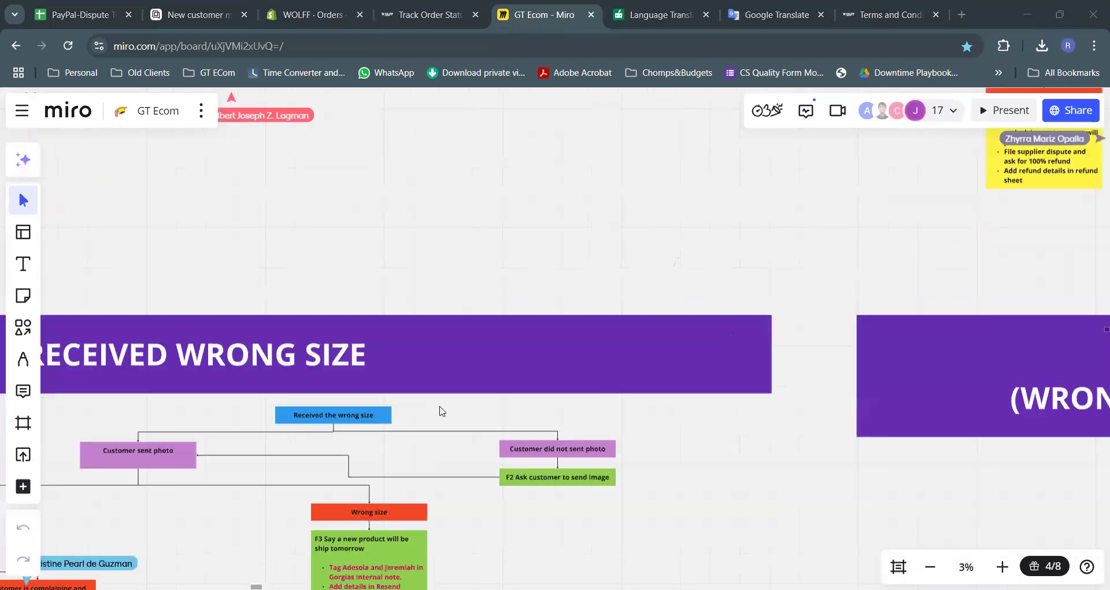
scroll(442, 411, "right", 4)
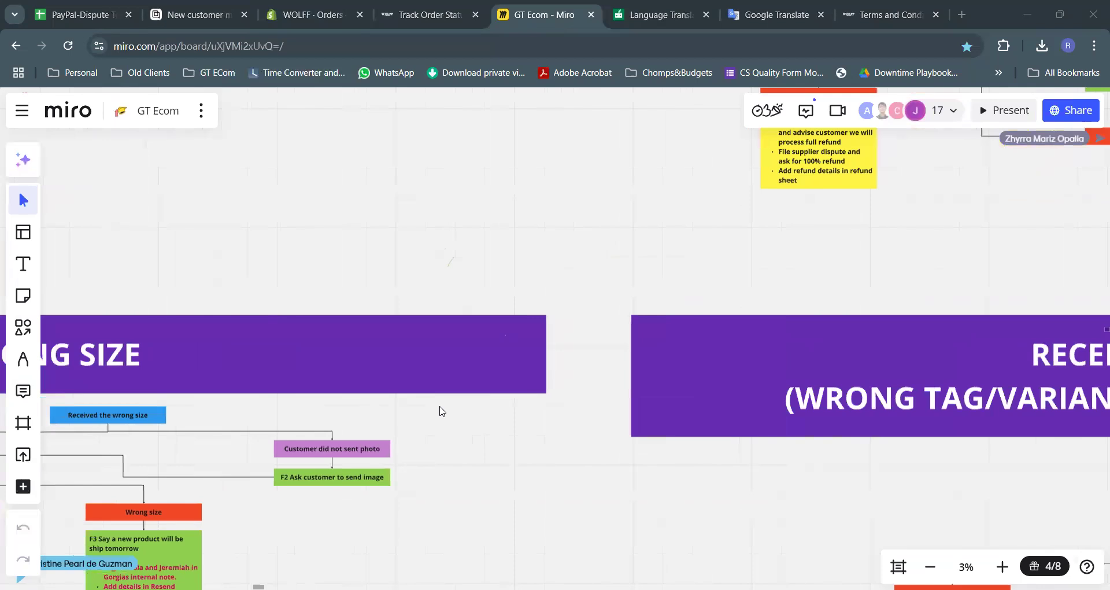
scroll(442, 411, "down", 6)
scroll(442, 411, "down", 10)
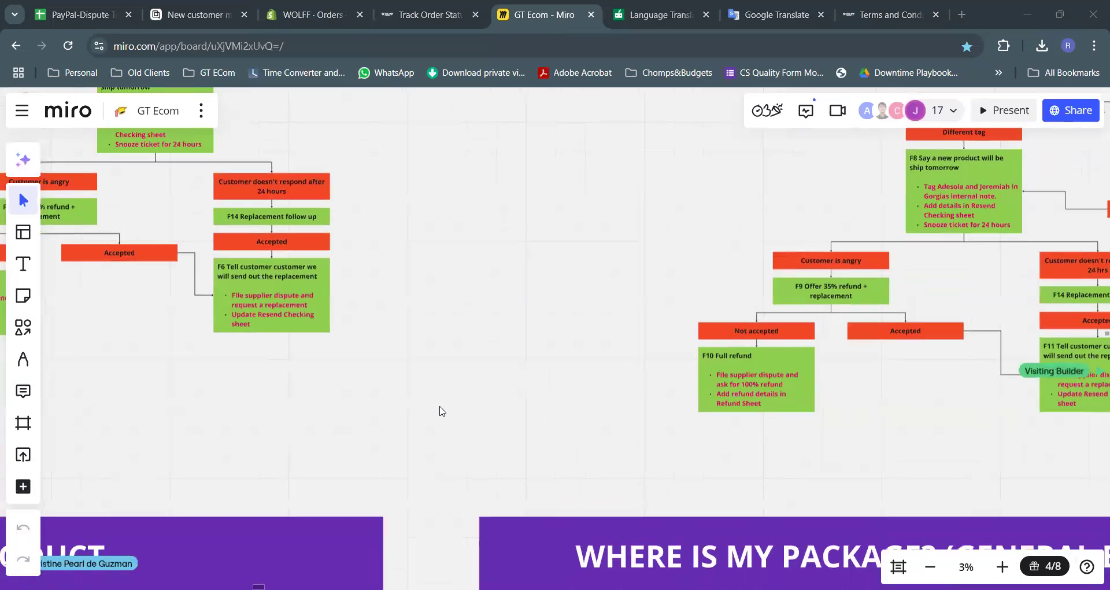
scroll(442, 411, "right", 3)
scroll(439, 407, "right", 3)
scroll(439, 407, "down", 1)
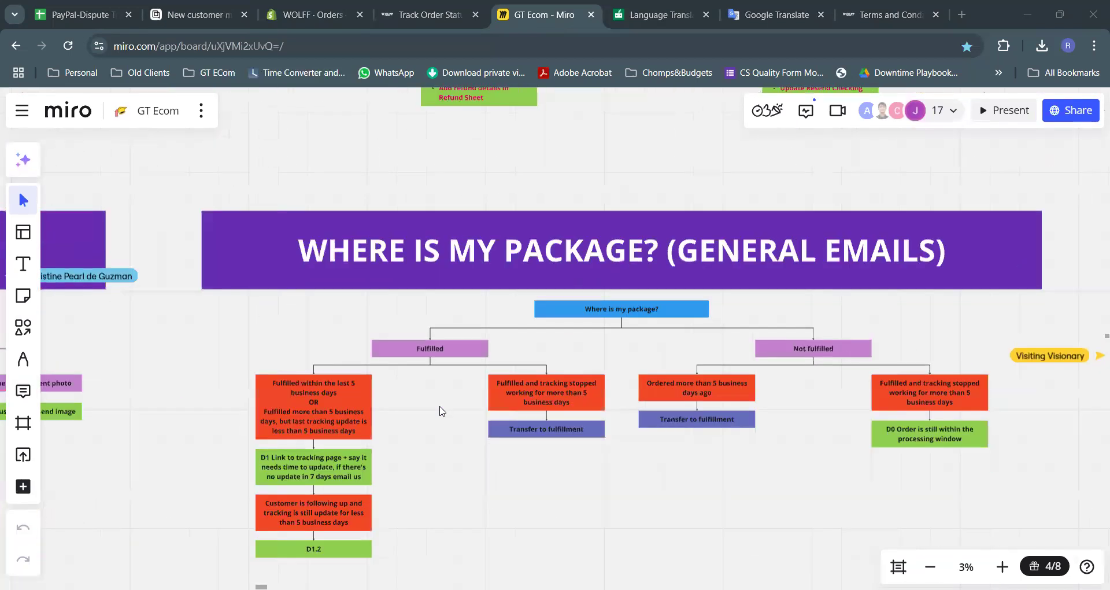
scroll(439, 407, "right", 1)
scroll(440, 407, "down", 1)
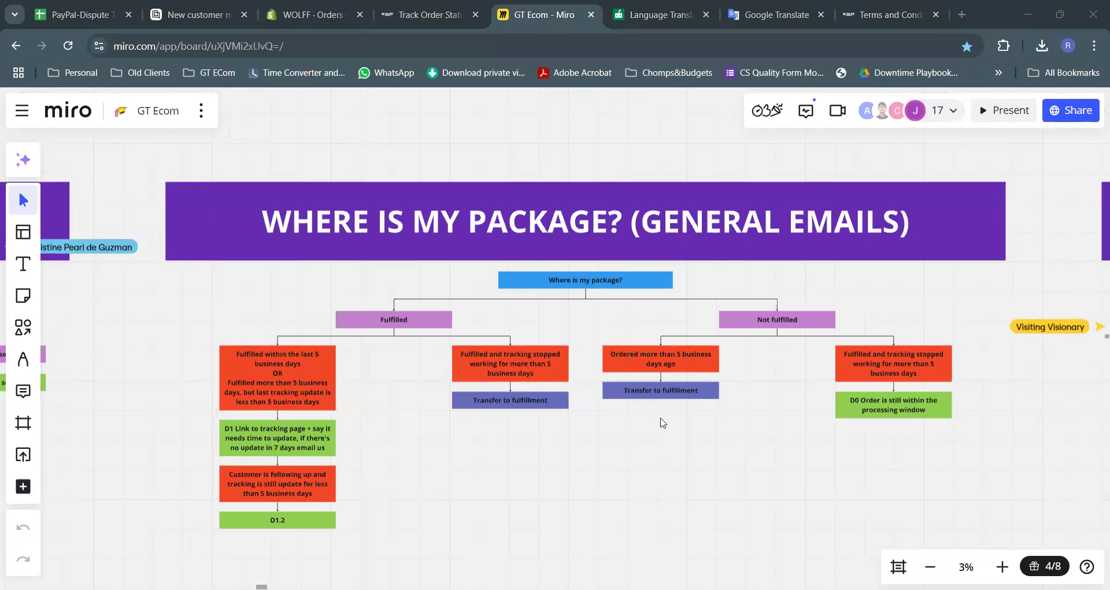
scroll(663, 422, "up", 3)
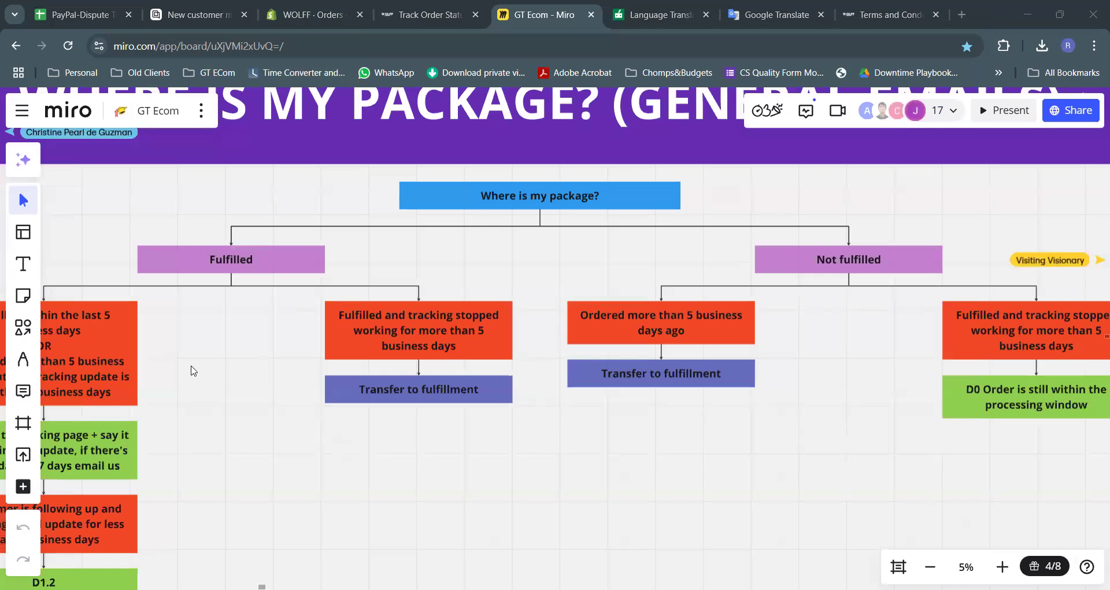
scroll(272, 387, "left", 1)
scroll(272, 392, "left", 6)
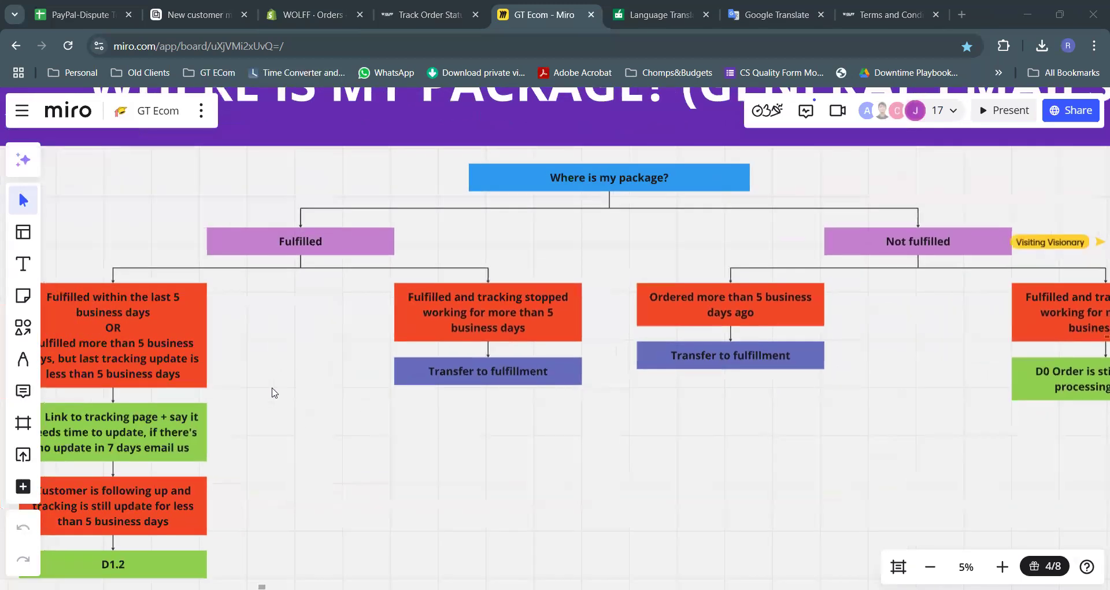
scroll(273, 392, "left", 1)
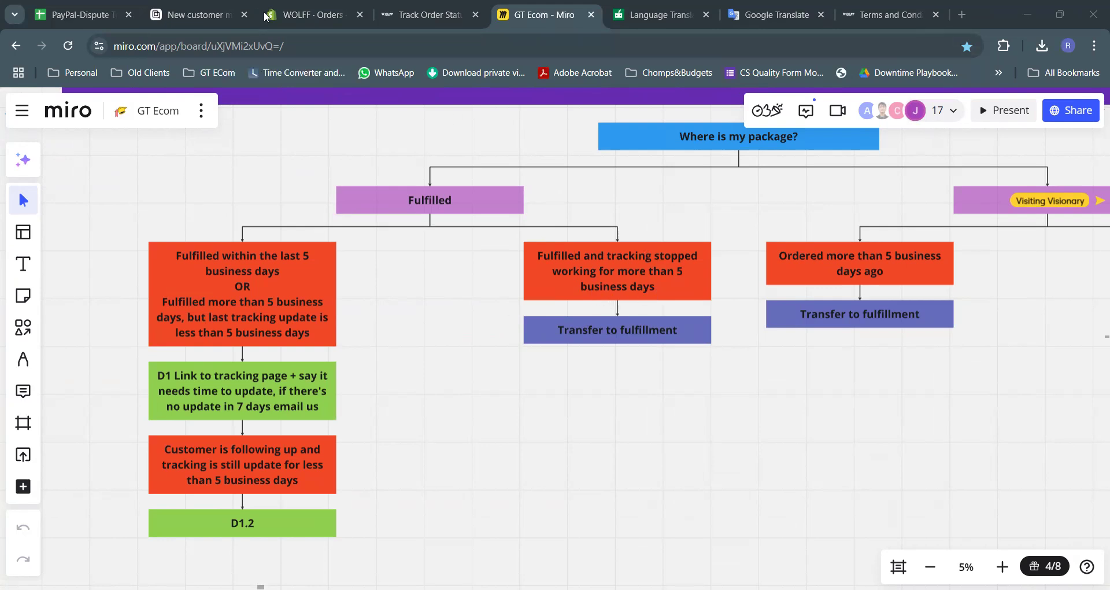
Compare the tracking page with the flowchart's D1 step, send the tracking link, and return to the ticket
left_click(415, 15)
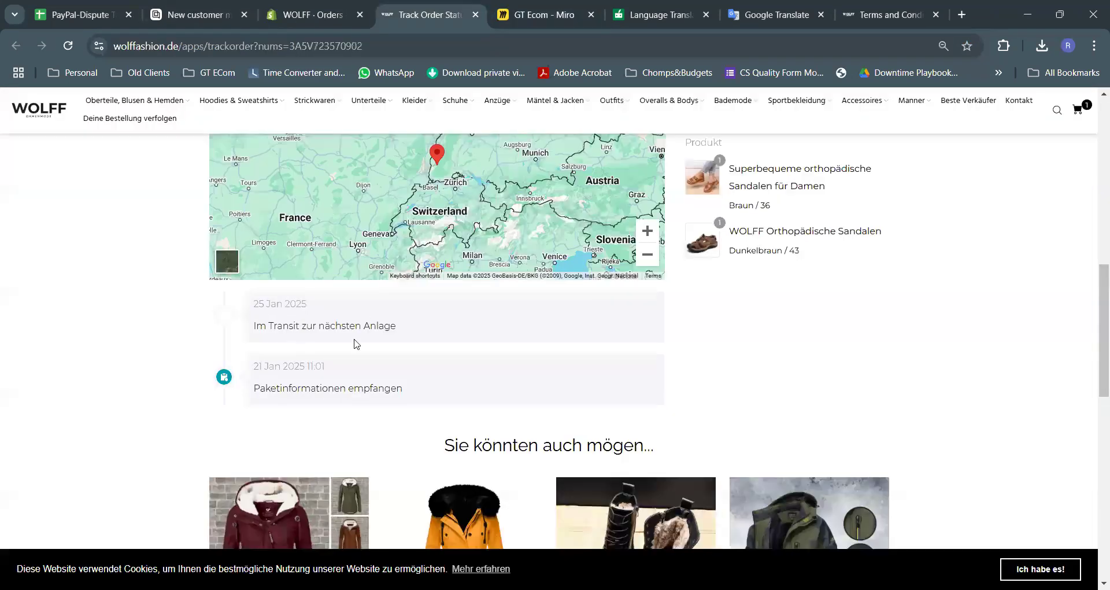
left_click(524, 18)
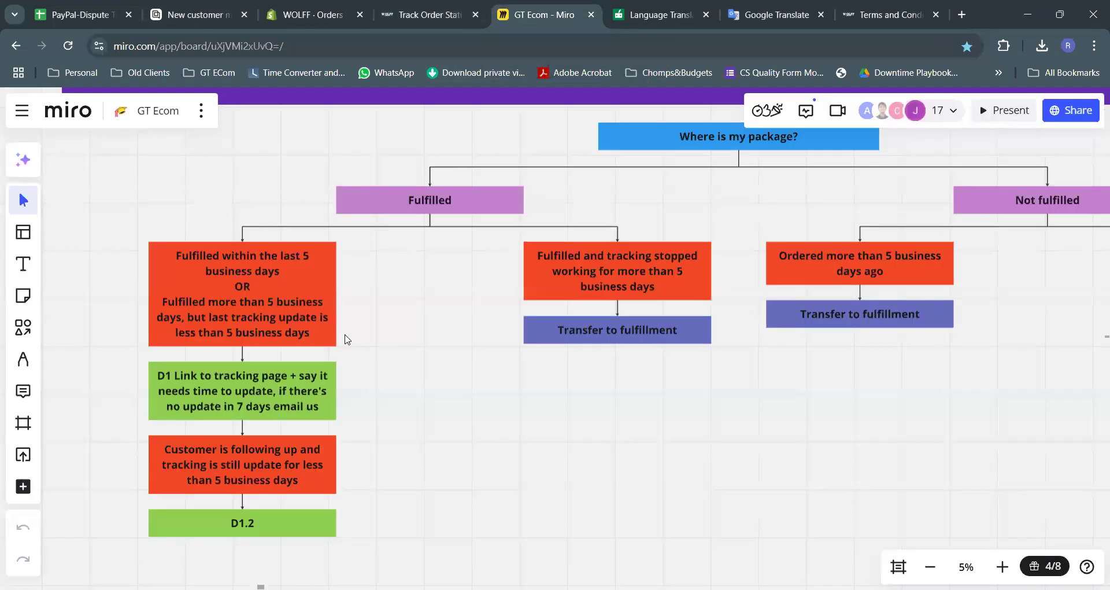
scroll(341, 385, "left", 3)
scroll(341, 385, "down", 2)
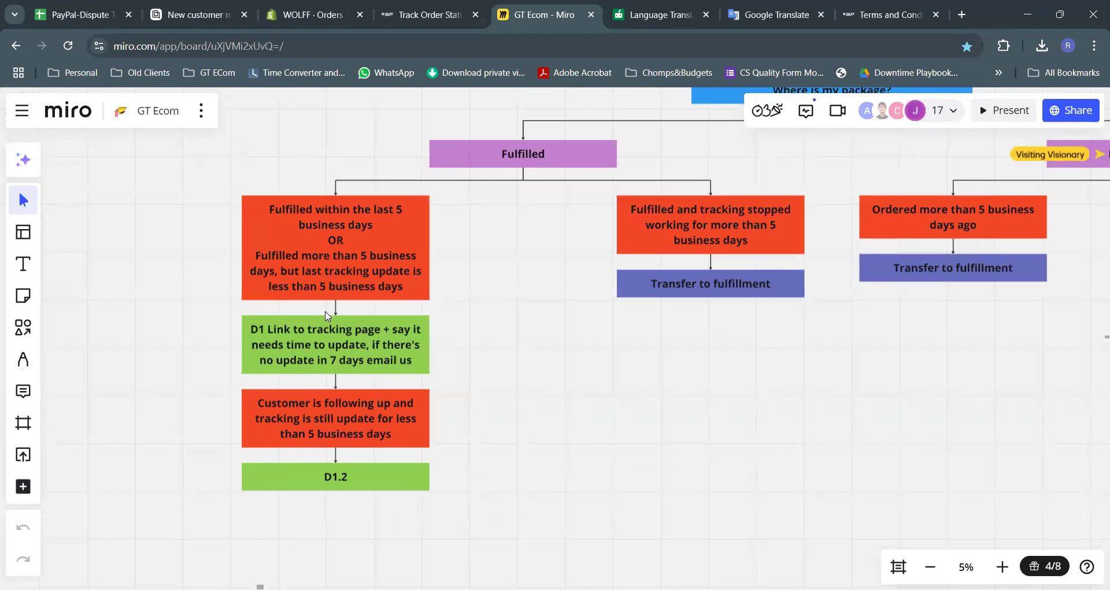
scroll(325, 310, "down", 3)
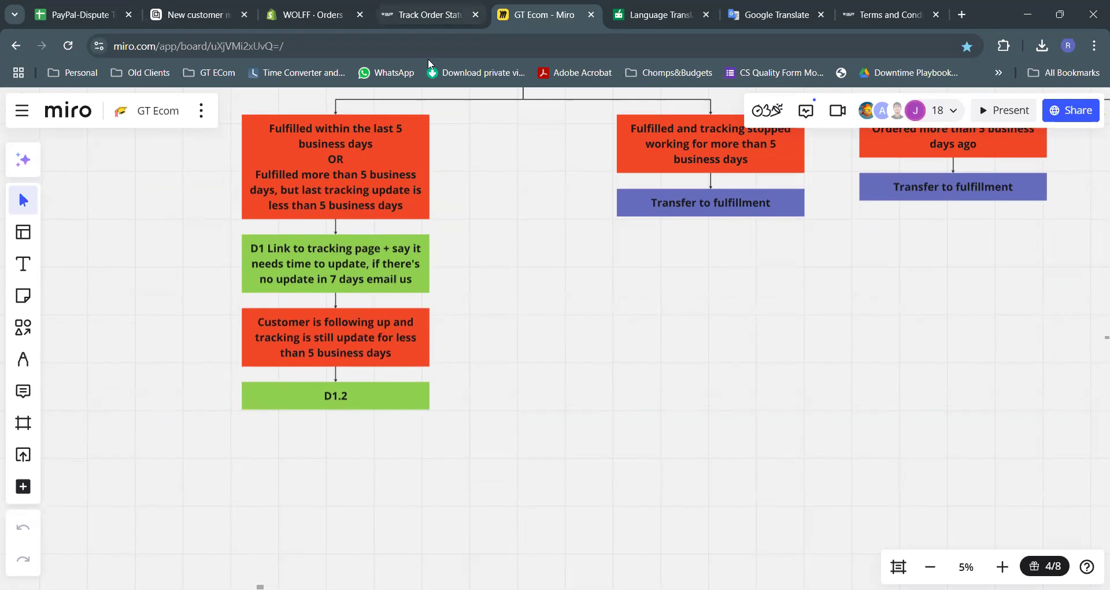
left_click(243, 11)
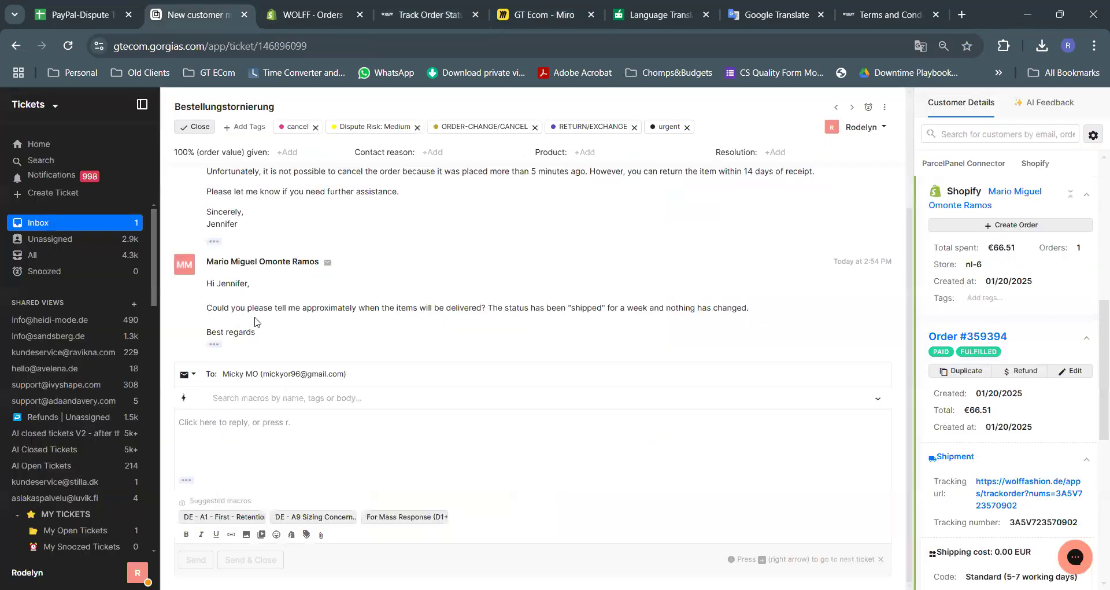
Fill the reply with the 'DE - D1 - Customer Order Tracking' macro found by searching d1
left_click(287, 398)
type("d1")
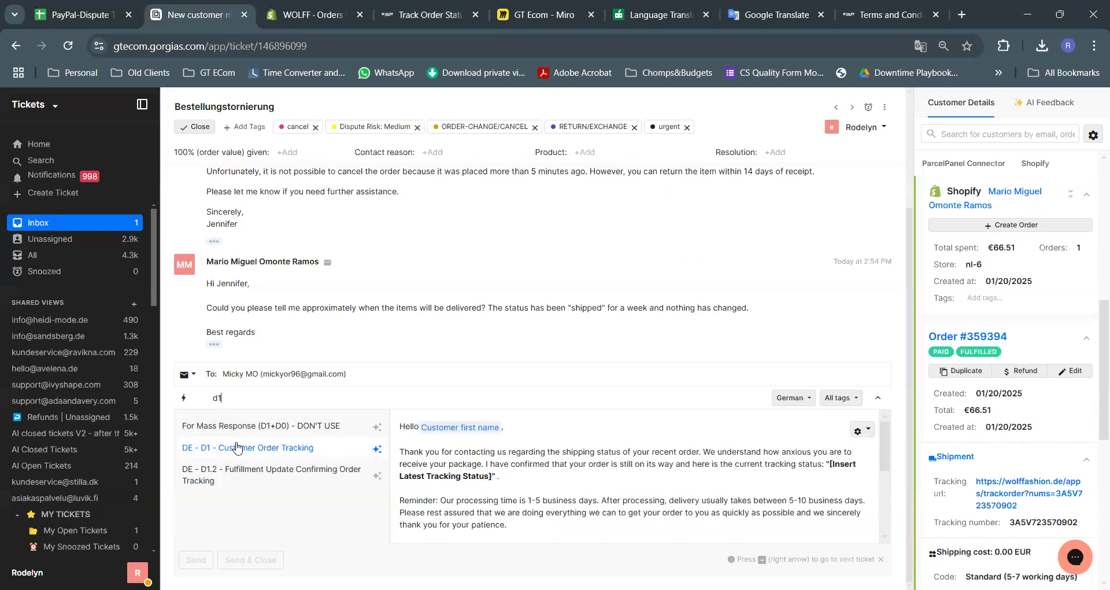
left_click(234, 449)
Copy the latest status 'Im Transit zur nächsten Anlage' from the tracking page and reselect the status placeholder
scroll(508, 319, "down", 1)
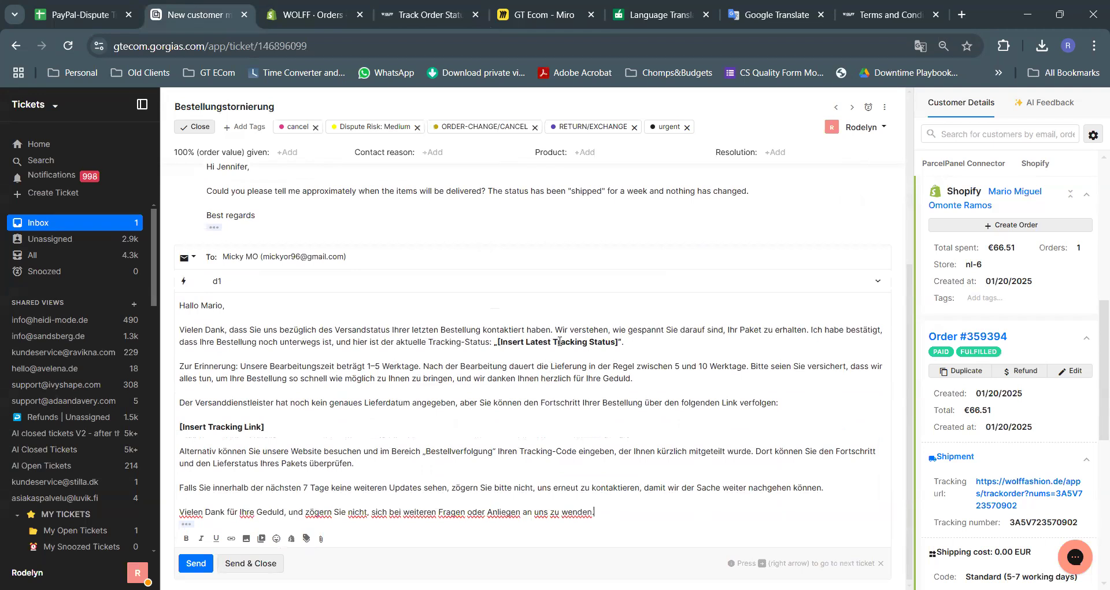
left_click_drag(512, 341, 623, 342)
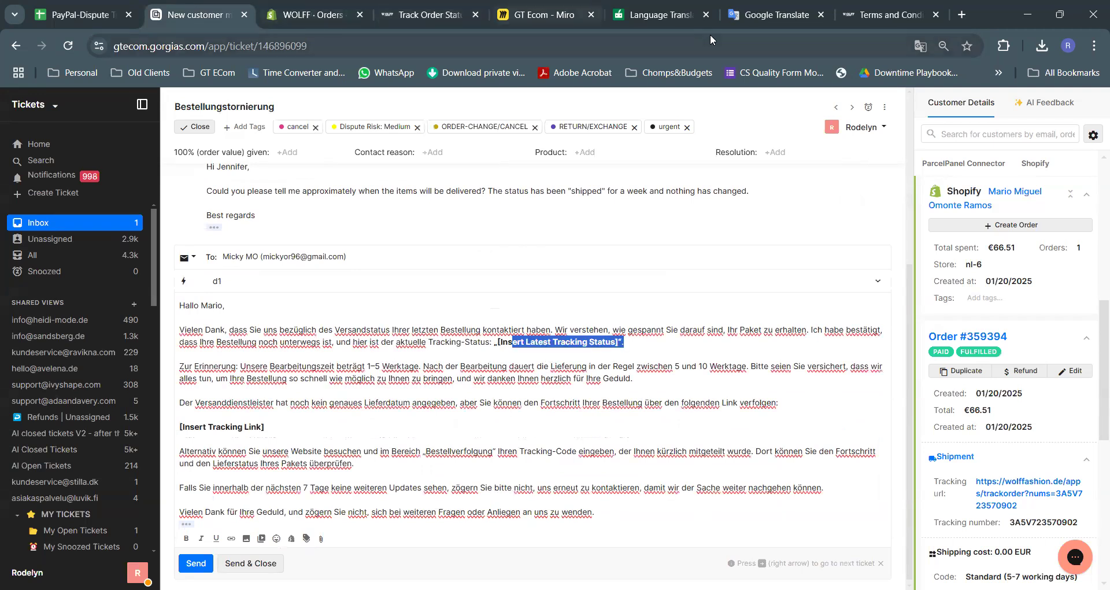
left_click(429, 15)
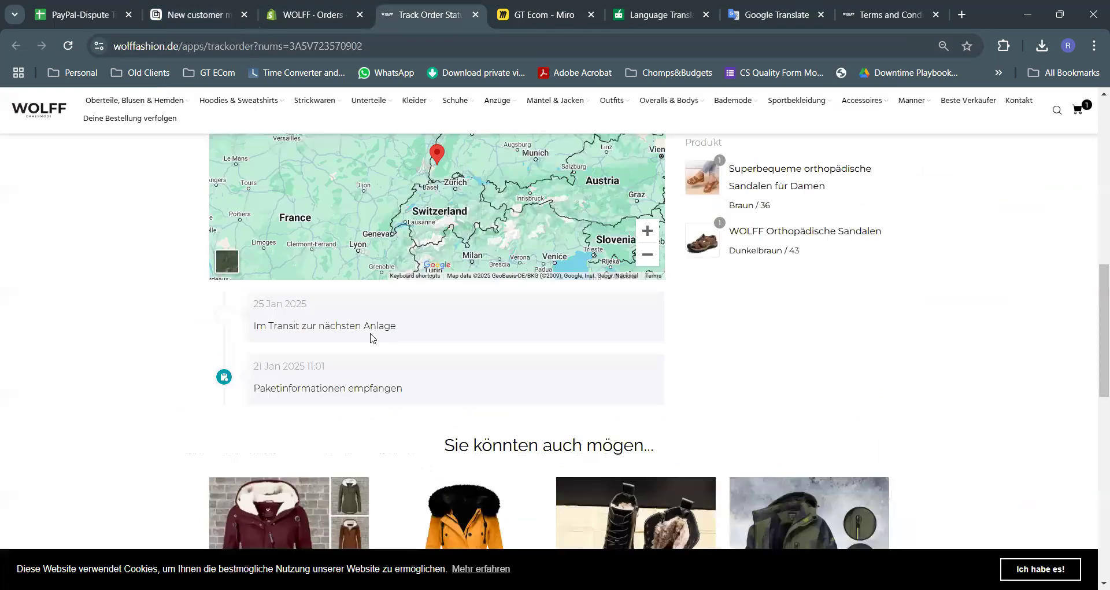
left_click_drag(399, 327, 255, 323)
key("ctrl+c")
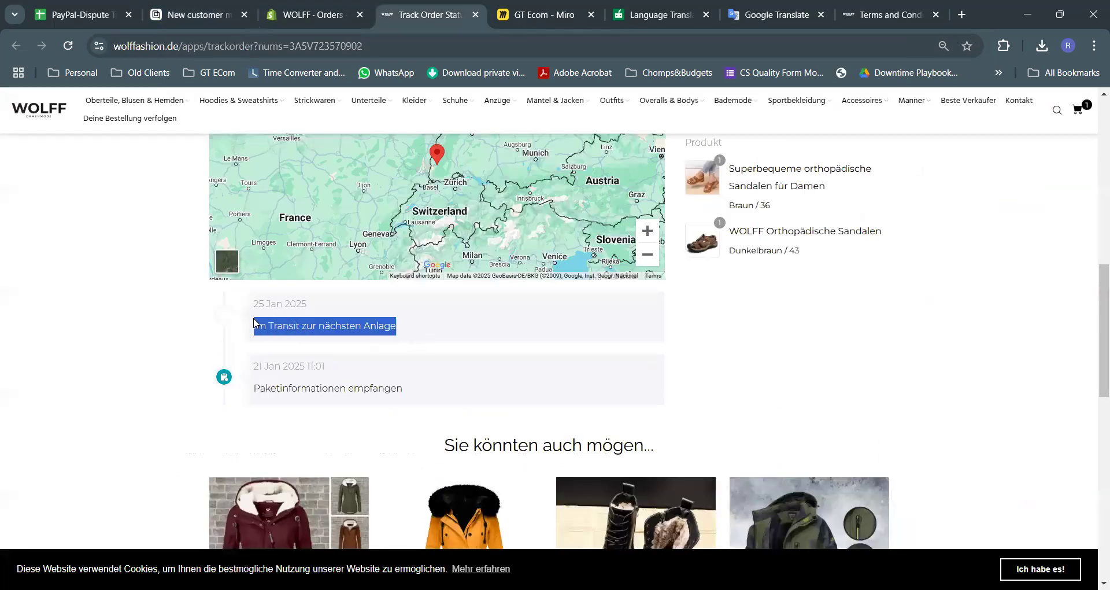
left_click(203, 11)
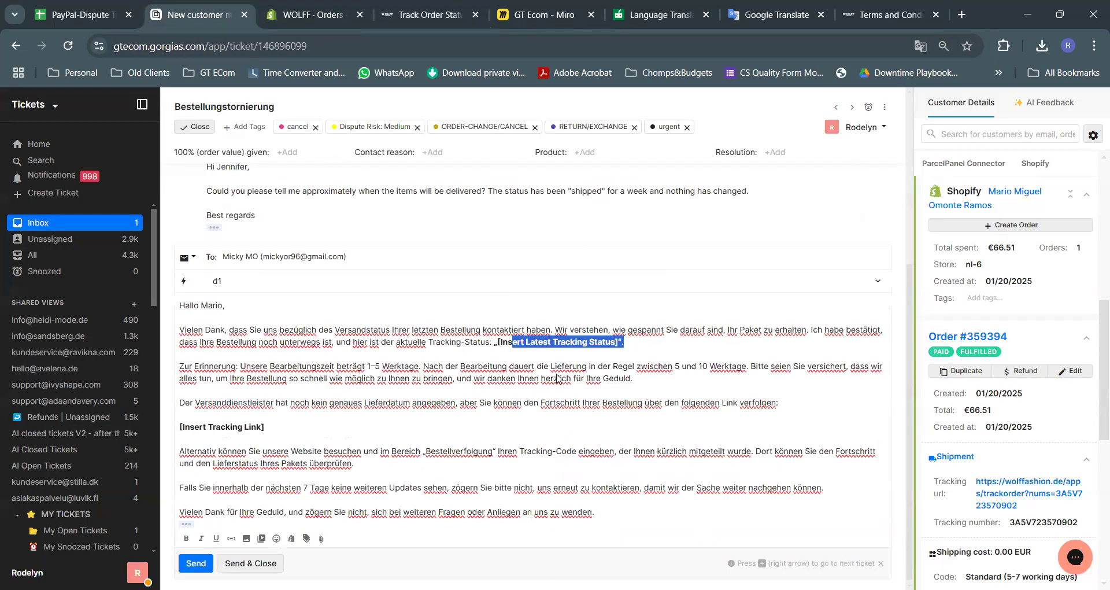
left_click_drag(626, 342, 496, 343)
Replace the status placeholder with 'Im Transit zur nächsten Anlage' pasted as plain text, in bold
key("BackSpace")
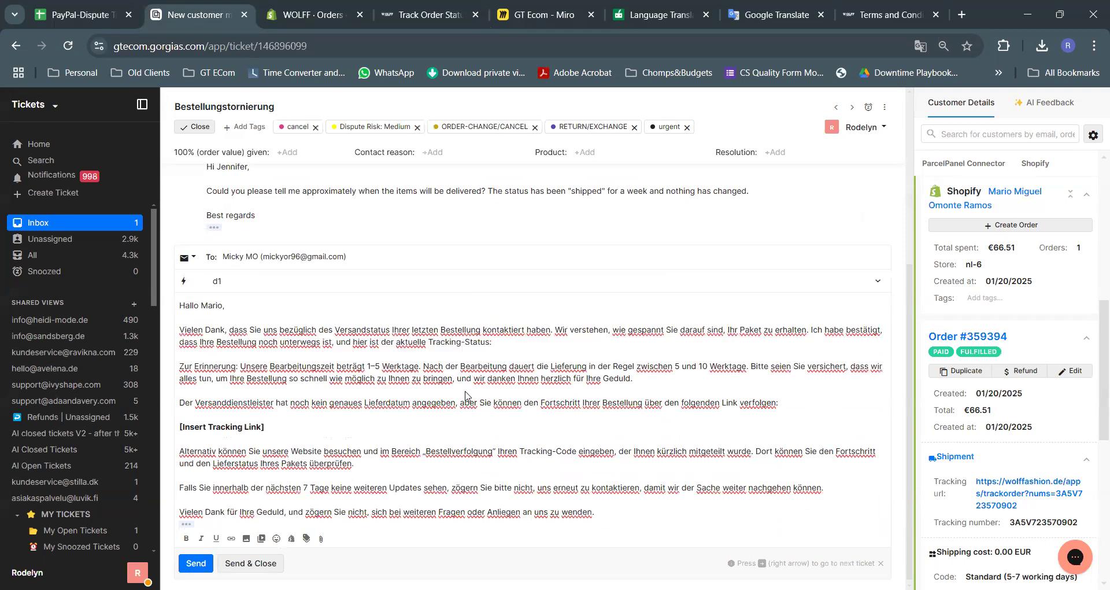
right_click(511, 347)
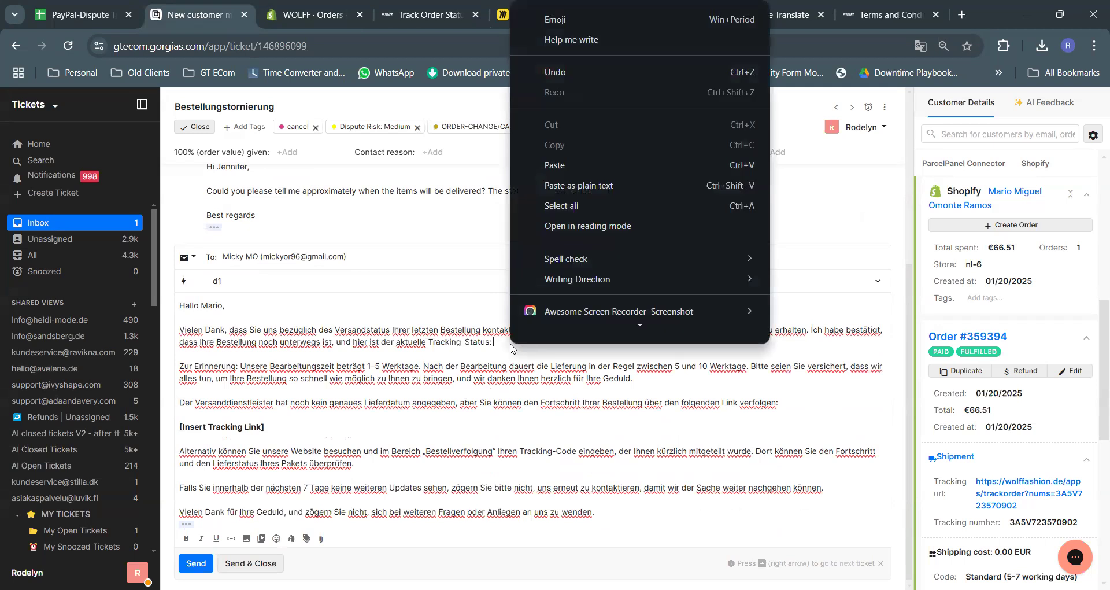
left_click(628, 190)
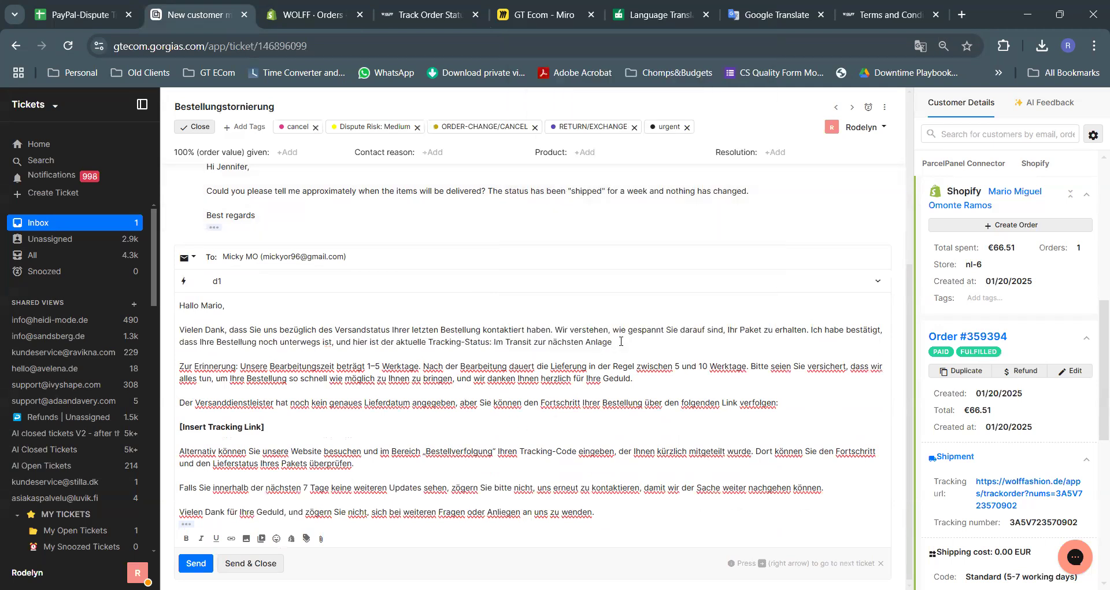
left_click_drag(613, 342, 495, 341)
key("ctrl+b")
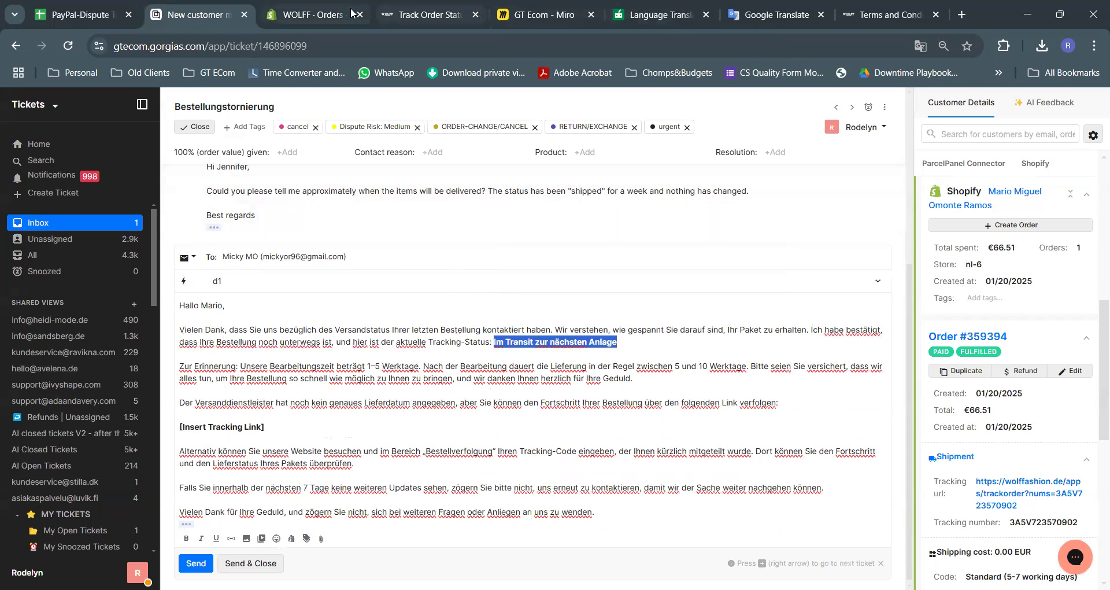
Paste the tracking URL over [Insert Tracking Link], then send the reply and close the ticket
left_click(422, 16)
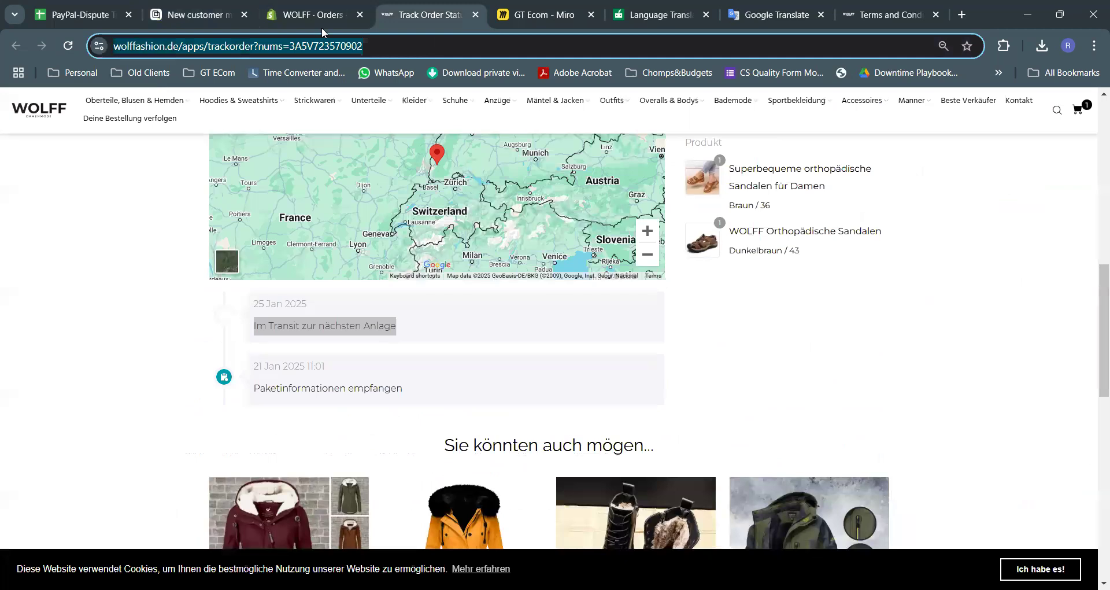
left_click(197, 13)
left_click_drag(267, 428, 166, 428)
scroll(386, 365, "down", 1)
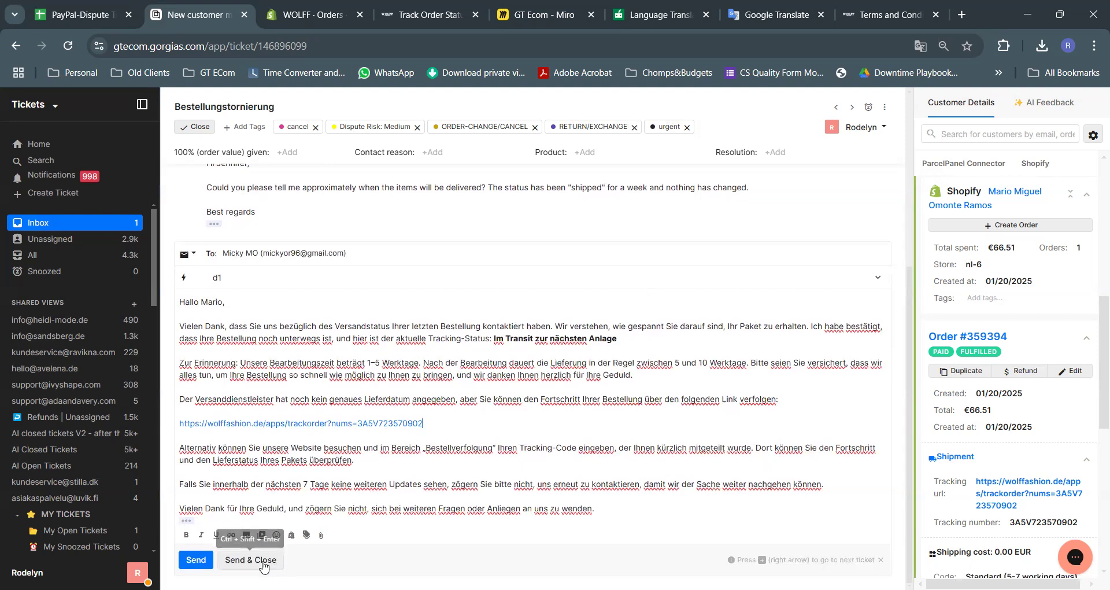
left_click(264, 565)
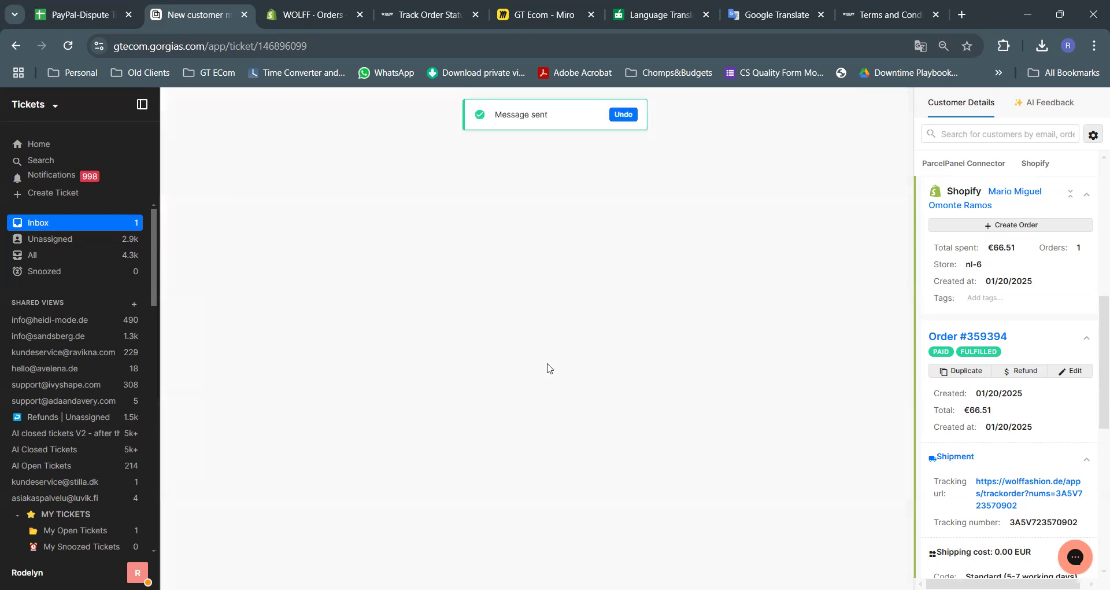